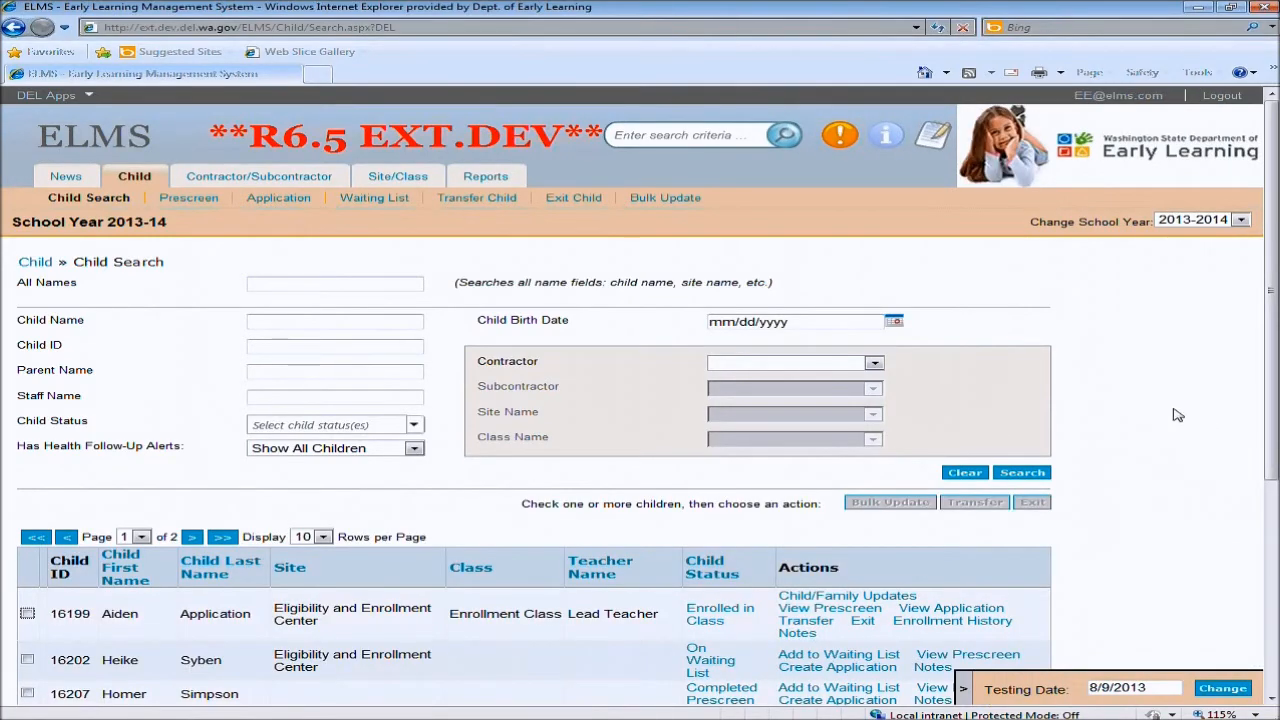
Open the prescreen of the last child listed on the first page of the child search results
{"action": "scroll", "coordinate": [1178, 415], "scroll_direction": "down", "scroll_amount": 5}
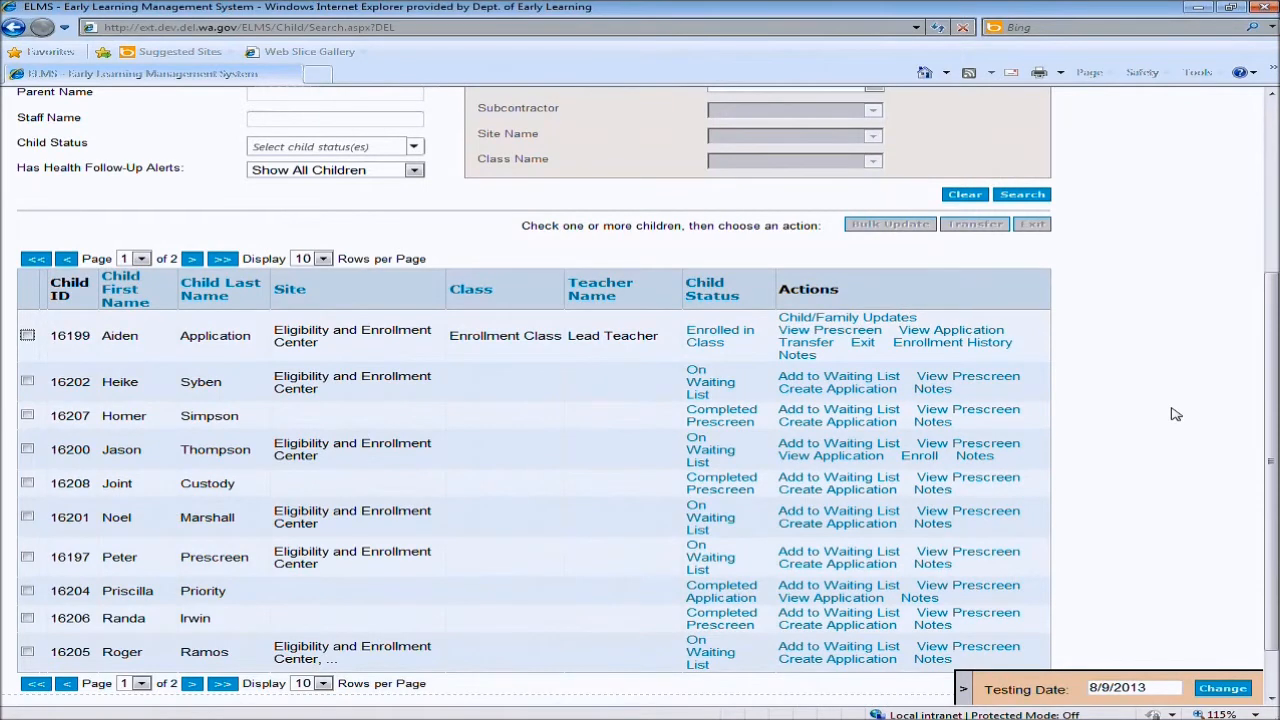
{"action": "scroll", "coordinate": [1176, 414], "scroll_direction": "up", "scroll_amount": 2}
{"action": "scroll", "coordinate": [1176, 414], "scroll_direction": "down", "scroll_amount": 3}
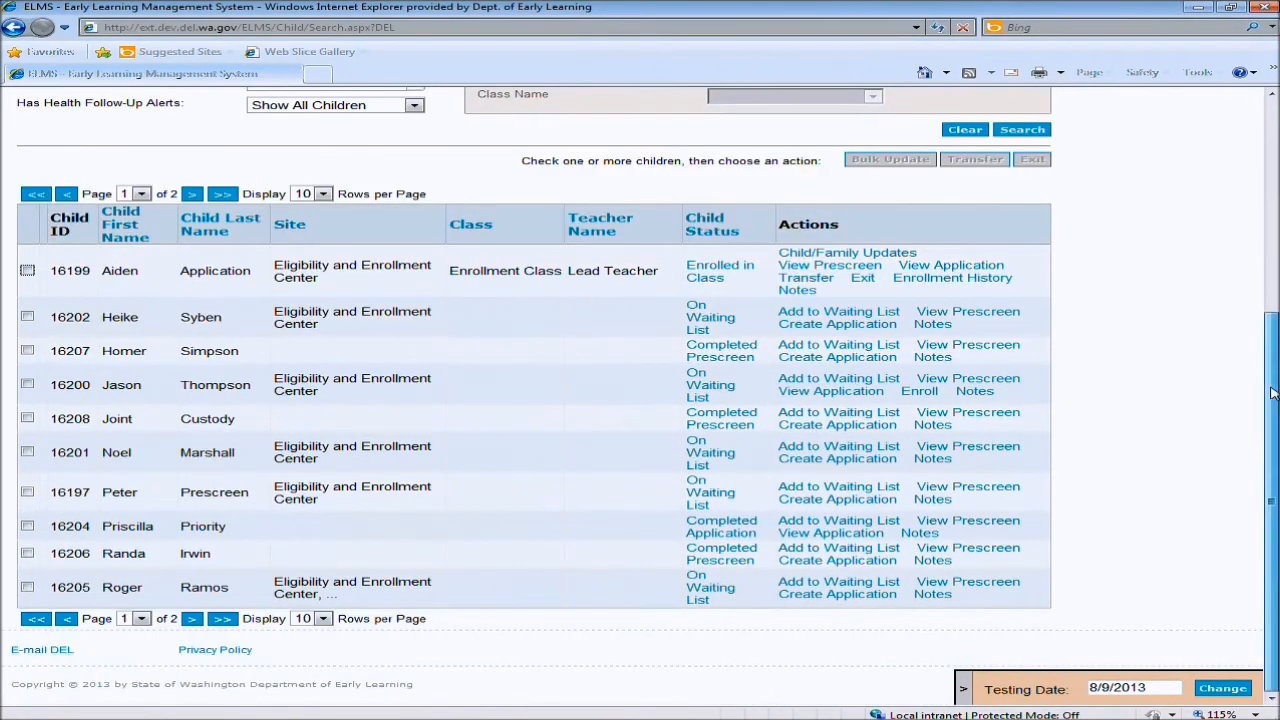
{"action": "left_click_drag", "start_coordinate": [1270, 393], "coordinate": [1264, 369]}
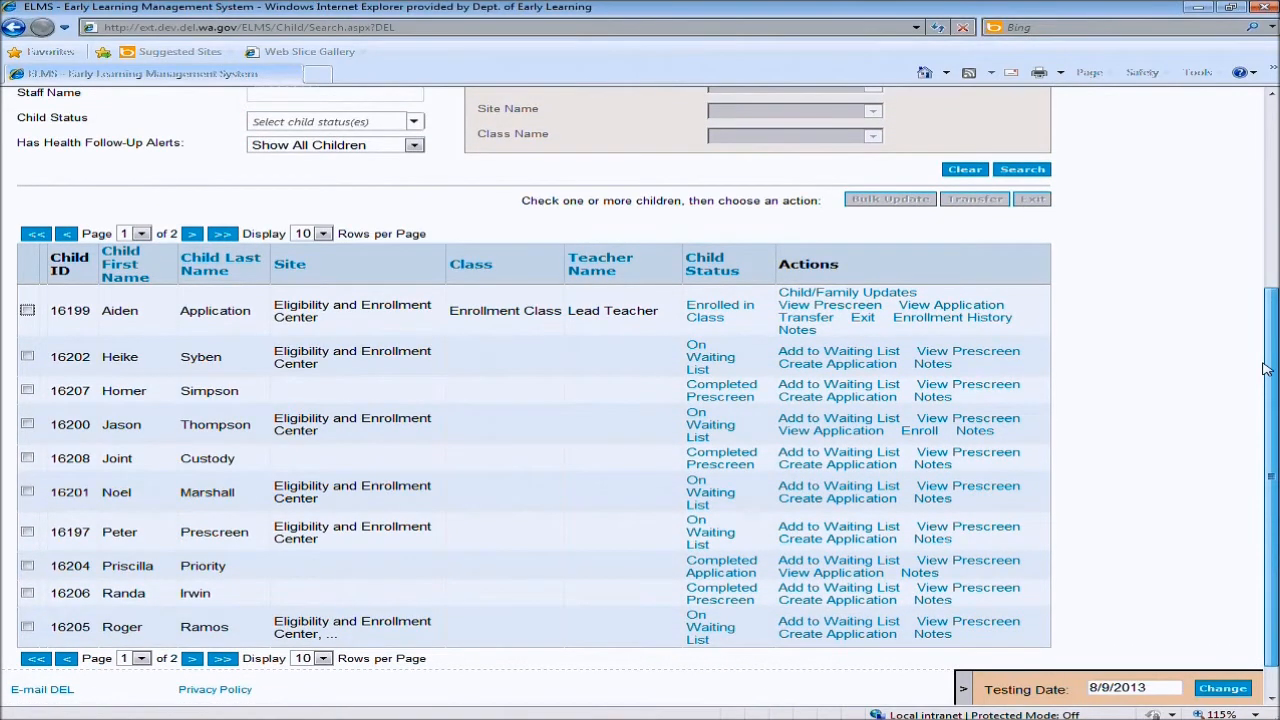
{"action": "mouse_move", "coordinate": [1264, 369]}
{"action": "left_mouse_down"}
{"action": "mouse_move", "coordinate": [1274, 290]}
{"action": "mouse_move", "coordinate": [1274, 360]}
{"action": "left_mouse_up"}
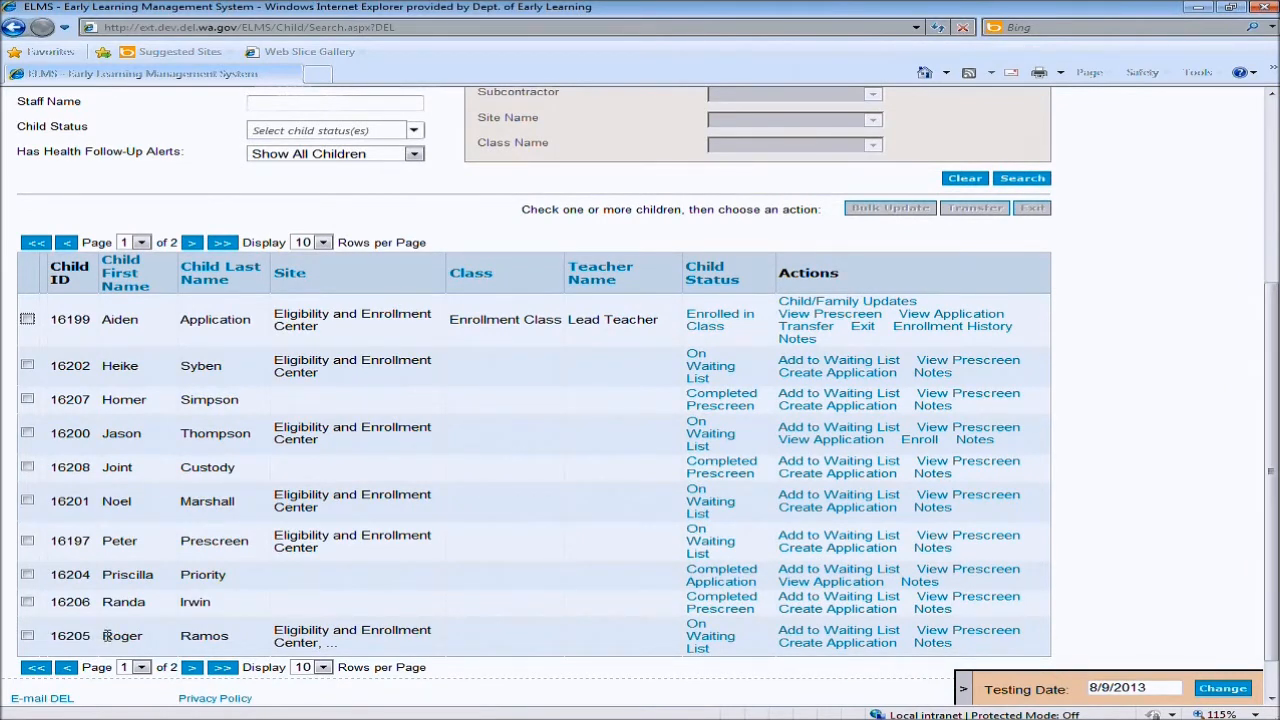
{"action": "left_click_drag", "start_coordinate": [106, 635], "coordinate": [228, 640]}
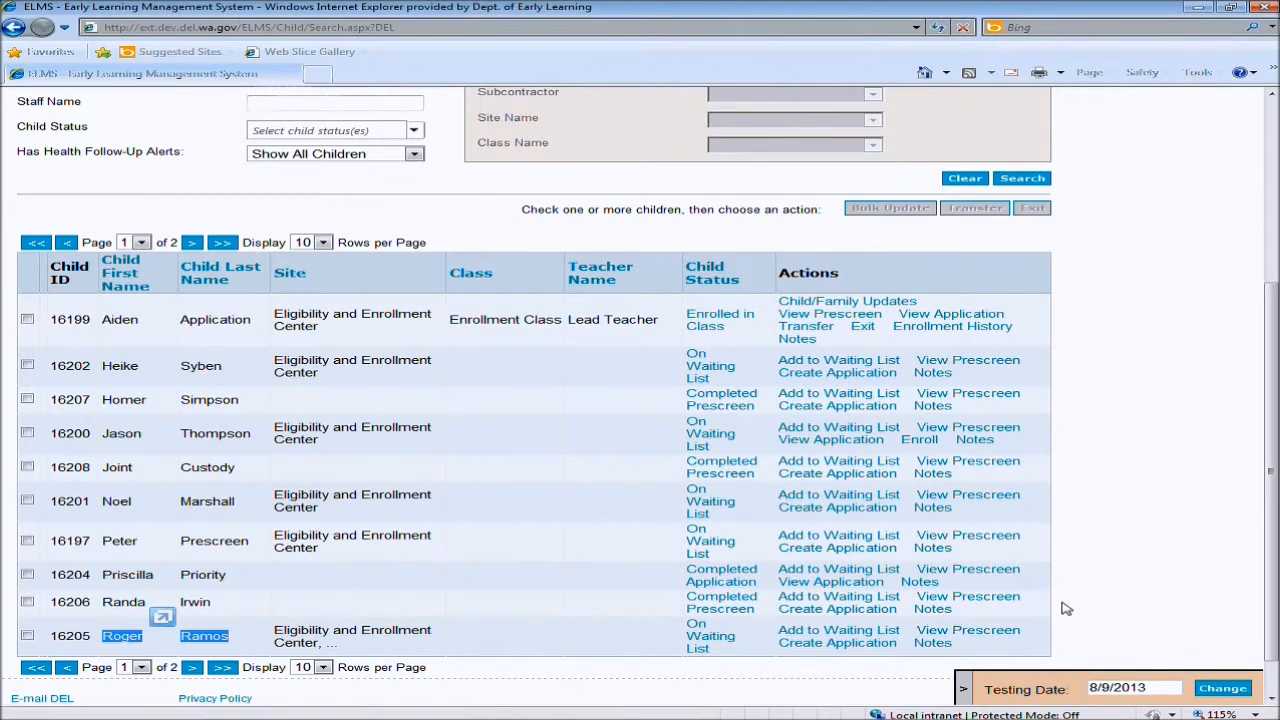
{"action": "left_click", "coordinate": [981, 637]}
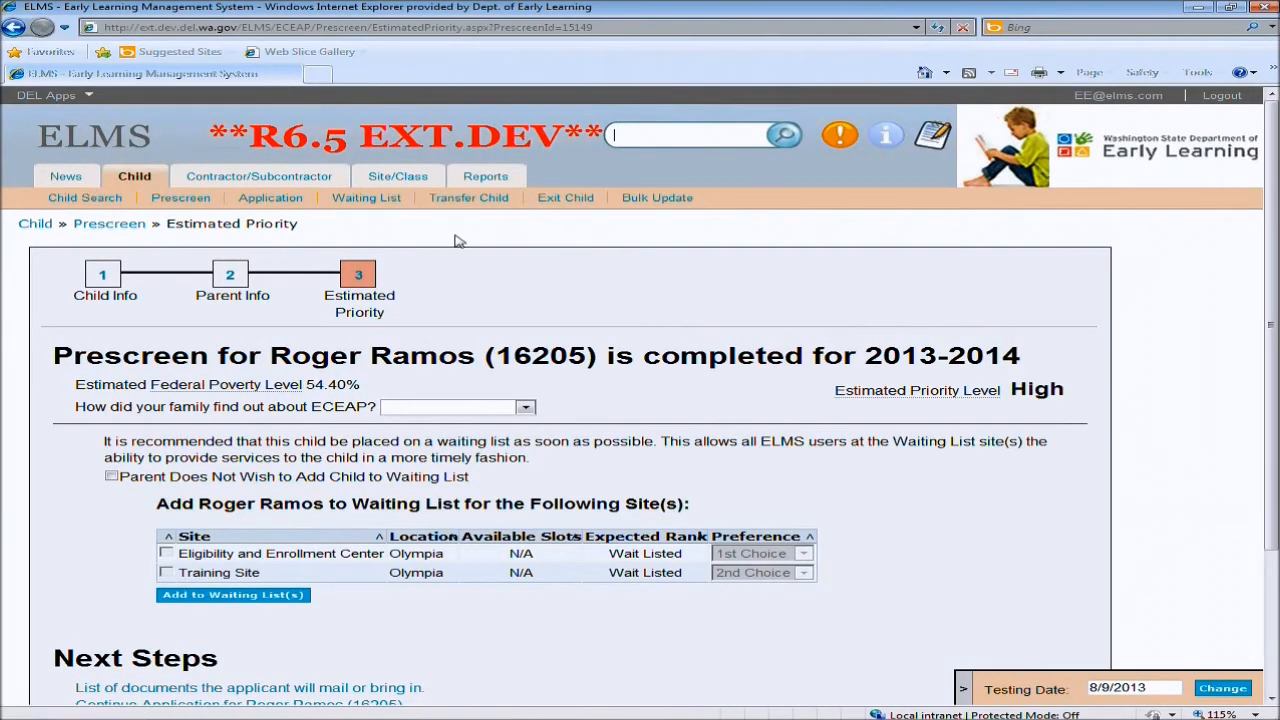
Review the Child Info section of the completed prescreen, then save and close it
{"action": "left_click", "coordinate": [246, 278]}
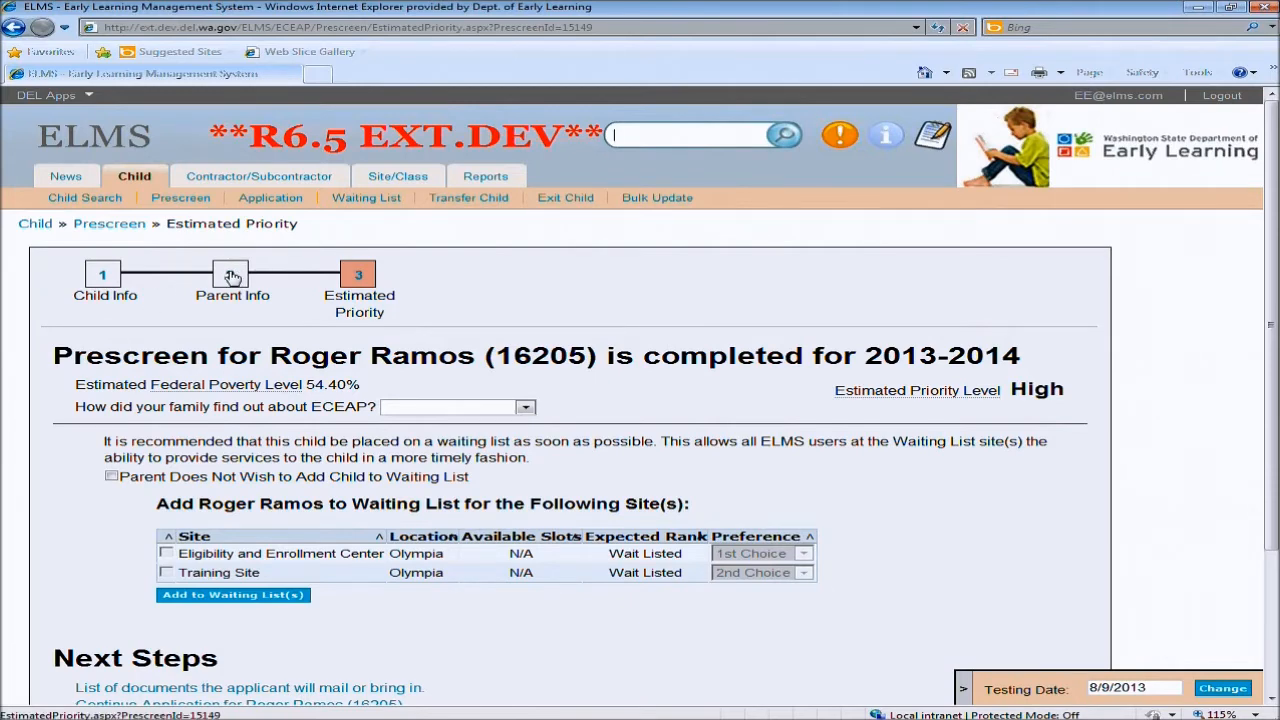
{"action": "left_click", "coordinate": [126, 288]}
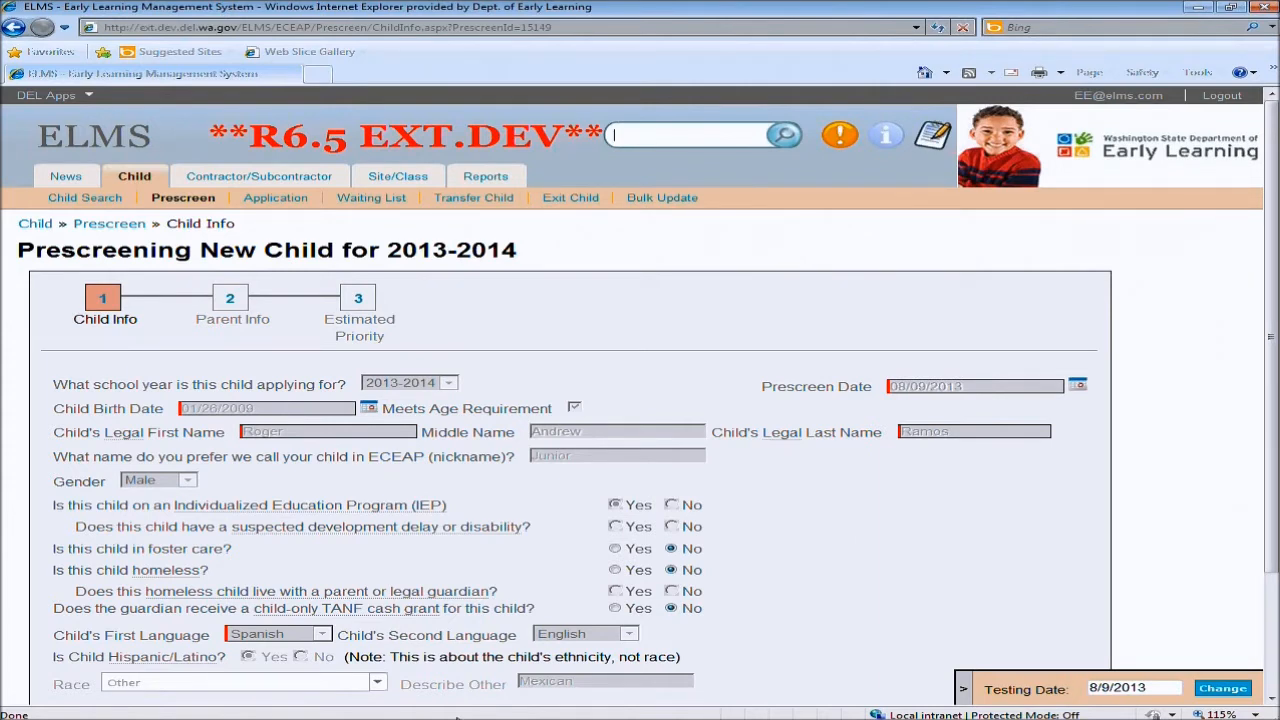
{"action": "scroll", "coordinate": [820, 535], "scroll_direction": "down", "scroll_amount": 3}
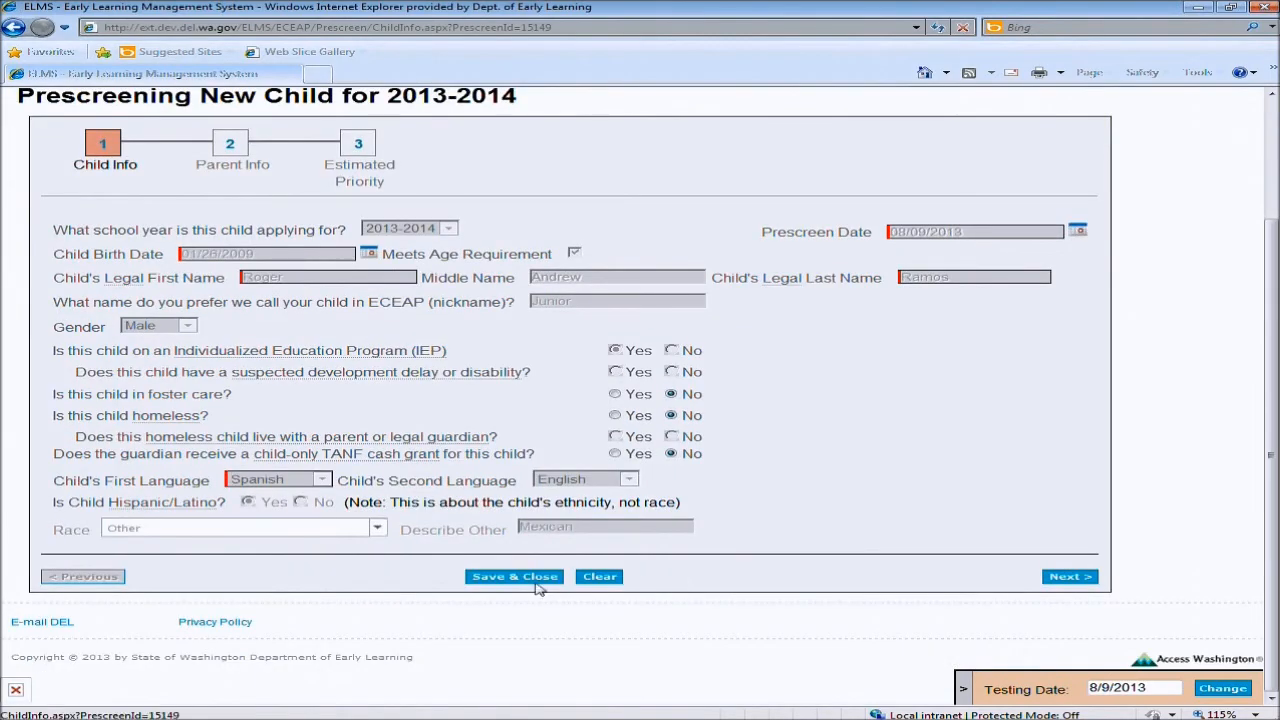
{"action": "left_click", "coordinate": [530, 578]}
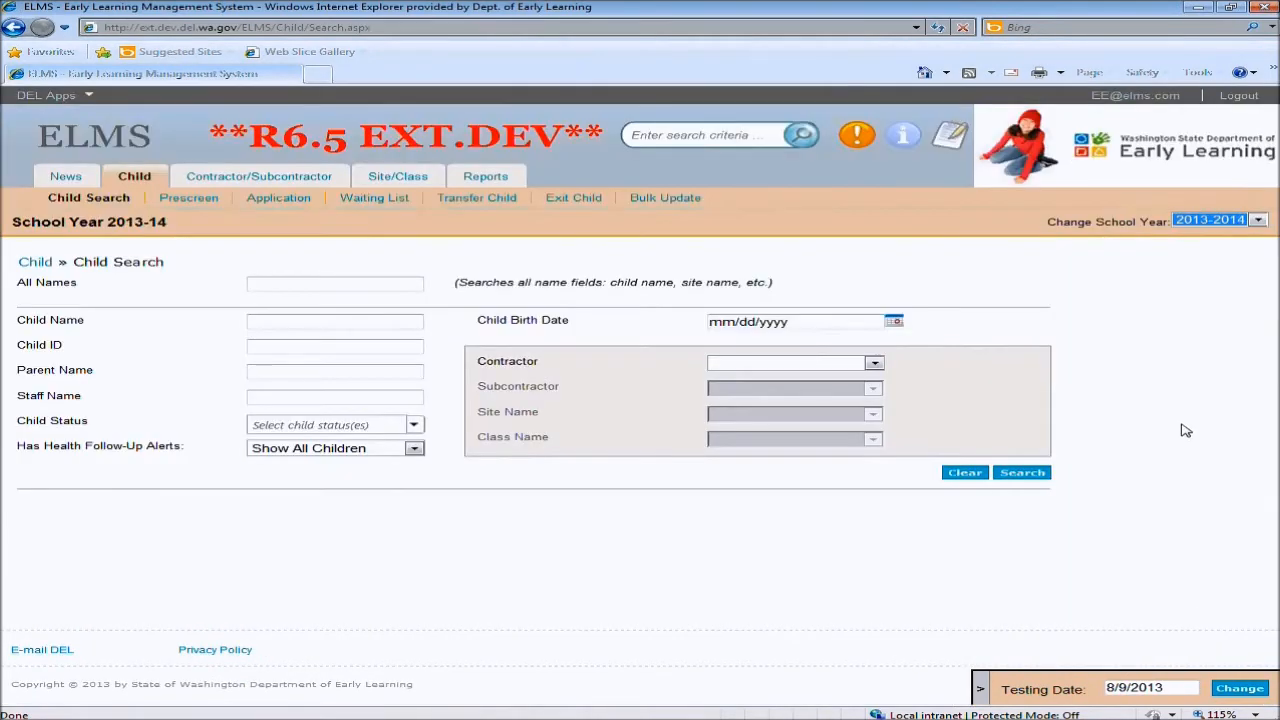
Search for all children without filters and create an application for the last child on the first results page
{"action": "left_click", "coordinate": [1020, 474]}
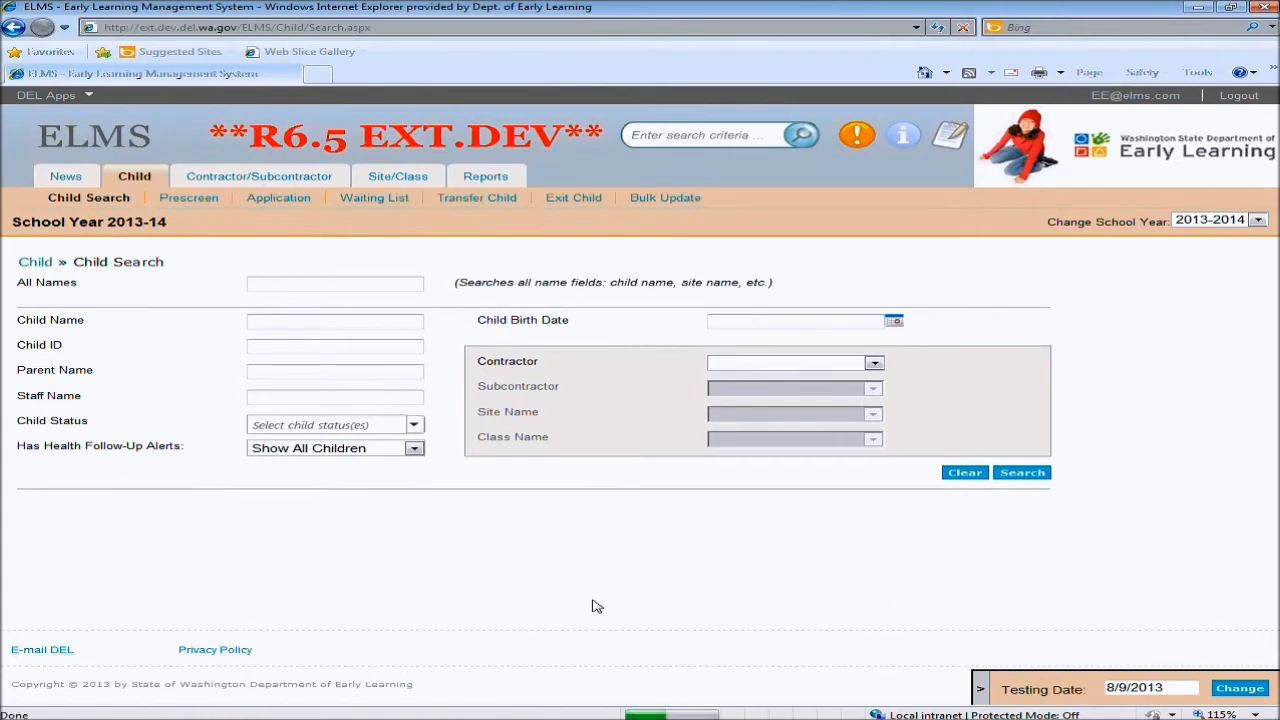
{"action": "scroll", "coordinate": [1203, 547], "scroll_direction": "down", "scroll_amount": 3}
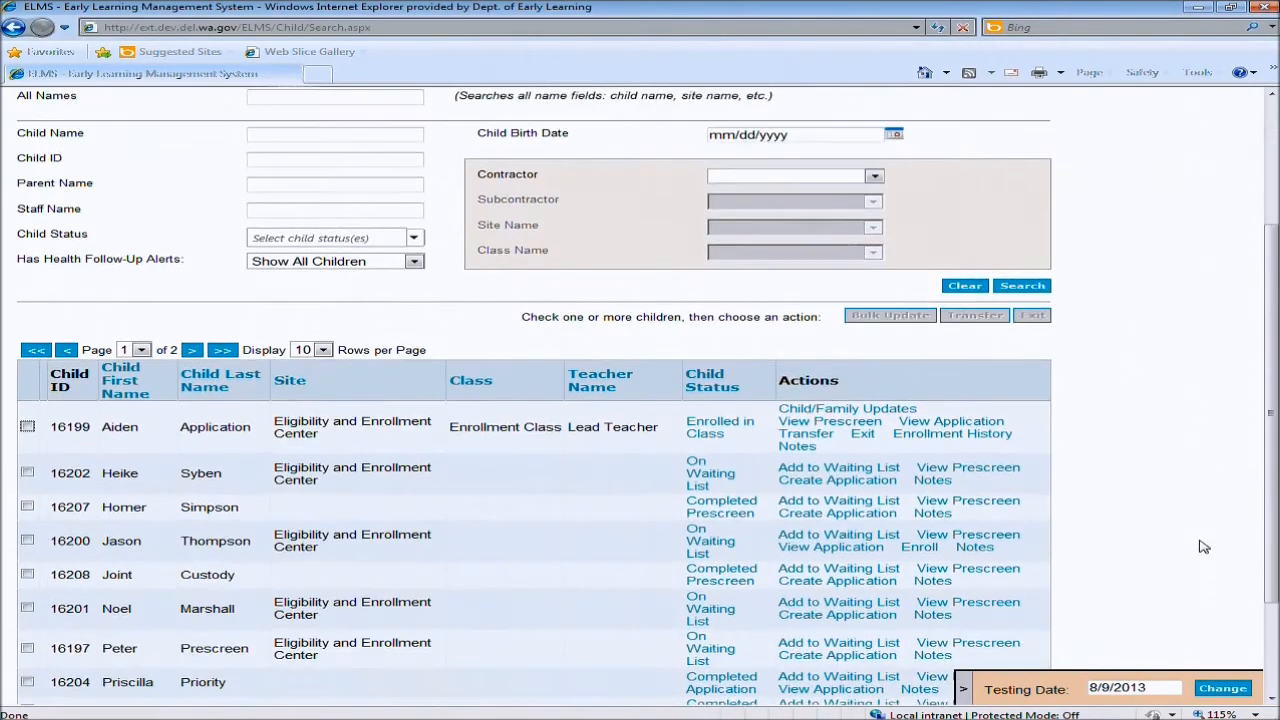
{"action": "scroll", "coordinate": [1203, 547], "scroll_direction": "down", "scroll_amount": 3}
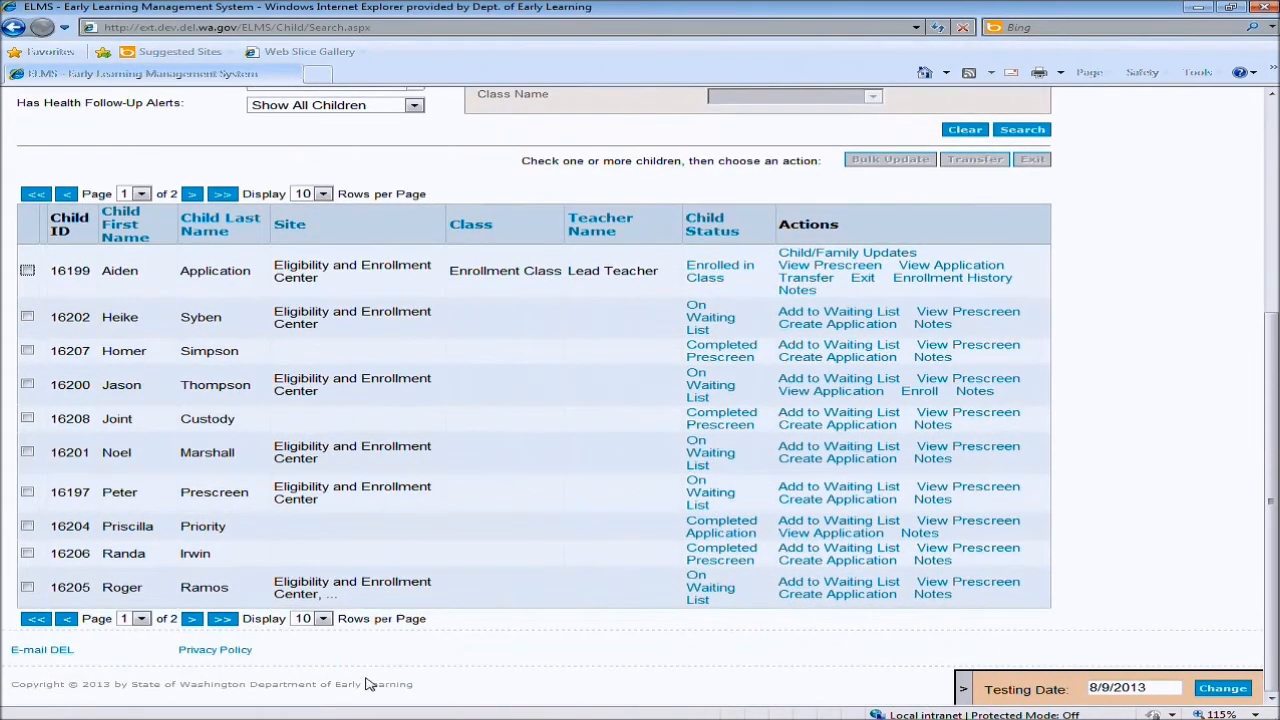
{"action": "left_click", "coordinate": [838, 594]}
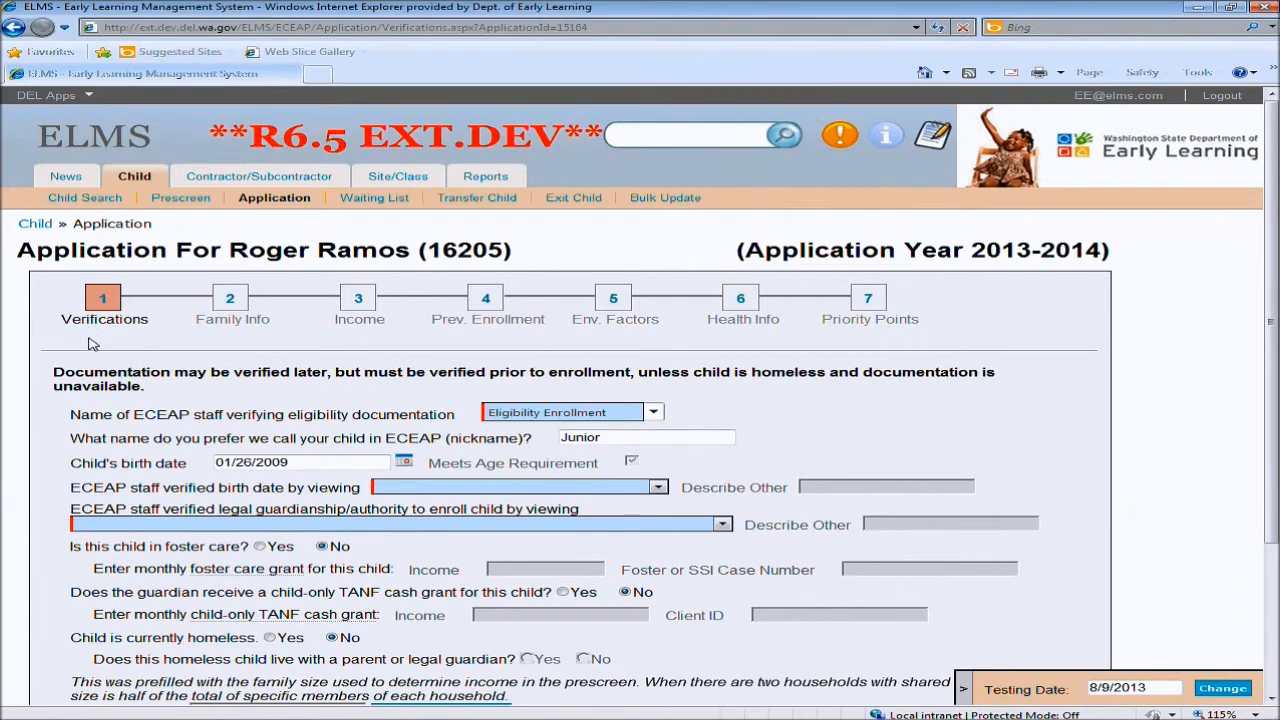
Check the staff names available for verifying eligibility documentation on the Verifications page
{"action": "left_click", "coordinate": [128, 371]}
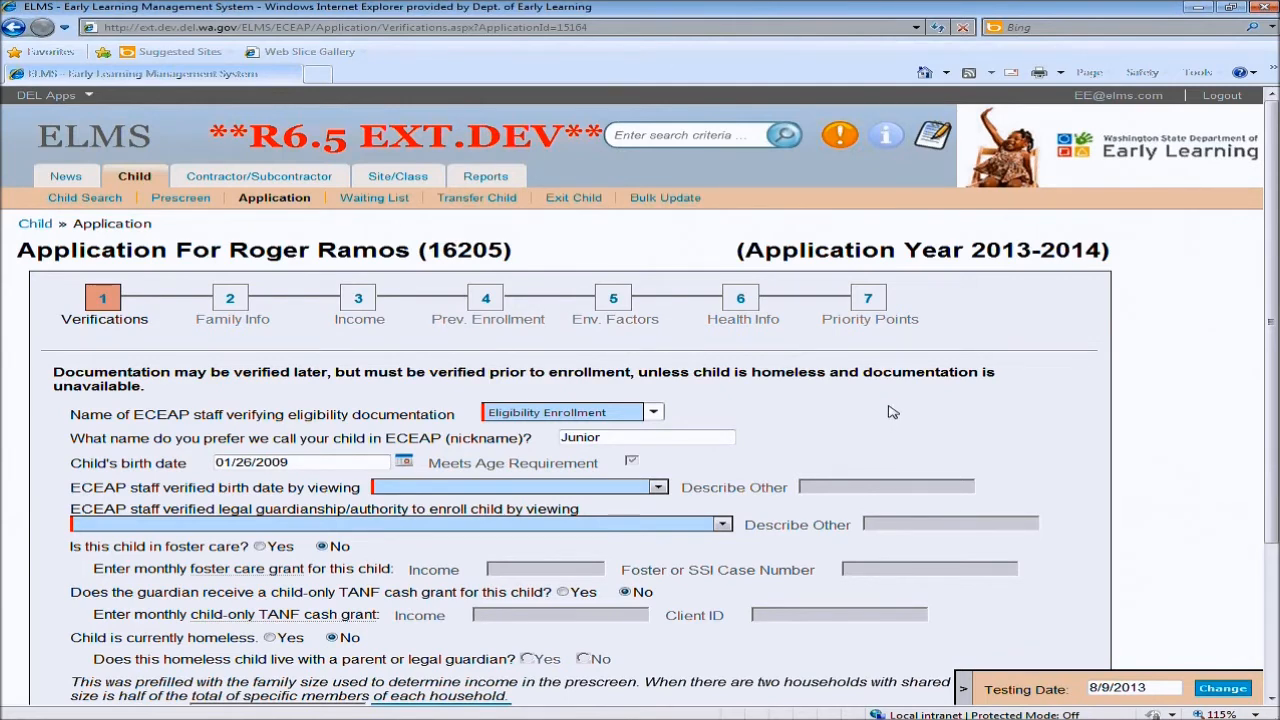
{"action": "scroll", "coordinate": [893, 412], "scroll_direction": "down", "scroll_amount": 1}
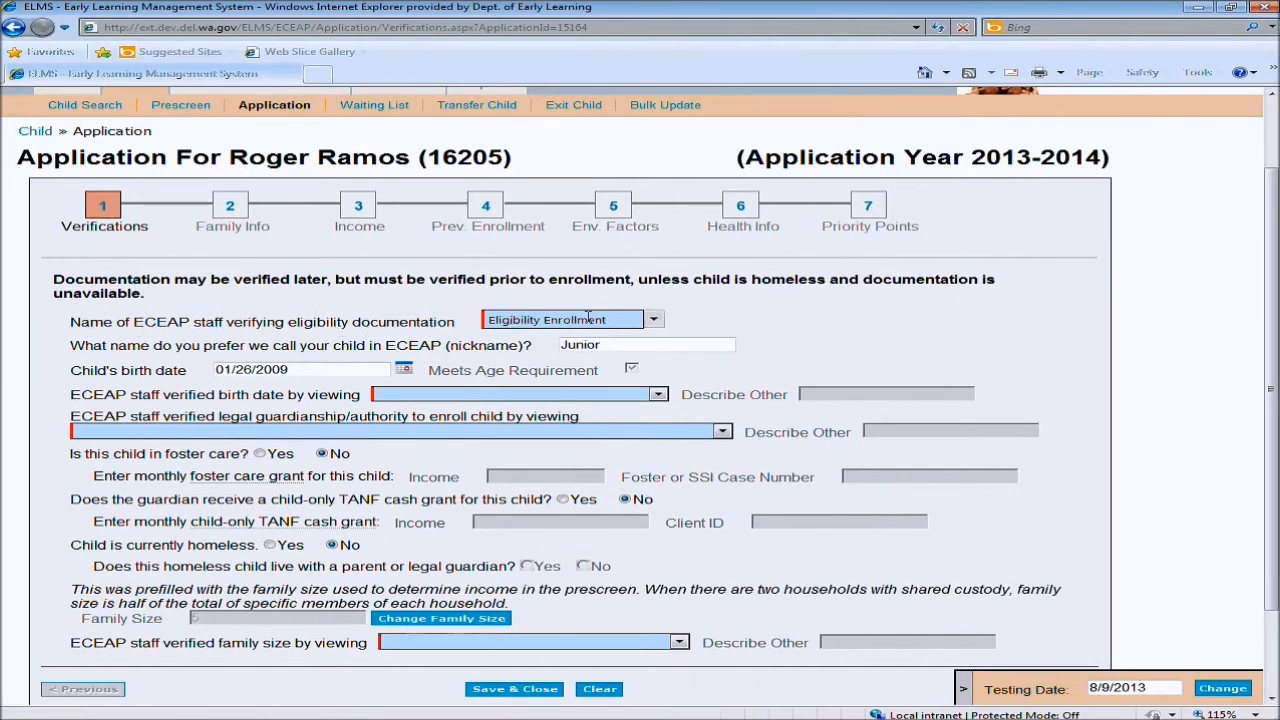
{"action": "left_click", "coordinate": [635, 319]}
{"action": "left_click_drag", "start_coordinate": [635, 319], "coordinate": [505, 323]}
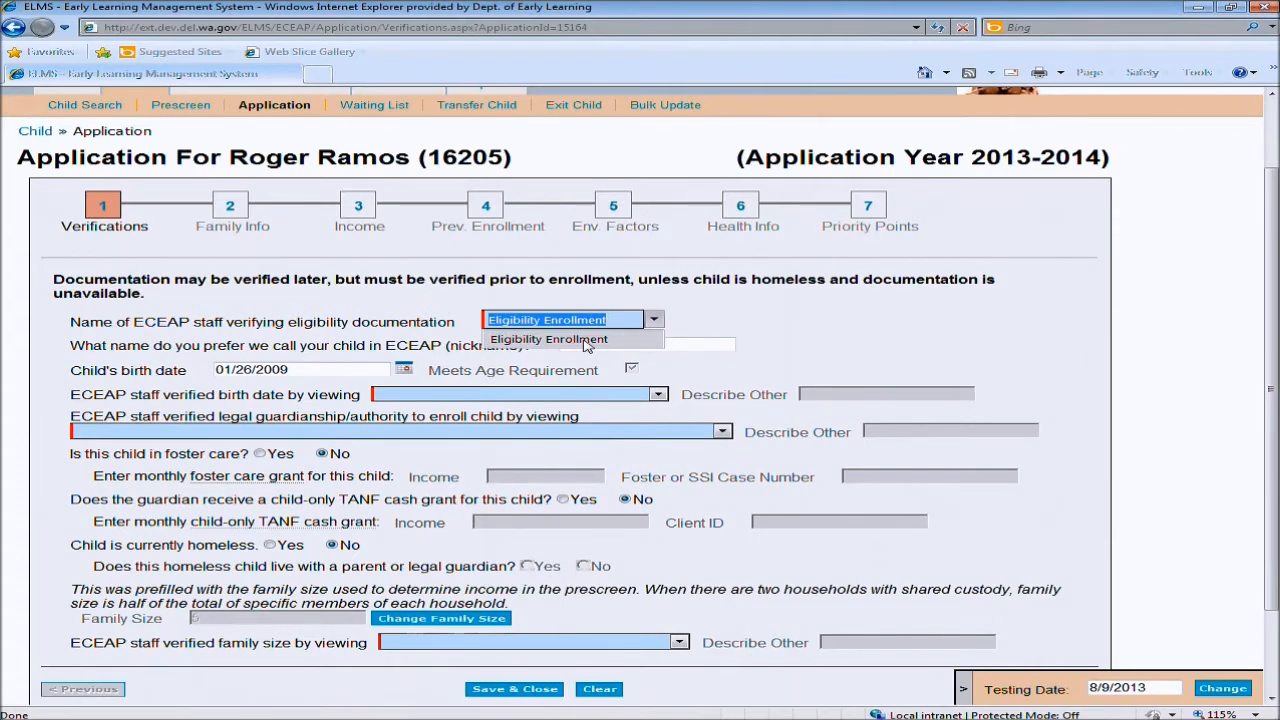
{"action": "left_click", "coordinate": [733, 322]}
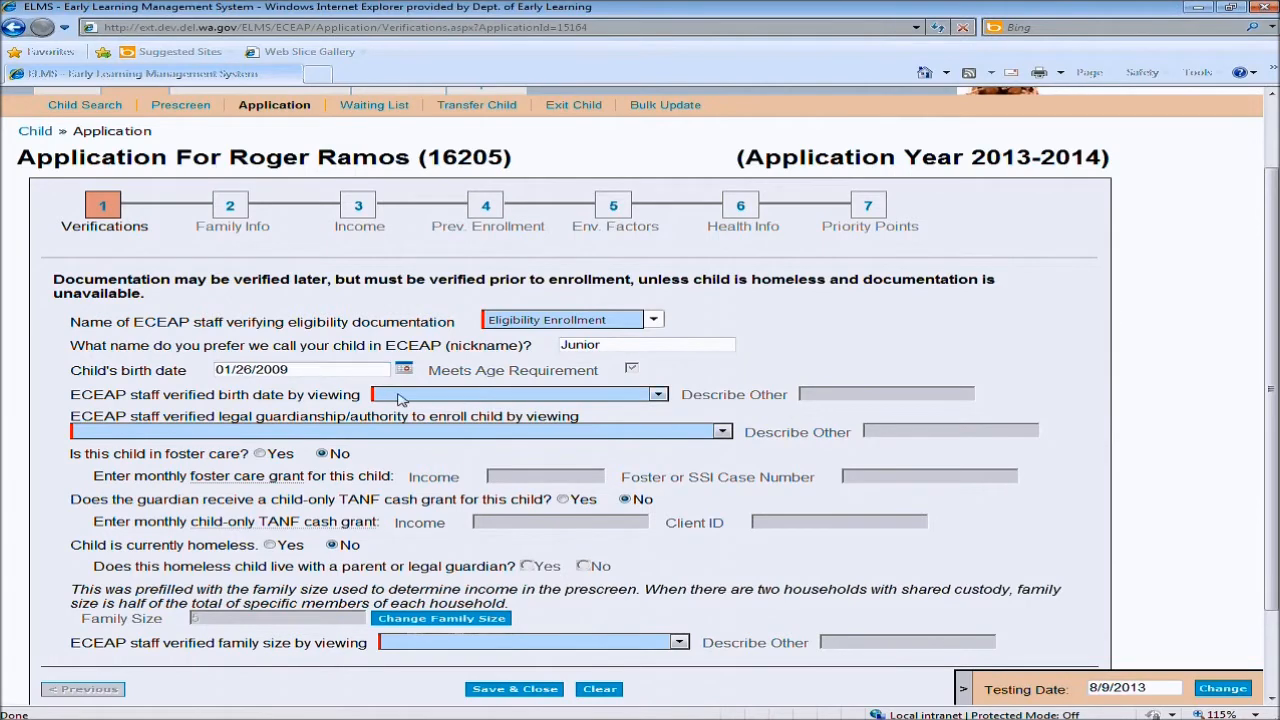
Set the birth date verification document to Birth Certificate and correct the child's birth date
{"action": "left_click", "coordinate": [660, 396]}
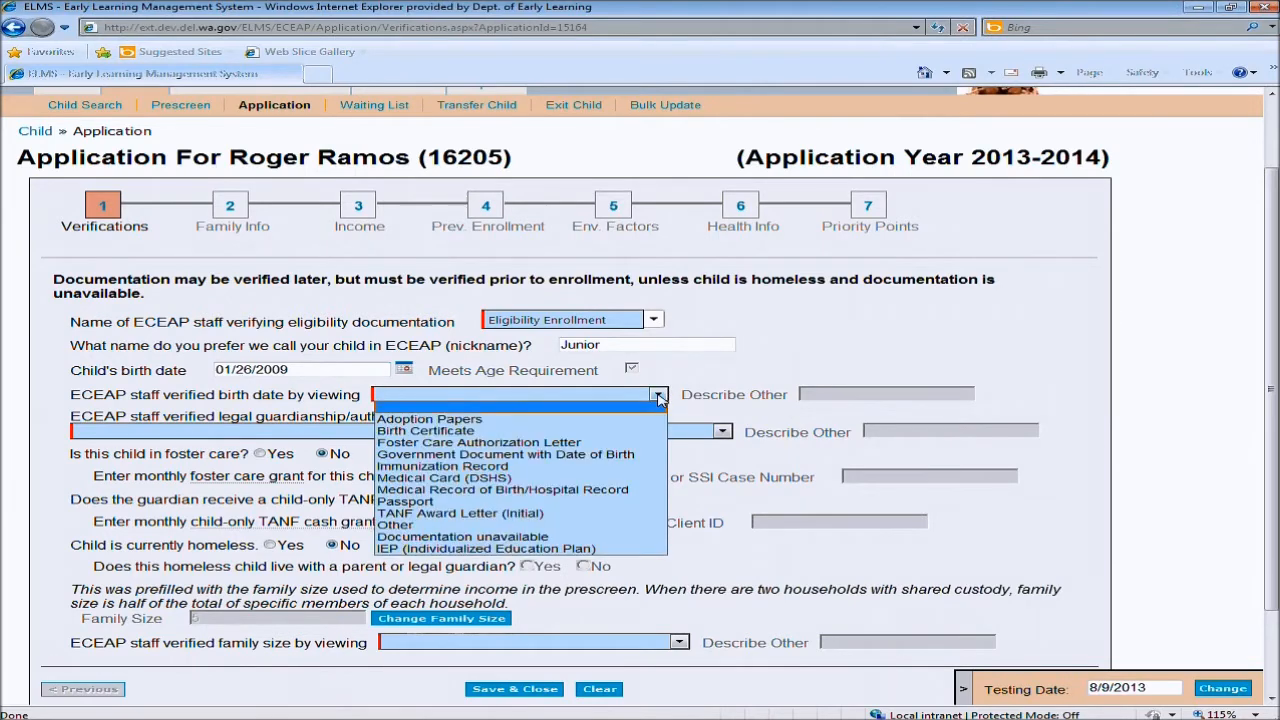
{"action": "left_click", "coordinate": [545, 433]}
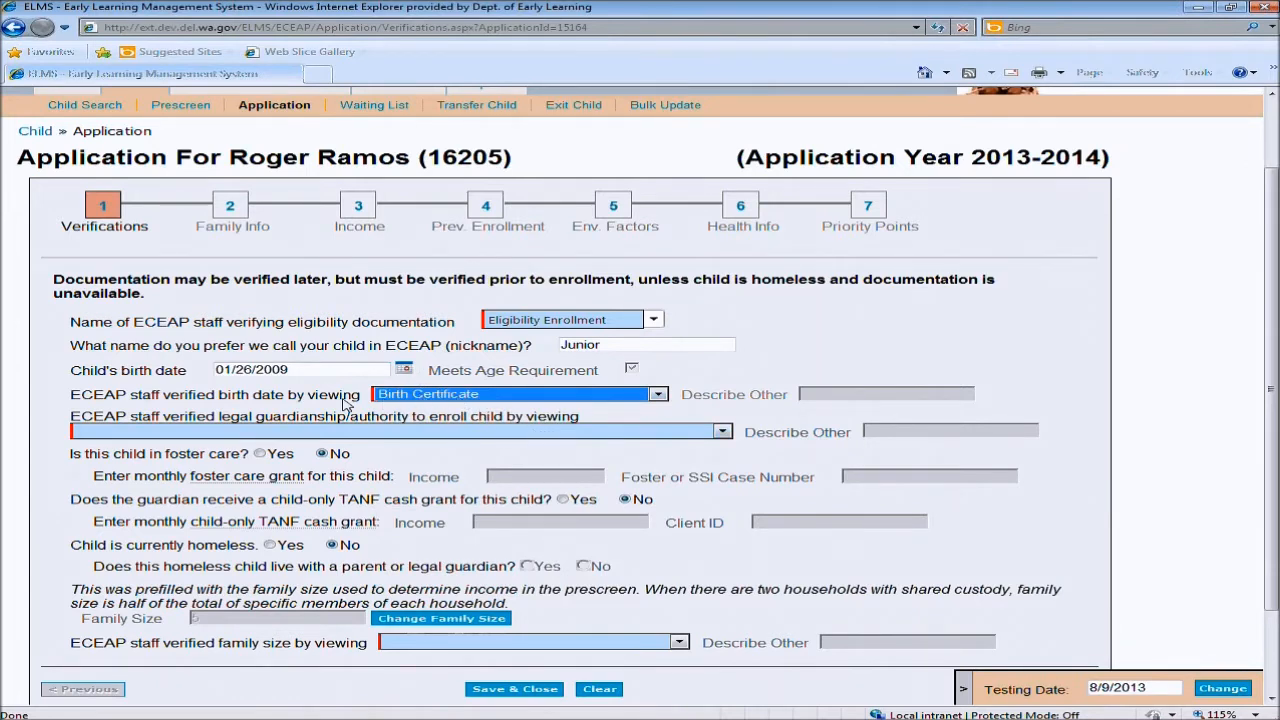
{"action": "left_click", "coordinate": [253, 369]}
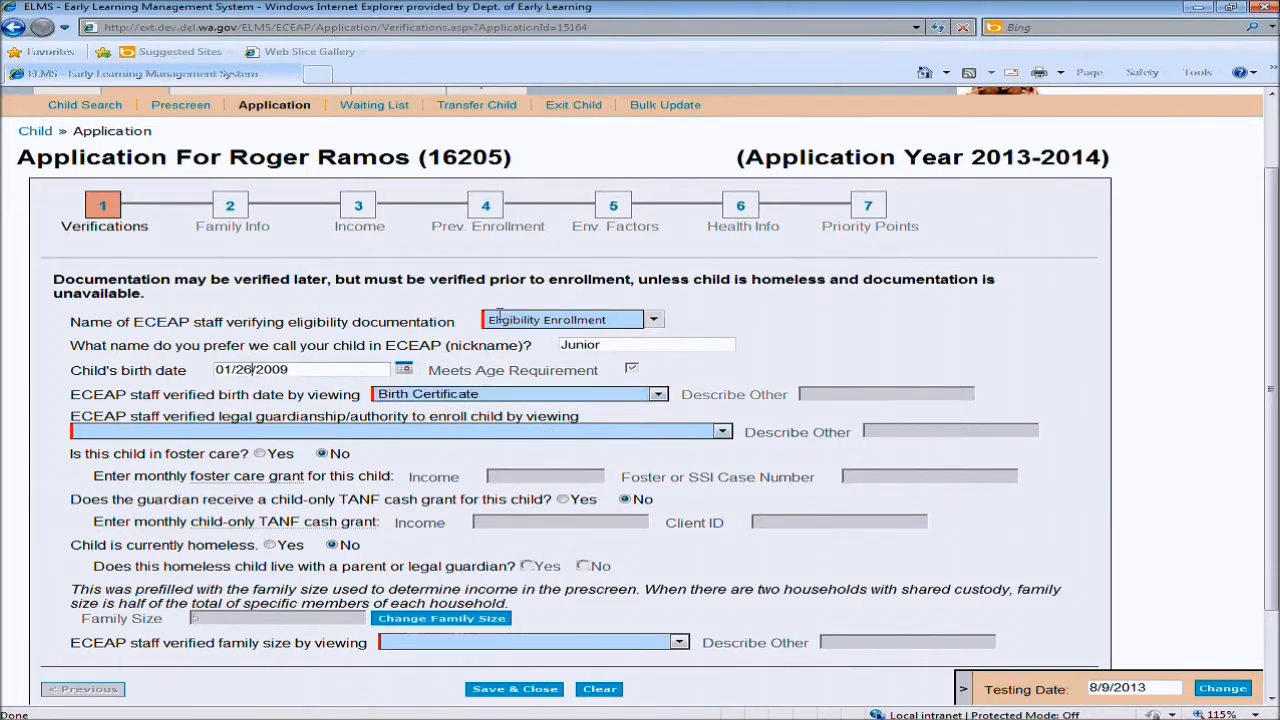
{"action": "key", "text": "BackSpace"}
{"action": "left_click_drag", "start_coordinate": [283, 369], "coordinate": [214, 382]}
{"action": "type", "text": "1/29"}
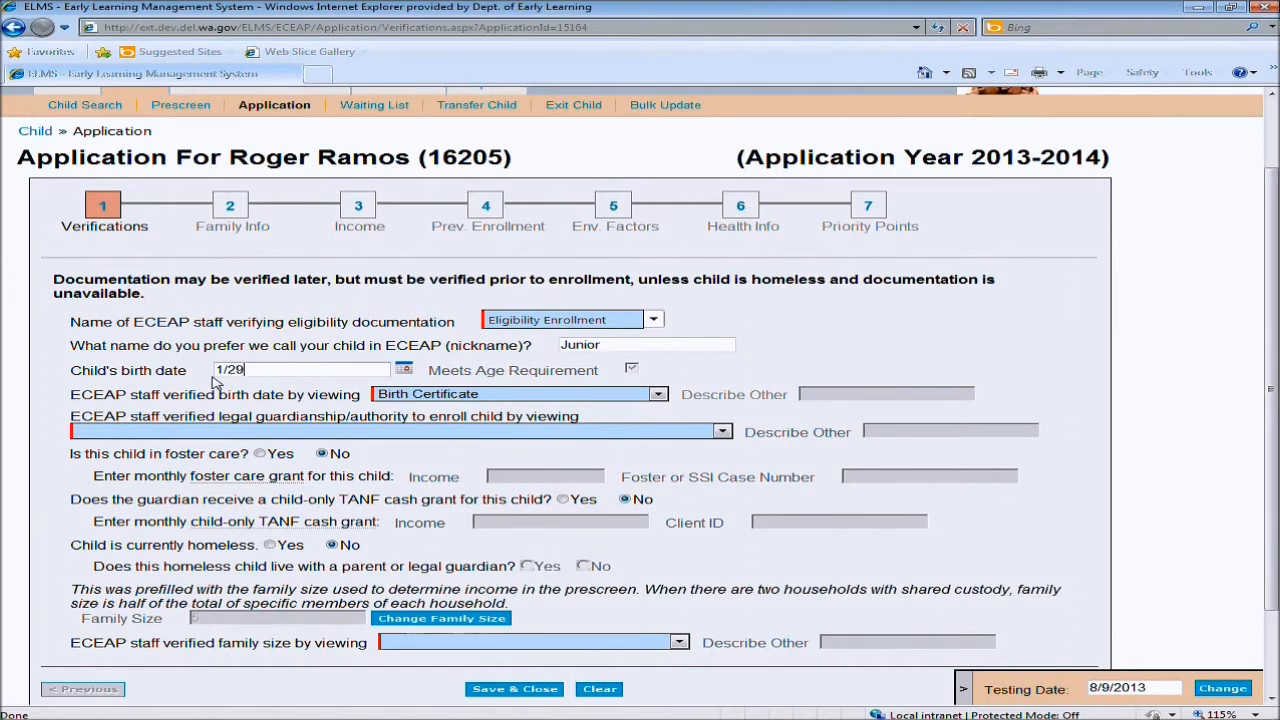
{"action": "type", "text": "/2"}
{"action": "type", "text": "013"}
{"action": "left_click_drag", "start_coordinate": [310, 370], "coordinate": [215, 384]}
{"action": "type", "text": "1/28/2009"}
{"action": "left_click", "coordinate": [659, 395]}
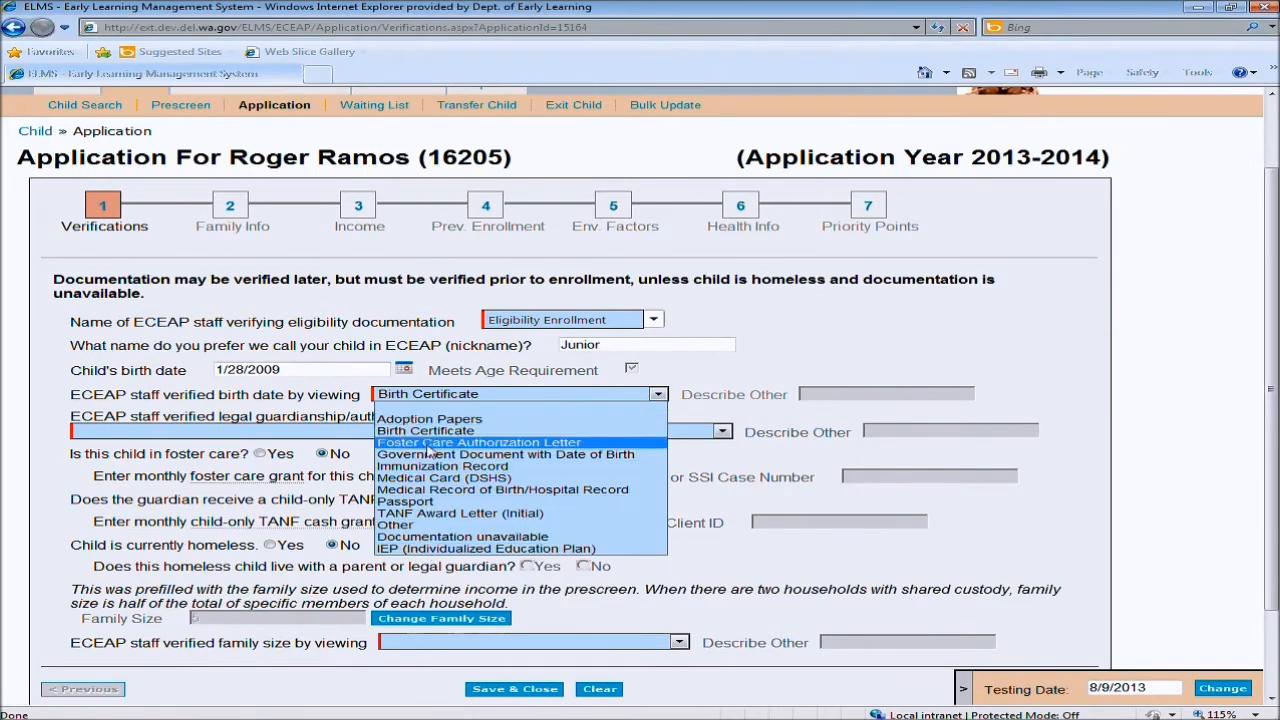
{"action": "left_click", "coordinate": [893, 347]}
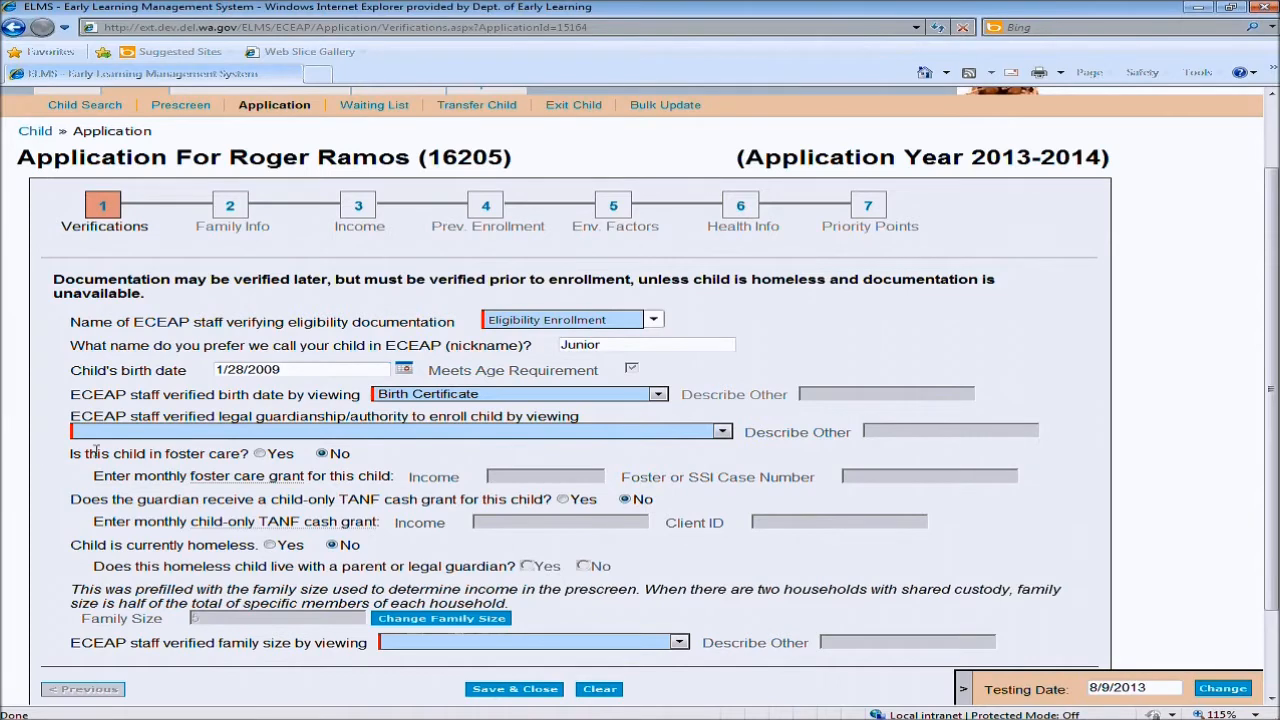
Set the document verifying legal guardianship or authority to enroll the child to Birth Certificate
{"action": "left_click_drag", "start_coordinate": [70, 417], "coordinate": [588, 418]}
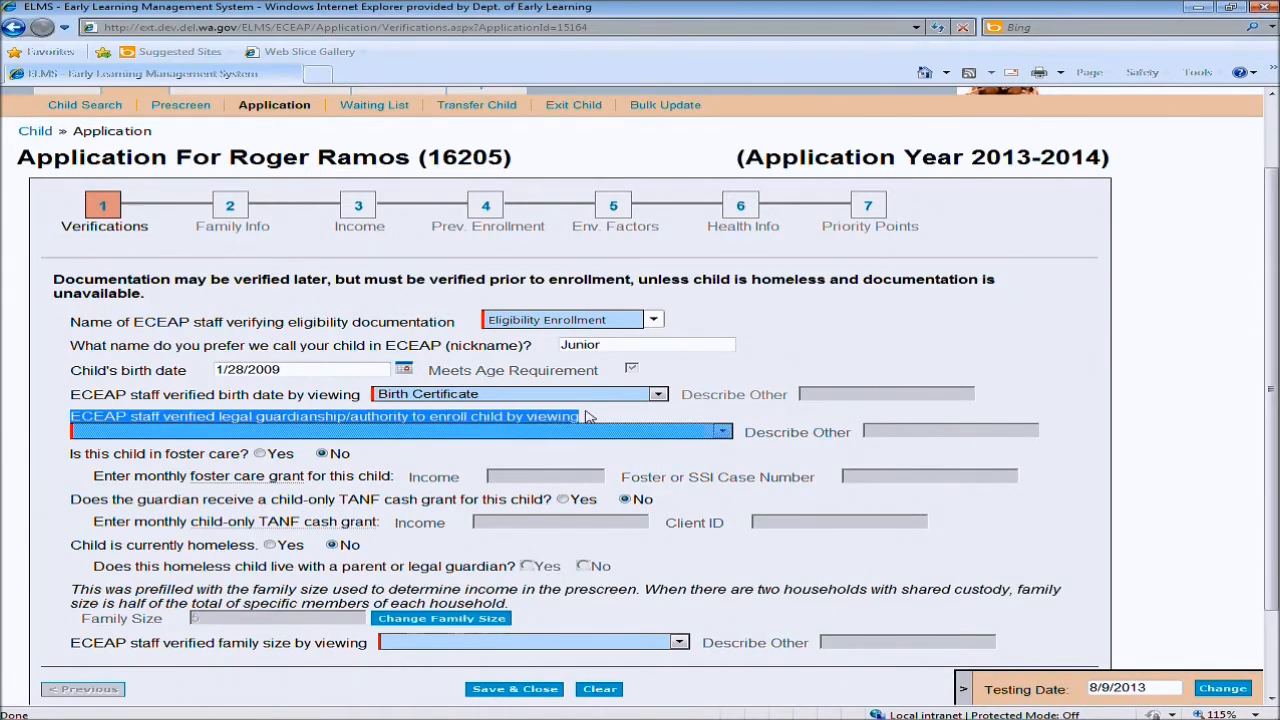
{"action": "left_click", "coordinate": [1053, 515]}
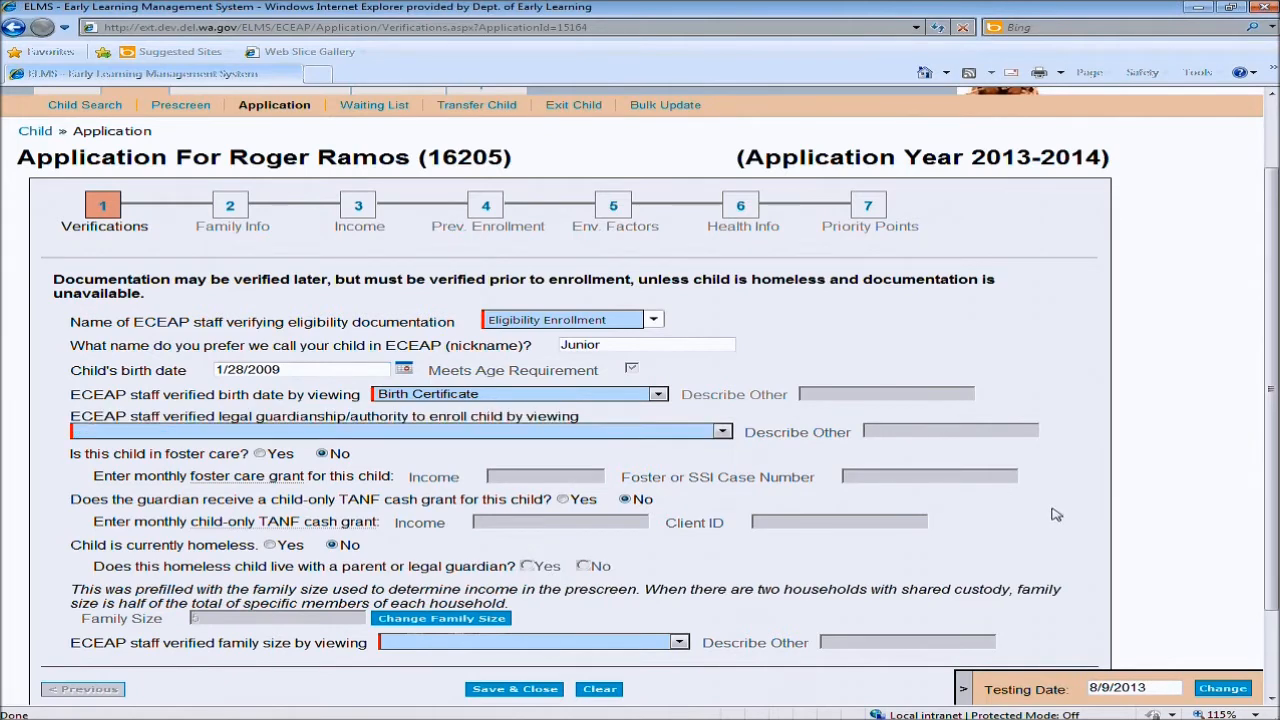
{"action": "left_click", "coordinate": [722, 431]}
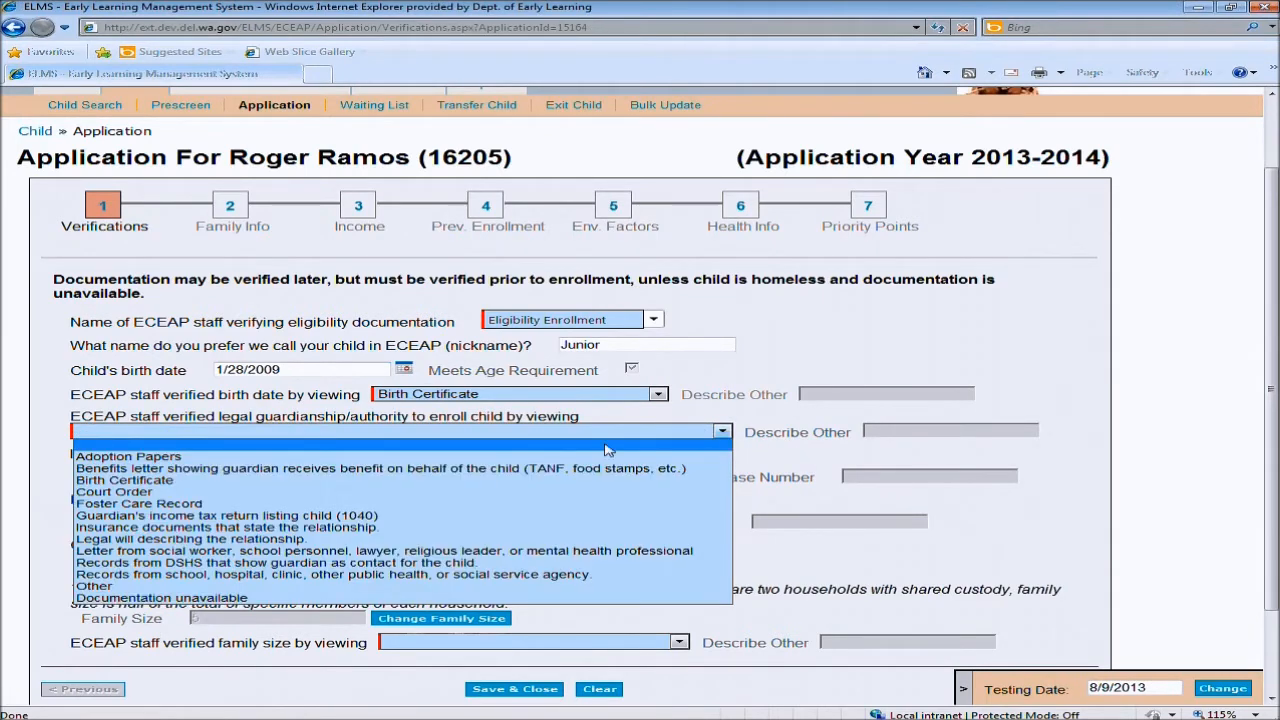
{"action": "left_click", "coordinate": [193, 482]}
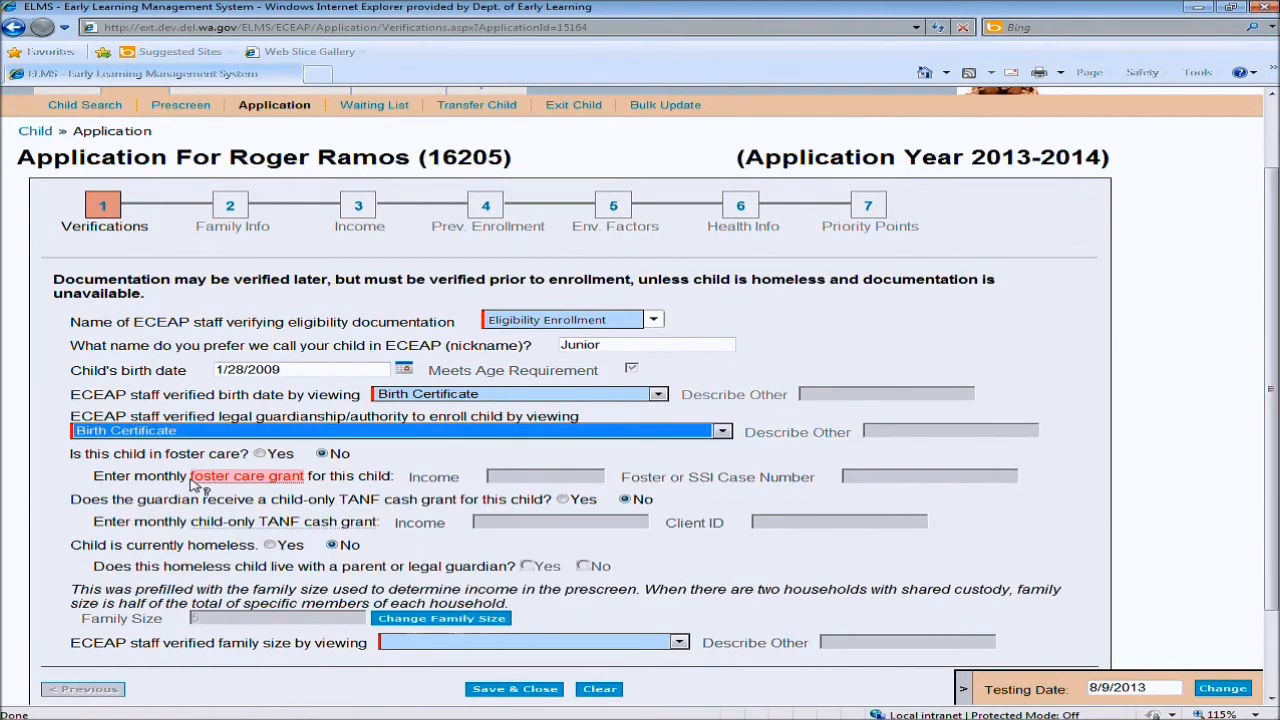
{"action": "left_click", "coordinate": [721, 435]}
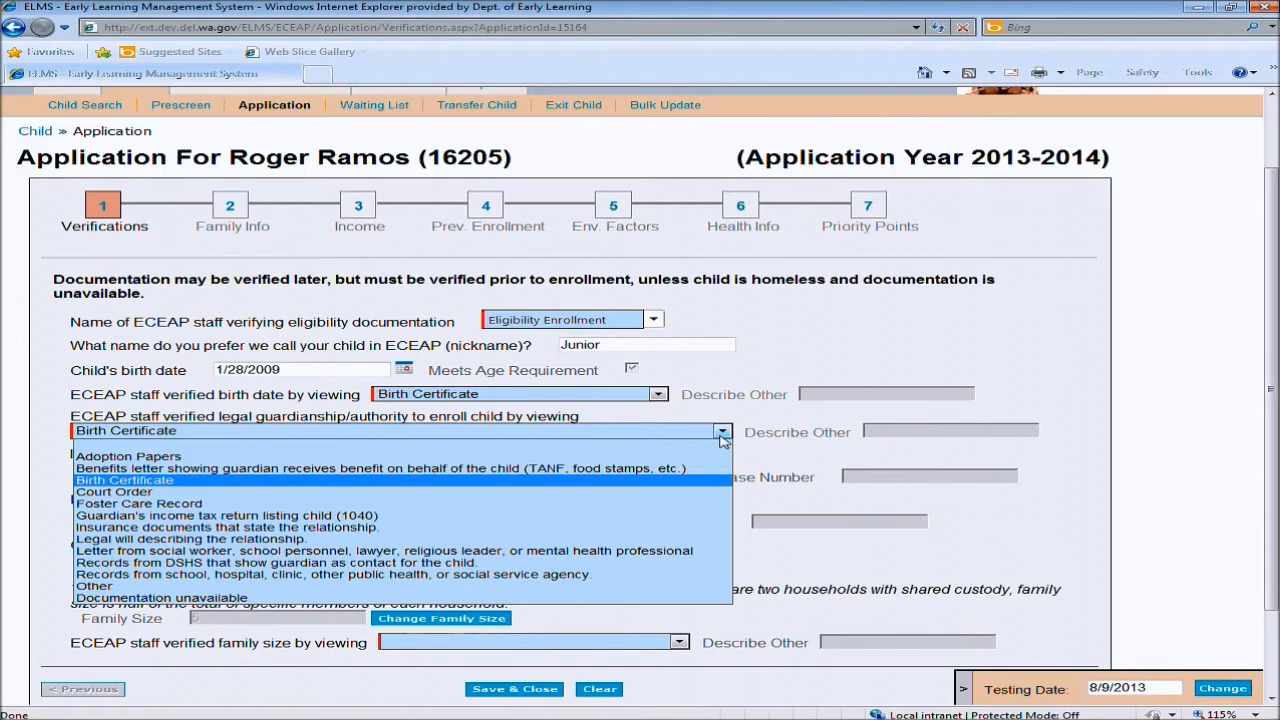
{"action": "left_click", "coordinate": [970, 456]}
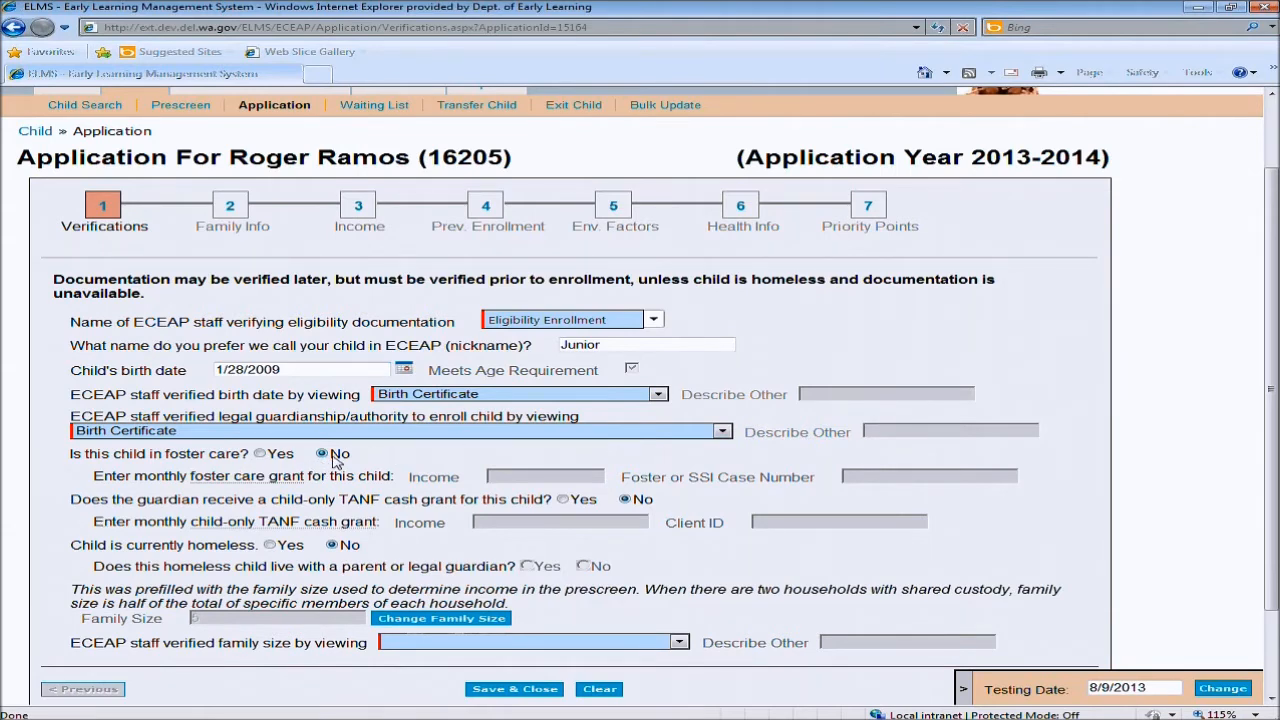
Set foster care to Yes to examine the monthly grant income and case number fields, and return it to No
{"action": "left_click", "coordinate": [260, 455]}
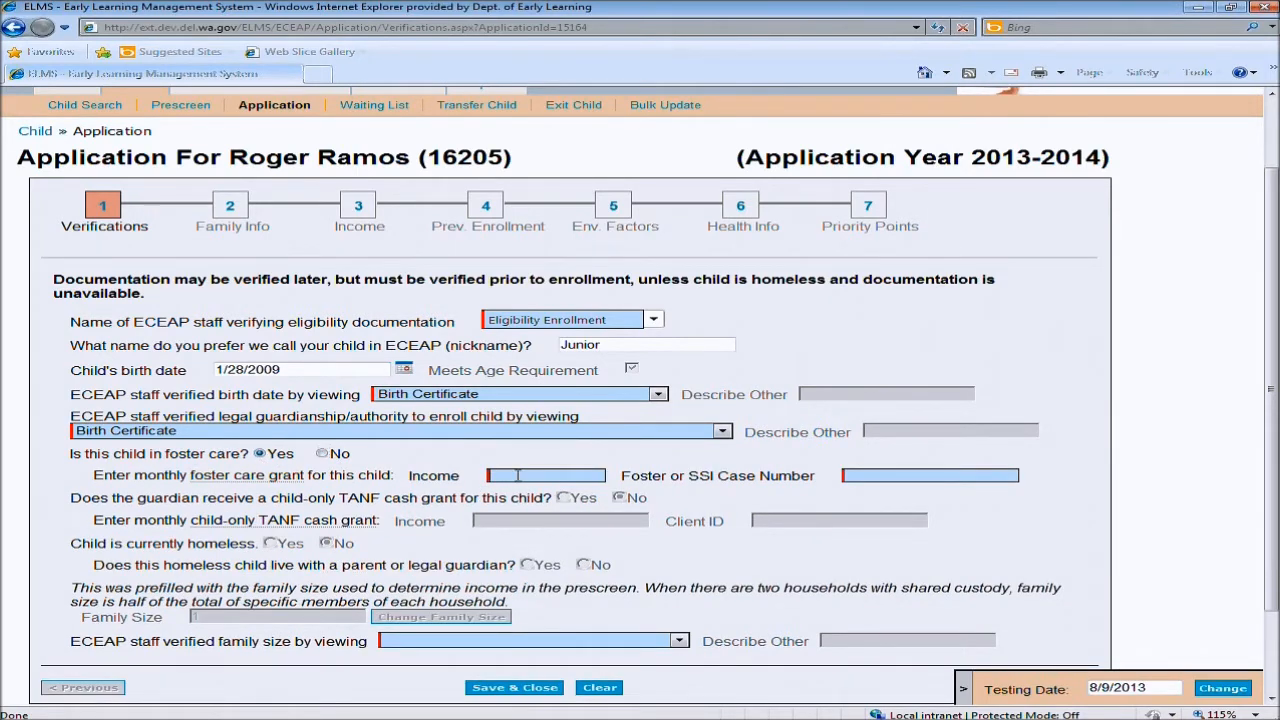
{"action": "left_click_drag", "start_coordinate": [134, 476], "coordinate": [302, 478]}
{"action": "left_click_drag", "start_coordinate": [193, 478], "coordinate": [300, 478]}
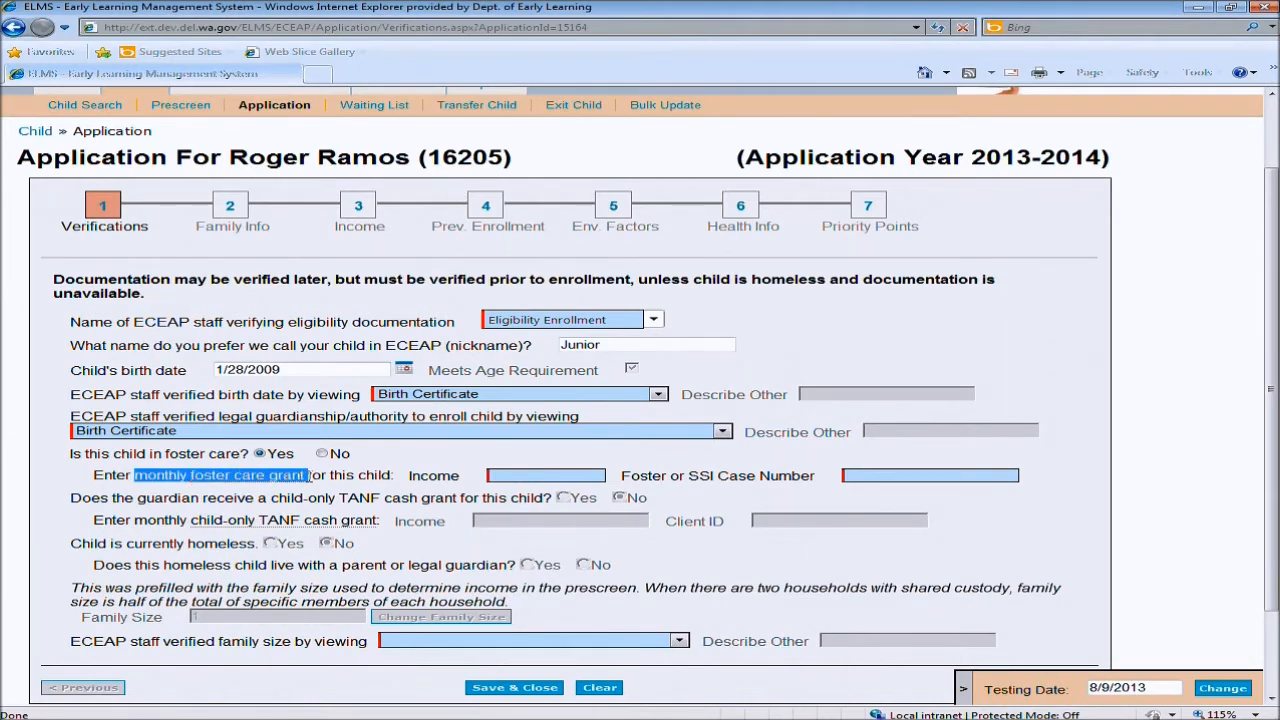
{"action": "left_click", "coordinate": [578, 476]}
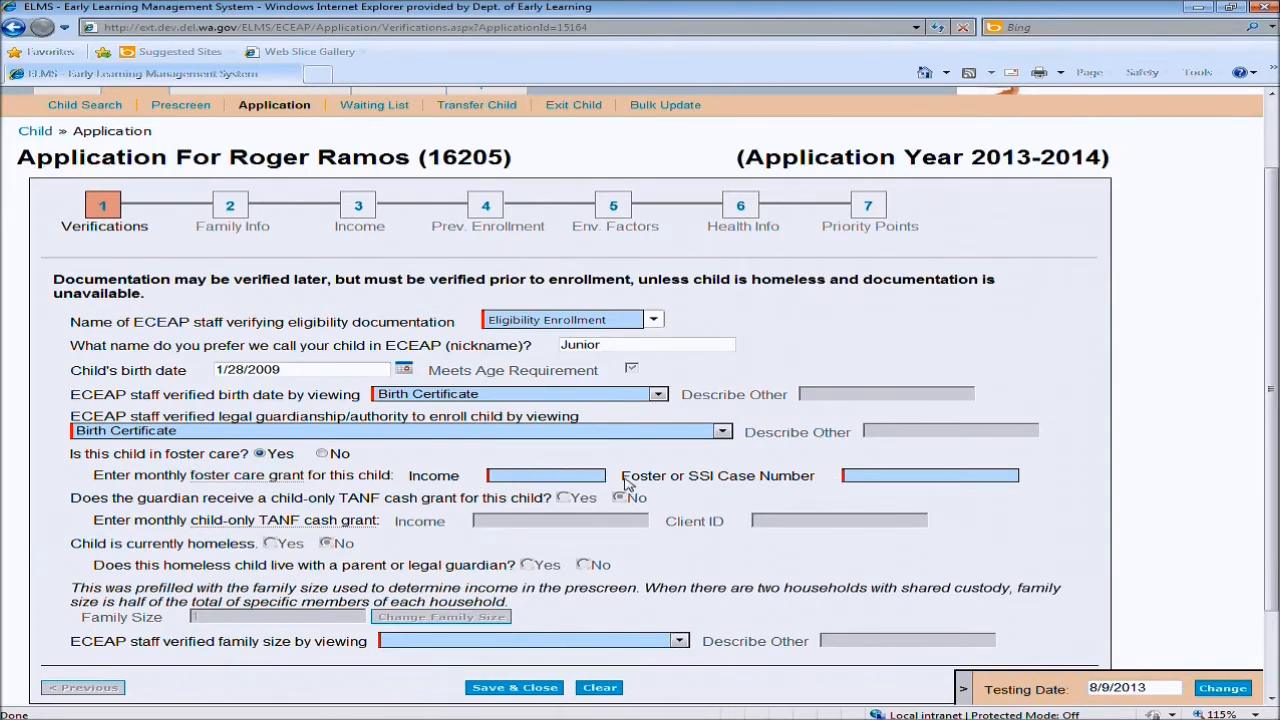
{"action": "left_click_drag", "start_coordinate": [622, 477], "coordinate": [797, 485]}
{"action": "left_click", "coordinate": [797, 485]}
{"action": "left_click_drag", "start_coordinate": [627, 480], "coordinate": [813, 482]}
{"action": "left_click", "coordinate": [813, 482]}
{"action": "left_click", "coordinate": [322, 454]}
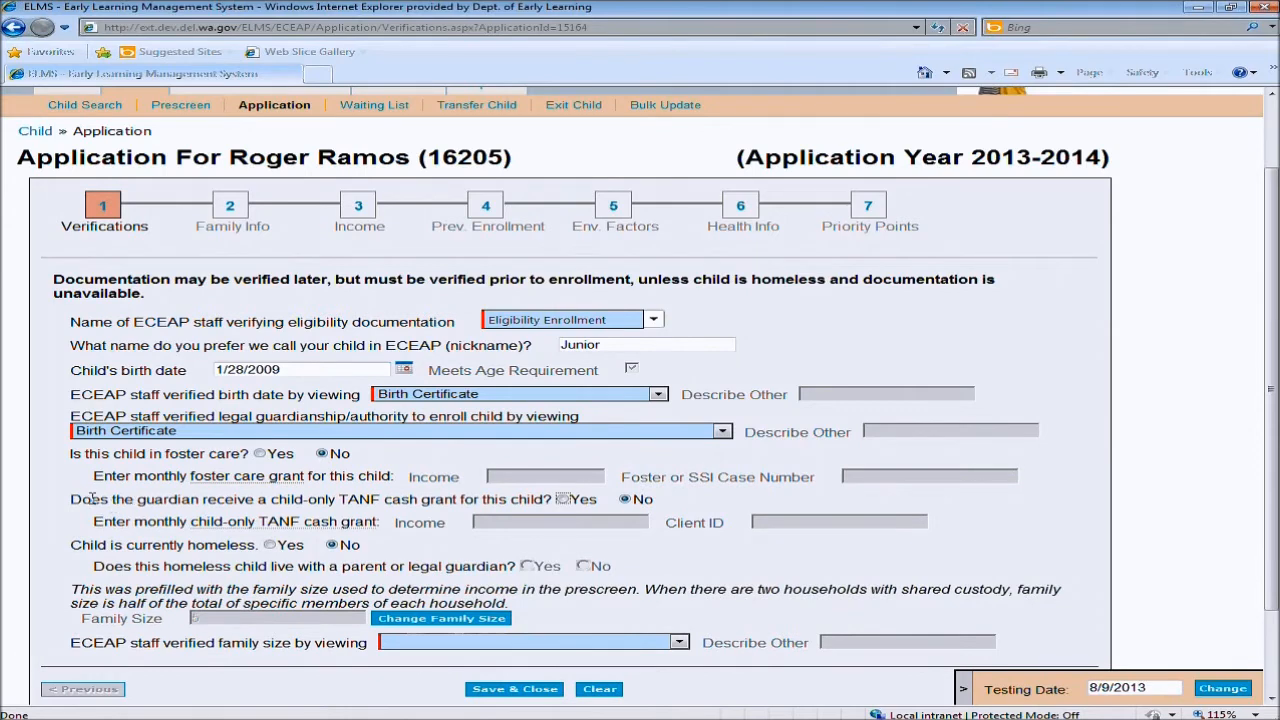
Set the child-only TANF cash grant question to Yes to examine its income and client ID fields, and return it to No
{"action": "left_click_drag", "start_coordinate": [90, 504], "coordinate": [470, 510]}
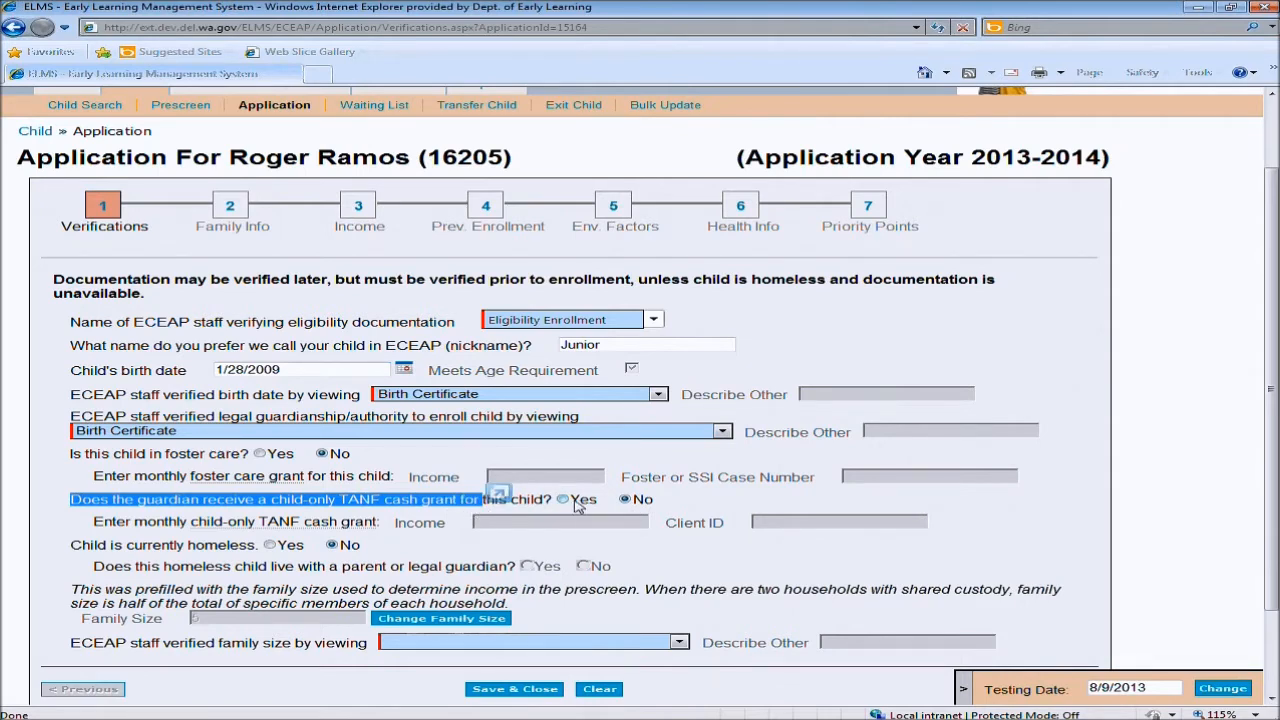
{"action": "left_click", "coordinate": [707, 510]}
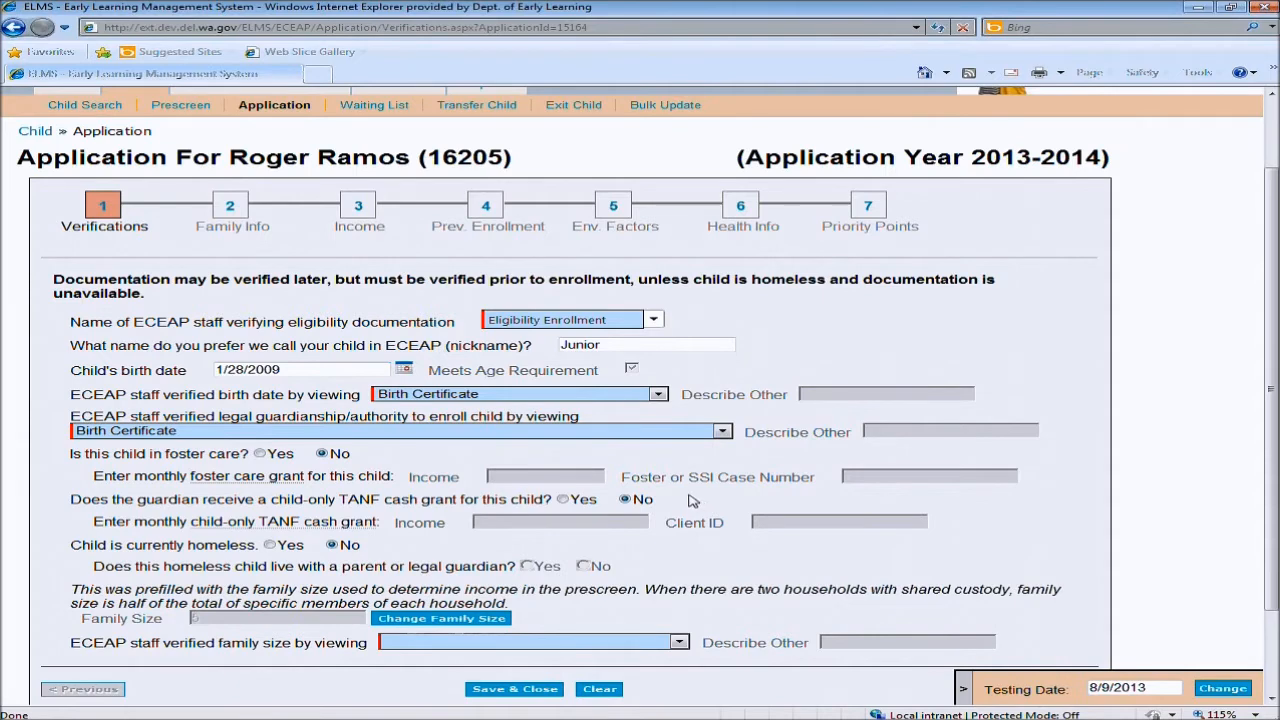
{"action": "left_click", "coordinate": [563, 499]}
{"action": "left_click_drag", "start_coordinate": [130, 527], "coordinate": [375, 527]}
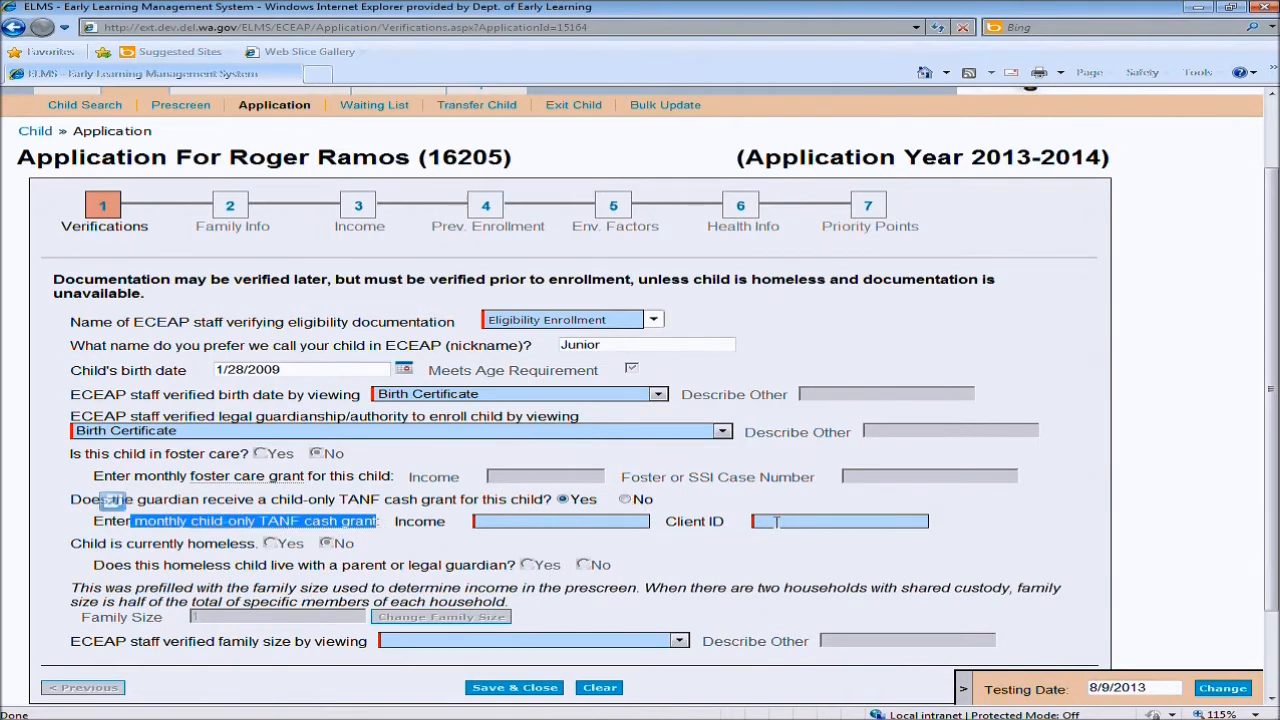
{"action": "left_click", "coordinate": [626, 500]}
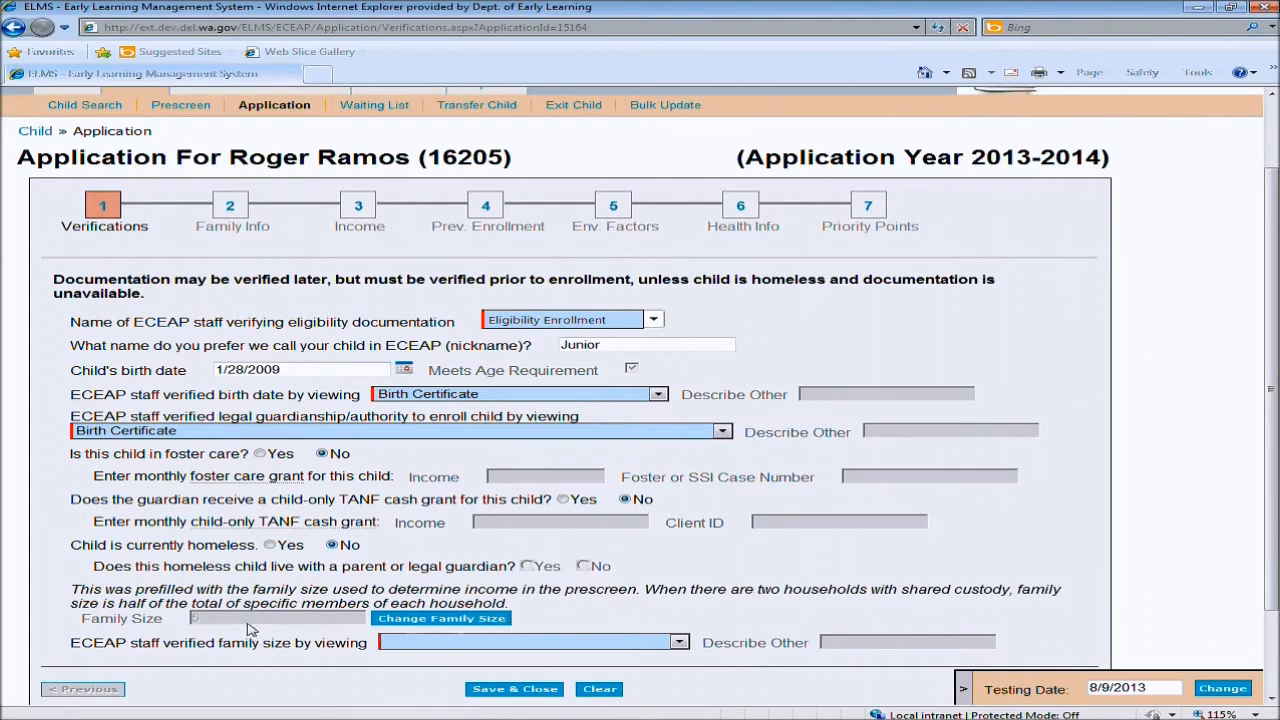
Change the family size to 4 additional household members, 3 contributing to or supported by the income and 3 related, and save
{"action": "left_click", "coordinate": [478, 621]}
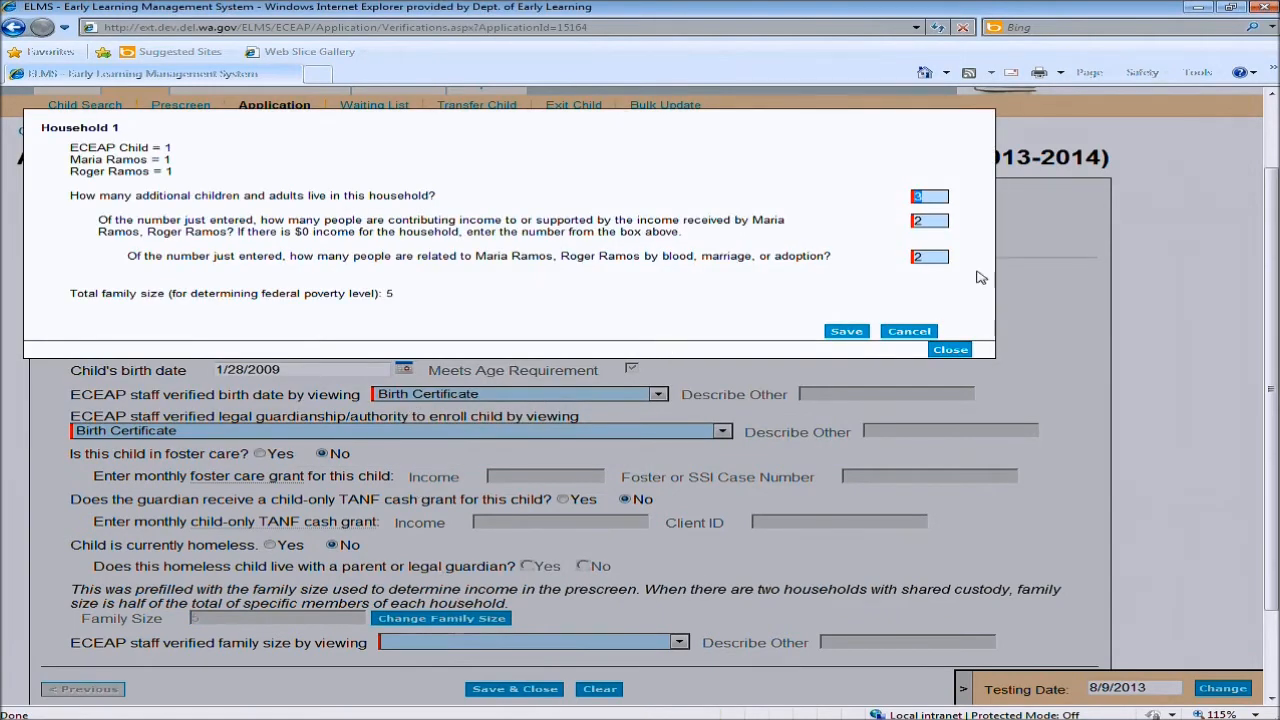
{"action": "type", "text": "4"}
{"action": "double_click", "coordinate": [930, 220]}
{"action": "type", "text": "3"}
{"action": "double_click", "coordinate": [930, 257]}
{"action": "type", "text": "3"}
{"action": "left_click", "coordinate": [851, 333]}
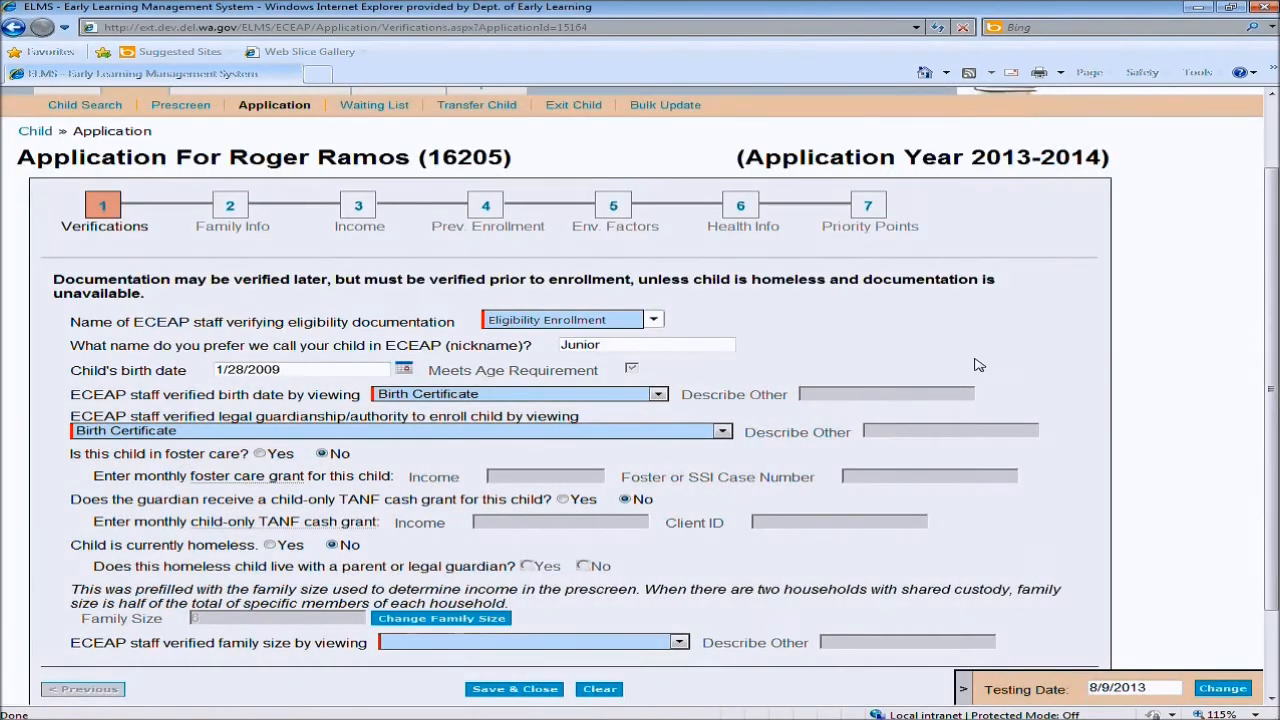
Set the document verifying family size to Tax records from previous year (1040)
{"action": "left_click_drag", "start_coordinate": [203, 618], "coordinate": [189, 617]}
{"action": "left_click", "coordinate": [713, 614]}
{"action": "left_click", "coordinate": [627, 643]}
{"action": "left_click", "coordinate": [684, 643]}
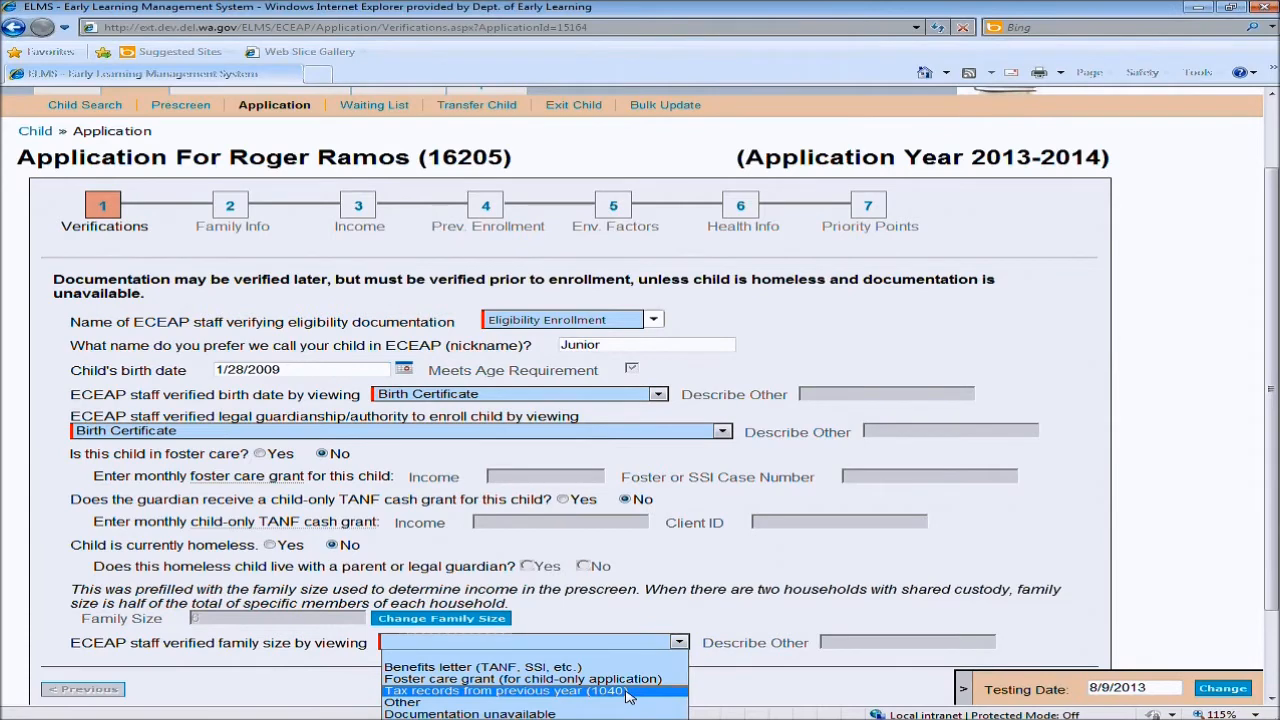
{"action": "left_click", "coordinate": [629, 691]}
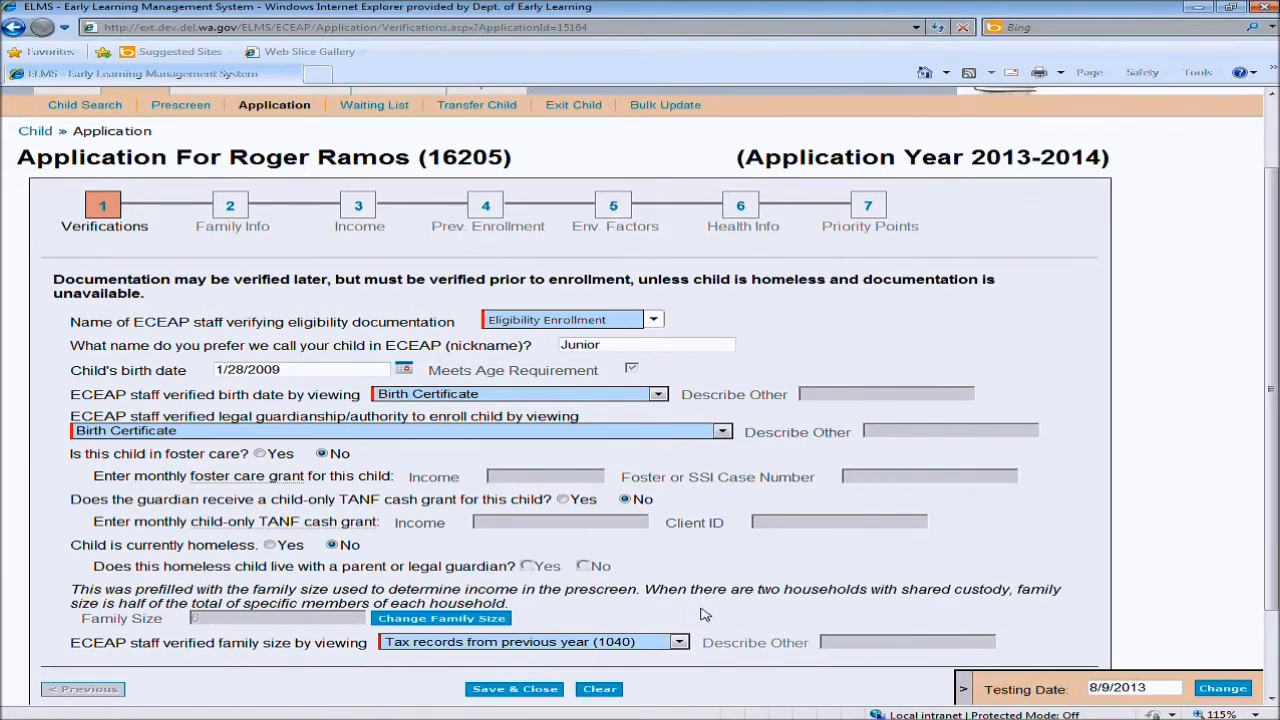
Check the other family size verification options and the Describe Other field, and continue to the Family Info page
{"action": "scroll", "coordinate": [704, 617], "scroll_direction": "down", "scroll_amount": 2}
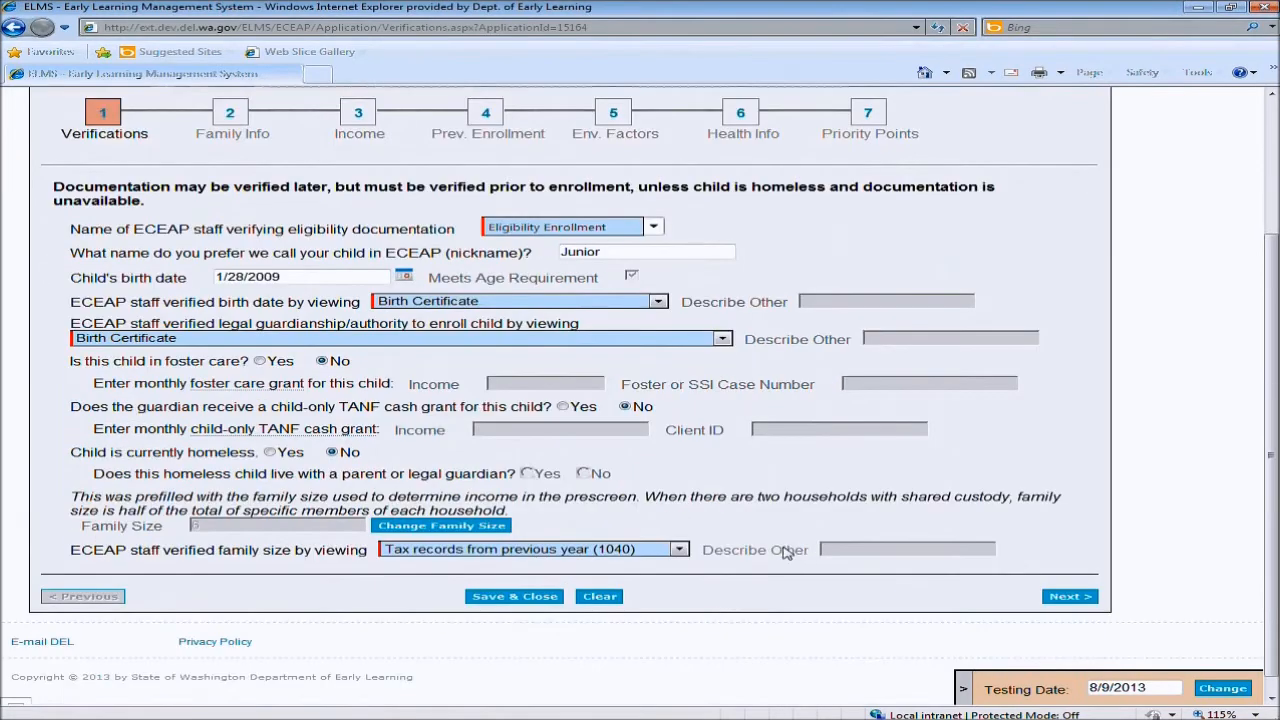
{"action": "left_click", "coordinate": [680, 551]}
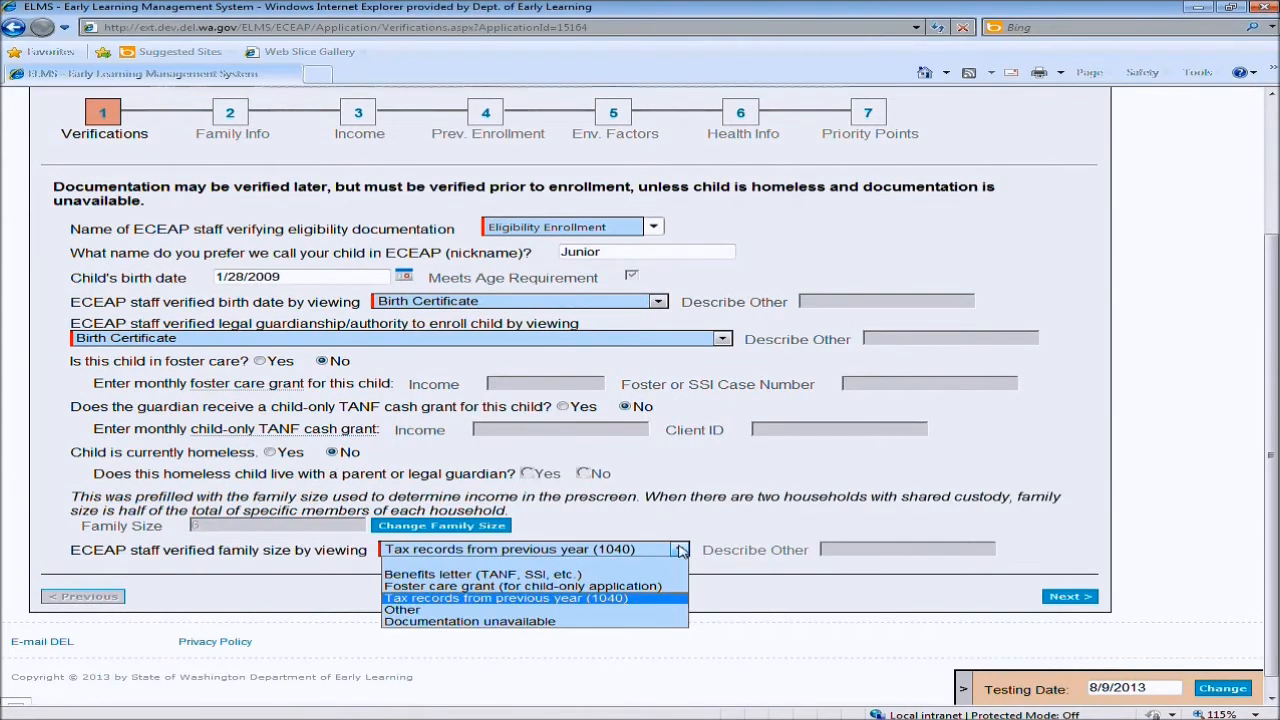
{"action": "left_click", "coordinate": [838, 540]}
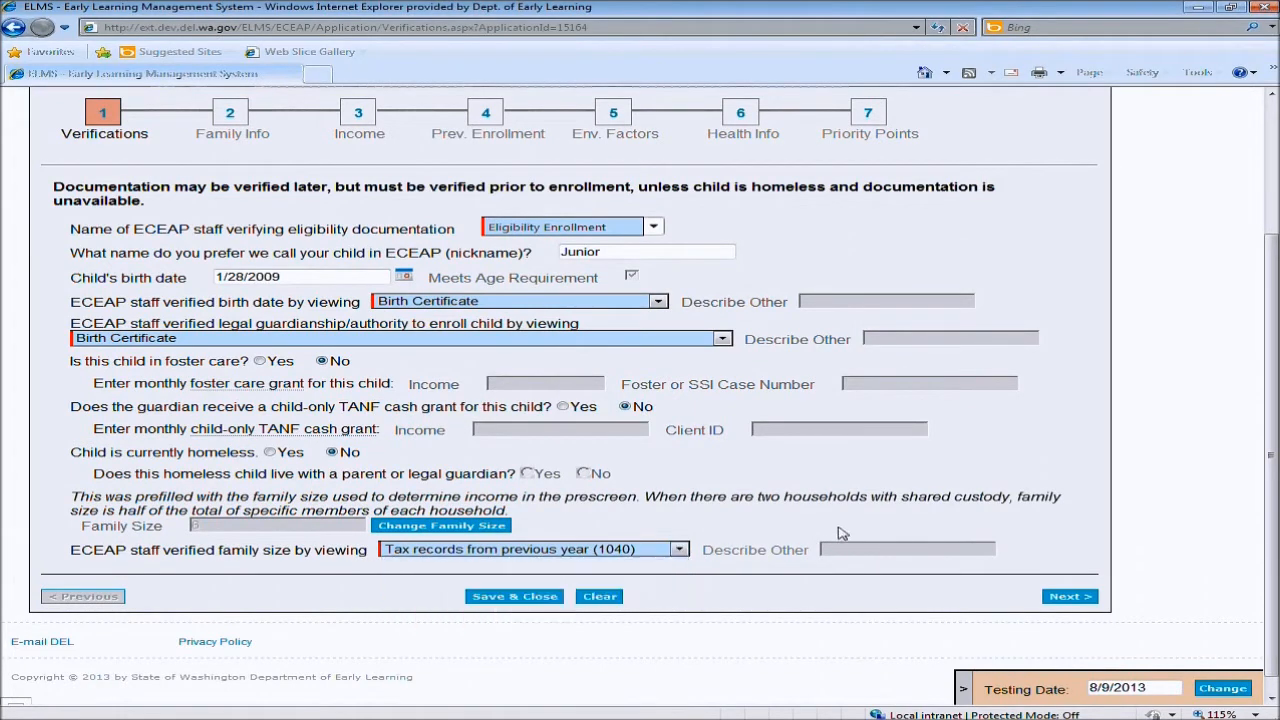
{"action": "left_click_drag", "start_coordinate": [716, 553], "coordinate": [810, 553]}
{"action": "left_click", "coordinate": [912, 597]}
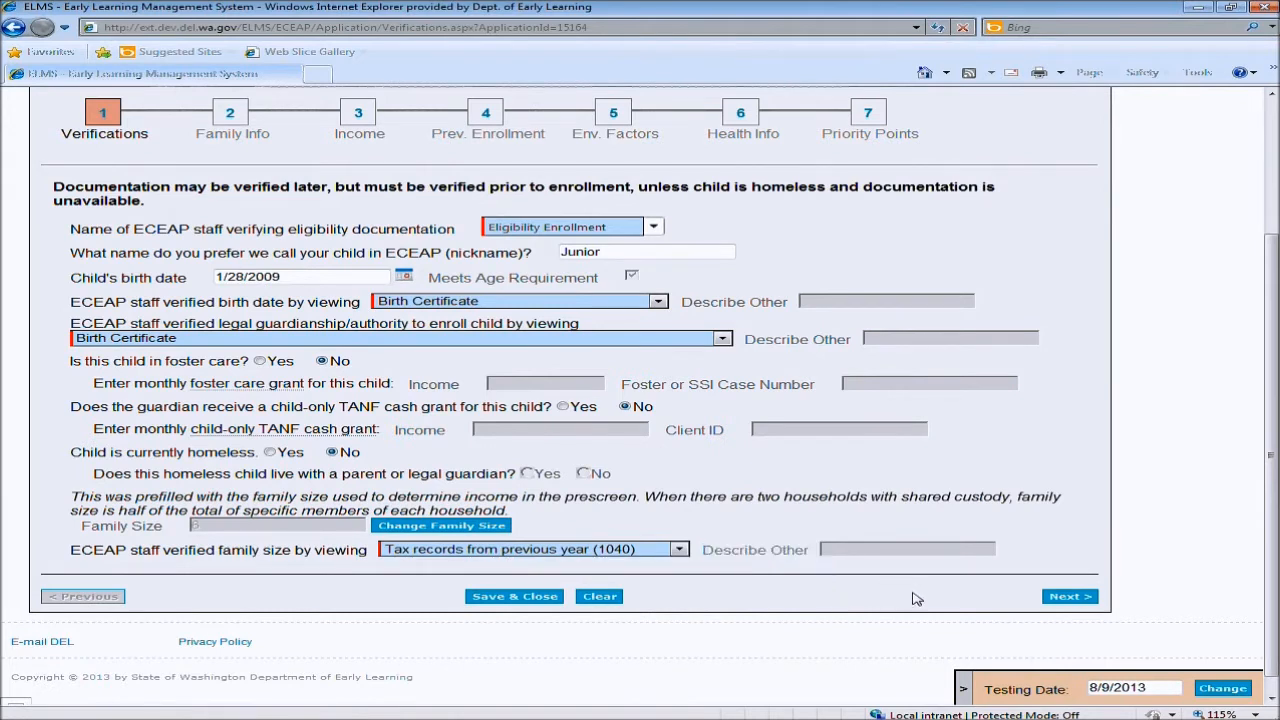
{"action": "left_click", "coordinate": [1068, 597]}
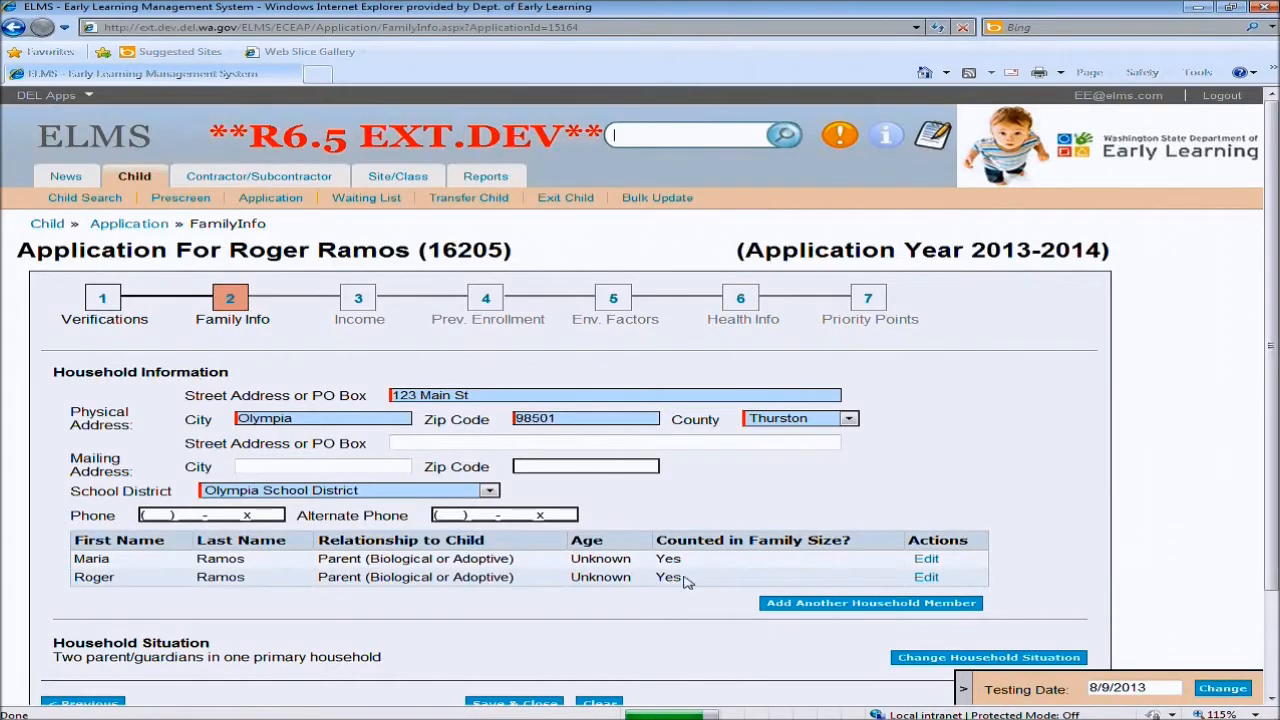
Review the household address fields and enter the family's phone and alternate phone numbers
{"action": "left_click_drag", "start_coordinate": [196, 319], "coordinate": [278, 321]}
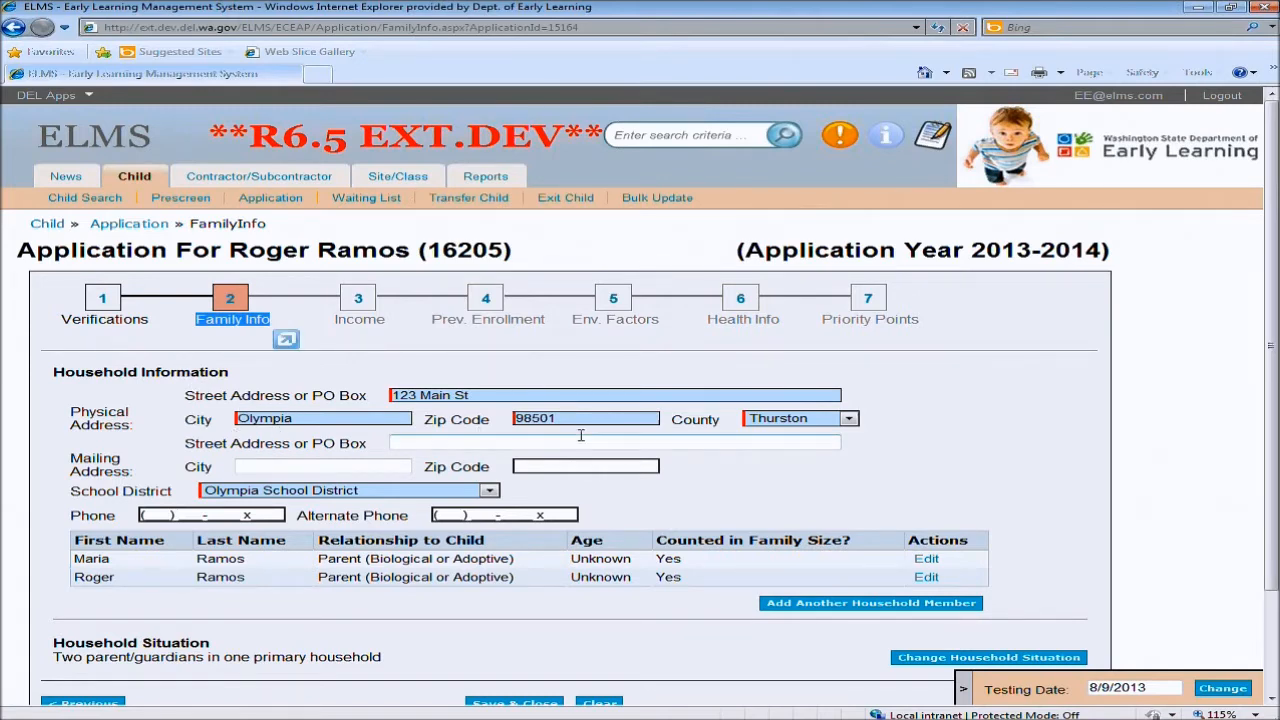
{"action": "left_click_drag", "start_coordinate": [94, 460], "coordinate": [143, 470]}
{"action": "left_click", "coordinate": [143, 471]}
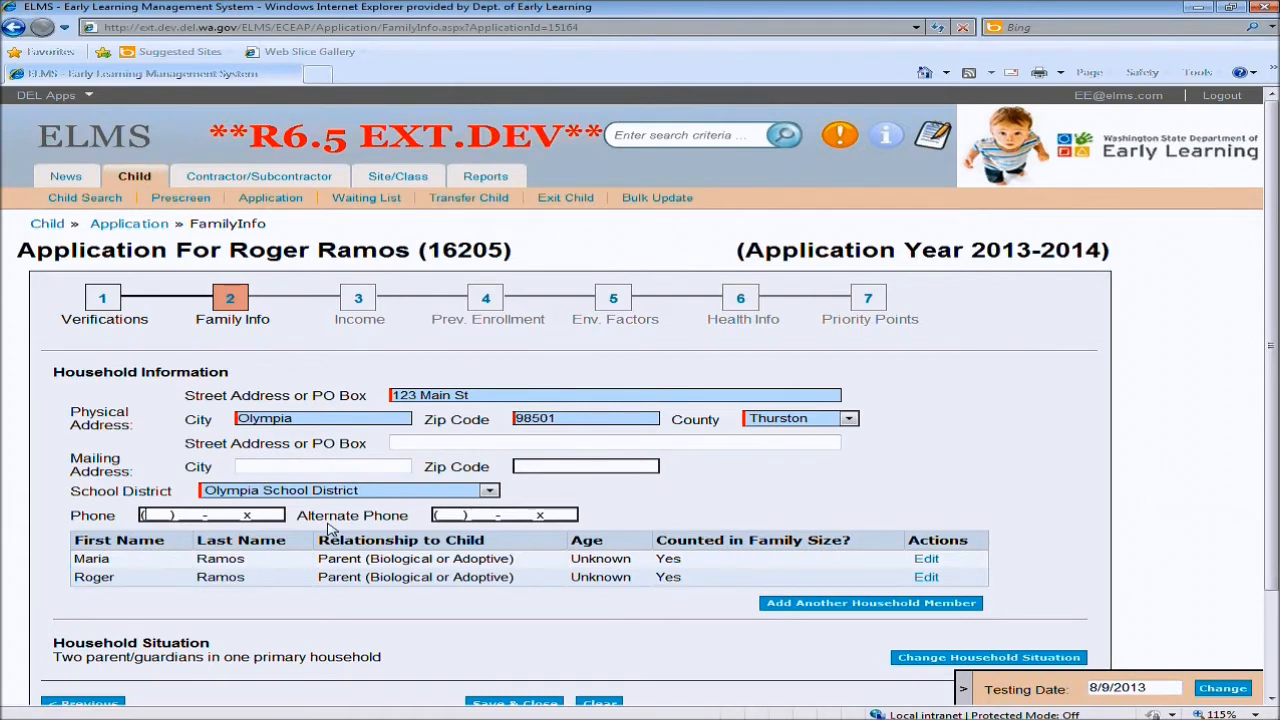
{"action": "type", "text": "222) 222-2222 x"}
{"action": "key", "text": "Tab"}
{"action": "type", "text": "333) 333-3333 x"}
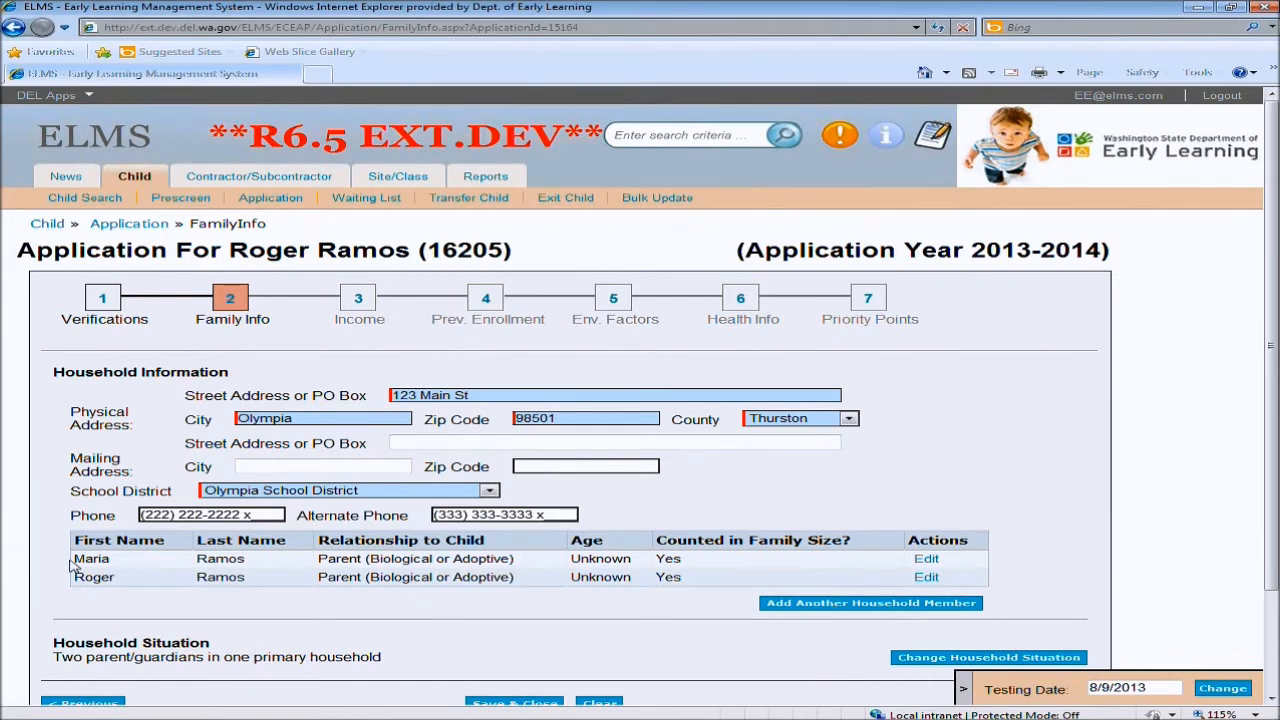
Start a new household member entry with first name Sibling, the family's last name and gender Female
{"action": "left_click_drag", "start_coordinate": [78, 558], "coordinate": [529, 594]}
{"action": "left_click", "coordinate": [578, 610]}
{"action": "left_click", "coordinate": [812, 604]}
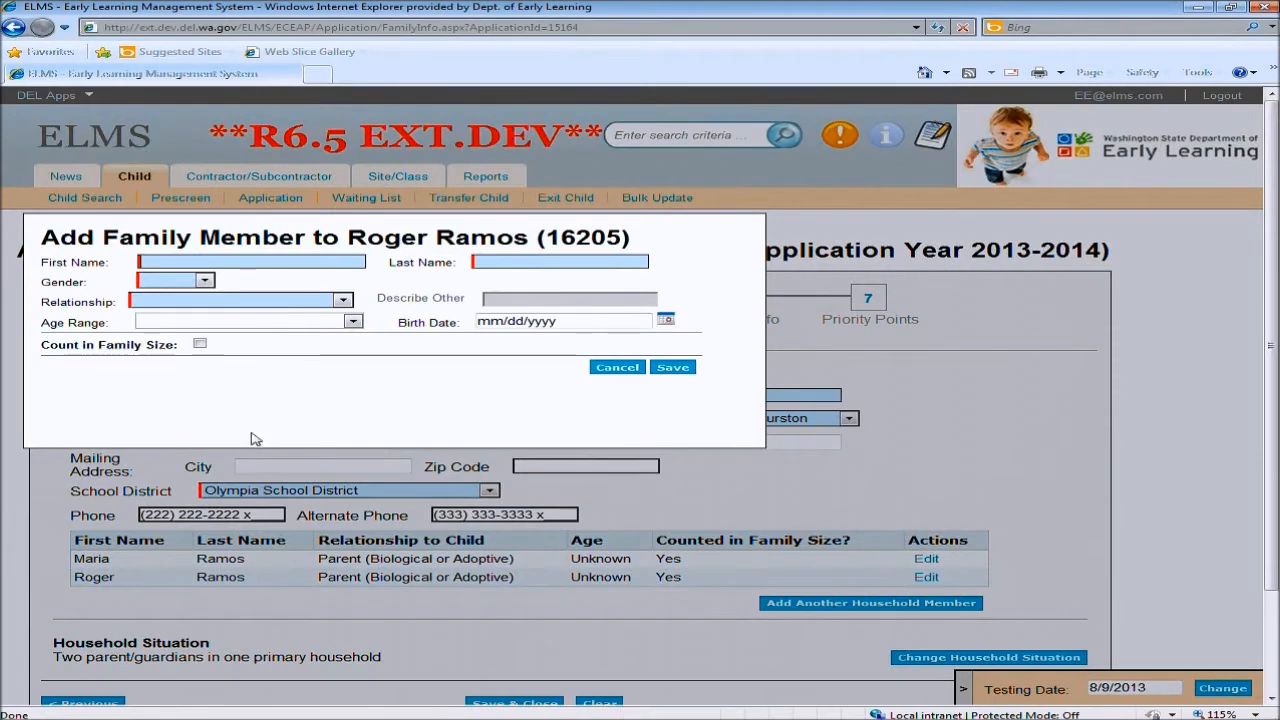
{"action": "right_click", "coordinate": [217, 261]}
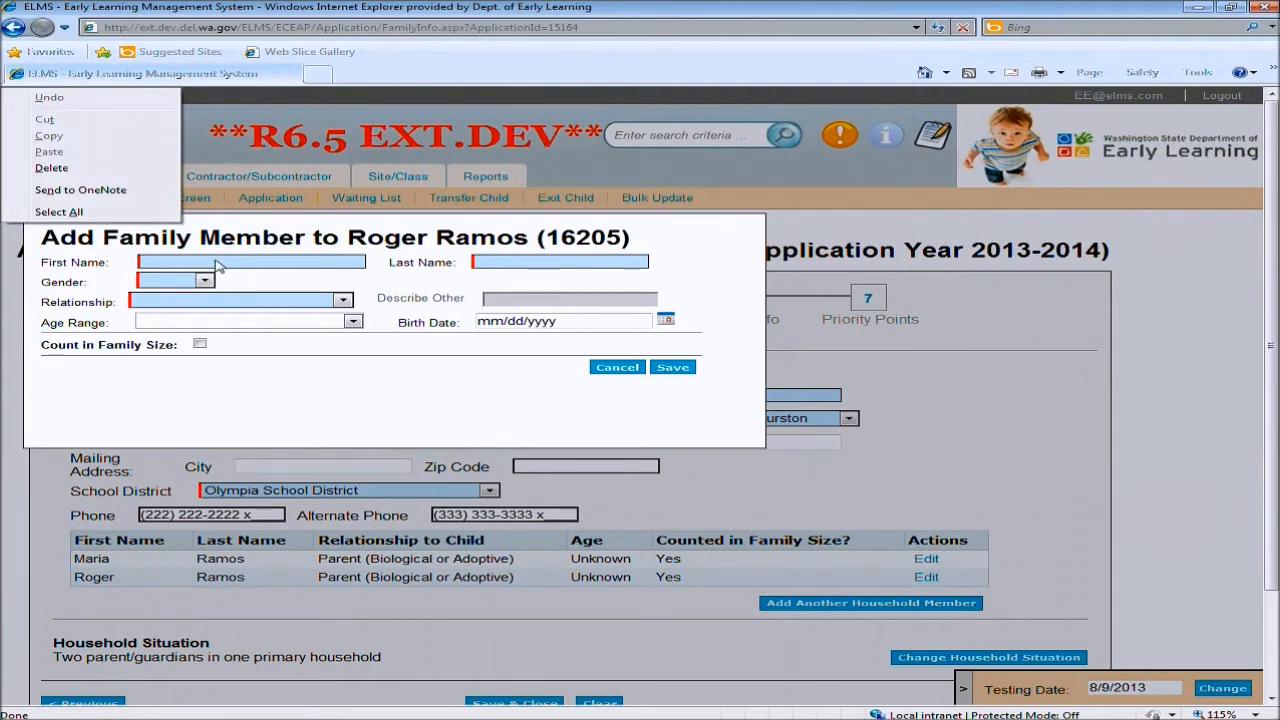
{"action": "left_click", "coordinate": [217, 261]}
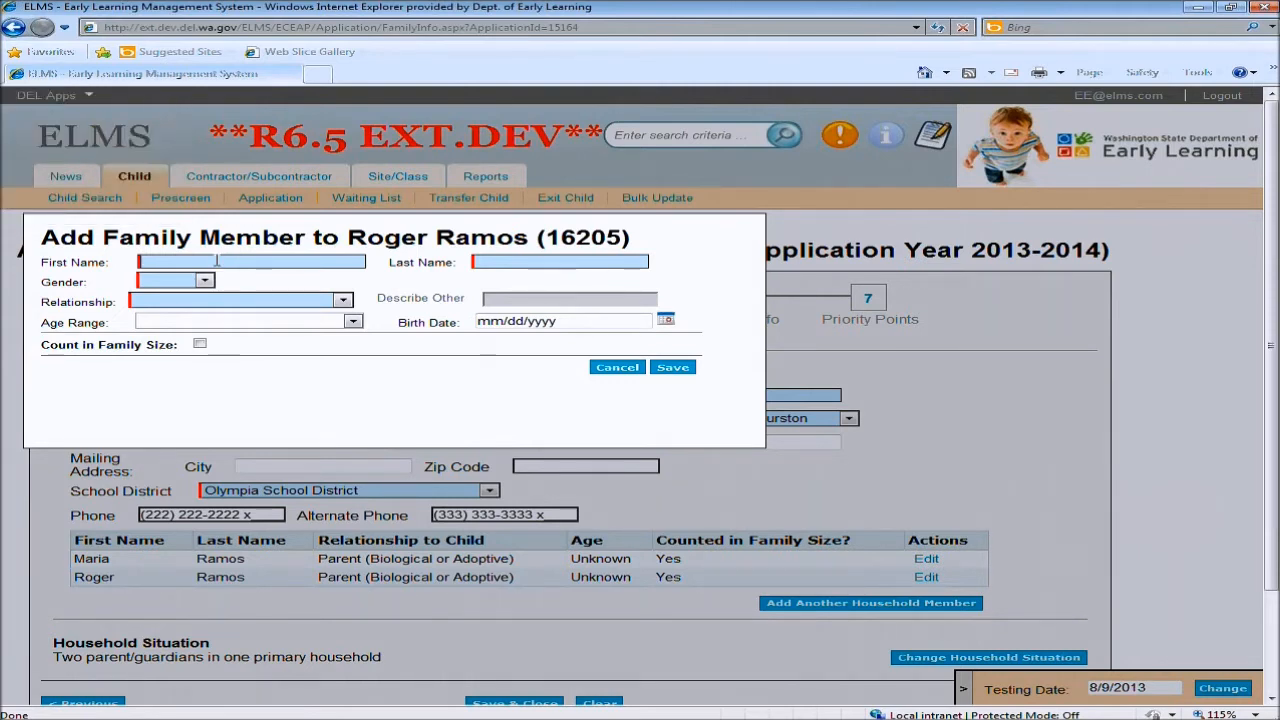
{"action": "type", "text": "Sibling"}
{"action": "type", "text": "Ramos"}
{"action": "key", "text": "Tab"}
{"action": "key", "text": "f"}
Set the new member's relationship to Sibling and age range to 0 to 5 Years, enter the birth date, and save the entry
{"action": "key", "text": "Tab"}
{"action": "key", "text": "s"}
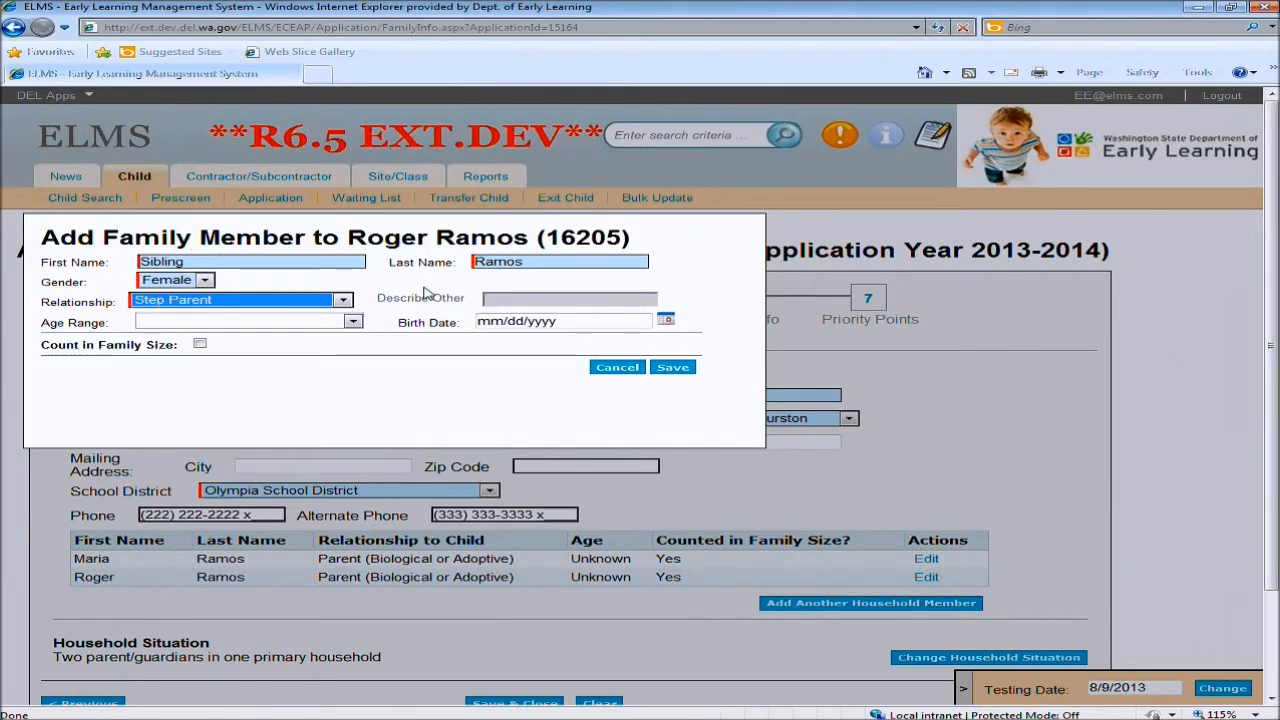
{"action": "left_click", "coordinate": [338, 301]}
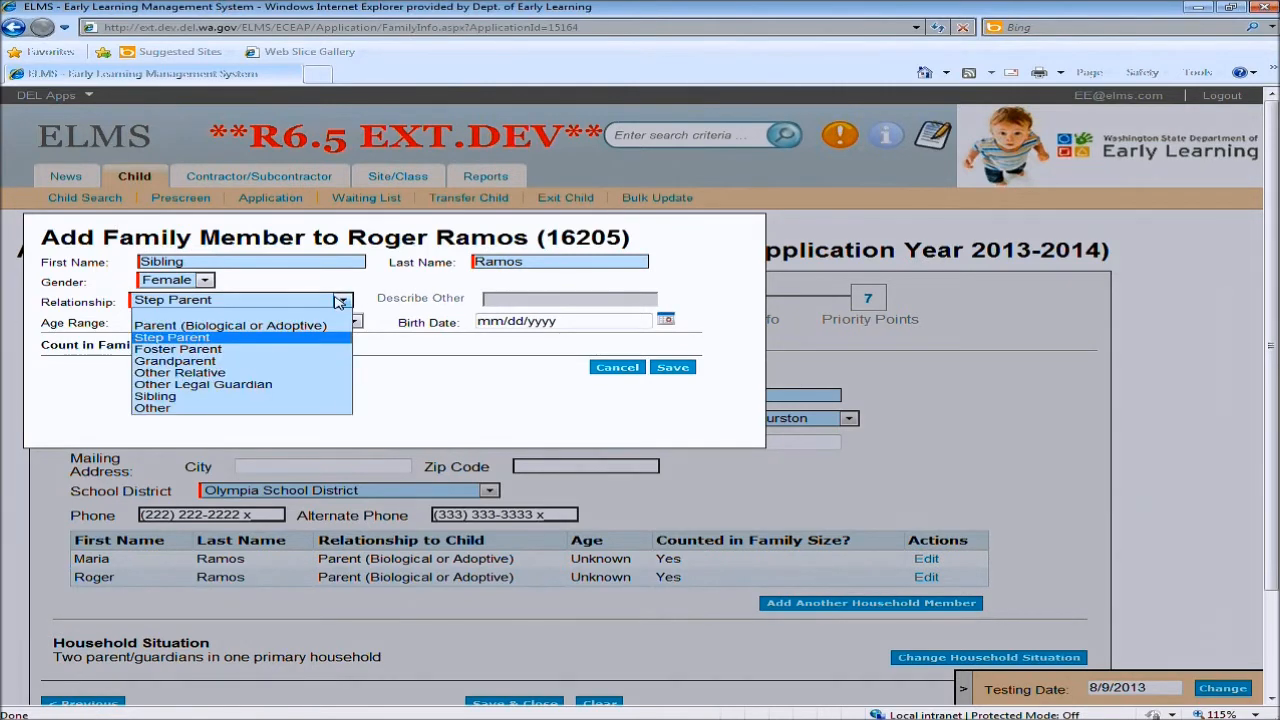
{"action": "left_click", "coordinate": [198, 396]}
{"action": "left_click", "coordinate": [215, 322]}
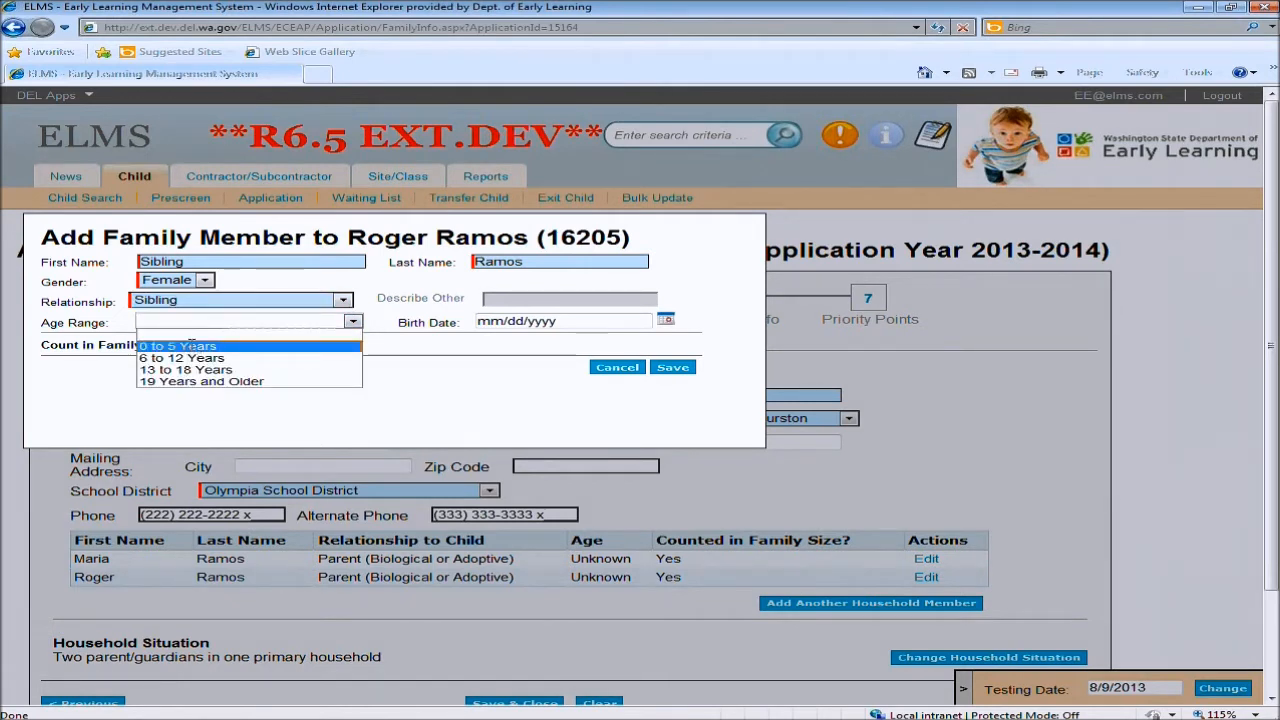
{"action": "left_click", "coordinate": [195, 346]}
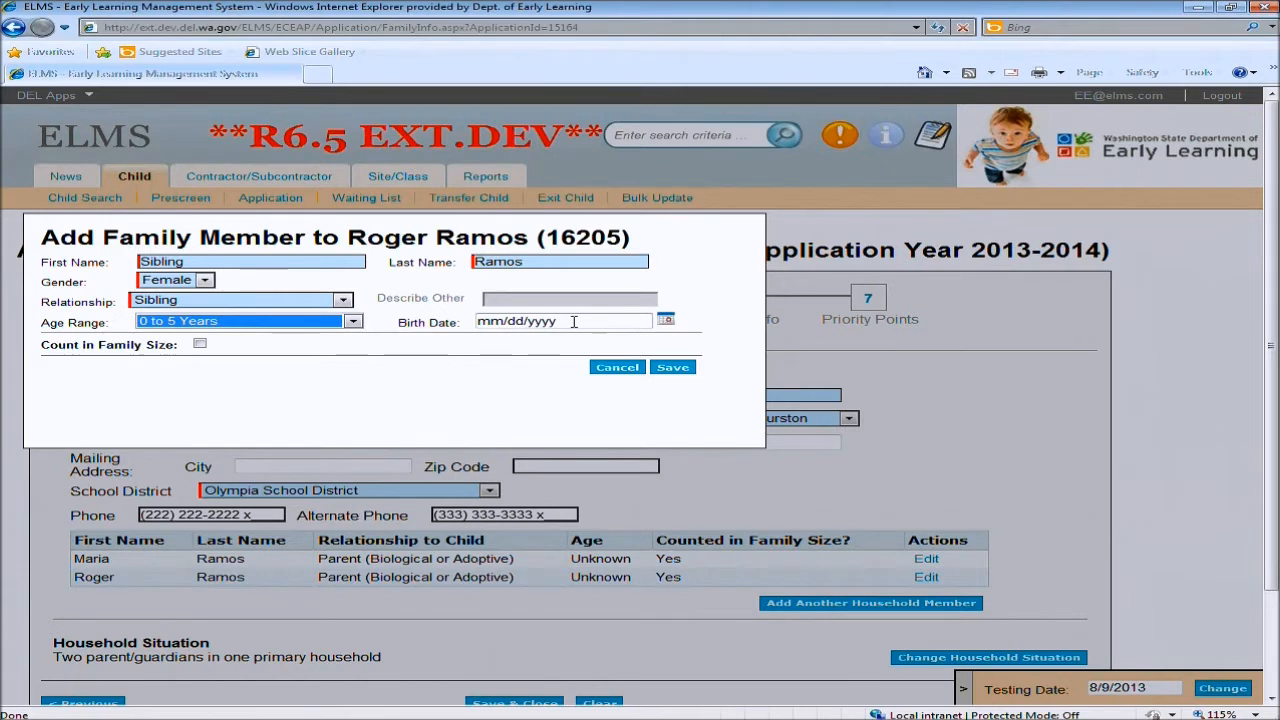
{"action": "left_click", "coordinate": [494, 317]}
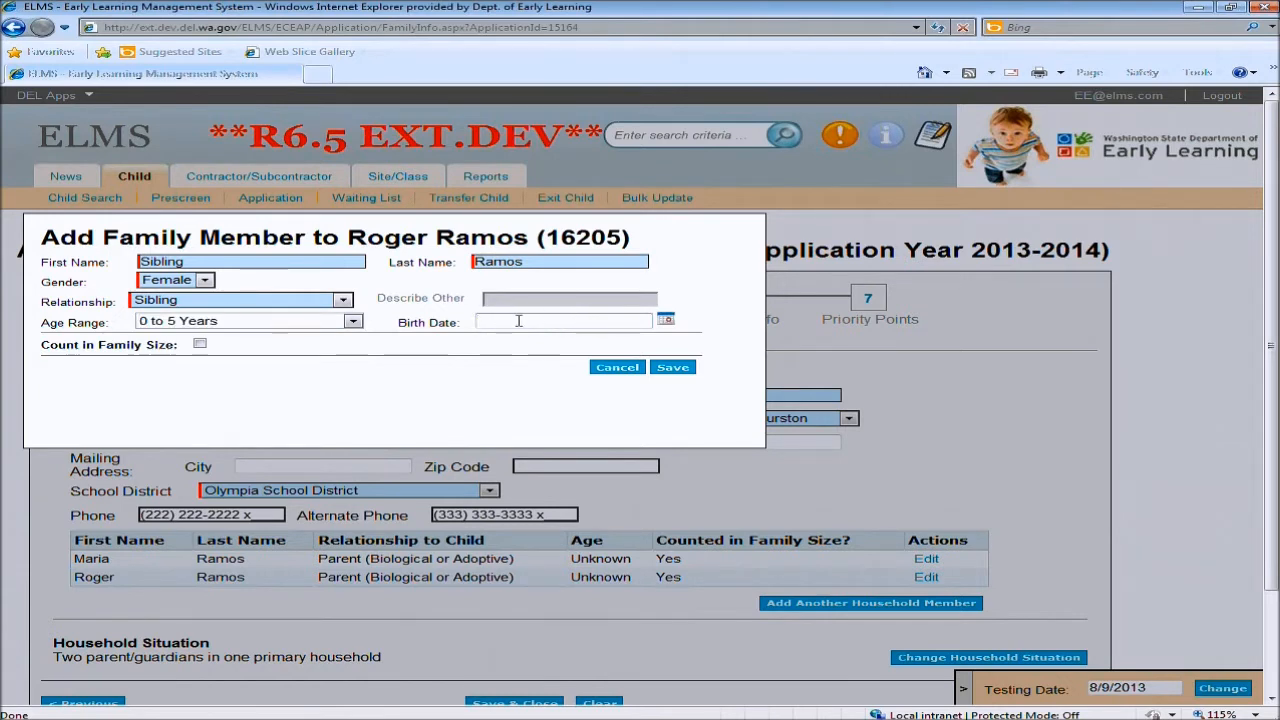
{"action": "type", "text": "3/18/2010"}
{"action": "left_click", "coordinate": [684, 368]}
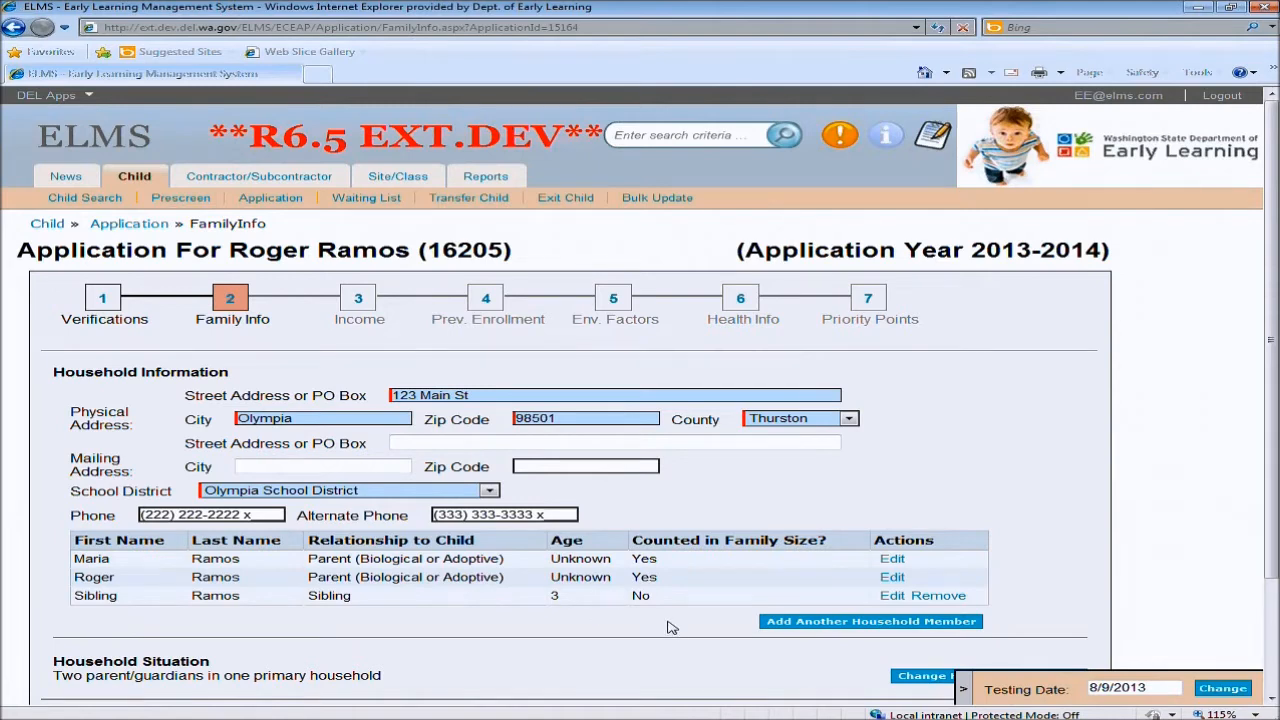
Start another household member entry with first name Baby, the family's last name and gender Male
{"action": "left_click", "coordinate": [784, 624]}
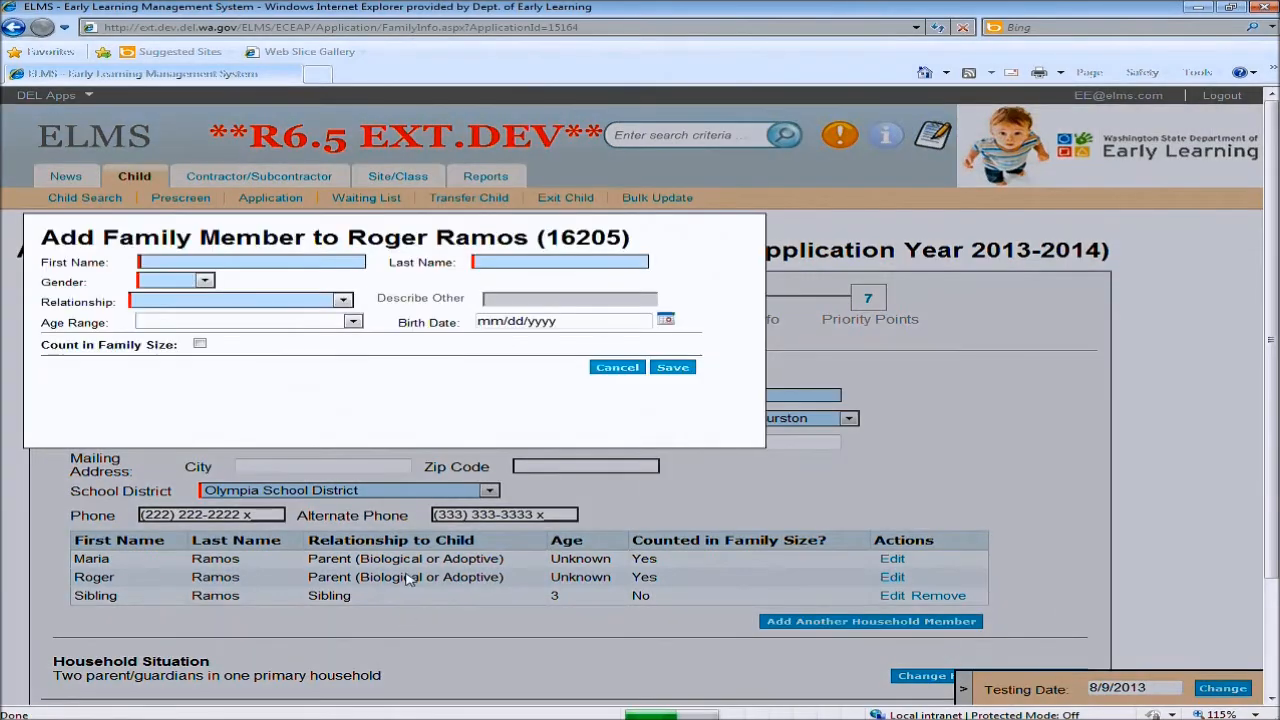
{"action": "left_click", "coordinate": [210, 262]}
{"action": "type", "text": "Baby"}
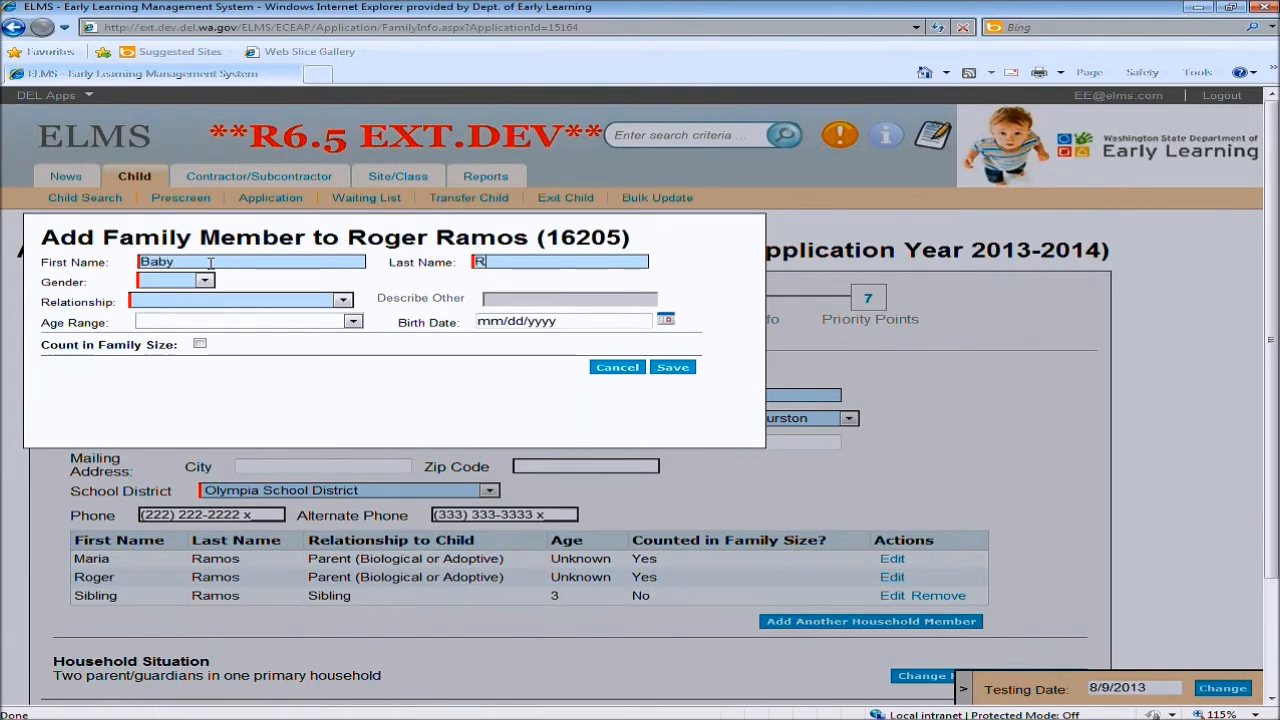
{"action": "type", "text": "Ramos"}
{"action": "key", "text": "Tab"}
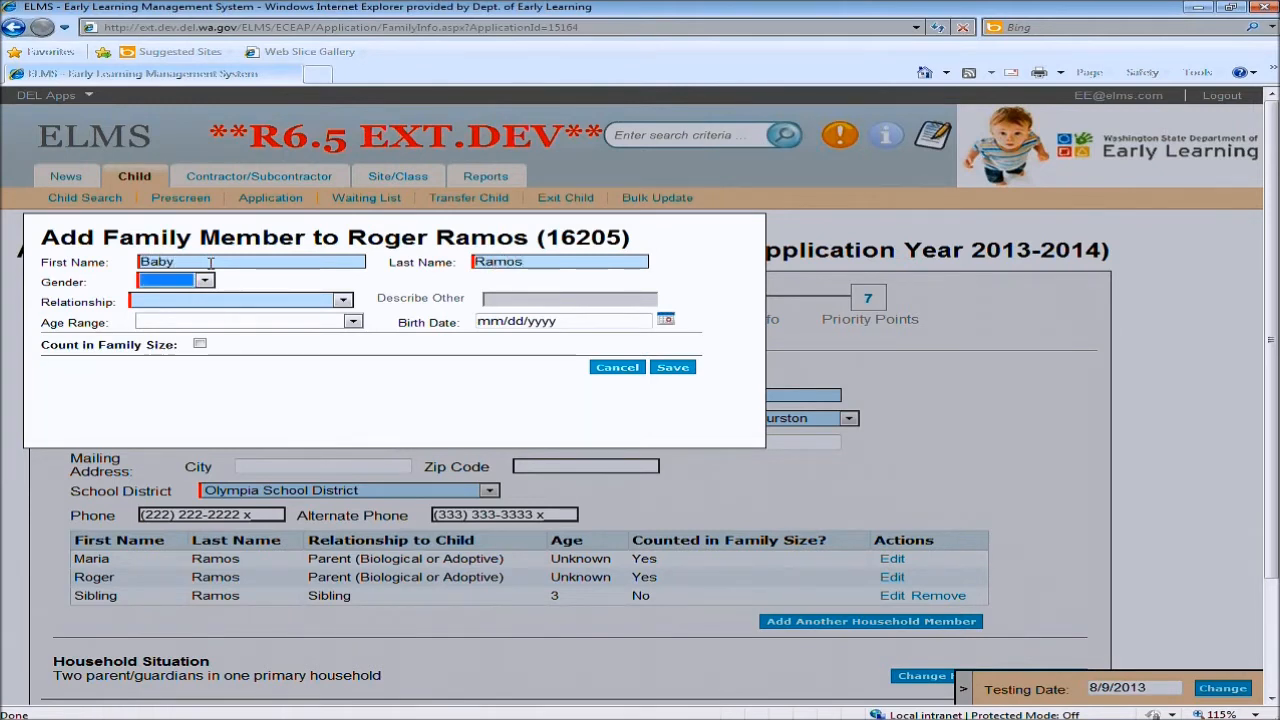
{"action": "key", "text": "m"}
Set the baby's relationship to Sibling and age range to 0 to 5 Years, enter the birth date, and save the entry
{"action": "key", "text": "Tab"}
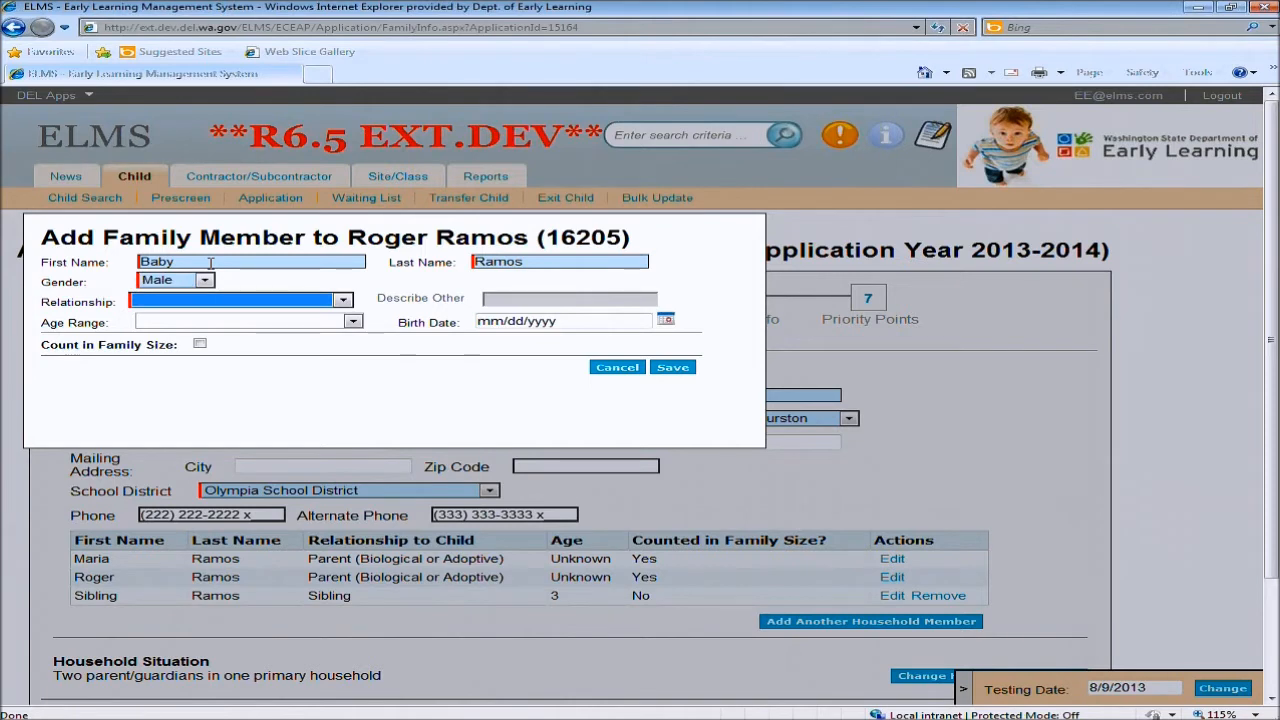
{"action": "left_click", "coordinate": [345, 302]}
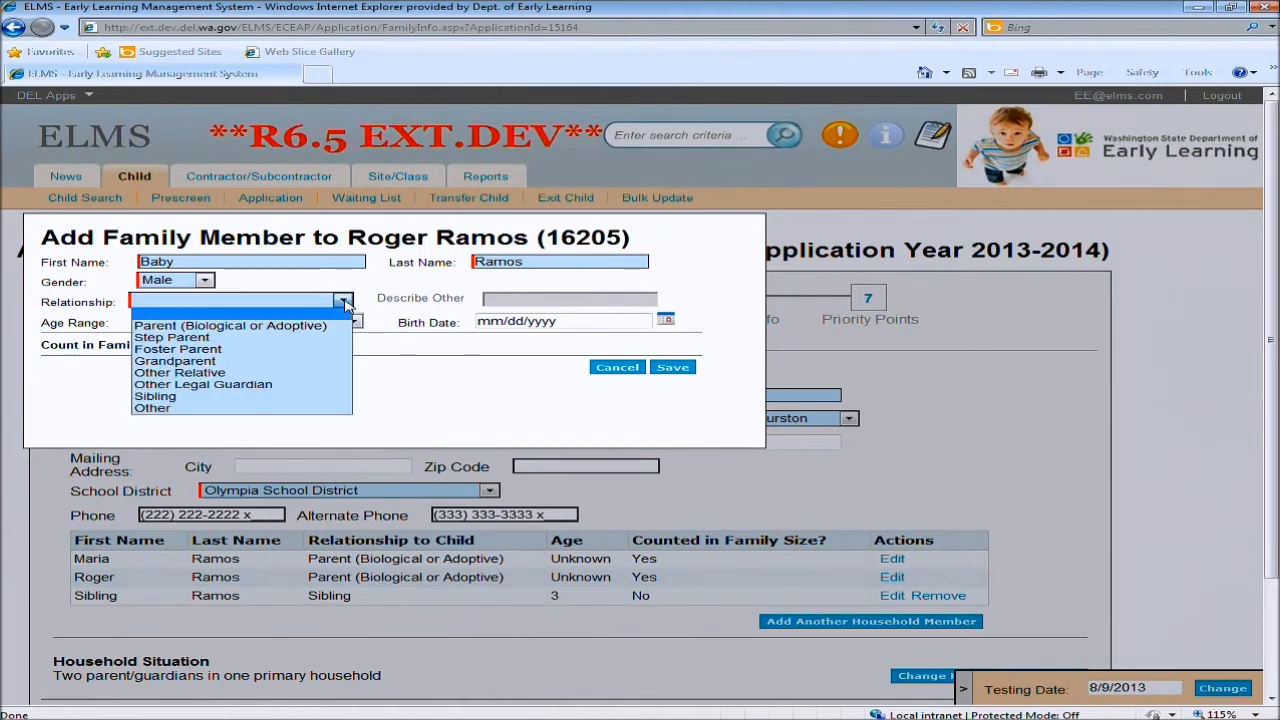
{"action": "left_click", "coordinate": [158, 396]}
{"action": "left_click", "coordinate": [197, 320]}
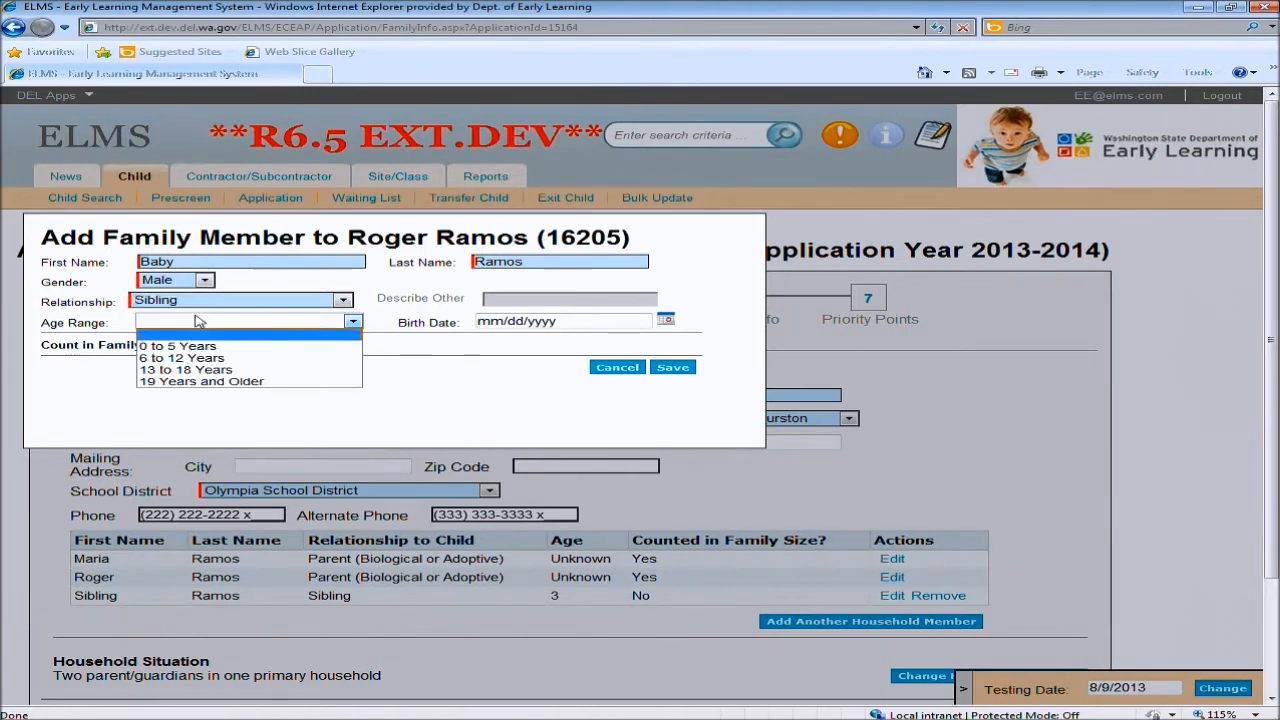
{"action": "left_click", "coordinate": [278, 346]}
{"action": "left_click", "coordinate": [557, 321]}
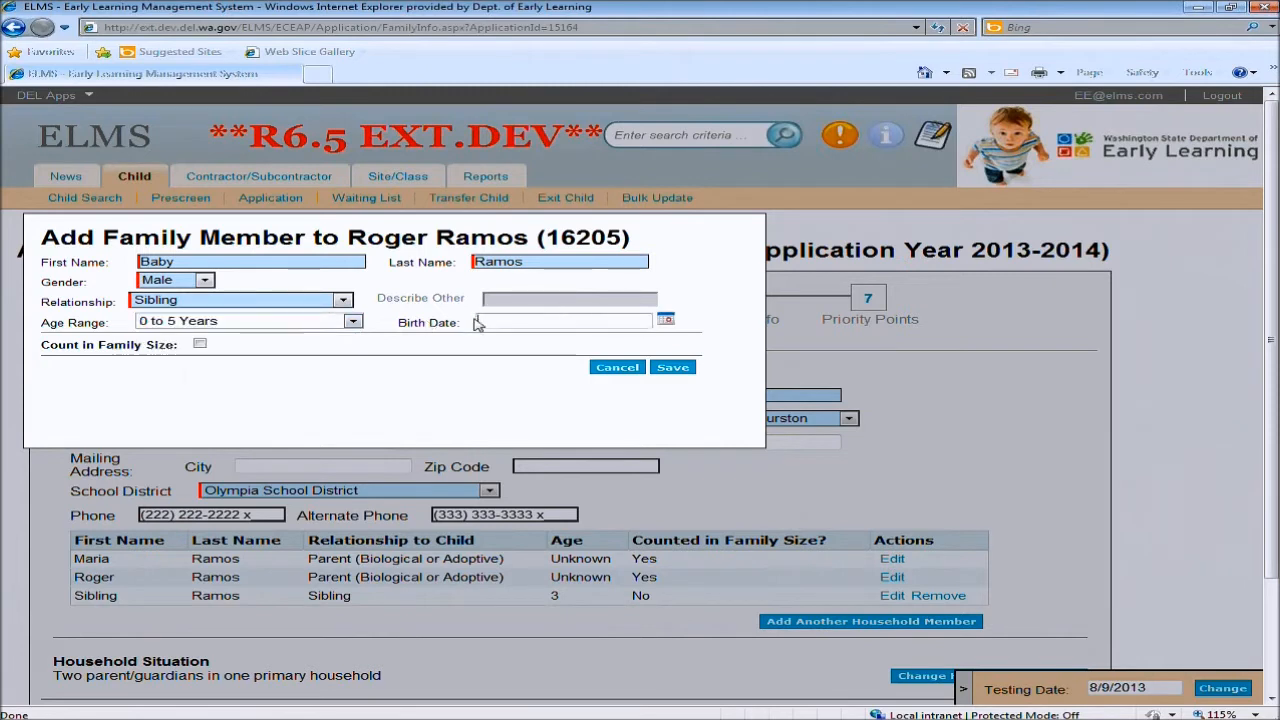
{"action": "type", "text": "8/30"}
{"action": "key", "text": "BackSpace"}
{"action": "key", "text": "BackSpace"}
{"action": "type", "text": "2/"}
{"action": "left_click", "coordinate": [670, 367]}
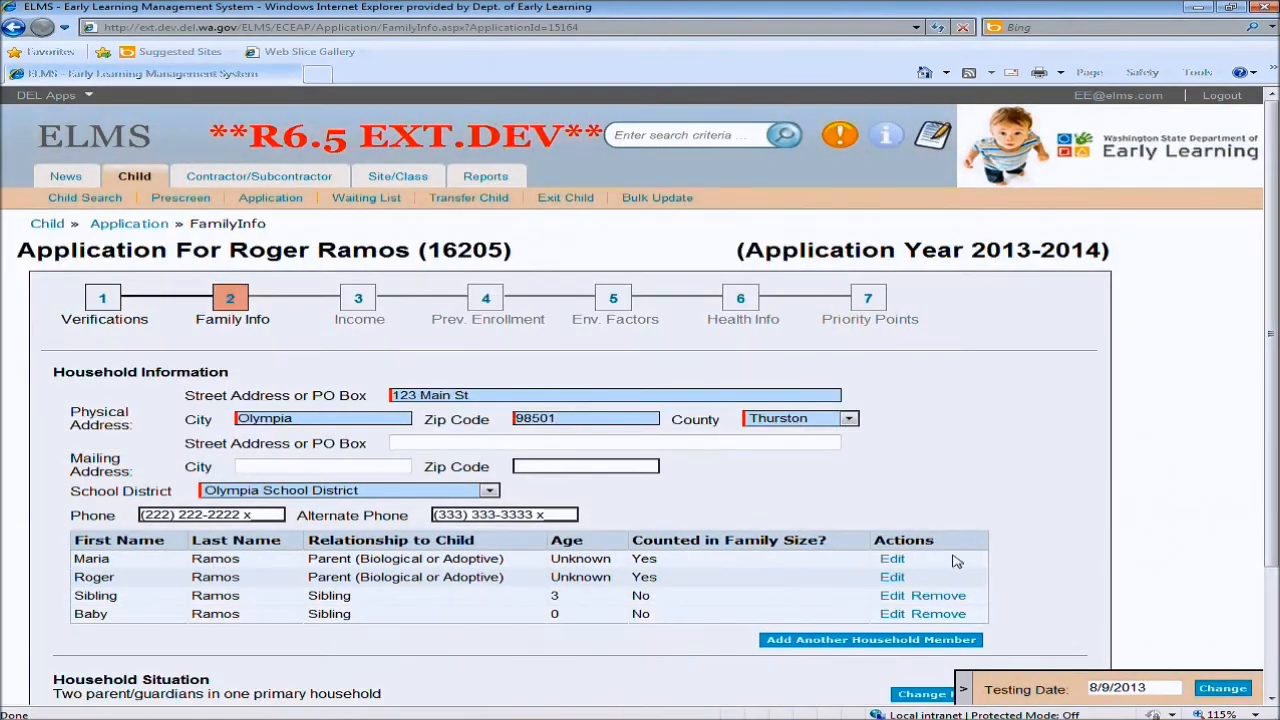
Review the Household Situation entry on the Family Info page and continue to the Income page
{"action": "scroll", "coordinate": [965, 545], "scroll_direction": "down", "scroll_amount": 2}
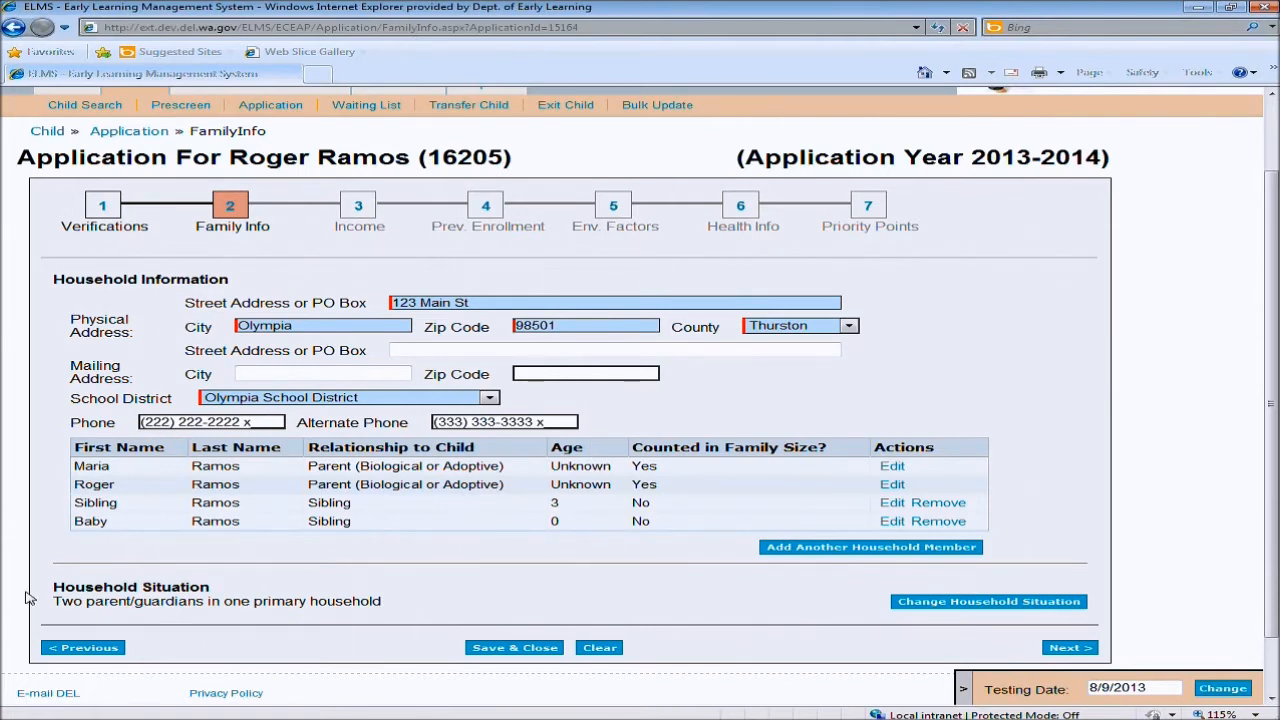
{"action": "left_click_drag", "start_coordinate": [55, 587], "coordinate": [208, 588]}
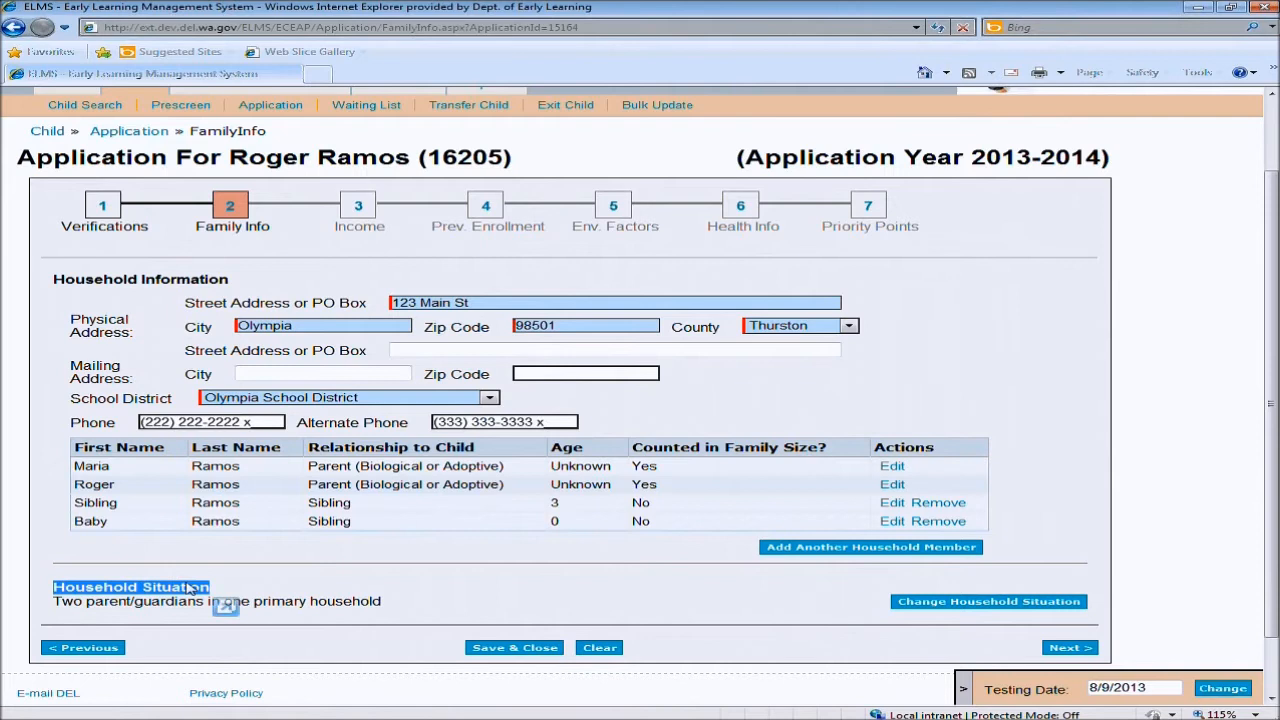
{"action": "left_click_drag", "start_coordinate": [57, 601], "coordinate": [345, 613]}
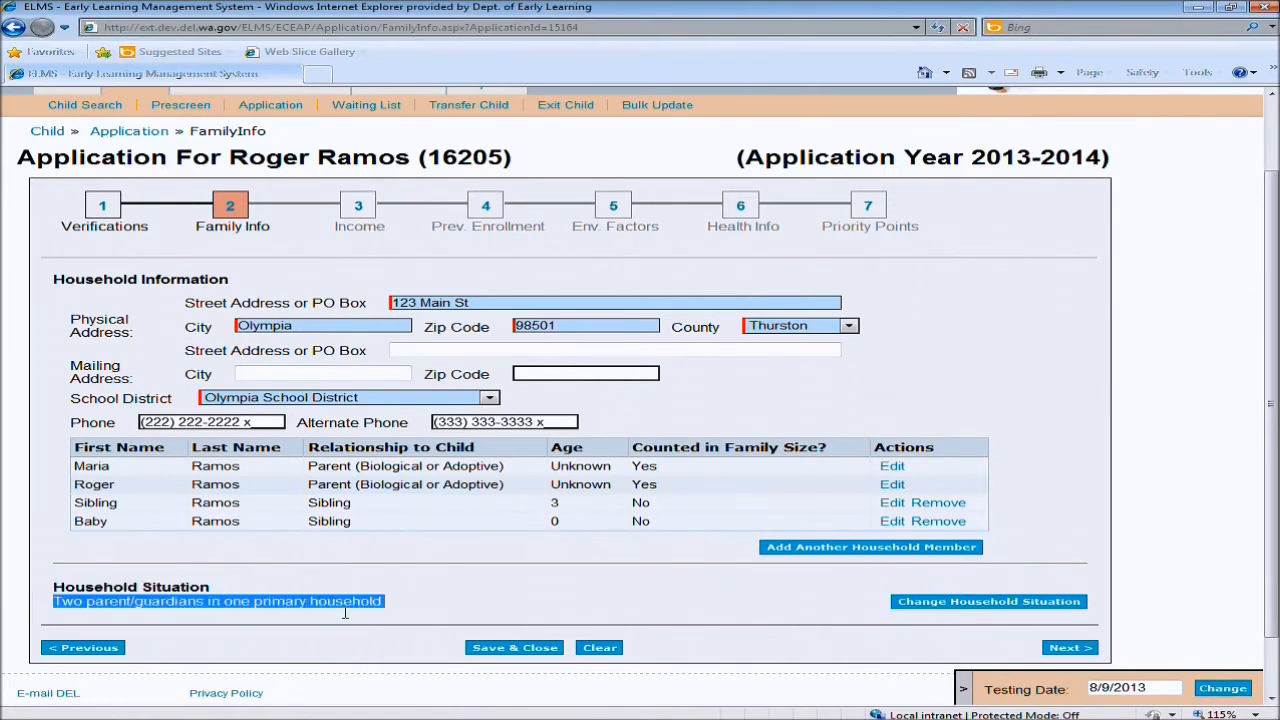
{"action": "left_click", "coordinate": [446, 604]}
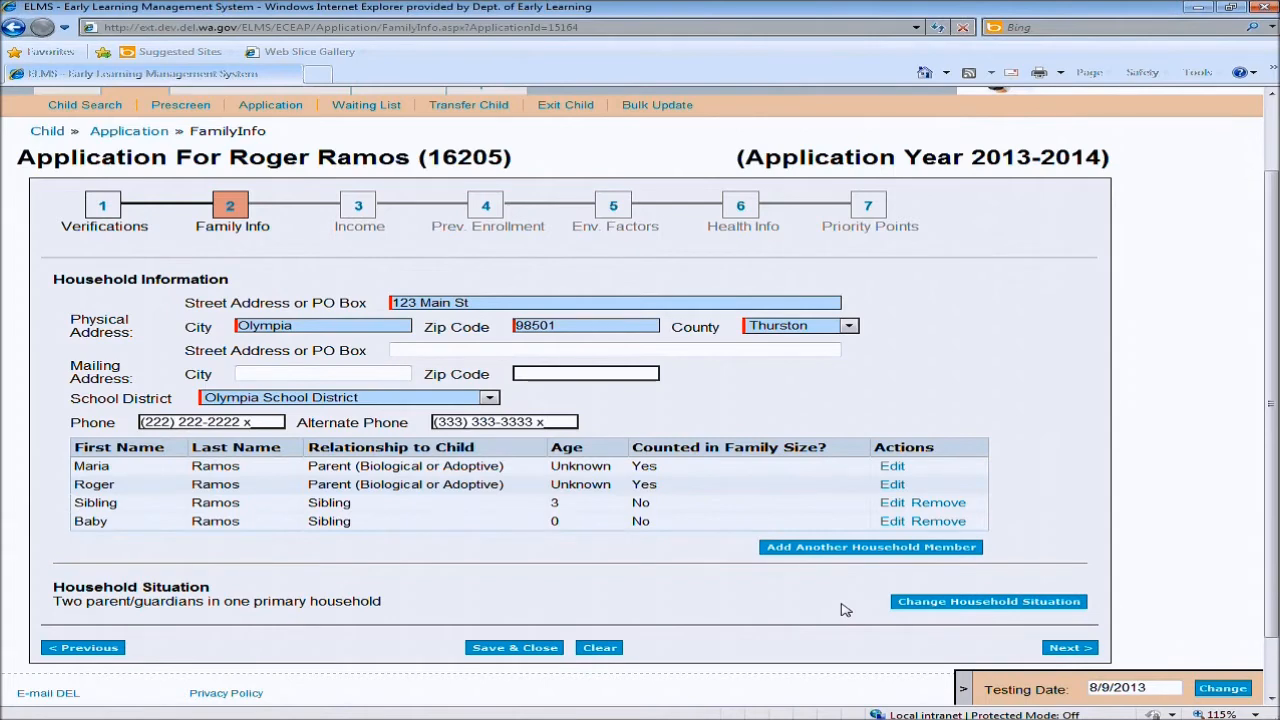
{"action": "left_click", "coordinate": [1068, 648]}
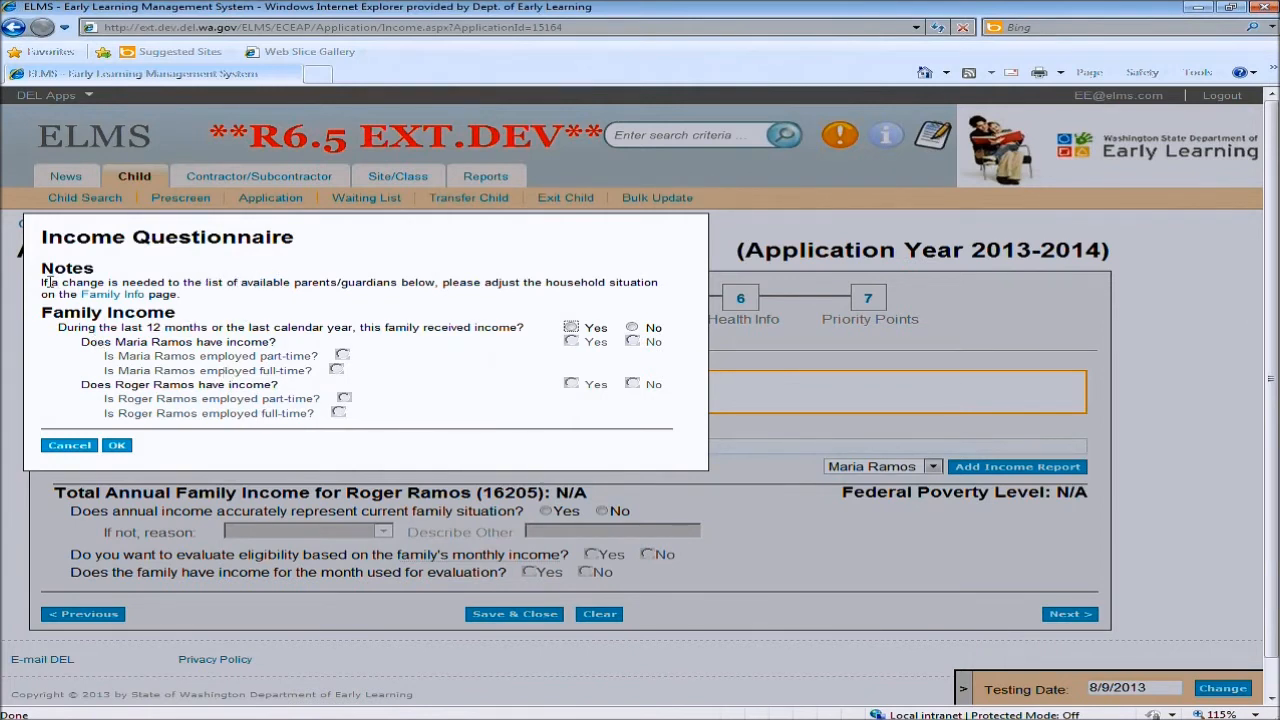
Read the Income Questionnaire's notes and parent questions, and answer Yes to the family receiving income during the last 12 months or calendar year
{"action": "left_click_drag", "start_coordinate": [44, 282], "coordinate": [200, 297]}
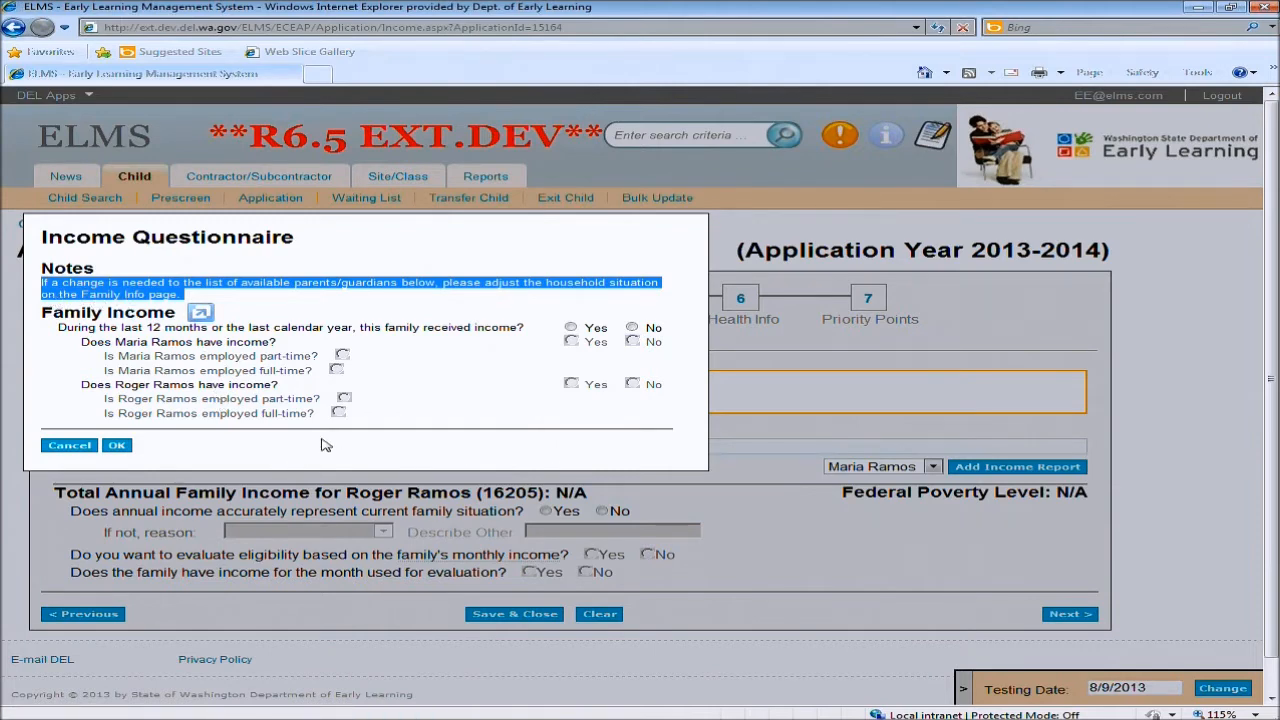
{"action": "left_click", "coordinate": [450, 410]}
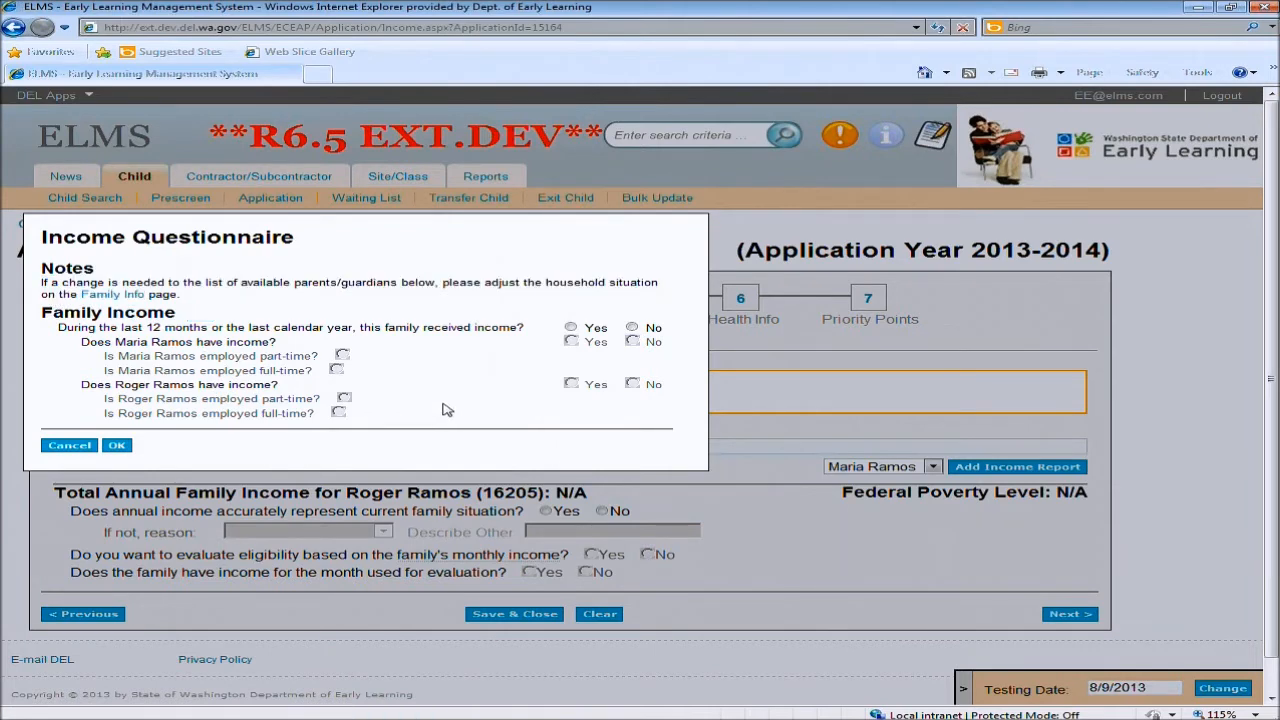
{"action": "left_click_drag", "start_coordinate": [201, 344], "coordinate": [116, 342]}
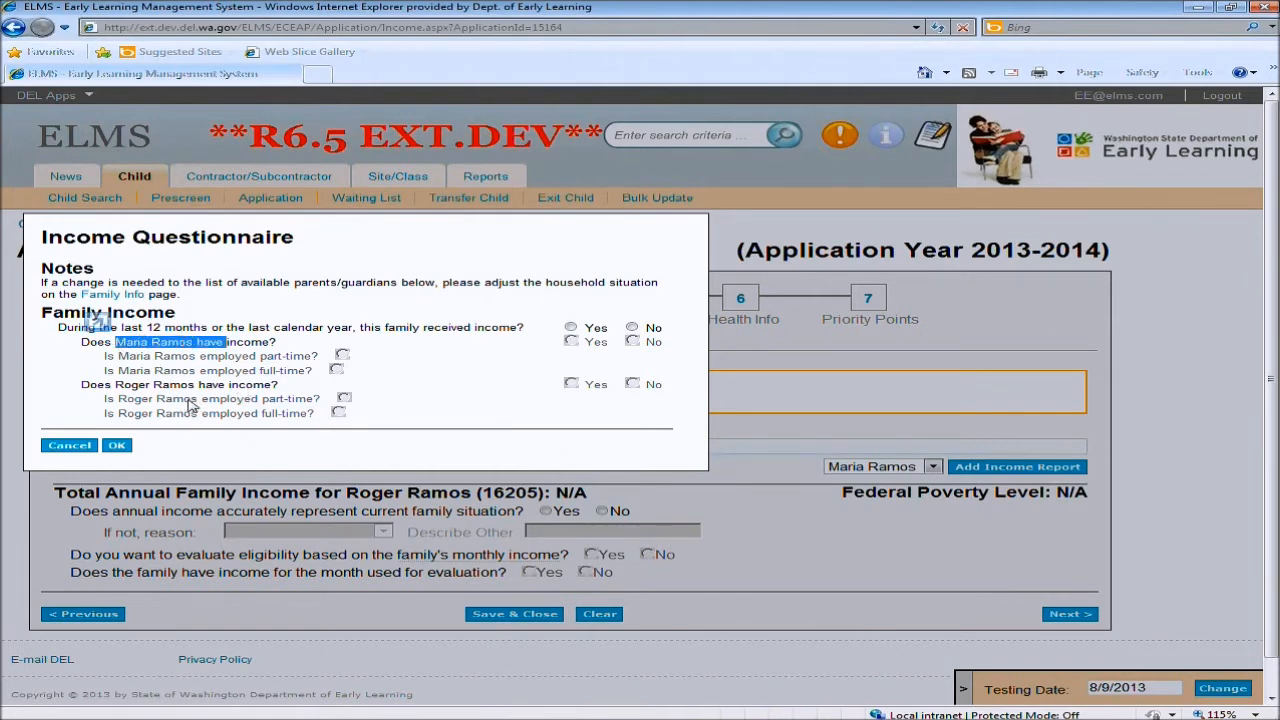
{"action": "left_click_drag", "start_coordinate": [201, 384], "coordinate": [116, 384]}
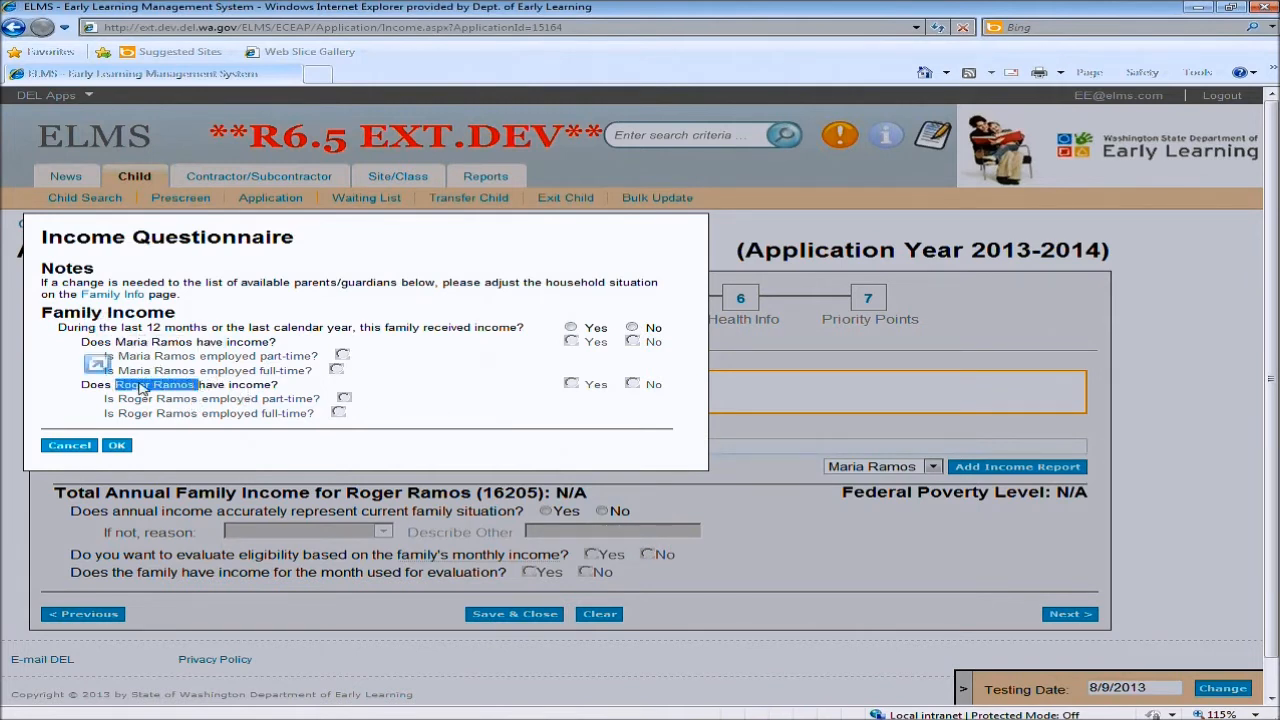
{"action": "left_click", "coordinate": [471, 416]}
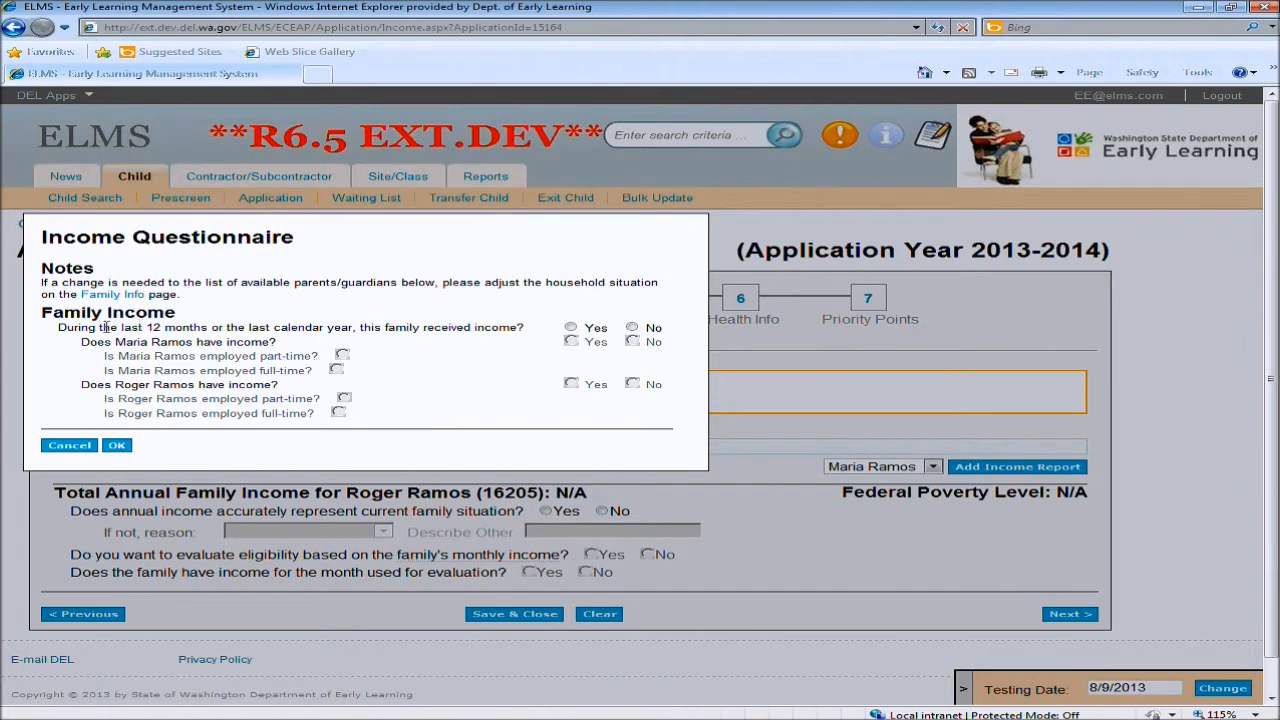
{"action": "left_click_drag", "start_coordinate": [58, 328], "coordinate": [520, 328]}
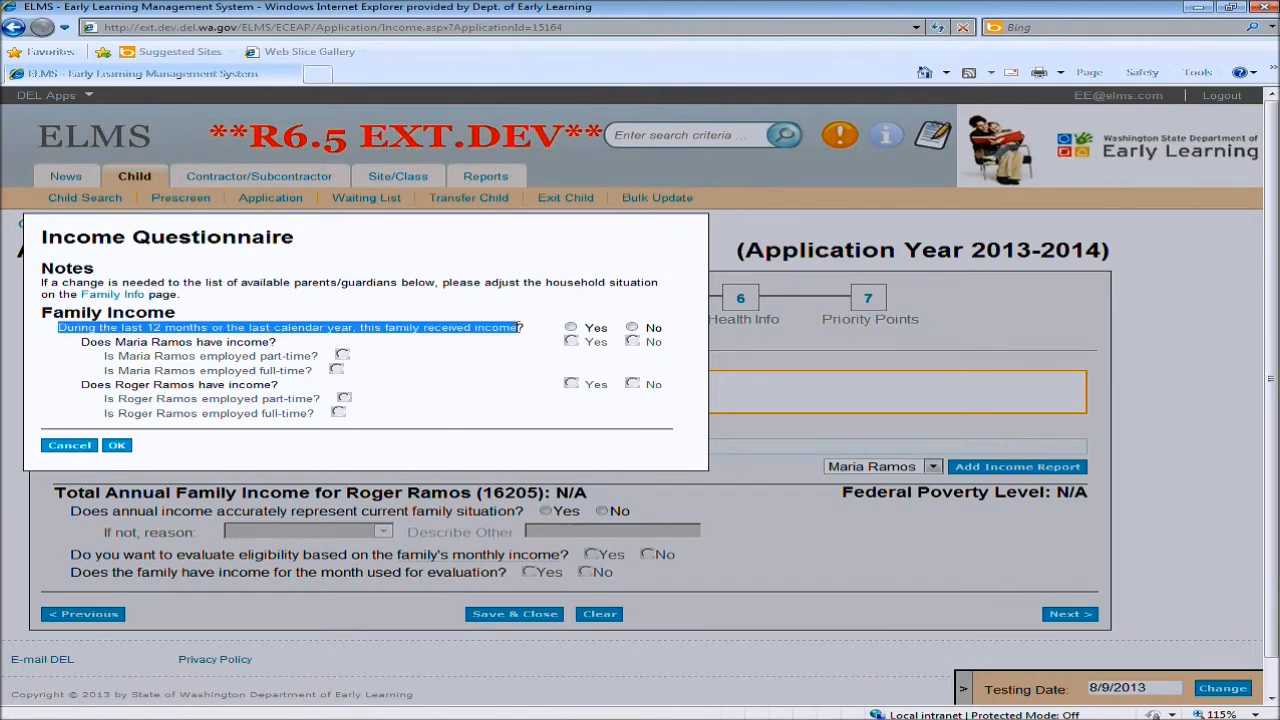
{"action": "left_click", "coordinate": [584, 330]}
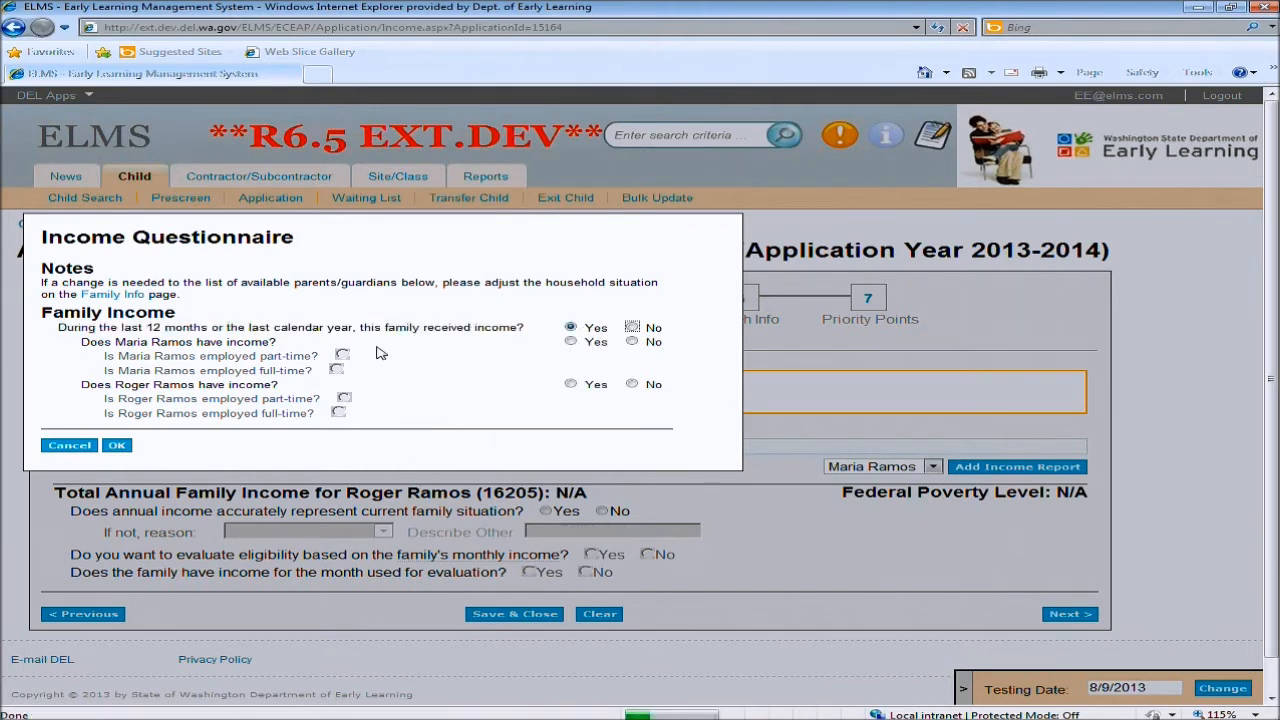
Answer No to income for the first parent, Yes for the second parent with full-time employment, and submit the questionnaire
{"action": "left_click_drag", "start_coordinate": [114, 342], "coordinate": [270, 342]}
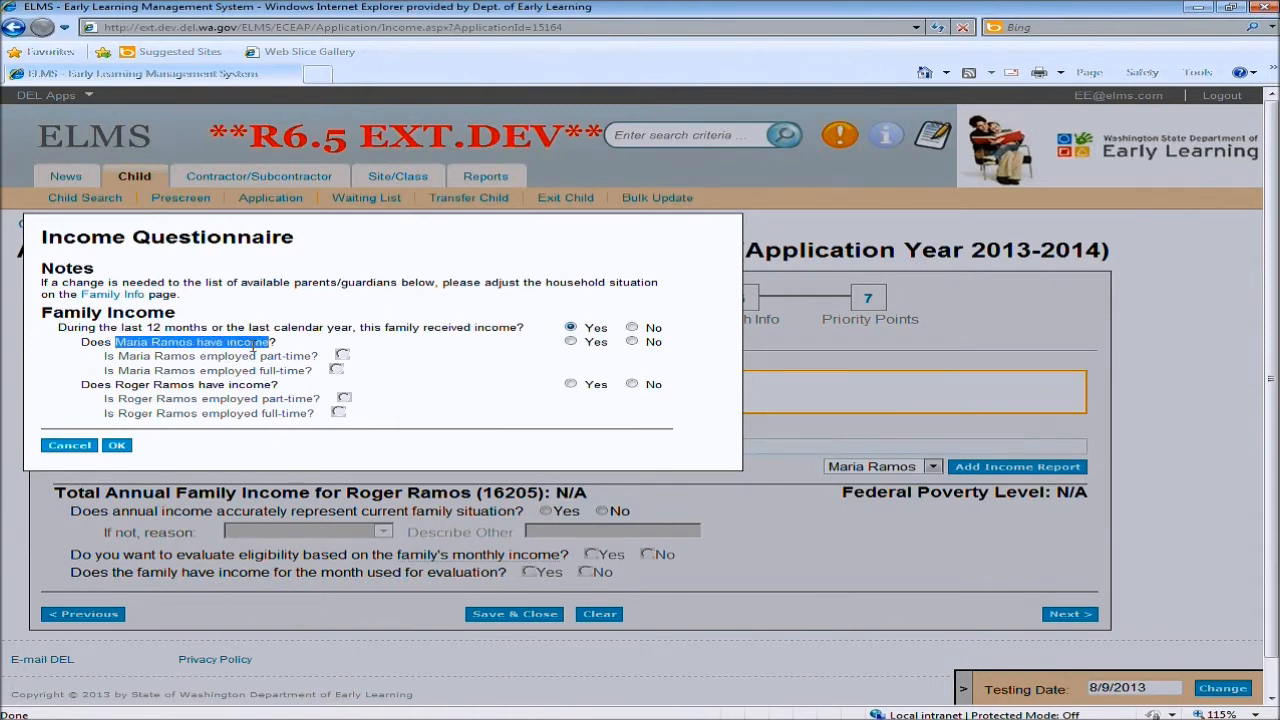
{"action": "left_click", "coordinate": [632, 341]}
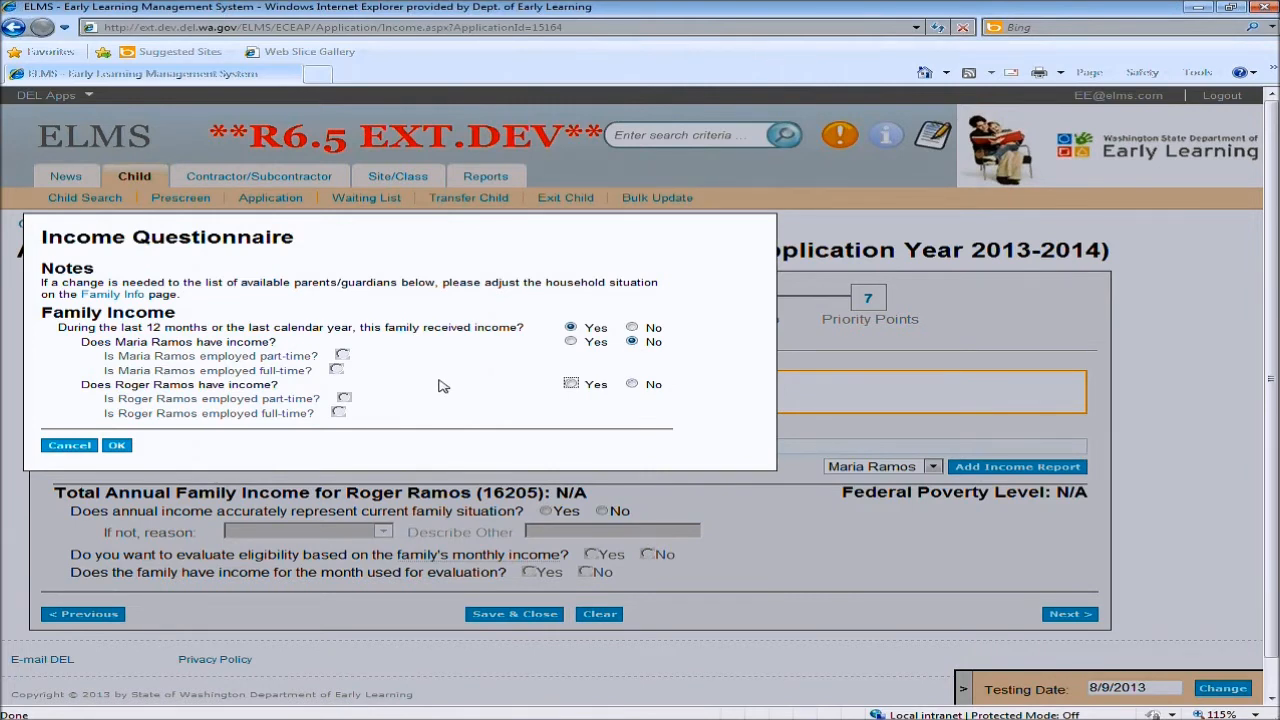
{"action": "left_click", "coordinate": [572, 385]}
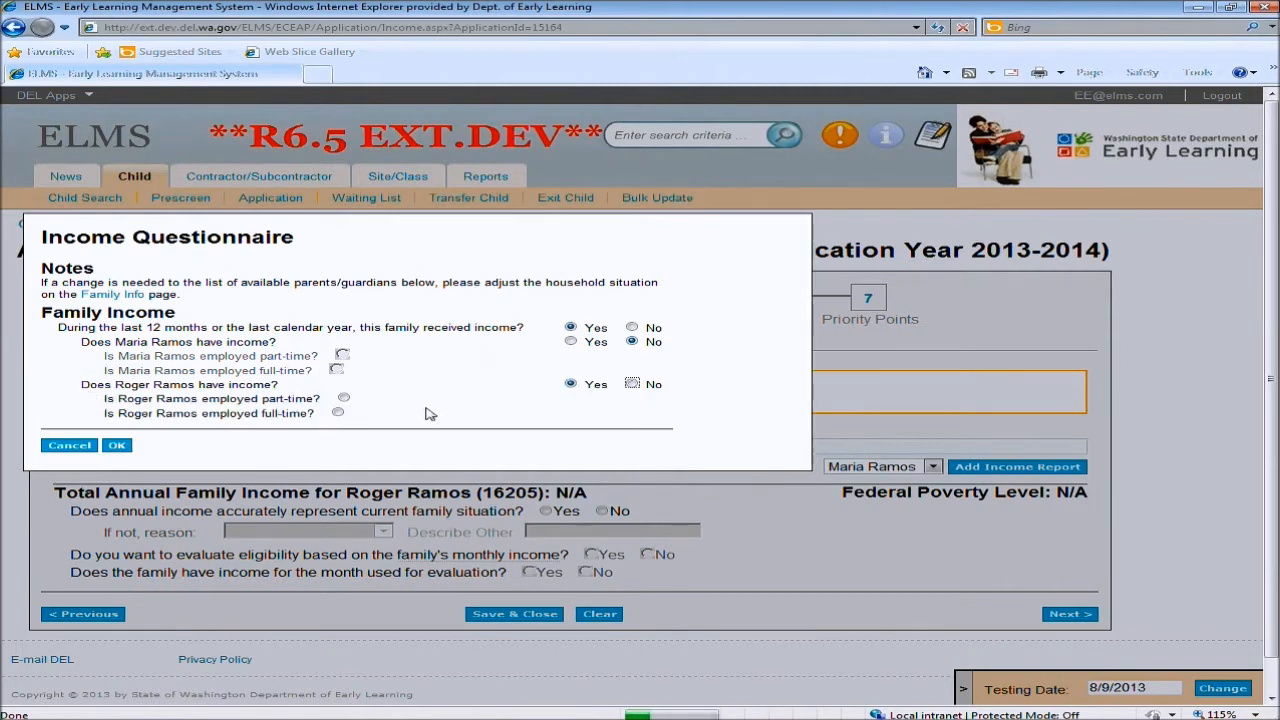
{"action": "left_click", "coordinate": [338, 414]}
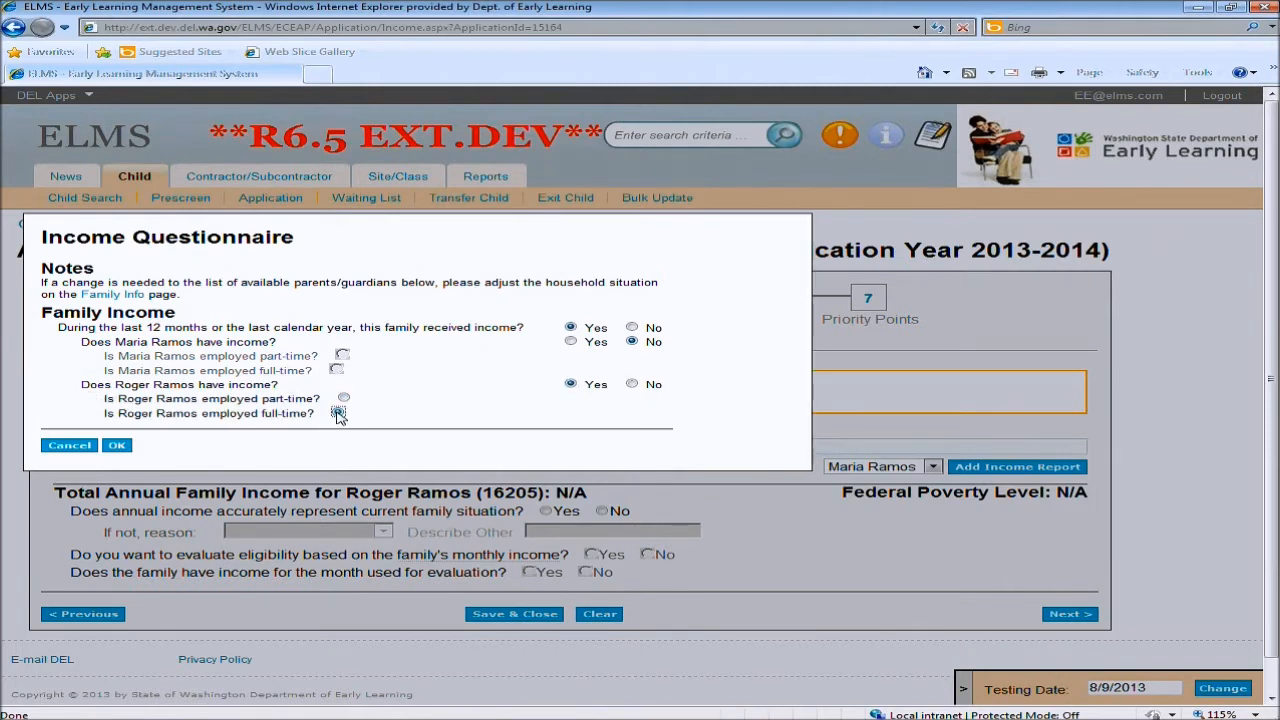
{"action": "left_click", "coordinate": [116, 447]}
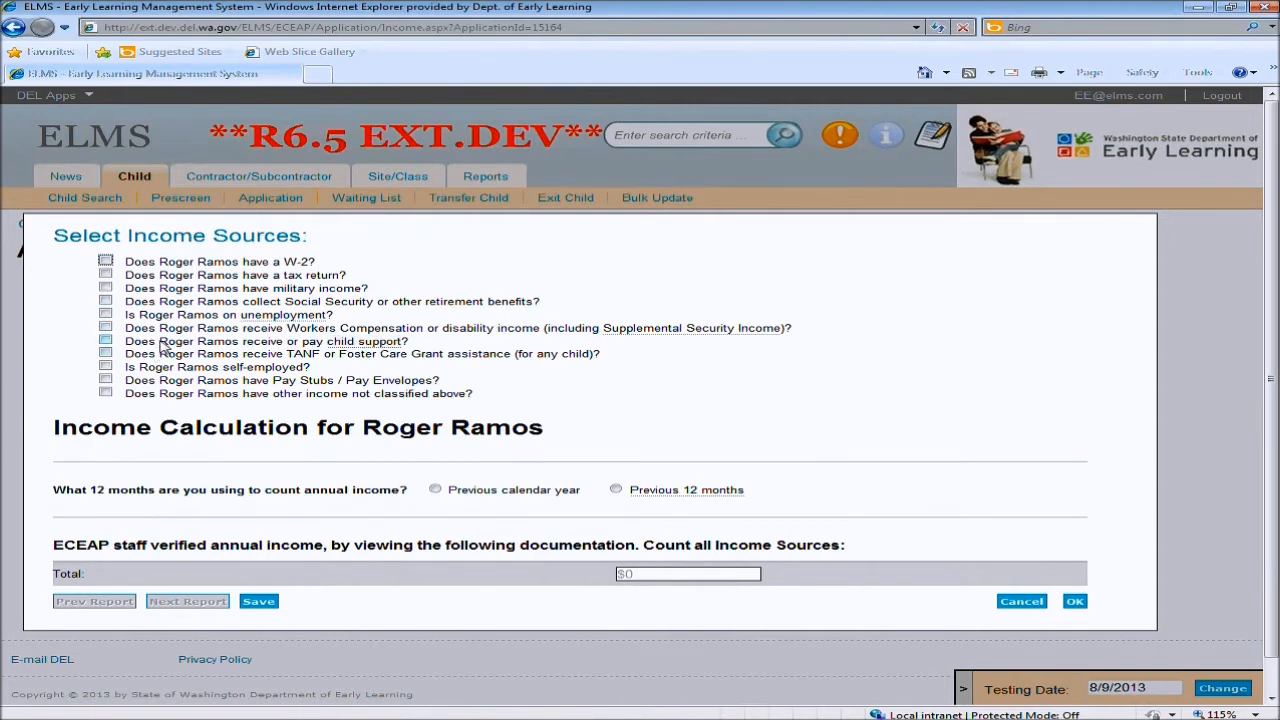
Select the tax return as the parent's income source and count annual income by the previous calendar year
{"action": "left_click", "coordinate": [105, 274]}
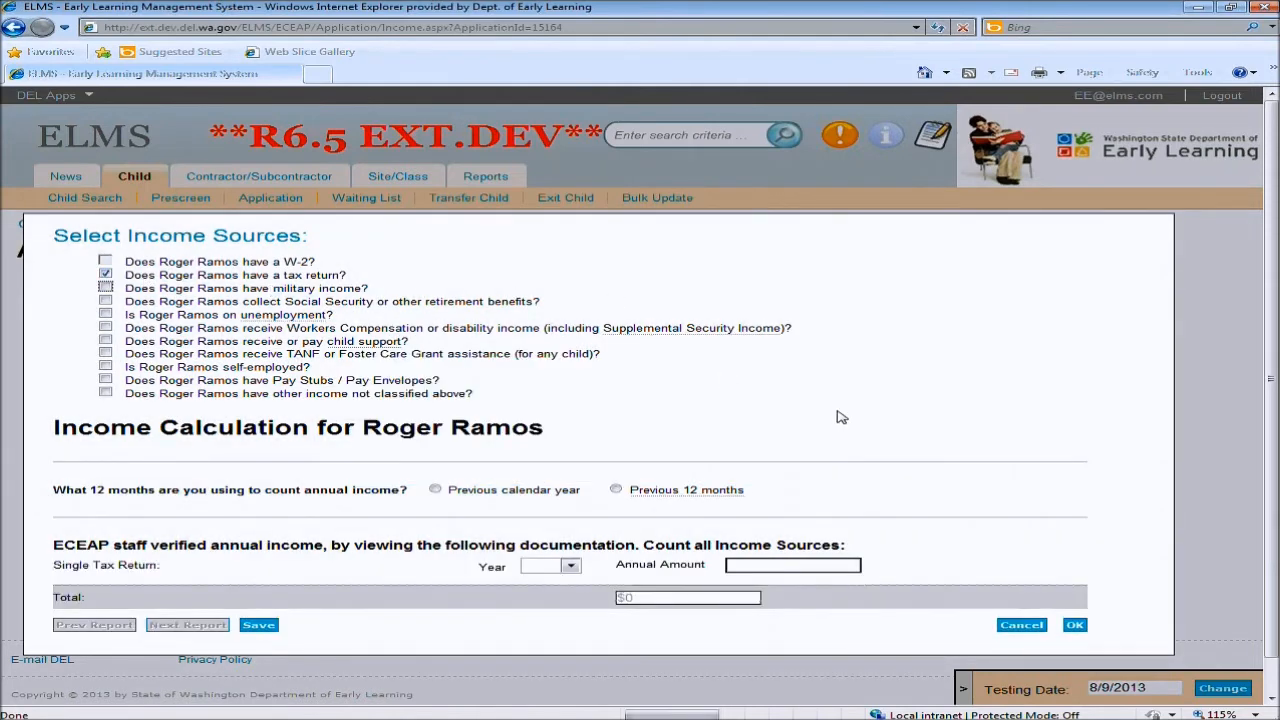
{"action": "left_click_drag", "start_coordinate": [52, 490], "coordinate": [400, 490]}
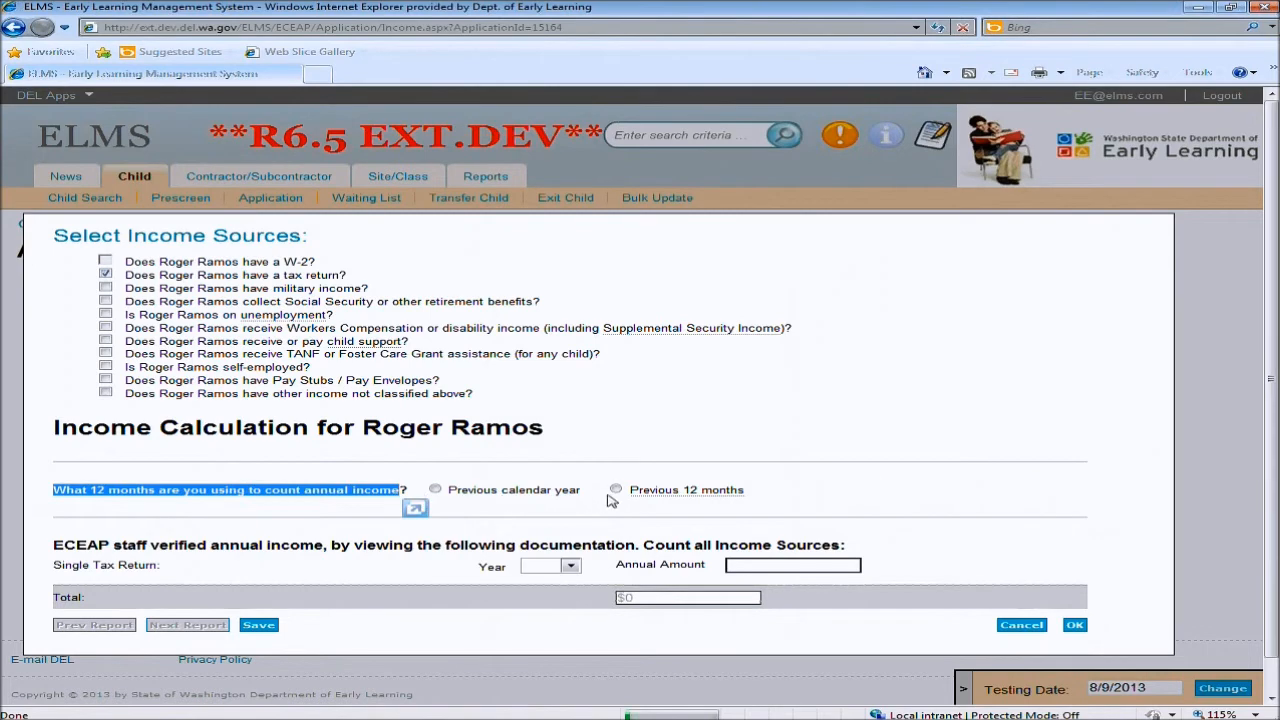
{"action": "left_click", "coordinate": [436, 490]}
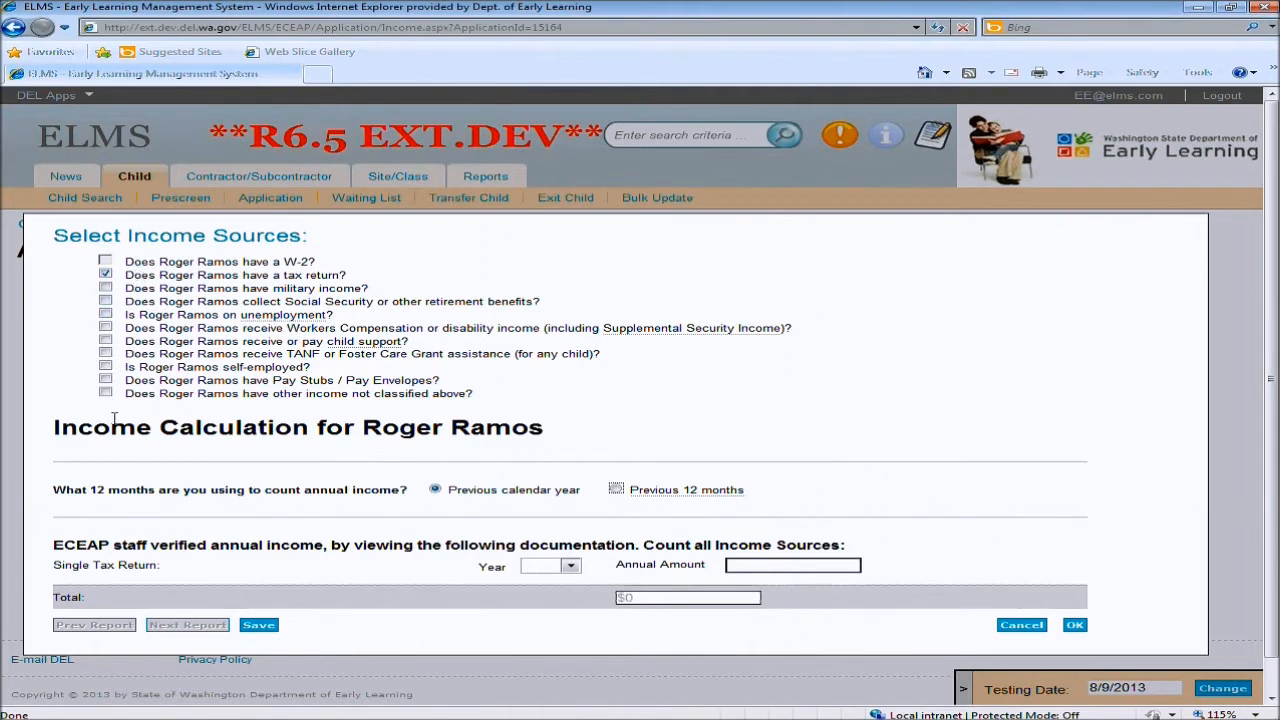
Try adding child support, TANF or Foster Care Grant, Pay Stubs / Pay Envelopes and other income as further income sources
{"action": "left_click", "coordinate": [105, 341]}
{"action": "left_click", "coordinate": [105, 354]}
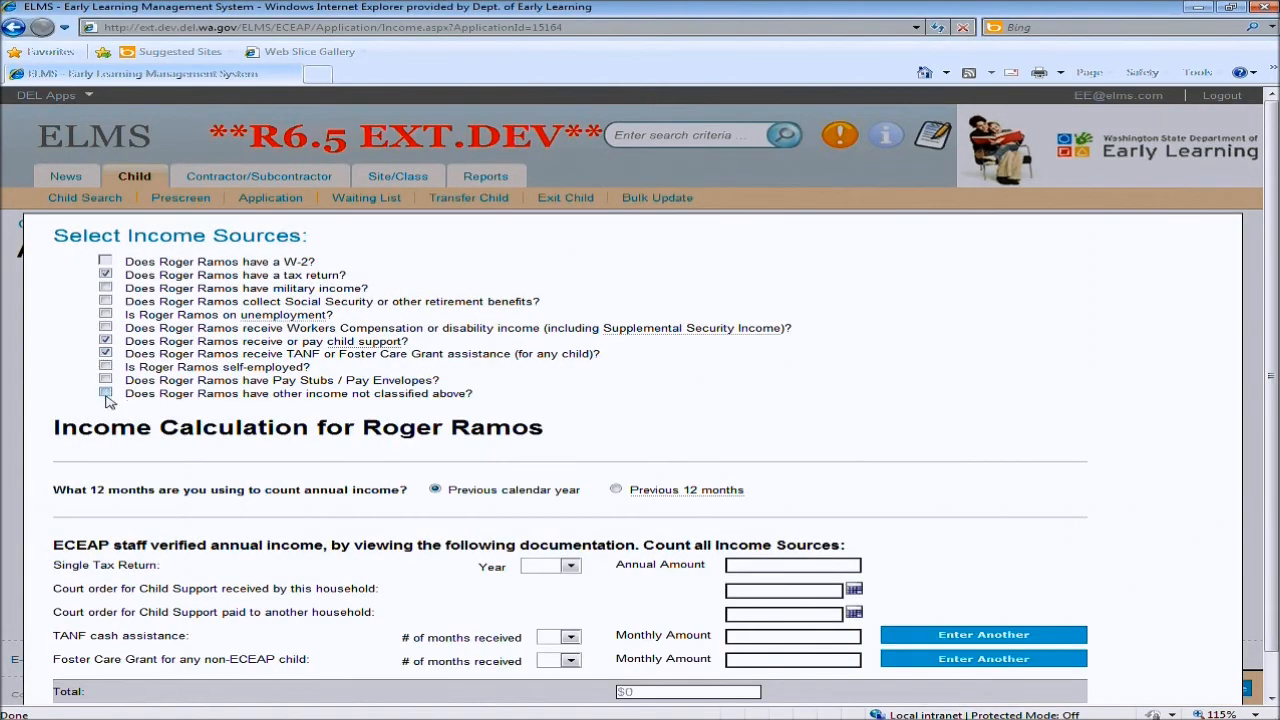
{"action": "left_click", "coordinate": [105, 380]}
{"action": "left_click", "coordinate": [105, 393]}
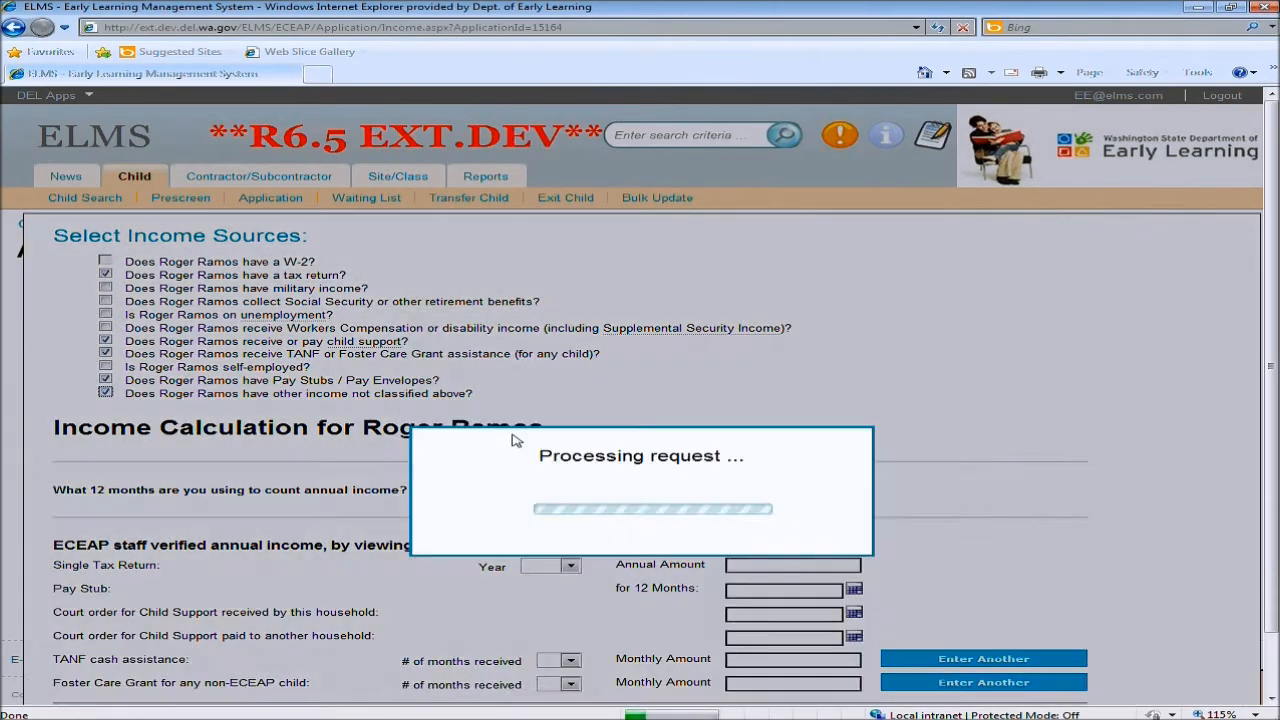
{"action": "scroll", "coordinate": [443, 533], "scroll_direction": "down", "scroll_amount": 2}
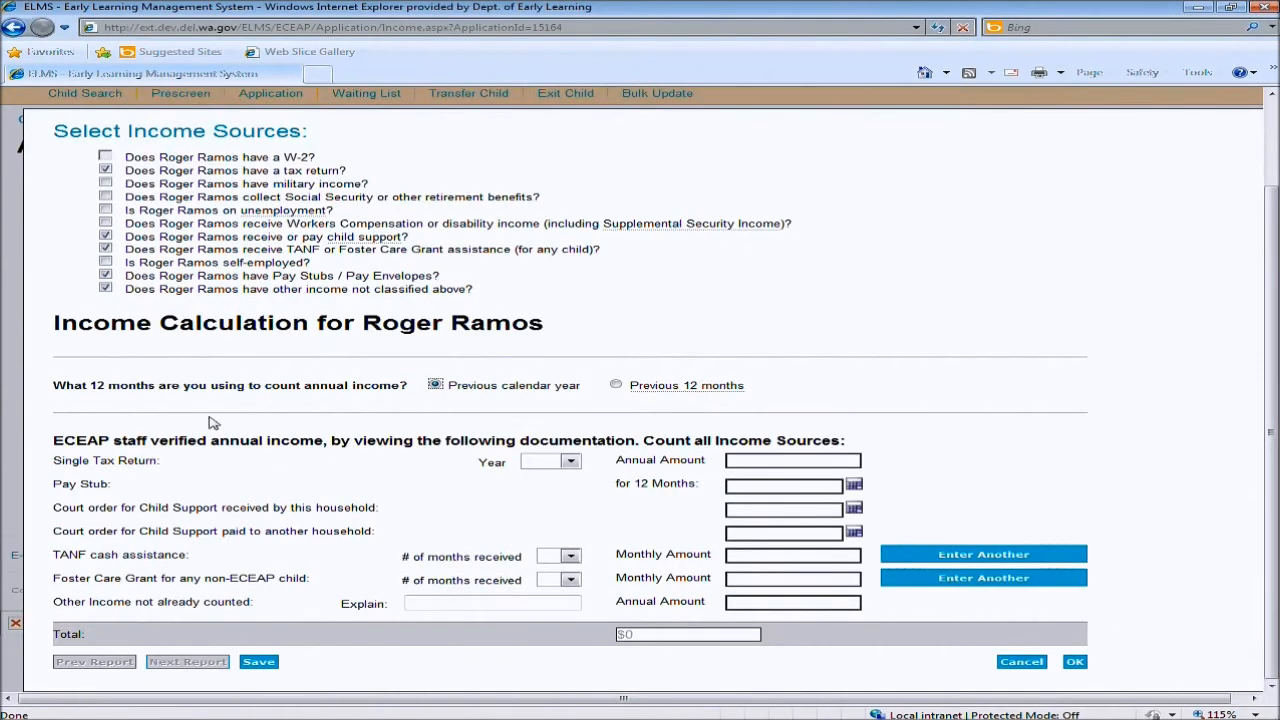
Remove the other income, pay stub, TANF or Foster Care Grant and child support sources from the selection
{"action": "left_click", "coordinate": [105, 289]}
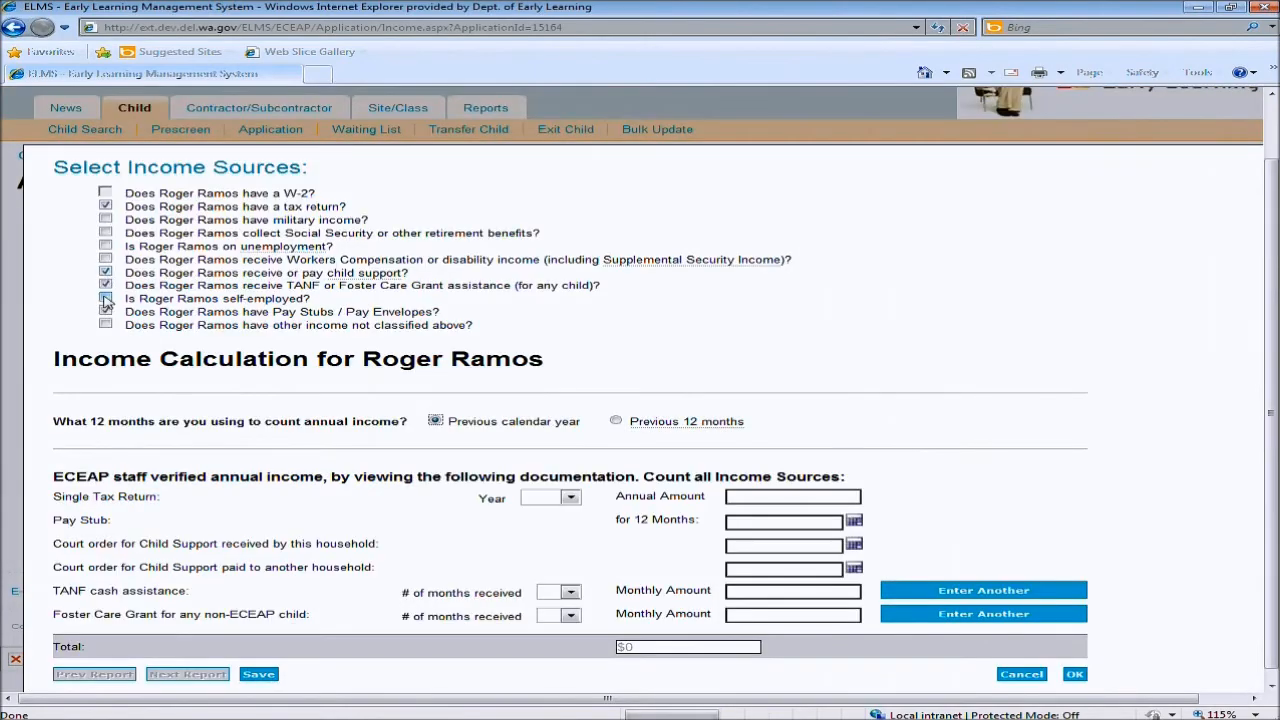
{"action": "left_click", "coordinate": [105, 311]}
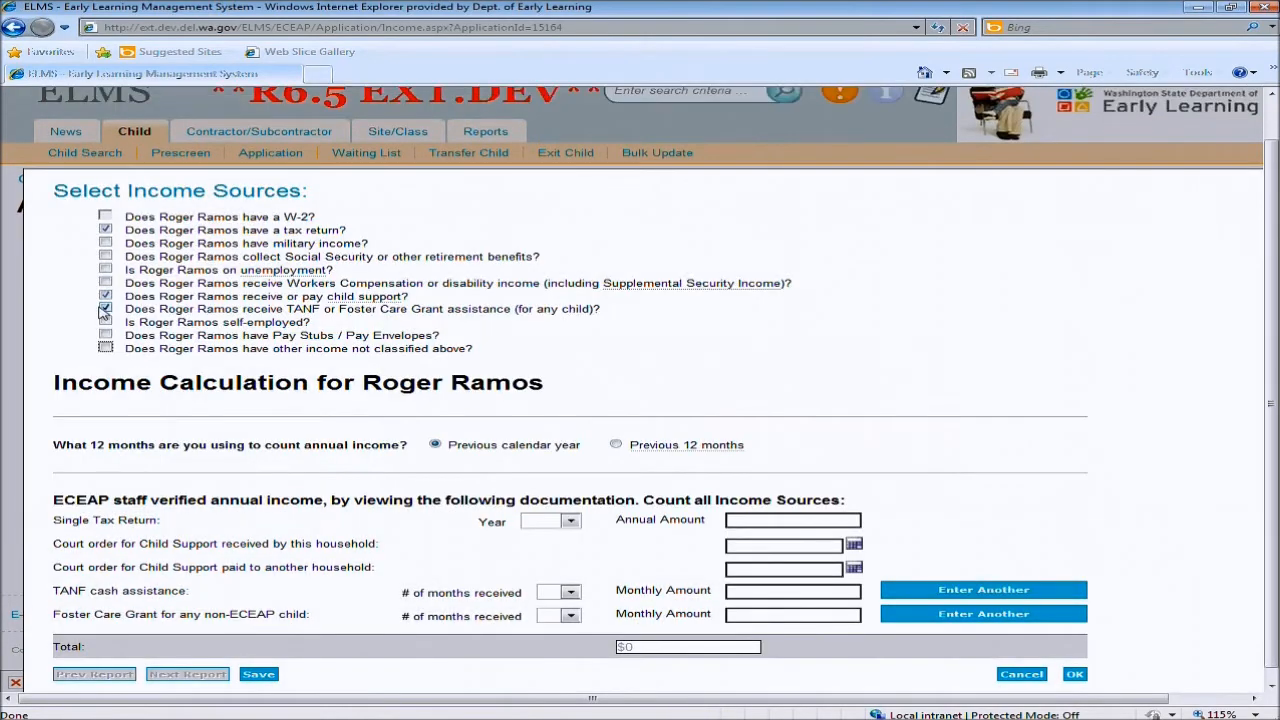
{"action": "left_click", "coordinate": [105, 308]}
{"action": "left_click", "coordinate": [105, 303]}
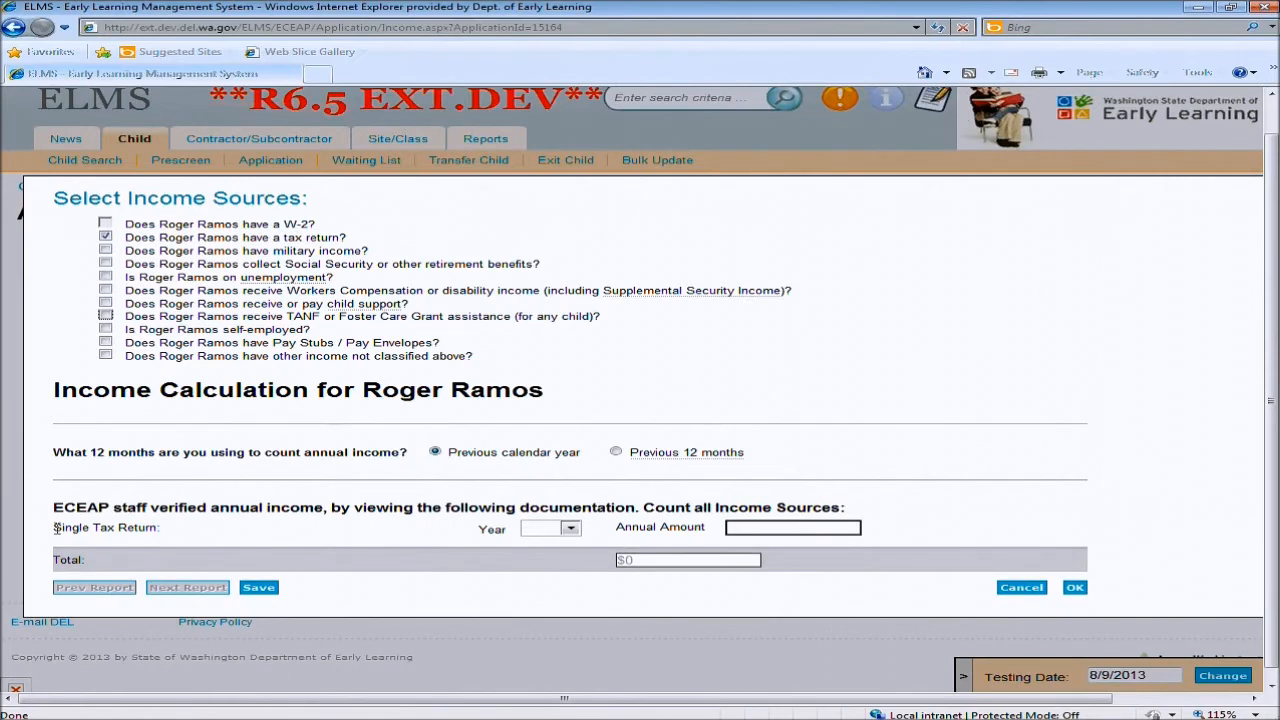
Set the single tax return's year to 2012 and its annual amount to $21,000.00, and submit the income report
{"action": "left_click_drag", "start_coordinate": [55, 527], "coordinate": [247, 532]}
{"action": "left_click", "coordinate": [572, 529]}
{"action": "left_click", "coordinate": [560, 563]}
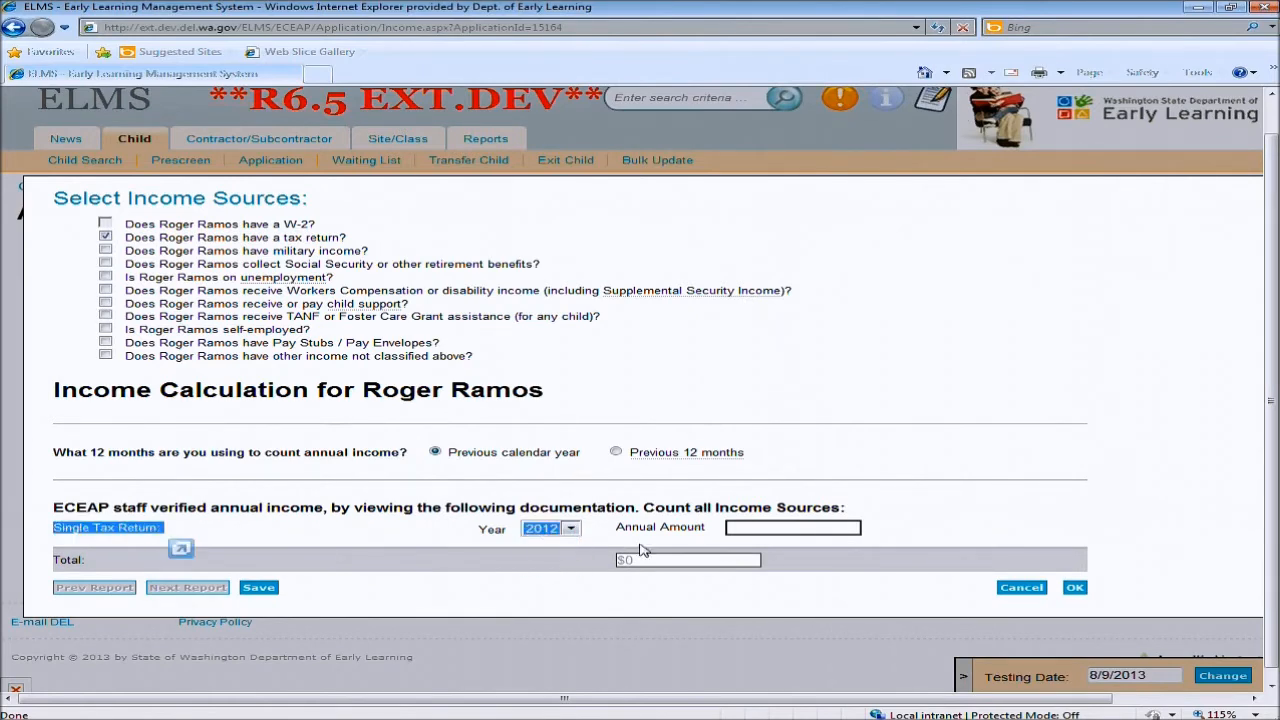
{"action": "left_click", "coordinate": [775, 530]}
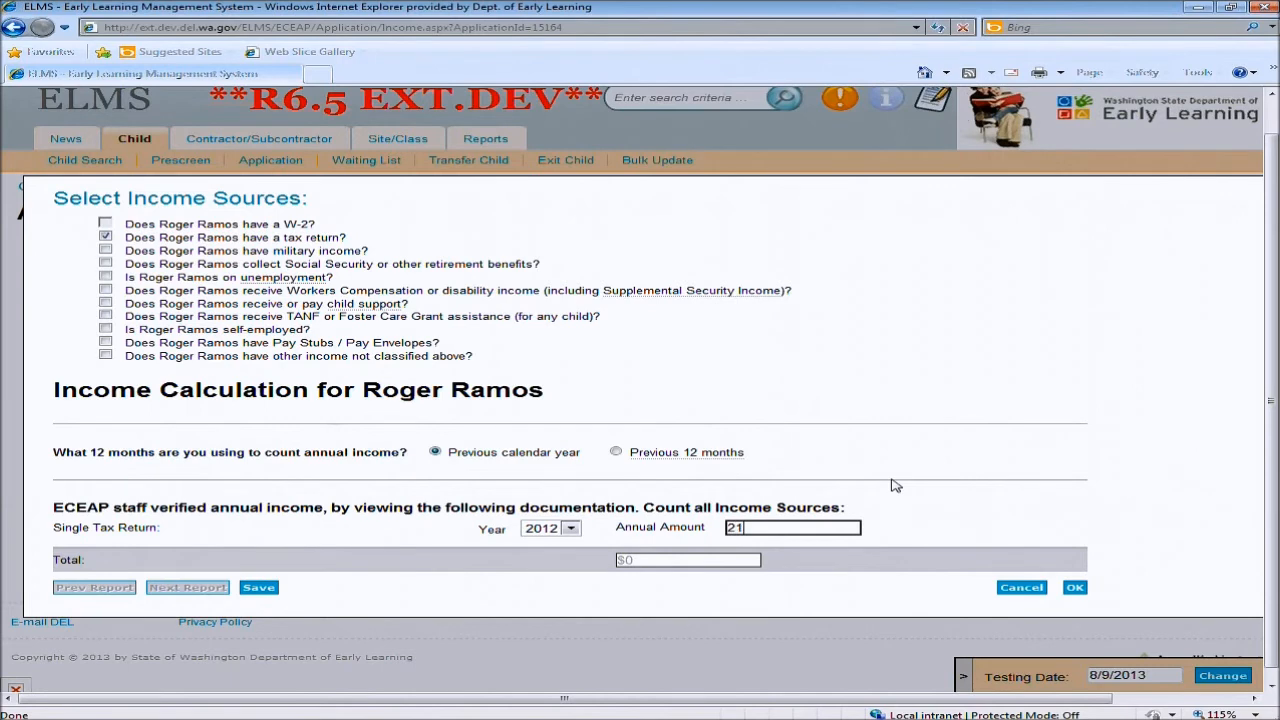
{"action": "left_click", "coordinate": [890, 482]}
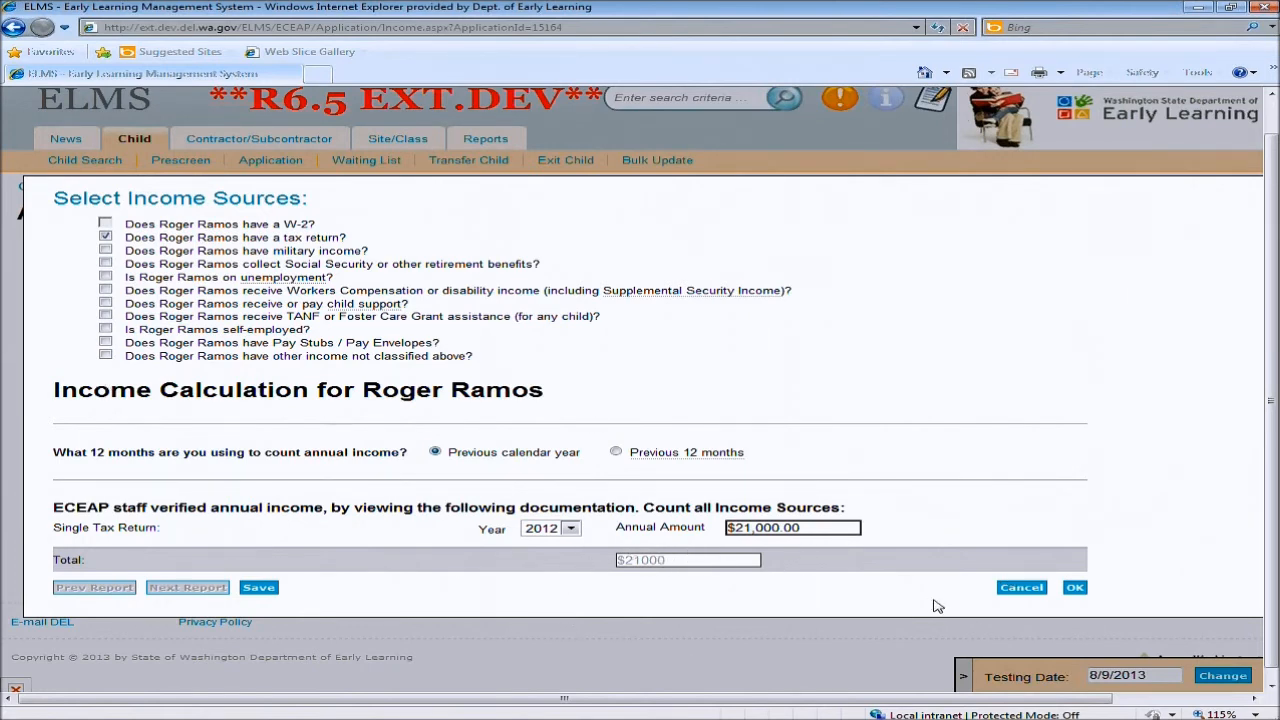
{"action": "left_click", "coordinate": [1074, 588]}
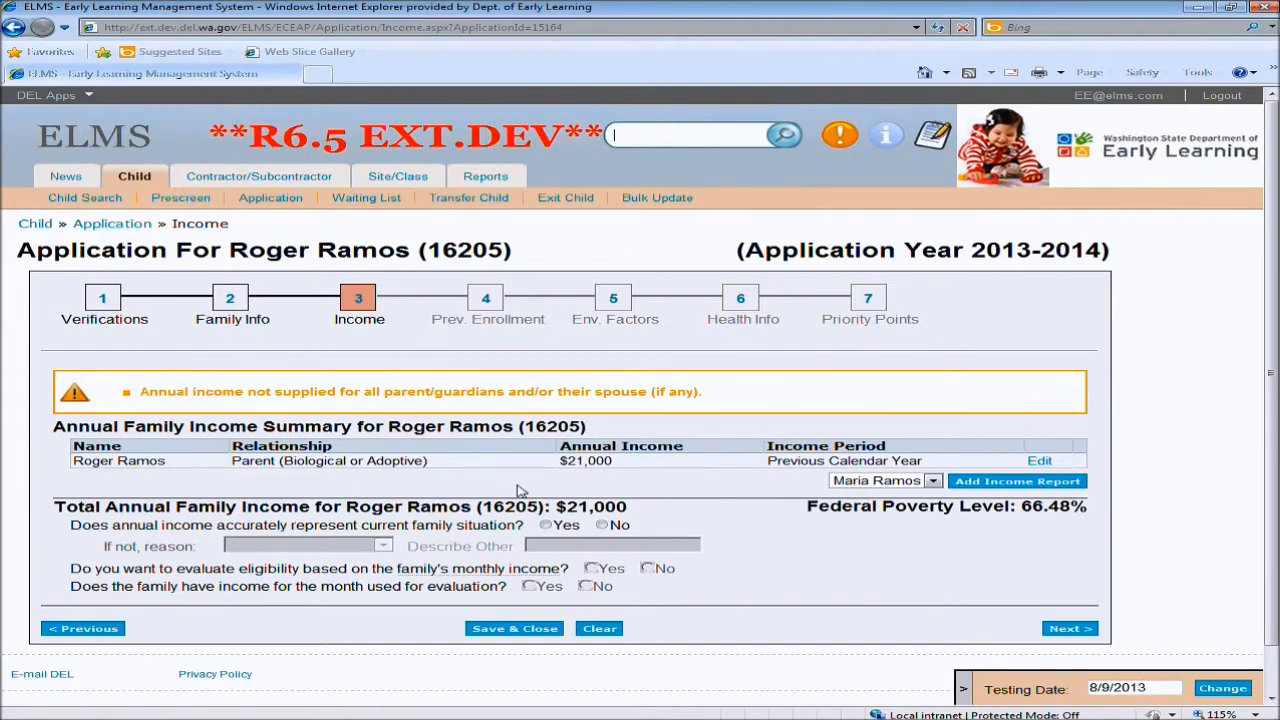
Review the parent's row in the Annual Family Income Summary and the question on whether annual income represents the current family situation
{"action": "left_click_drag", "start_coordinate": [73, 461], "coordinate": [269, 470]}
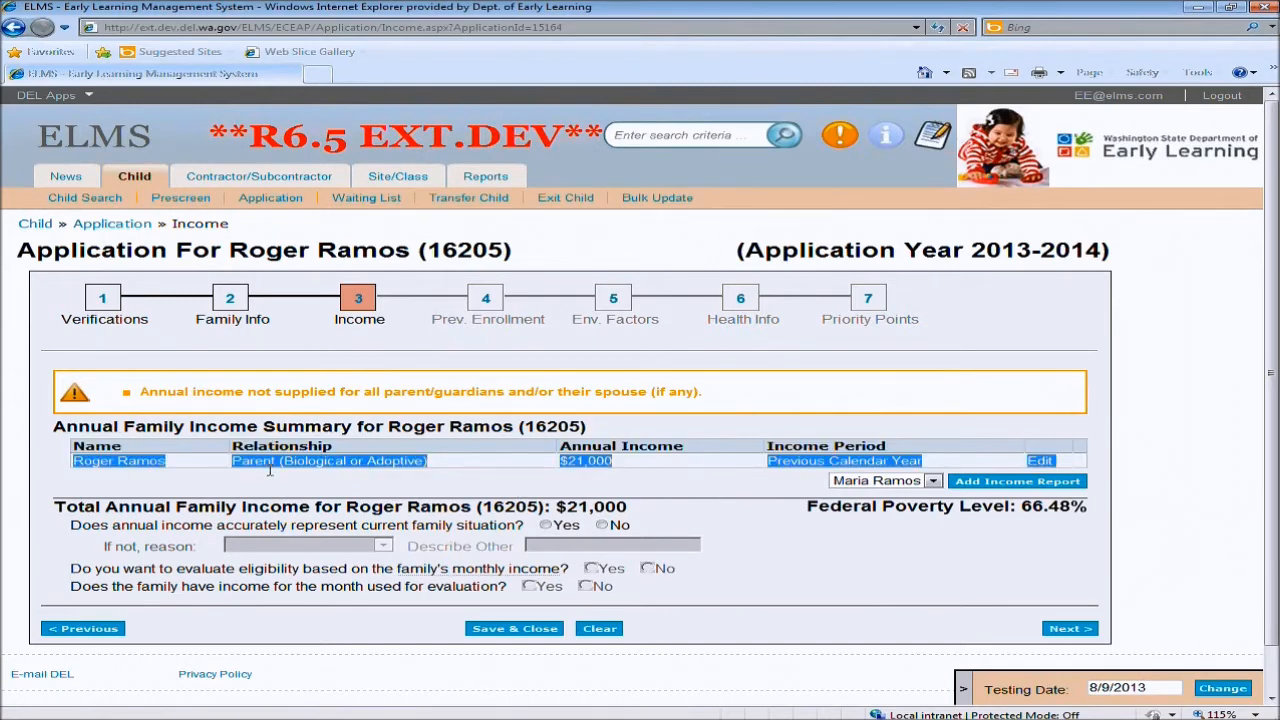
{"action": "left_click_drag", "start_coordinate": [378, 470], "coordinate": [628, 462]}
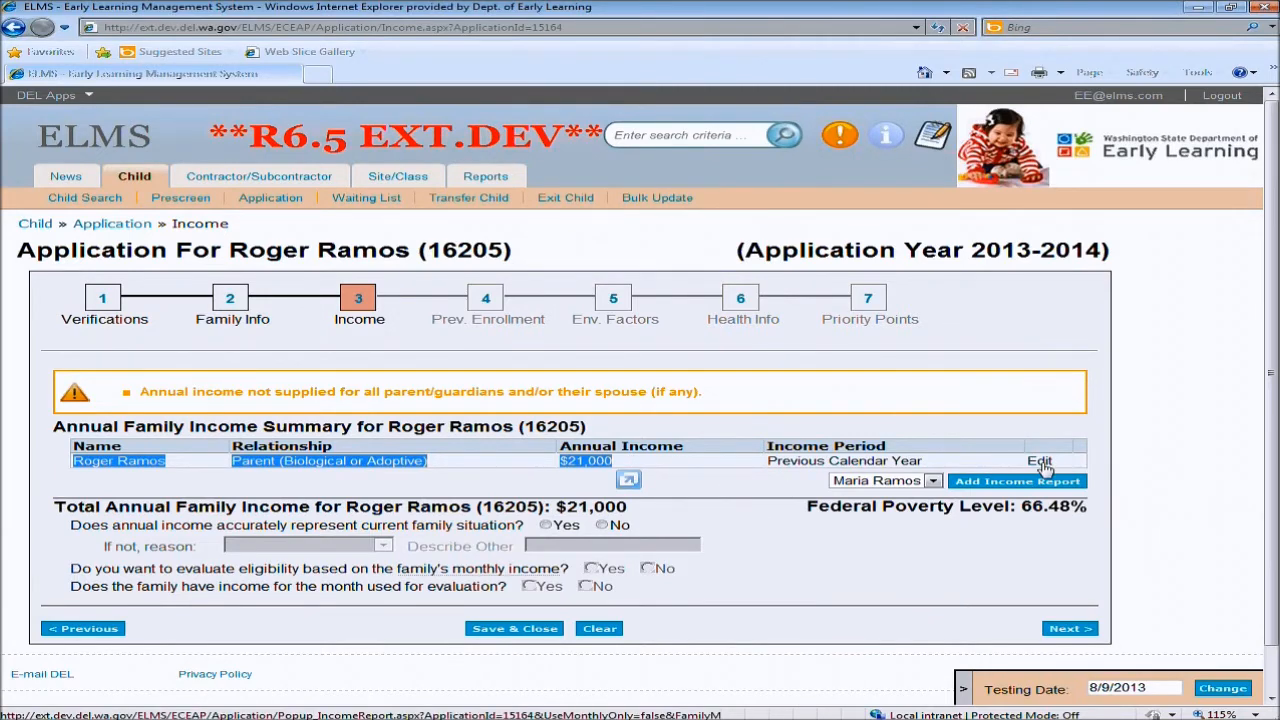
{"action": "left_click", "coordinate": [741, 586]}
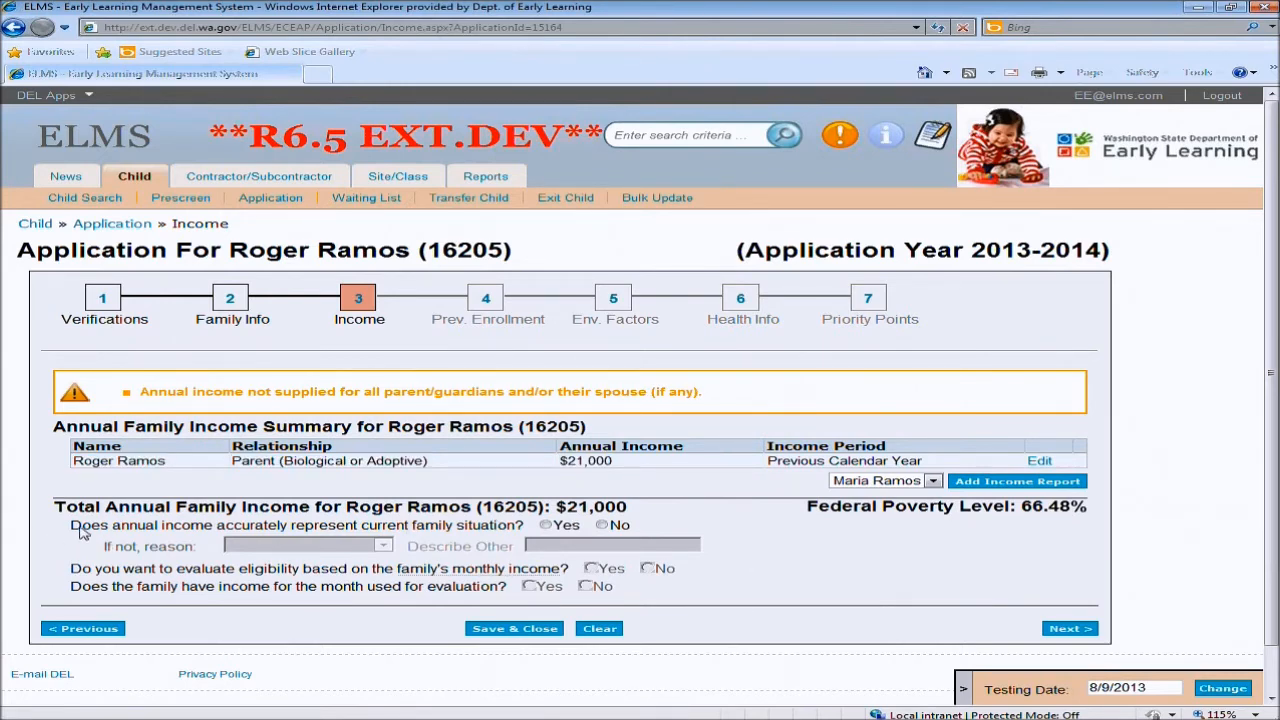
{"action": "left_click_drag", "start_coordinate": [72, 530], "coordinate": [510, 533]}
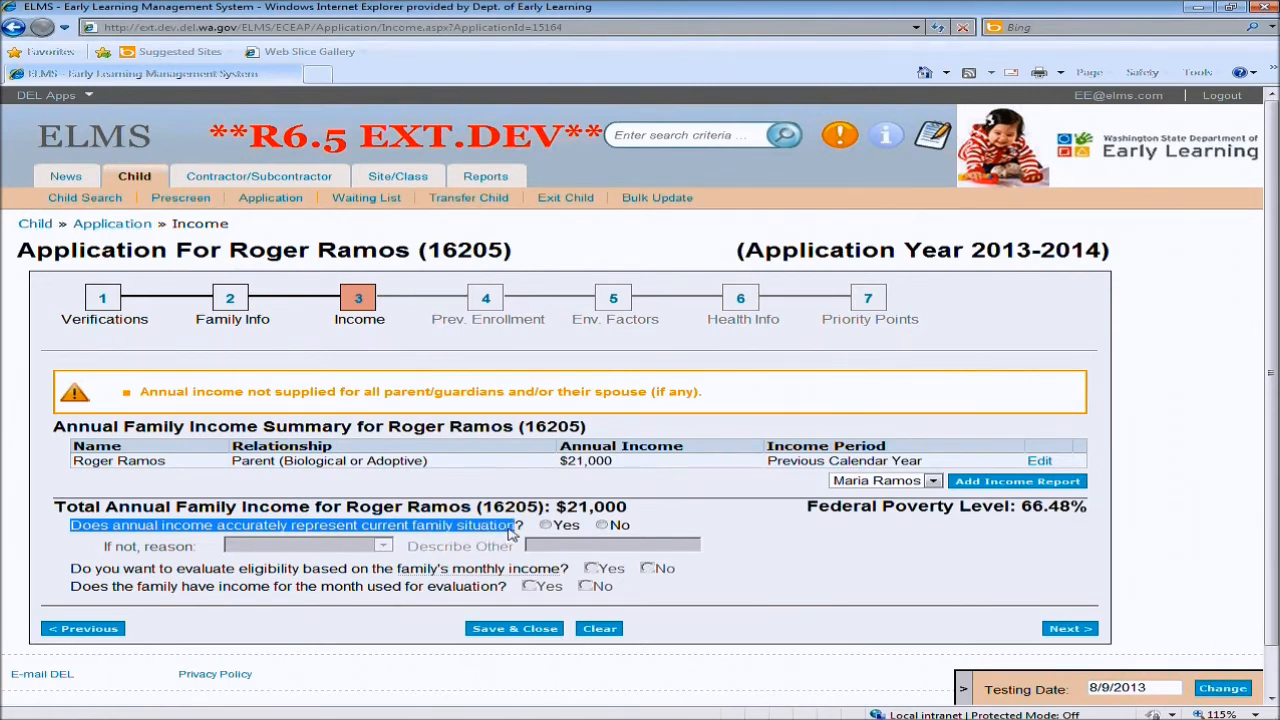
{"action": "left_click", "coordinate": [845, 548]}
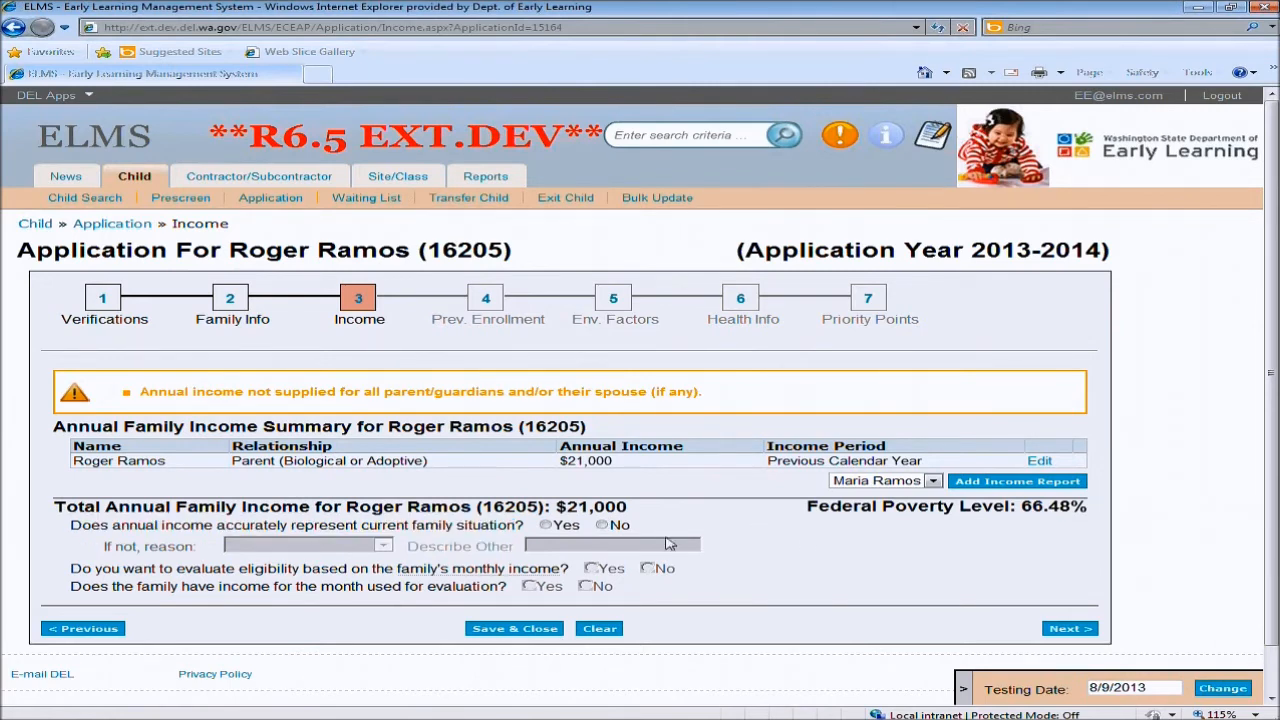
Try answering No to whether annual income represents the current family situation, with Job Loss as the reason
{"action": "left_click", "coordinate": [545, 526]}
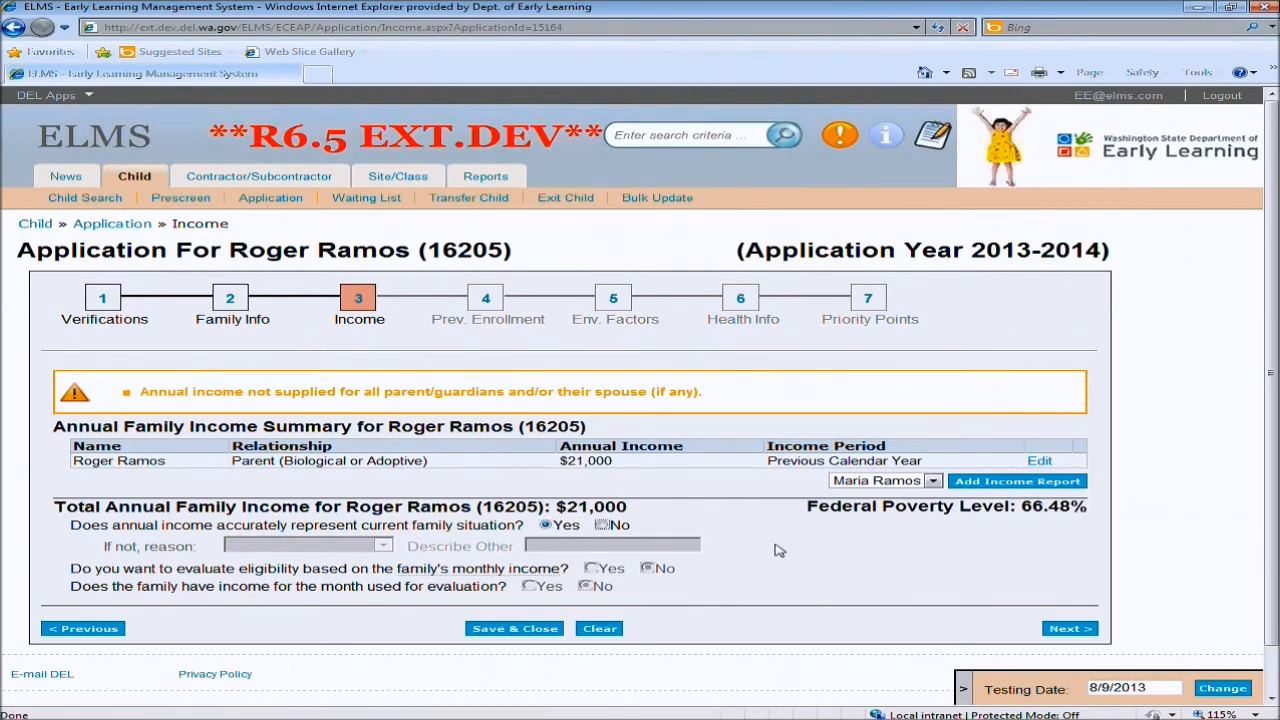
{"action": "left_click", "coordinate": [601, 526]}
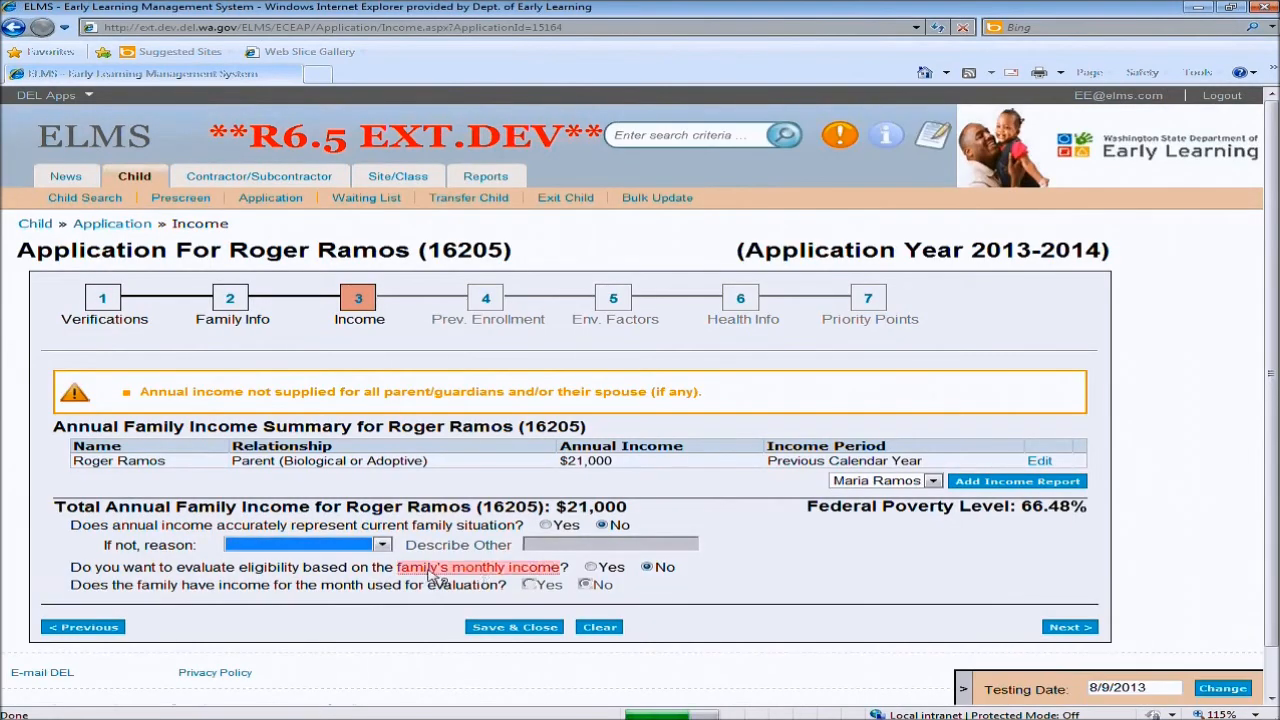
{"action": "left_click", "coordinate": [382, 545]}
{"action": "left_click", "coordinate": [383, 546]}
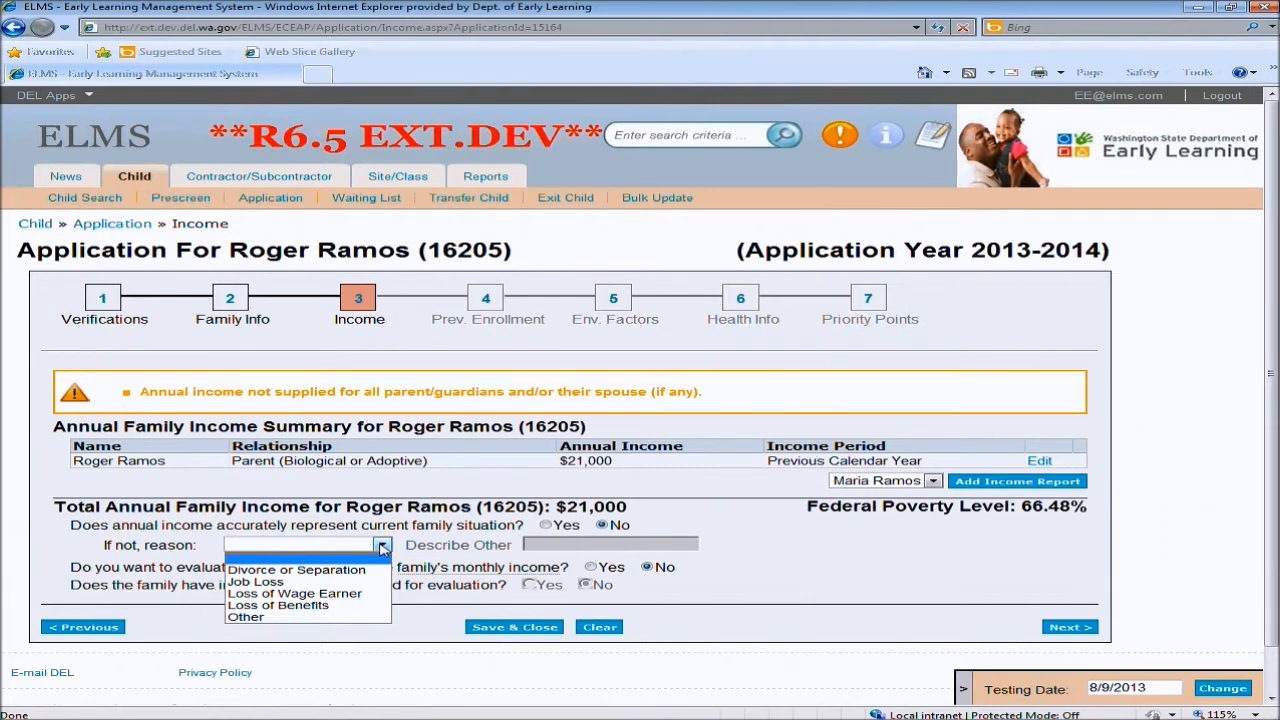
{"action": "left_click", "coordinate": [770, 547]}
{"action": "left_click", "coordinate": [381, 545]}
{"action": "left_click", "coordinate": [337, 587]}
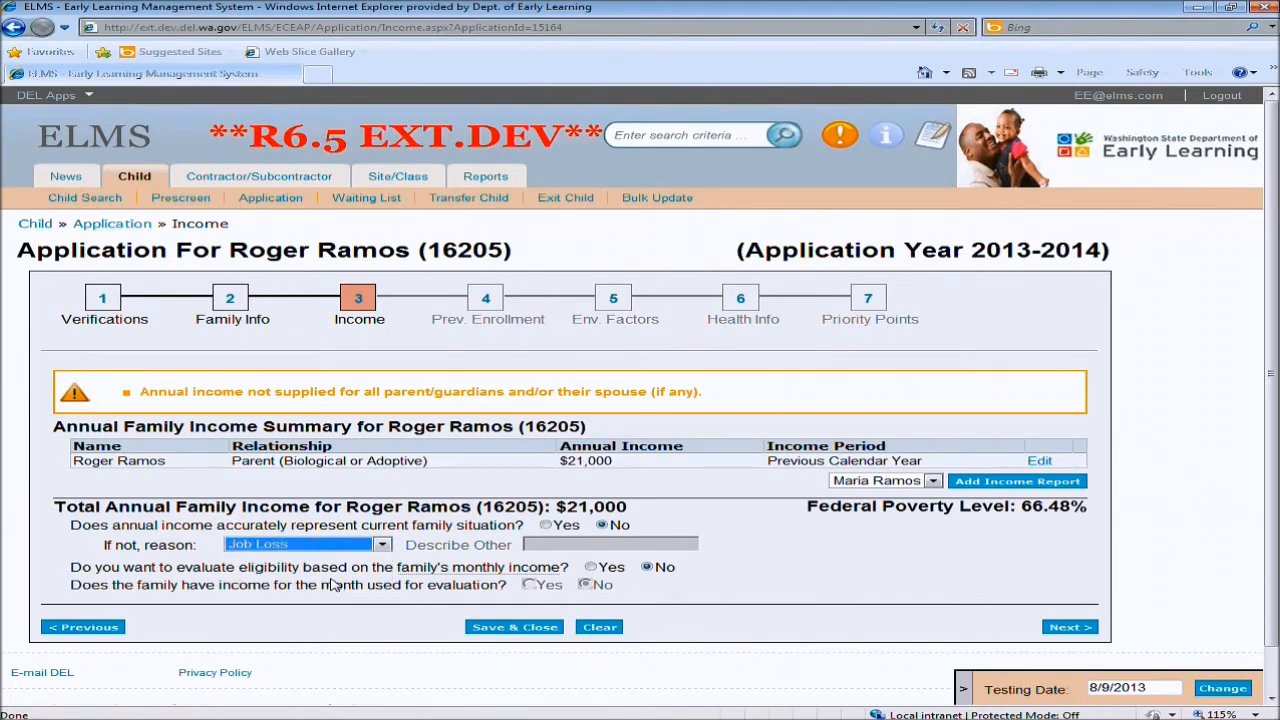
{"action": "left_click_drag", "start_coordinate": [70, 567], "coordinate": [551, 579]}
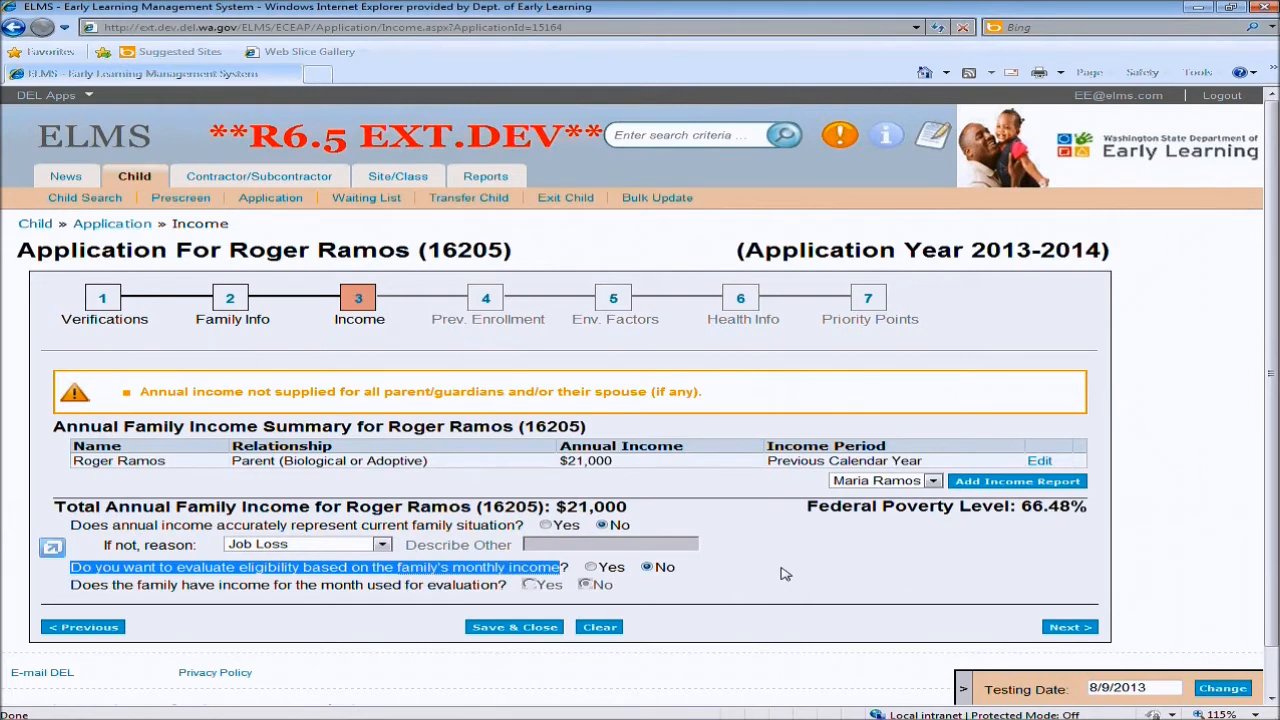
Answer Yes to whether annual income accurately represents the current family situation and continue to the previous enrollment page
{"action": "left_click", "coordinate": [547, 525]}
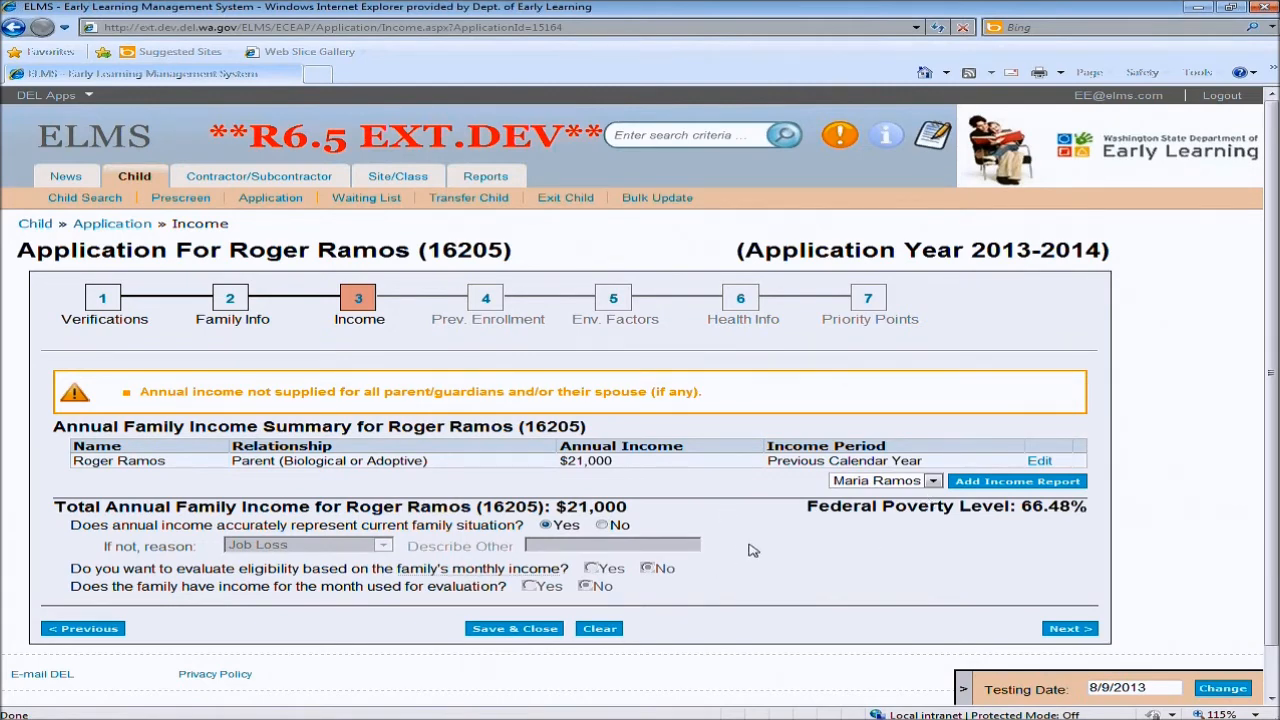
{"action": "left_click_drag", "start_coordinate": [808, 505], "coordinate": [1090, 510]}
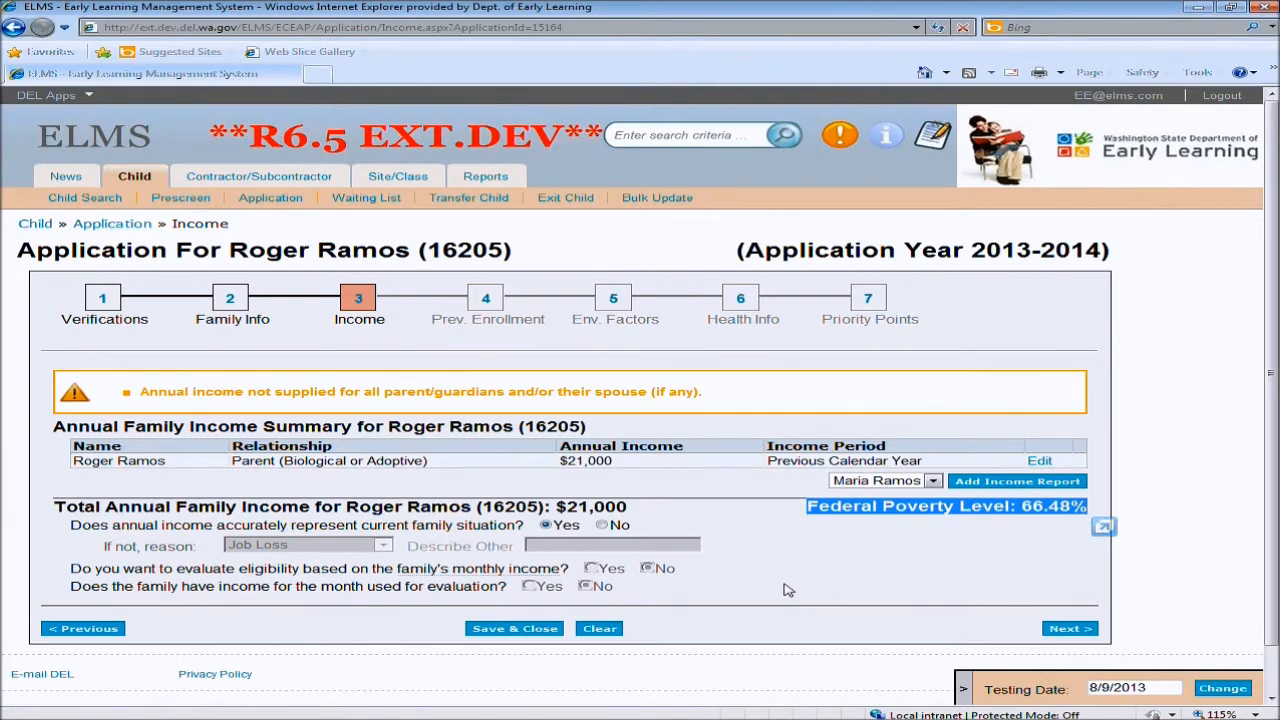
{"action": "left_click", "coordinate": [1070, 629]}
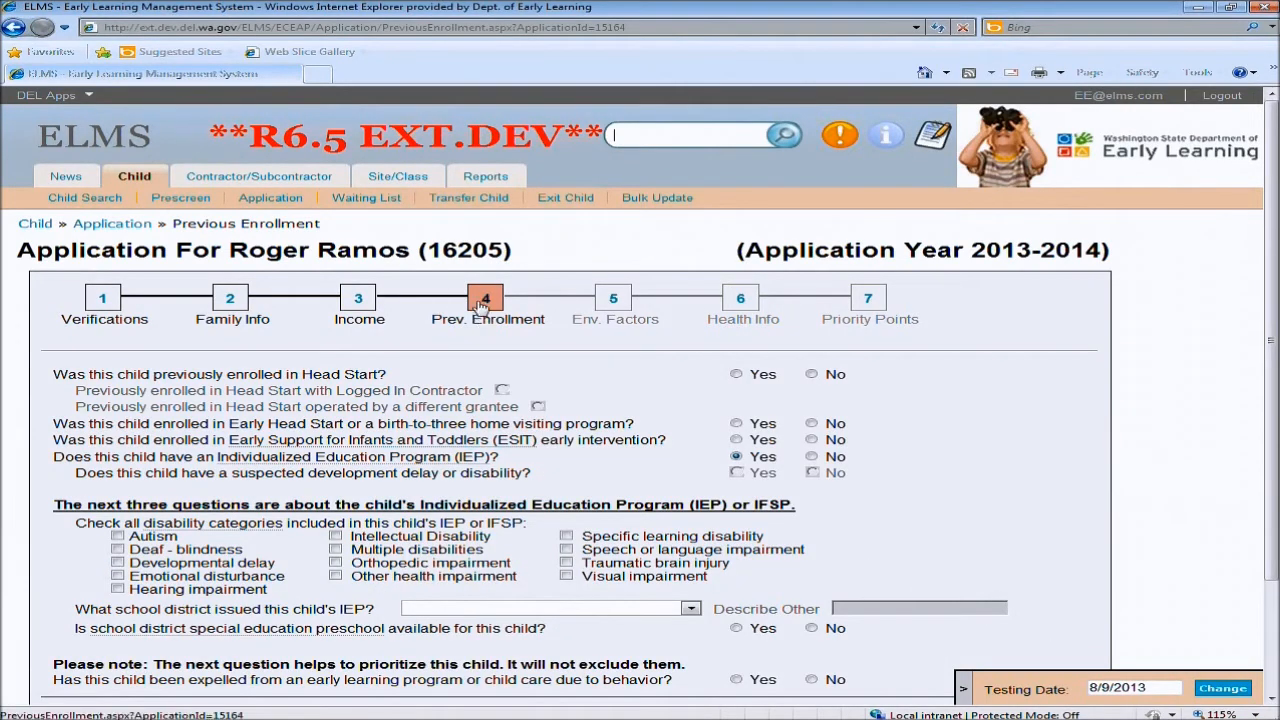
Record previous Head Start enrollment operated by a different grantee, and answer No to Early Head Start and ESIT enrollment
{"action": "left_click_drag", "start_coordinate": [435, 318], "coordinate": [548, 321]}
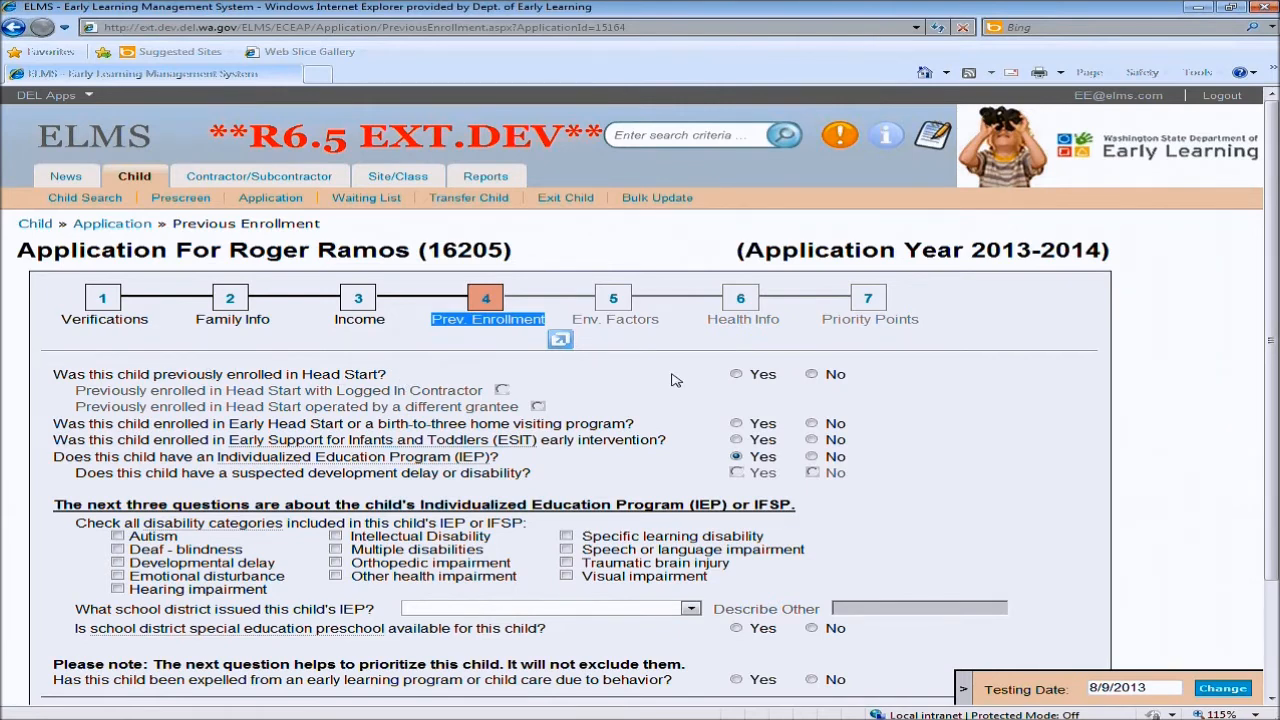
{"action": "left_click", "coordinate": [737, 375]}
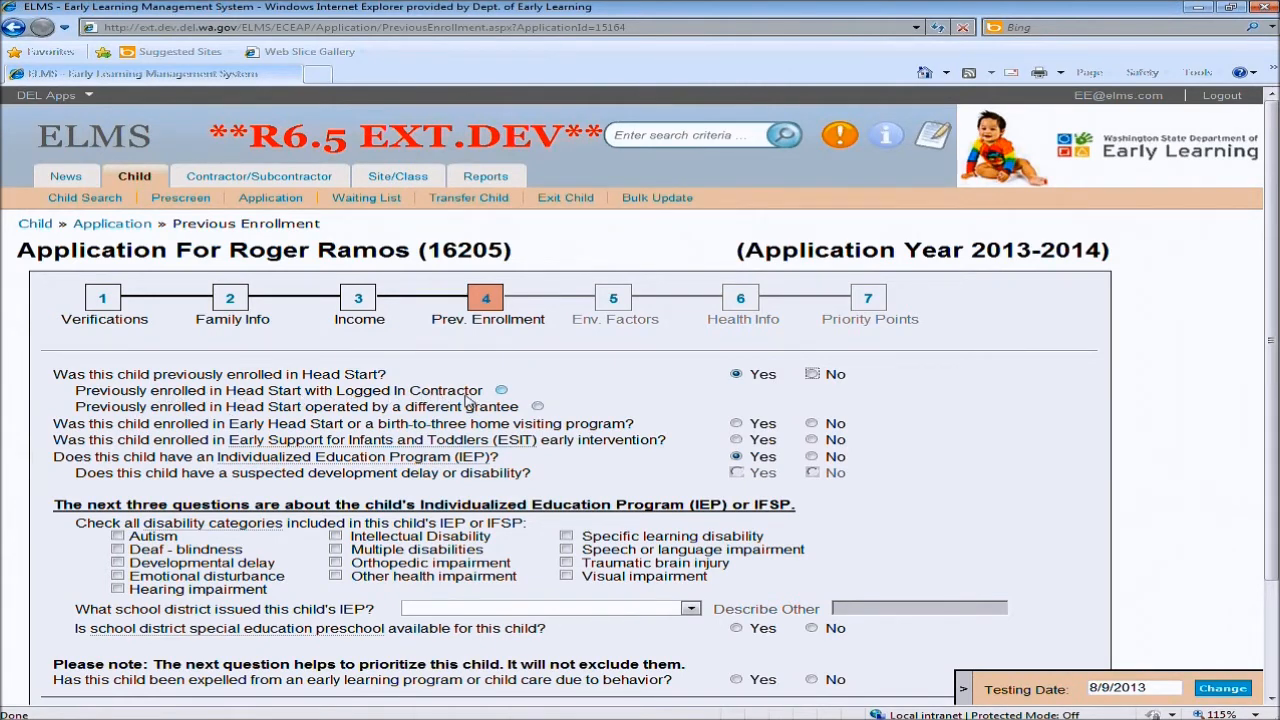
{"action": "left_click", "coordinate": [538, 407]}
{"action": "left_click", "coordinate": [813, 424]}
{"action": "left_click", "coordinate": [812, 440]}
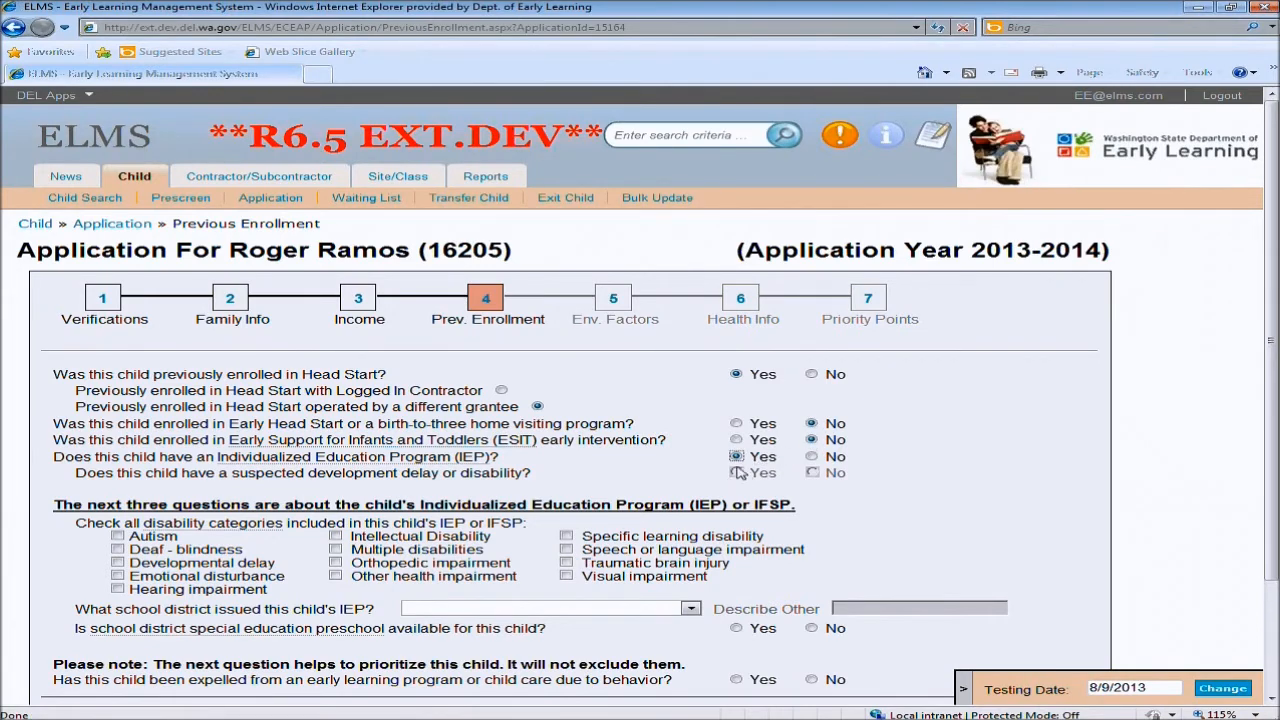
Record the child's IEP with the Developmental delay and Hearing impairment categories, issued by Castle Rock School District
{"action": "left_click_drag", "start_coordinate": [53, 457], "coordinate": [505, 463]}
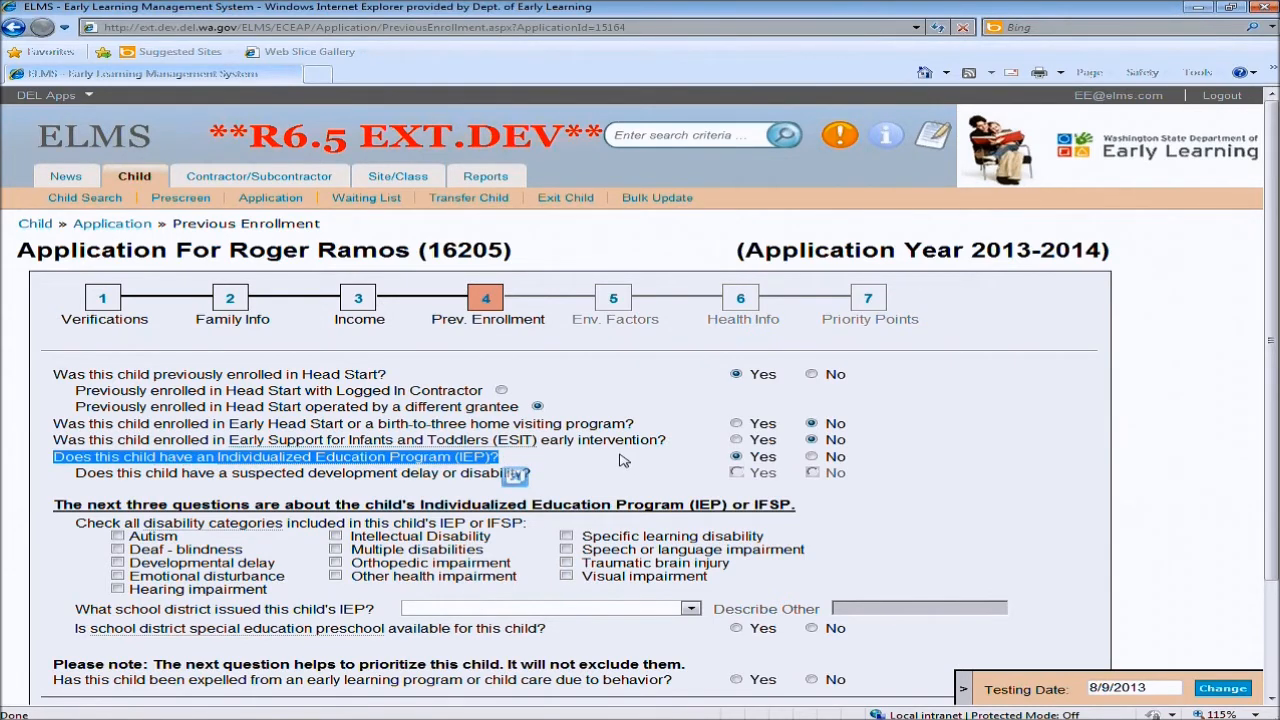
{"action": "left_click", "coordinate": [760, 460]}
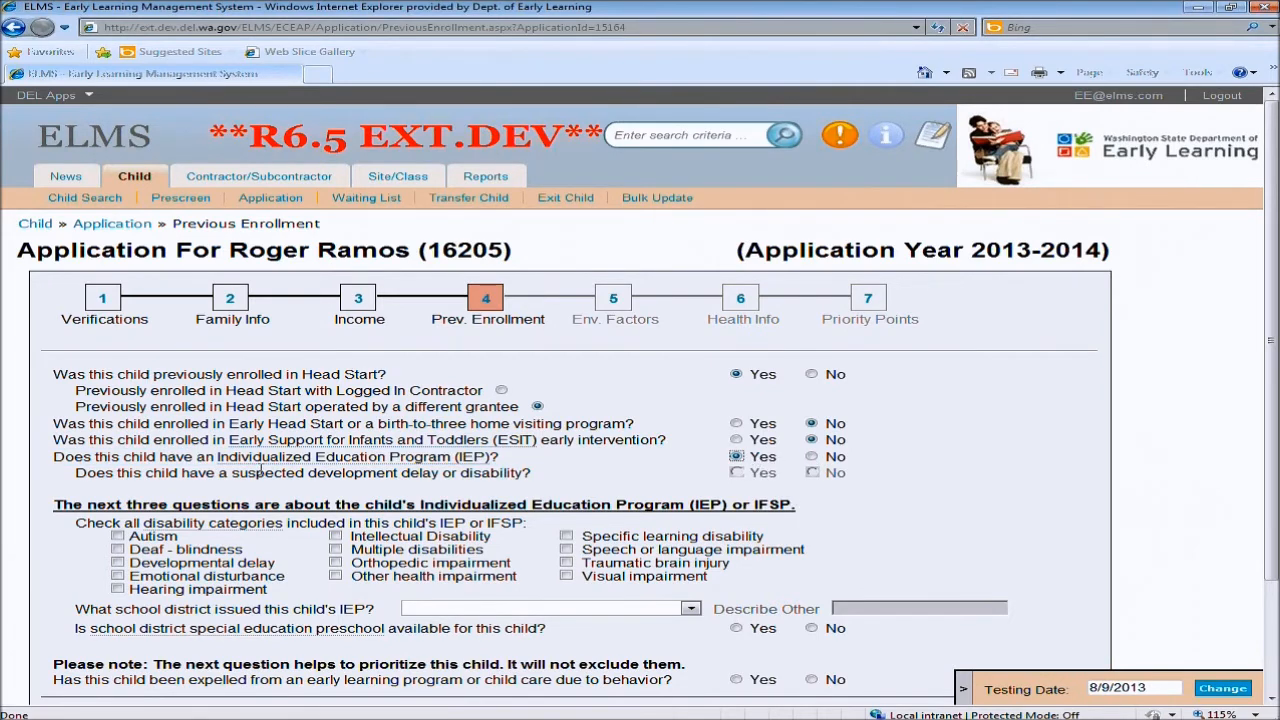
{"action": "left_click", "coordinate": [741, 472]}
{"action": "scroll", "coordinate": [890, 515], "scroll_direction": "down", "scroll_amount": 2}
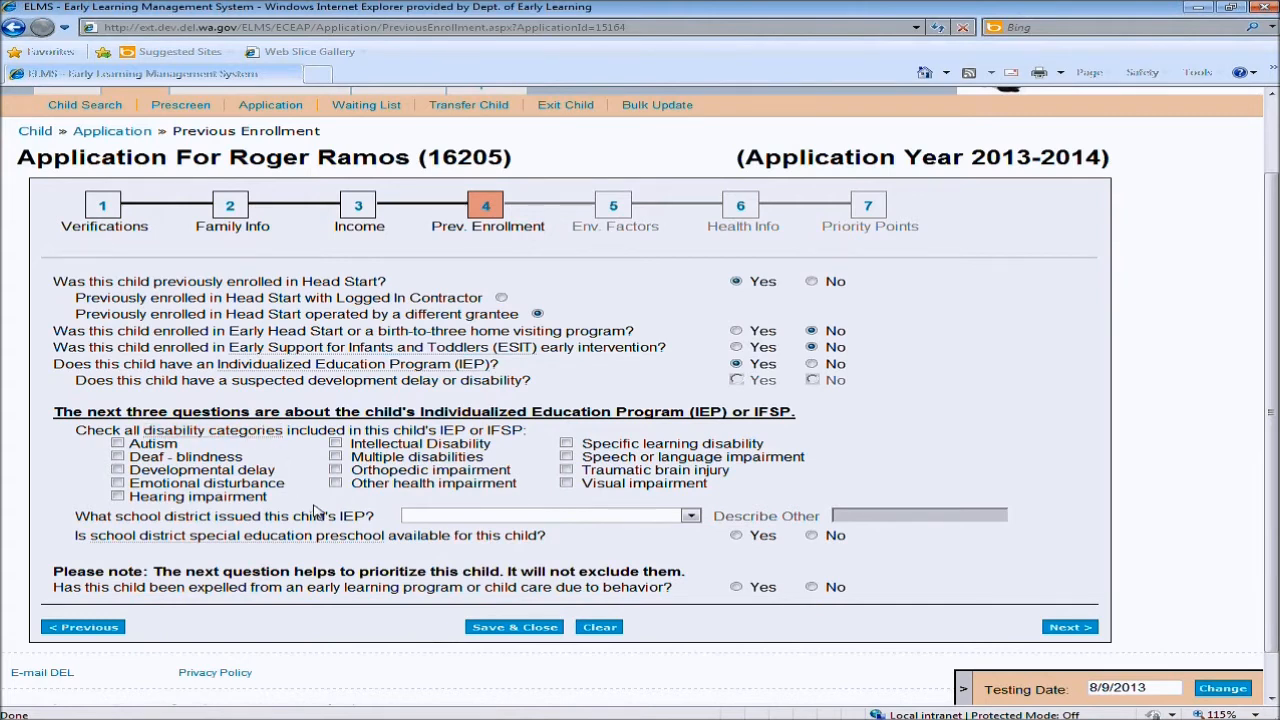
{"action": "left_click", "coordinate": [118, 470]}
{"action": "left_click", "coordinate": [118, 496]}
{"action": "left_click", "coordinate": [692, 518]}
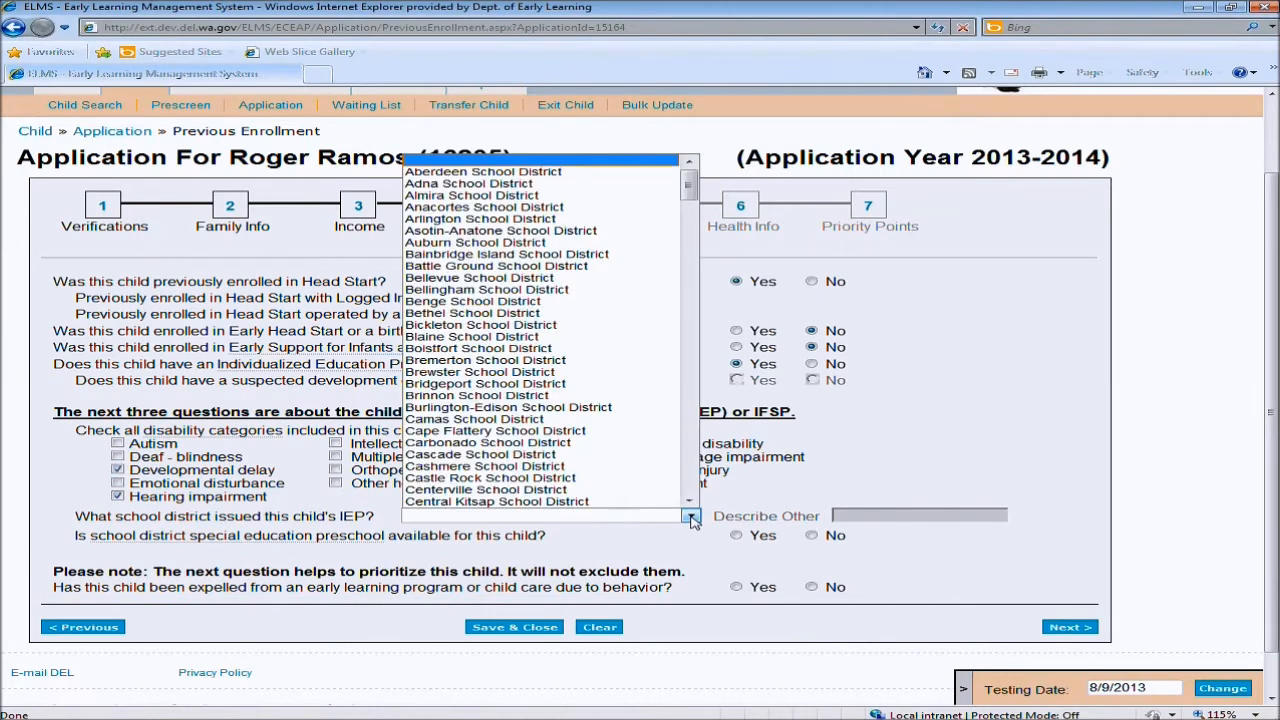
{"action": "left_click", "coordinate": [620, 479]}
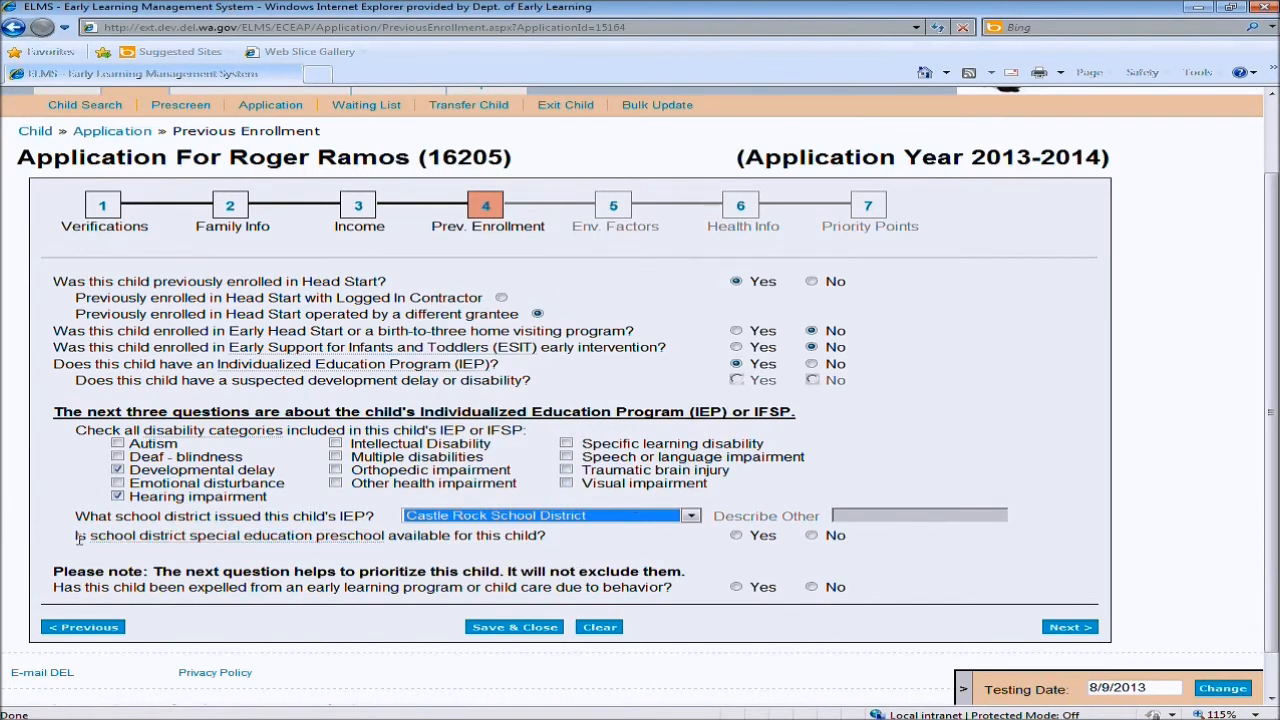
Answer Yes to school district special education preschool availability and No to expulsion due to behavior, and continue to the environmental factors
{"action": "left_click_drag", "start_coordinate": [77, 538], "coordinate": [548, 536]}
{"action": "left_click", "coordinate": [606, 546]}
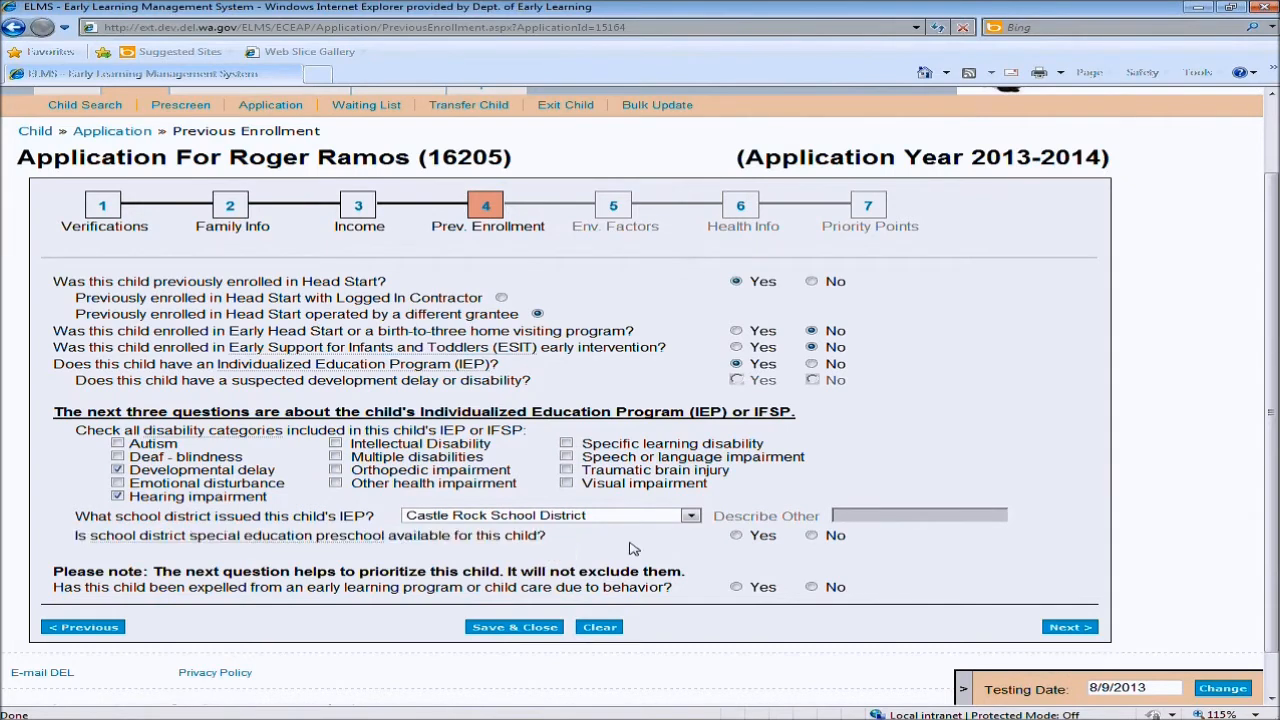
{"action": "left_click", "coordinate": [737, 537]}
{"action": "key", "text": "Tab"}
{"action": "left_click_drag", "start_coordinate": [54, 577], "coordinate": [252, 576]}
{"action": "left_click", "coordinate": [708, 573]}
{"action": "left_click", "coordinate": [813, 588]}
{"action": "left_click", "coordinate": [1070, 628]}
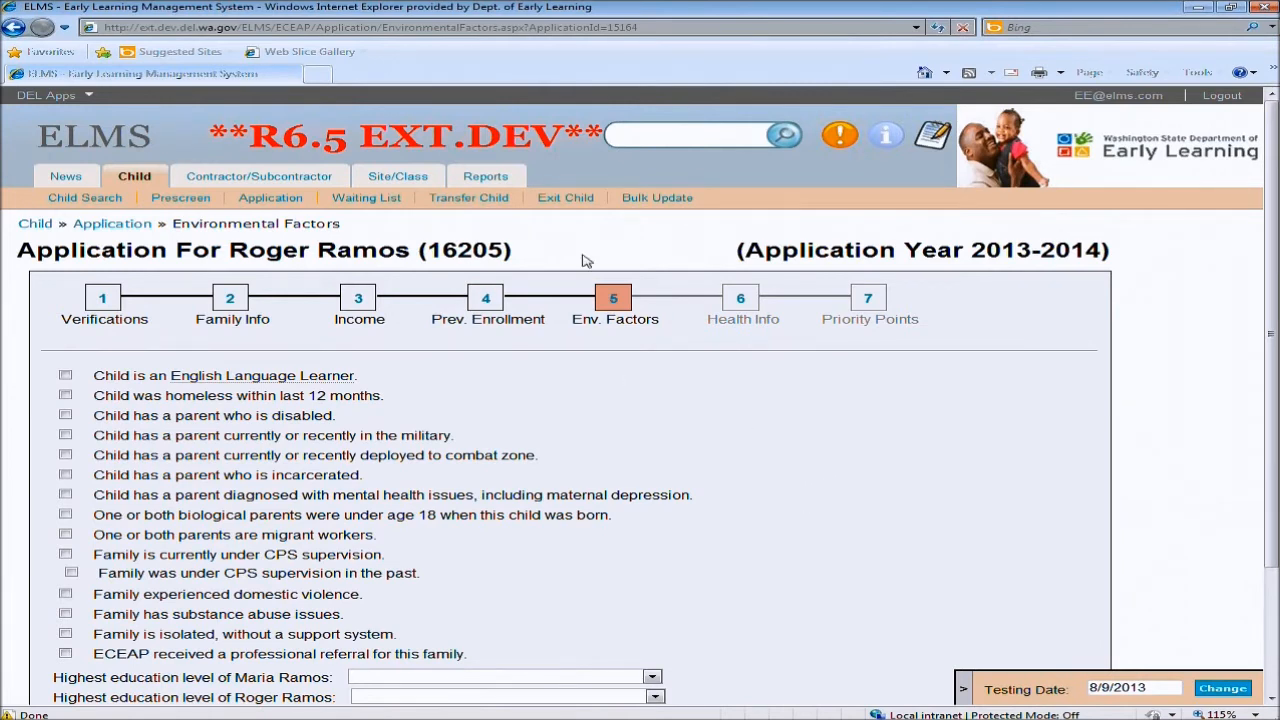
Mark the factors for a disabled parent, biological parents under age 18 at the child's birth, and a family isolated without support
{"action": "left_click_drag", "start_coordinate": [573, 322], "coordinate": [659, 323]}
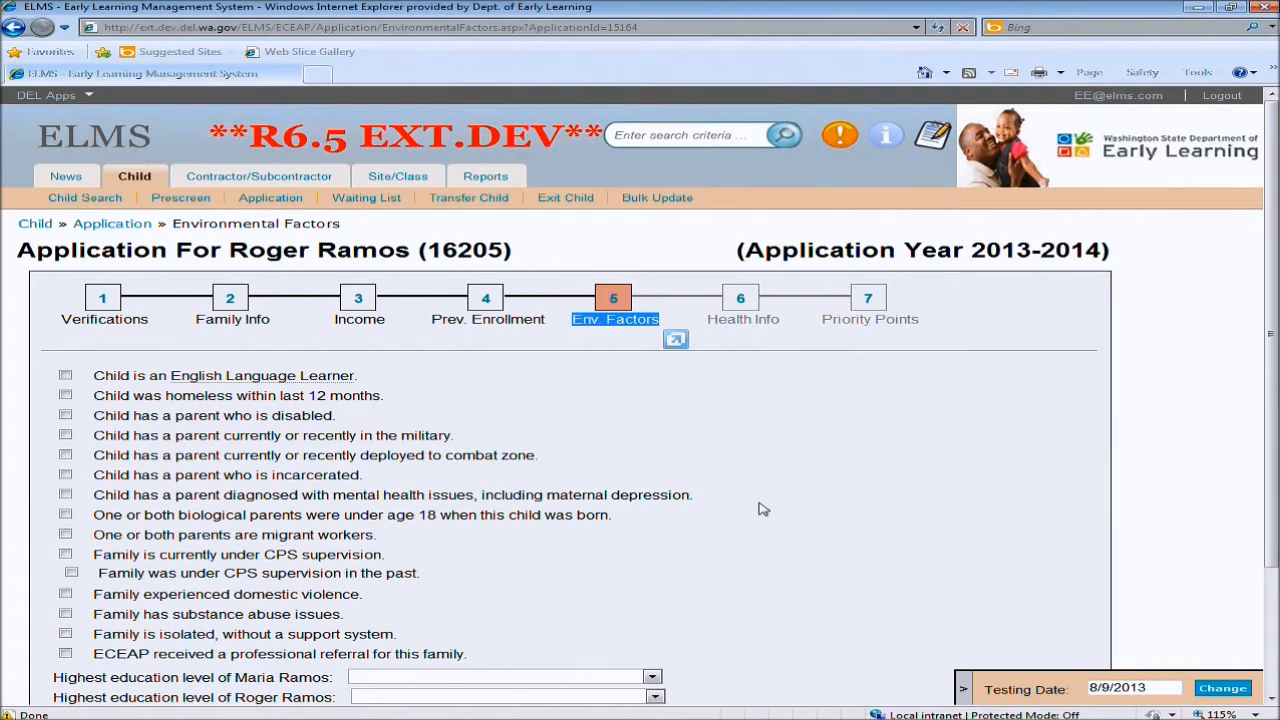
{"action": "left_click", "coordinate": [65, 415]}
{"action": "left_click", "coordinate": [65, 515]}
{"action": "left_click", "coordinate": [65, 634]}
Try marking the factors for a parent in the military and a parent deployed to a combat zone, and clear both again
{"action": "left_click", "coordinate": [476, 440]}
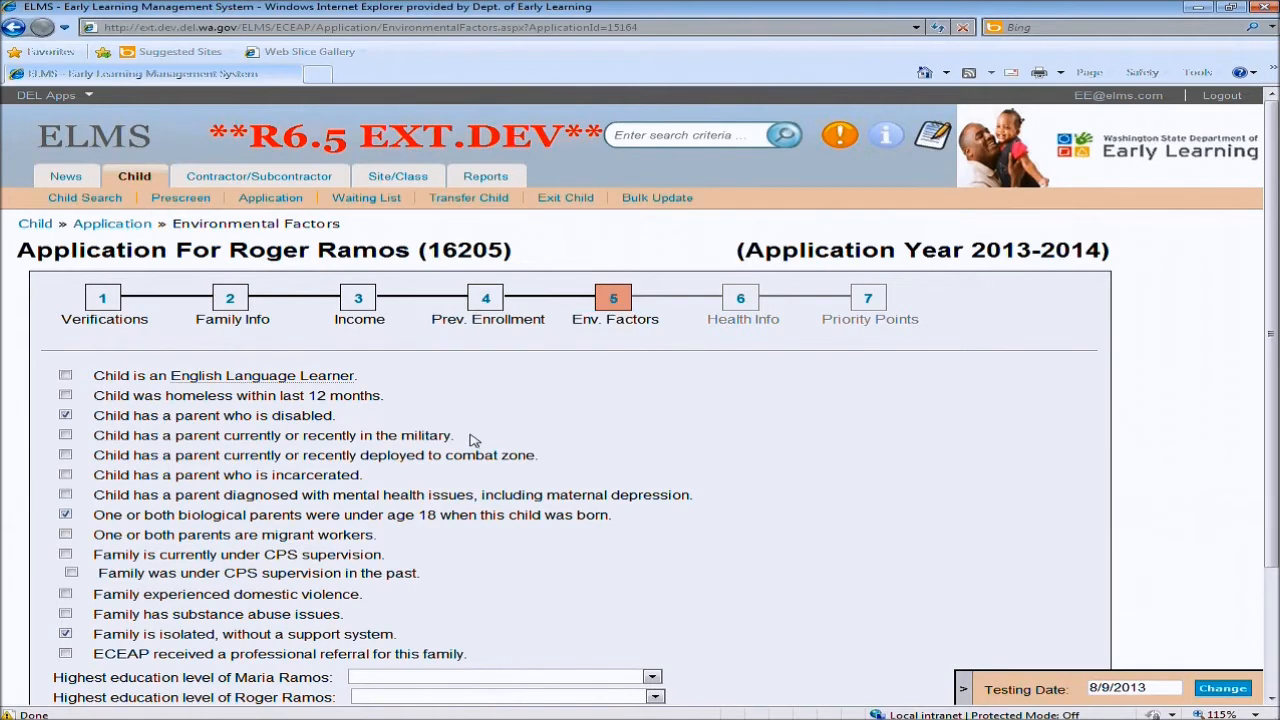
{"action": "triple_click", "coordinate": [476, 440]}
{"action": "left_click", "coordinate": [464, 438]}
{"action": "left_click_drag", "start_coordinate": [97, 443], "coordinate": [455, 437]}
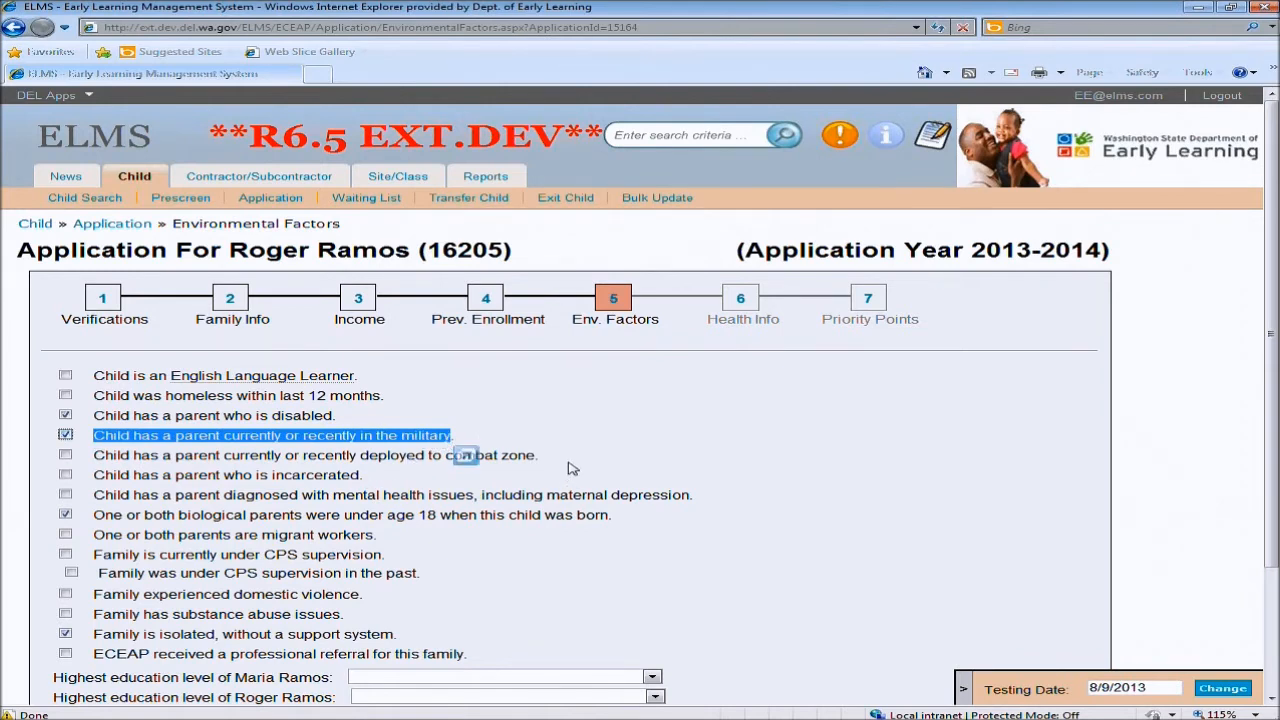
{"action": "left_click_drag", "start_coordinate": [570, 466], "coordinate": [122, 463]}
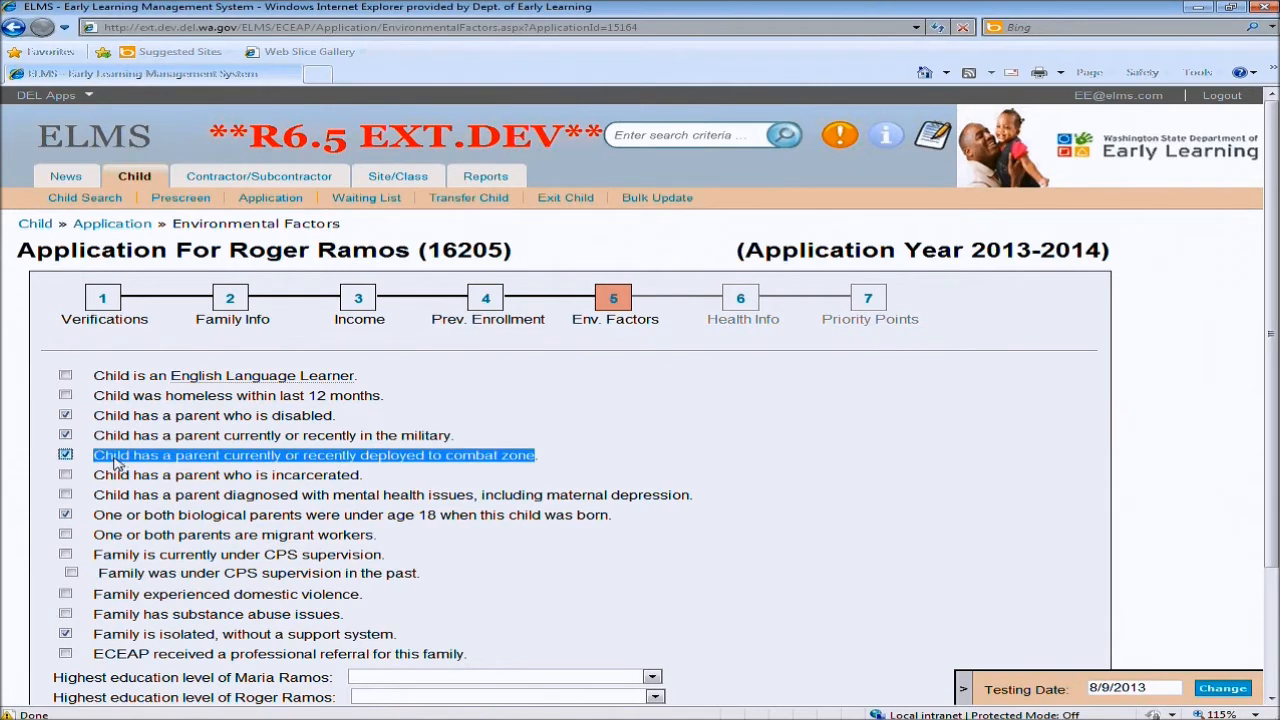
{"action": "left_click", "coordinate": [64, 436]}
{"action": "left_click", "coordinate": [65, 454]}
{"action": "left_click", "coordinate": [500, 433]}
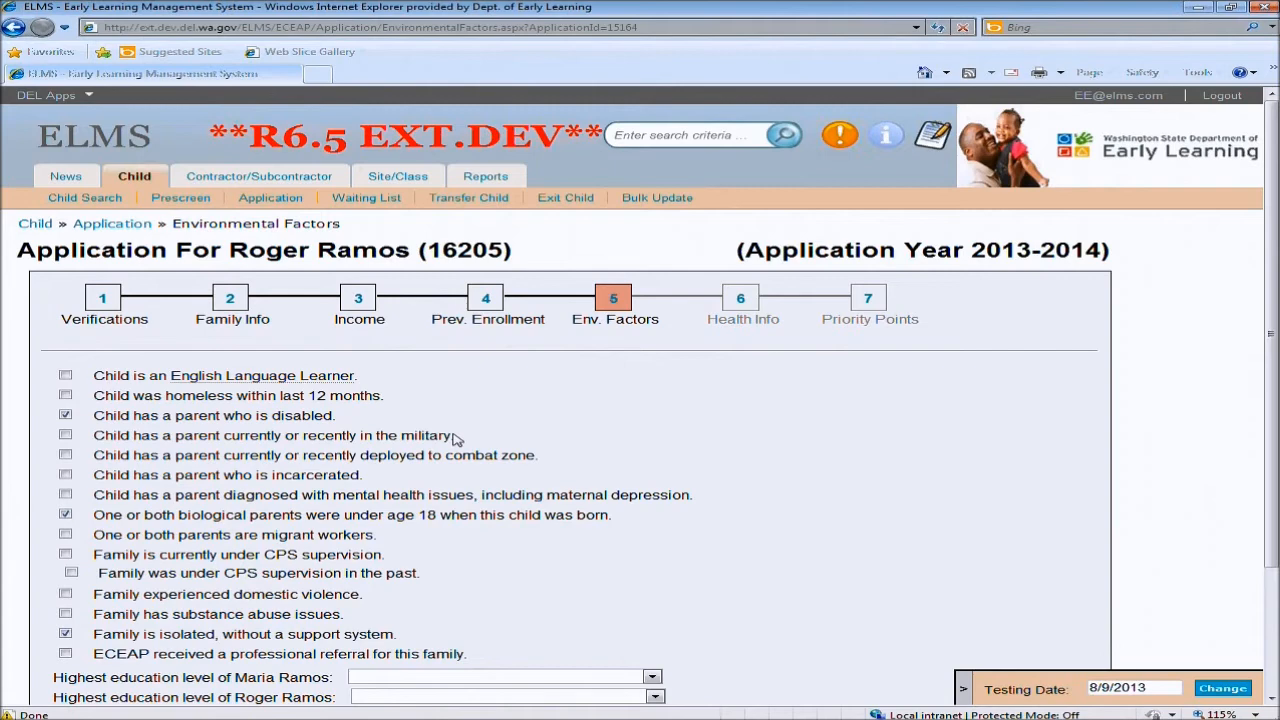
Look through the highest education level options for both parents without choosing any, and continue to the health information page
{"action": "scroll", "coordinate": [786, 560], "scroll_direction": "down", "scroll_amount": 2}
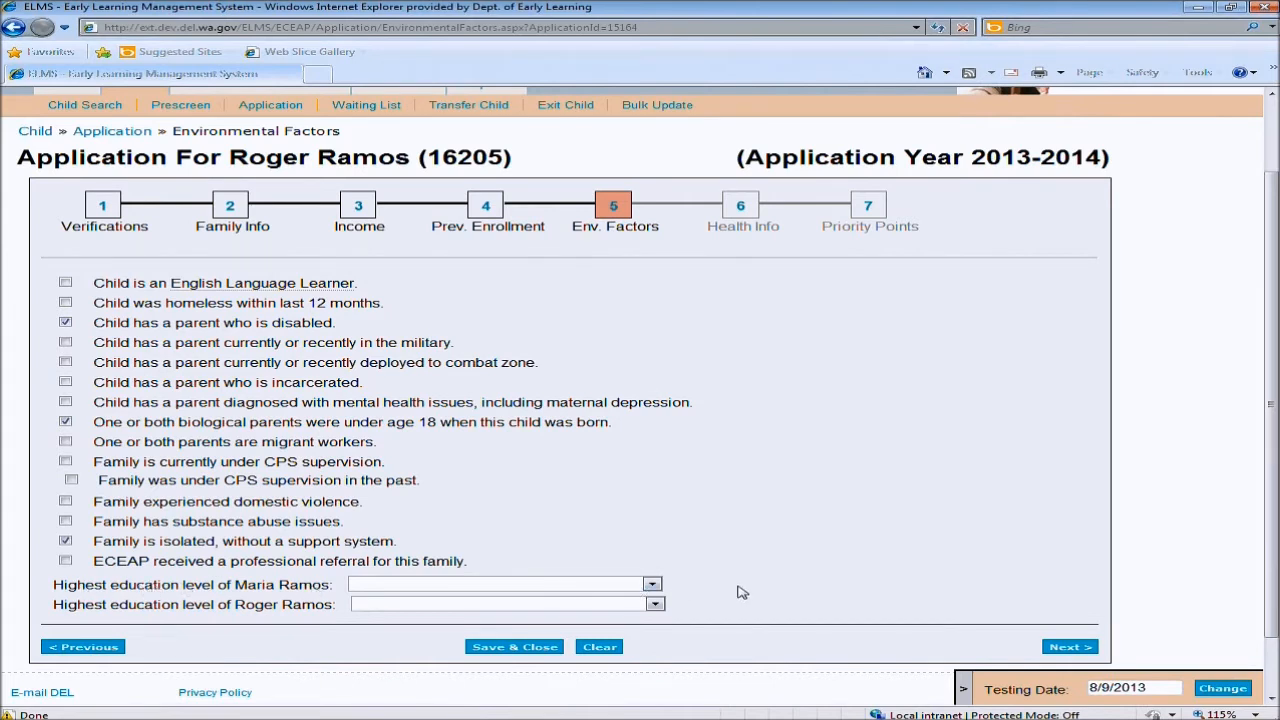
{"action": "left_click", "coordinate": [651, 584]}
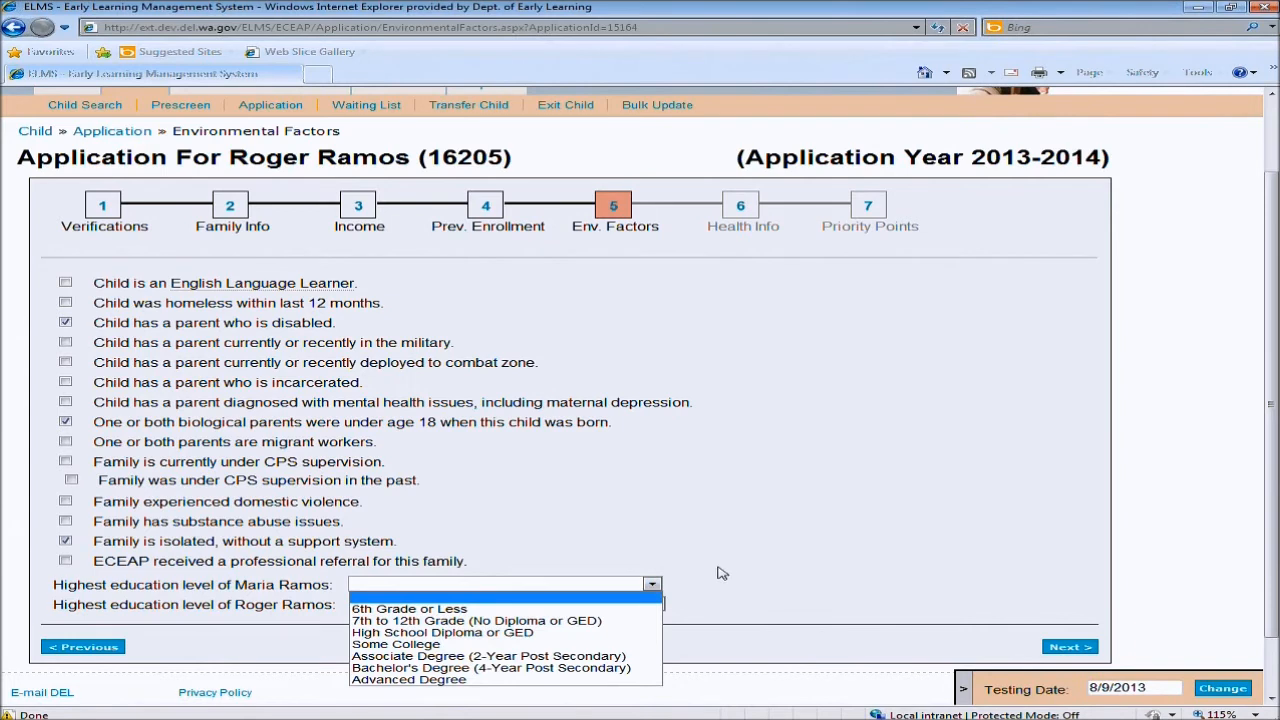
{"action": "left_click", "coordinate": [732, 580]}
{"action": "left_click", "coordinate": [656, 605]}
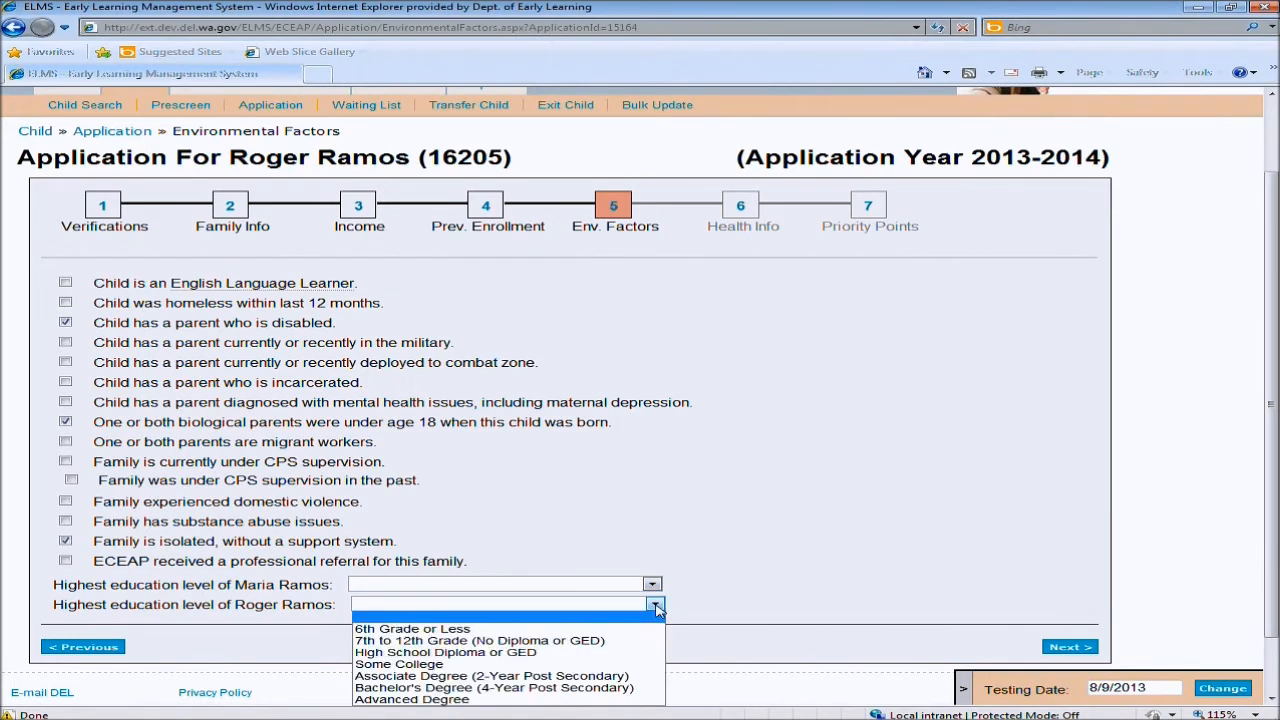
{"action": "left_click", "coordinate": [743, 597]}
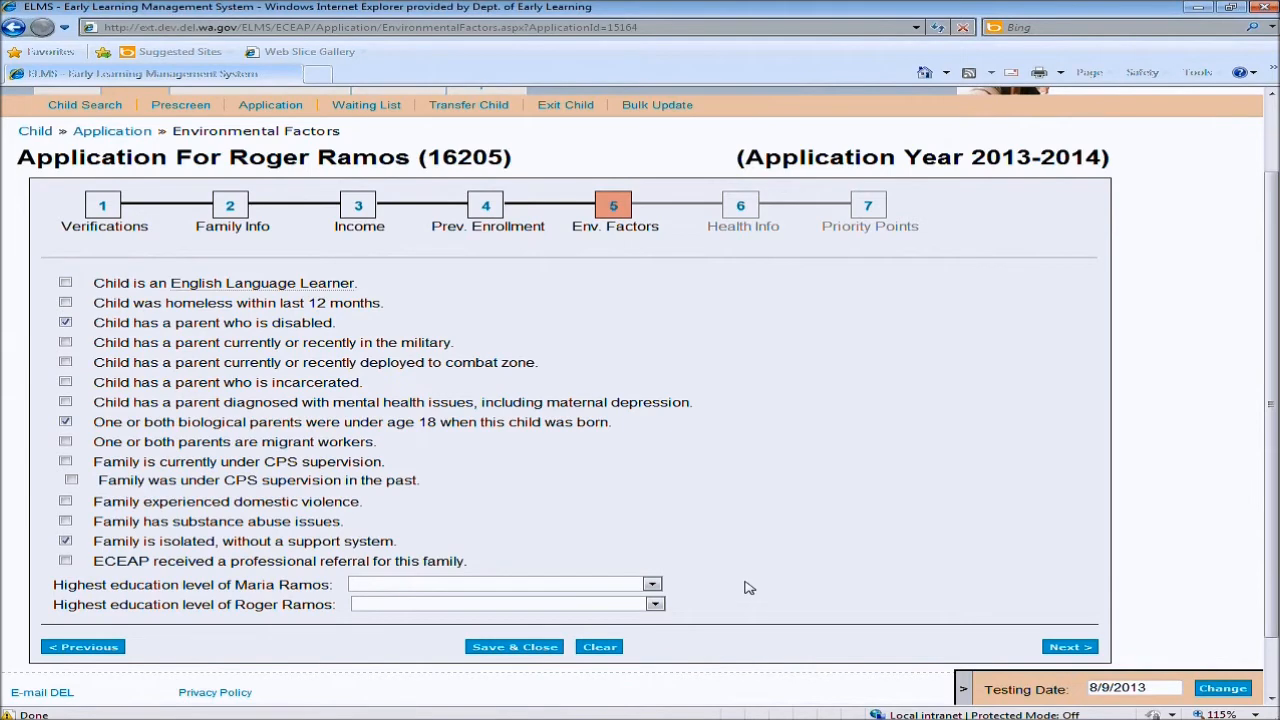
{"action": "left_click", "coordinate": [1064, 648]}
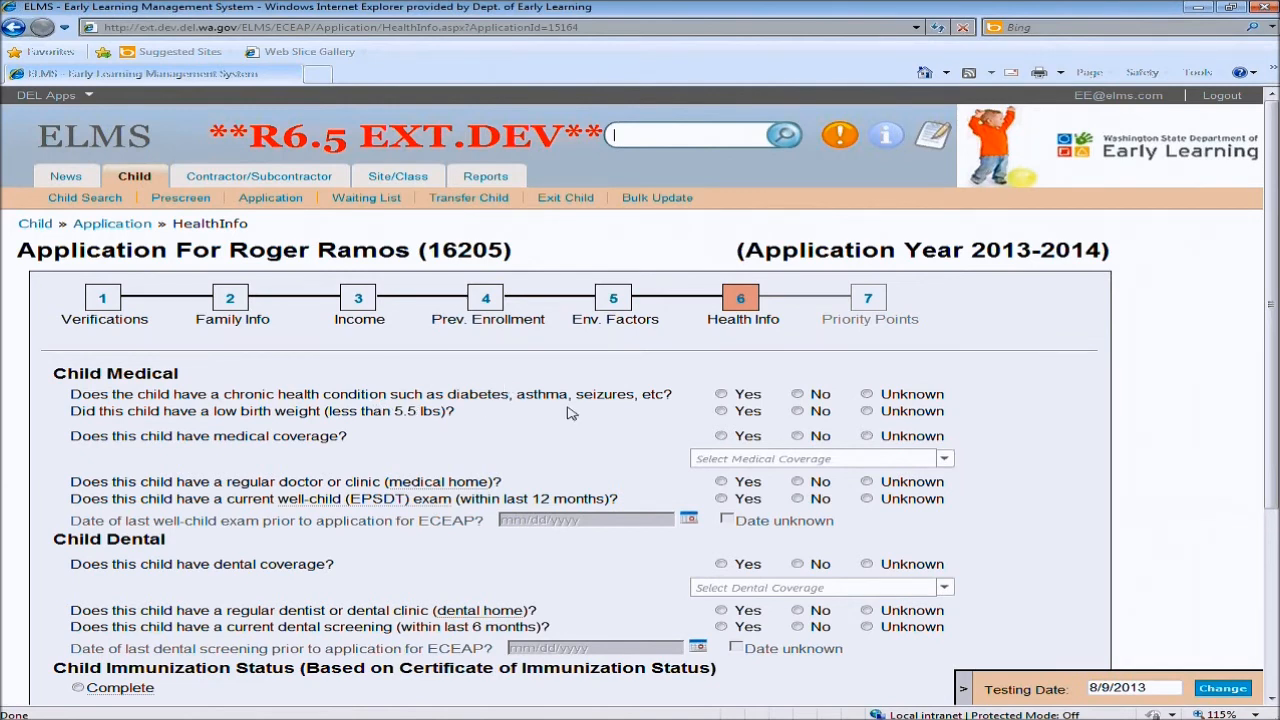
Record a chronic health condition, unknown low birth weight, medical coverage through Private Medical Insurance, and no regular doctor or clinic
{"action": "left_click", "coordinate": [724, 396]}
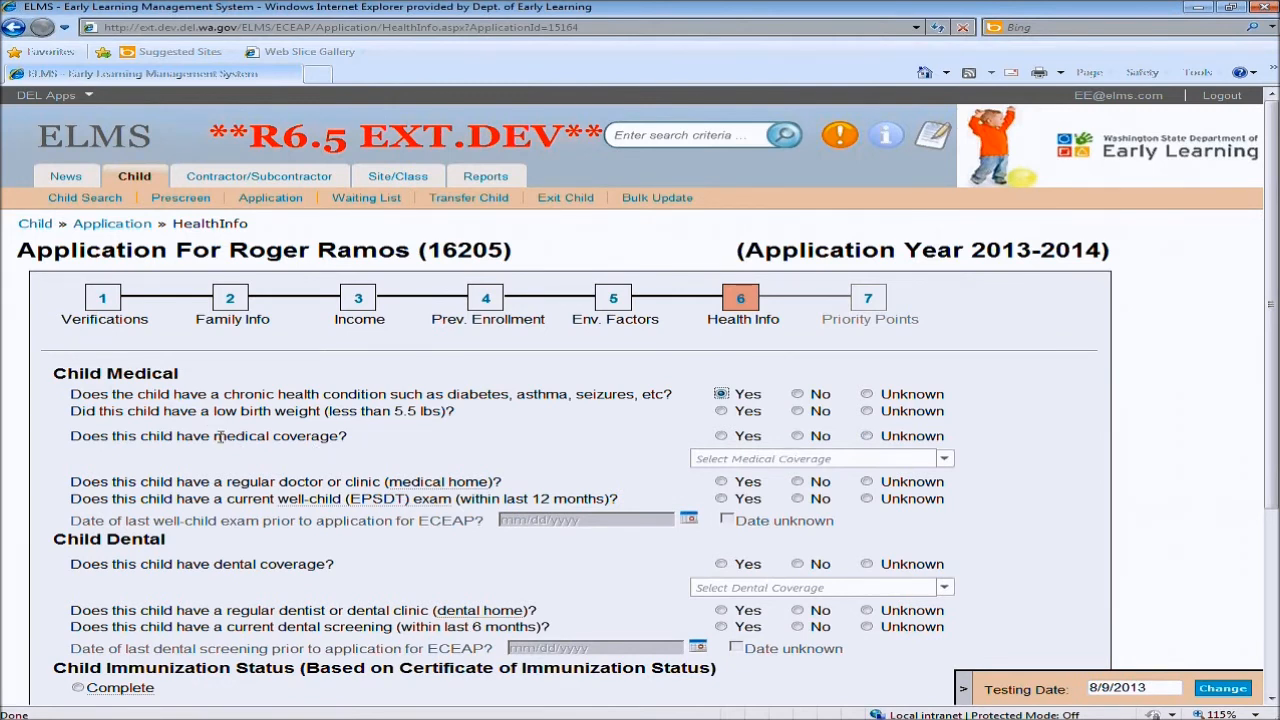
{"action": "left_click", "coordinate": [866, 412]}
{"action": "left_click", "coordinate": [721, 437]}
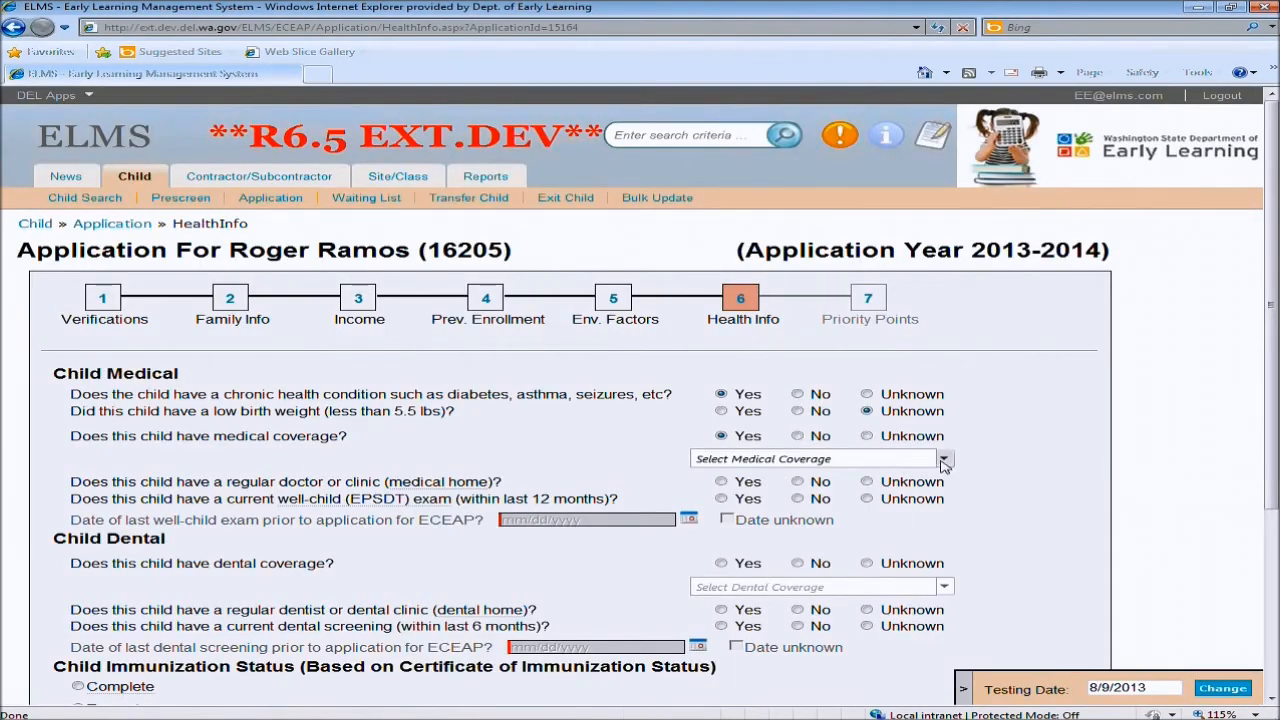
{"action": "left_click", "coordinate": [943, 460]}
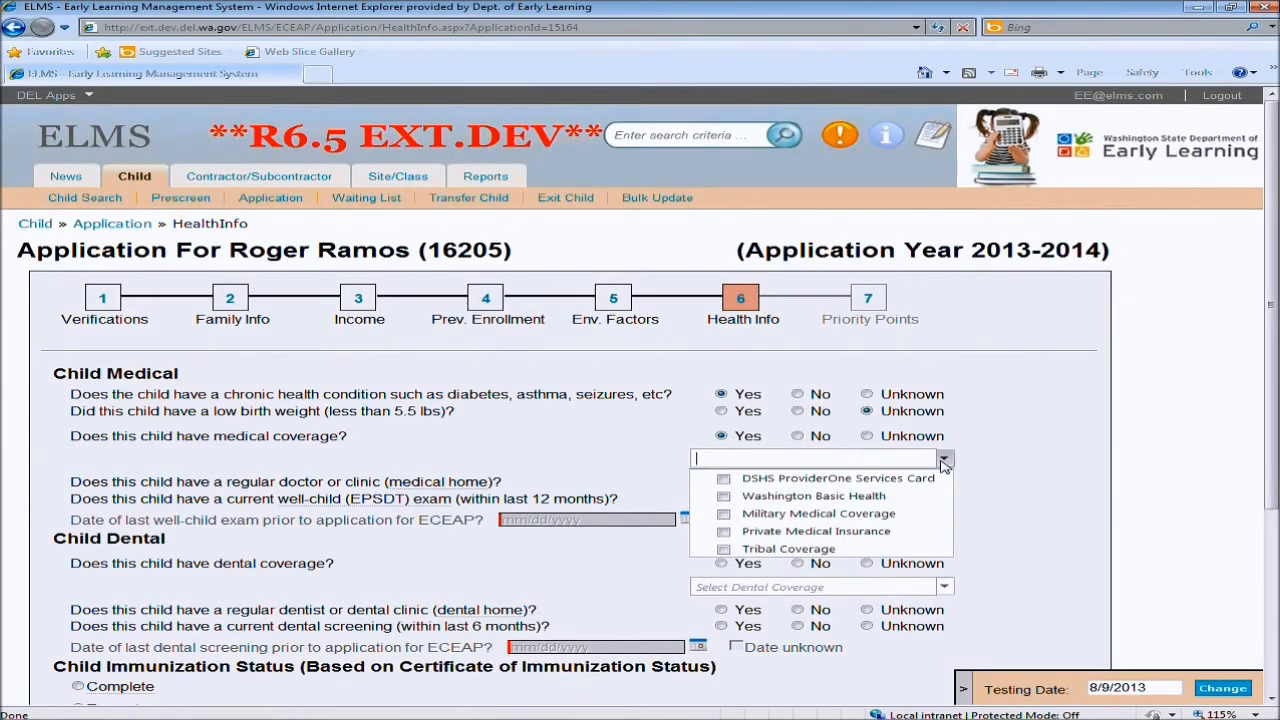
{"action": "left_click", "coordinate": [724, 533]}
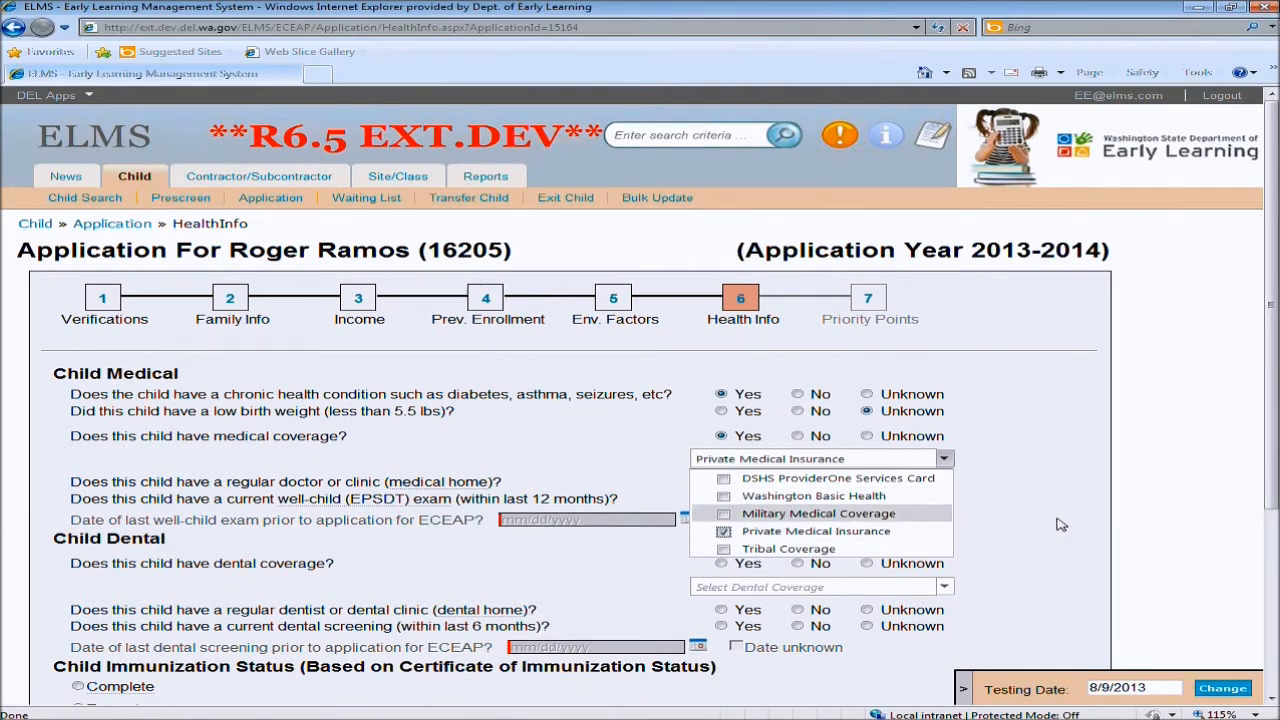
{"action": "left_click", "coordinate": [1030, 532]}
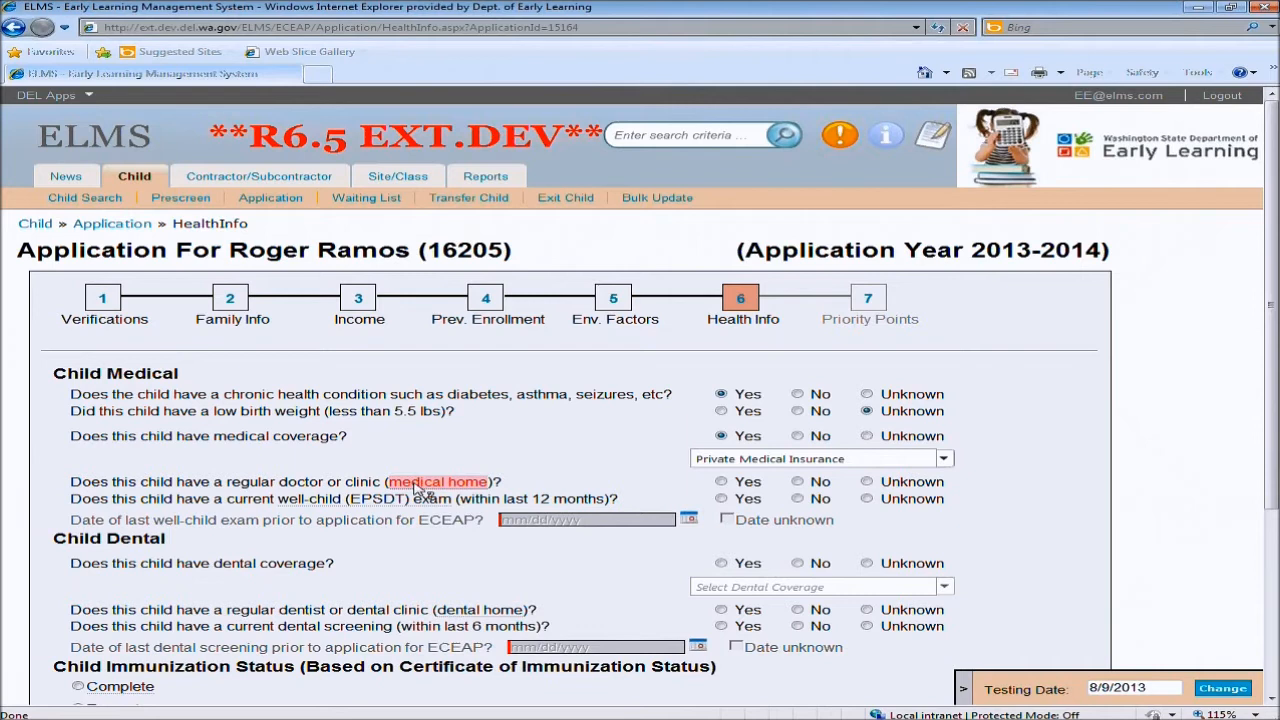
{"action": "mouse_move", "coordinate": [420, 488]}
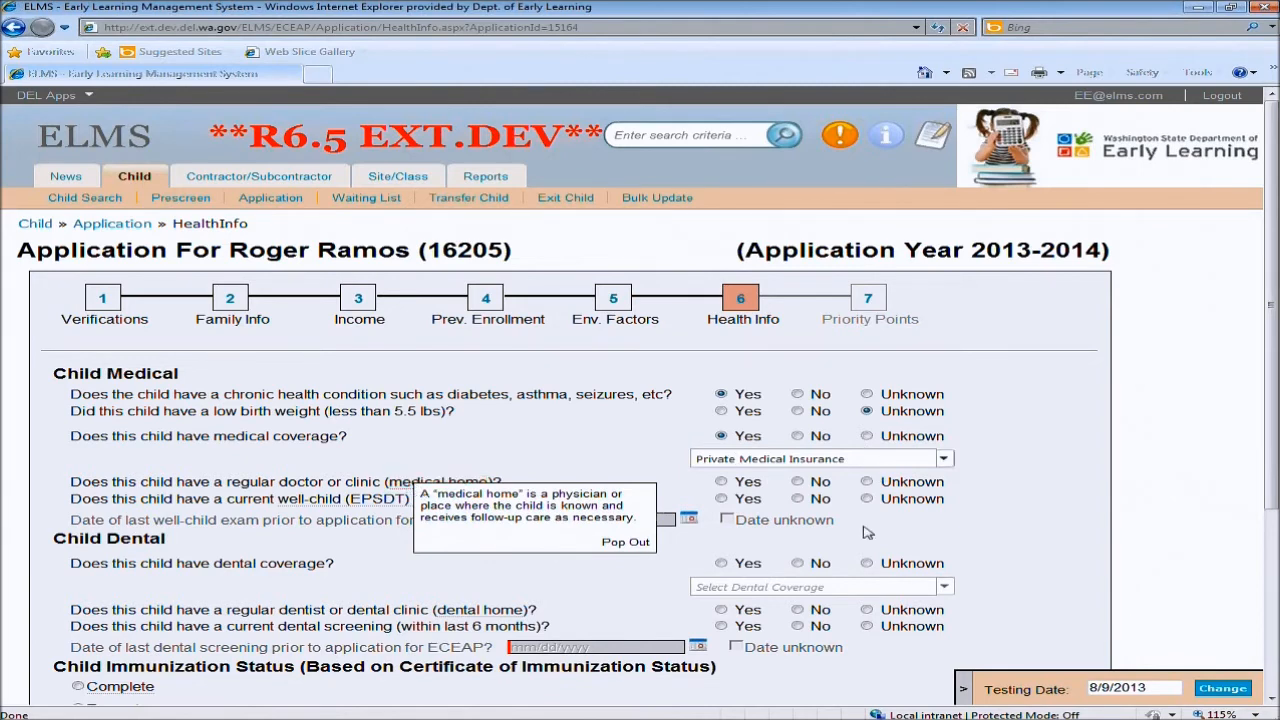
{"action": "left_click", "coordinate": [797, 482]}
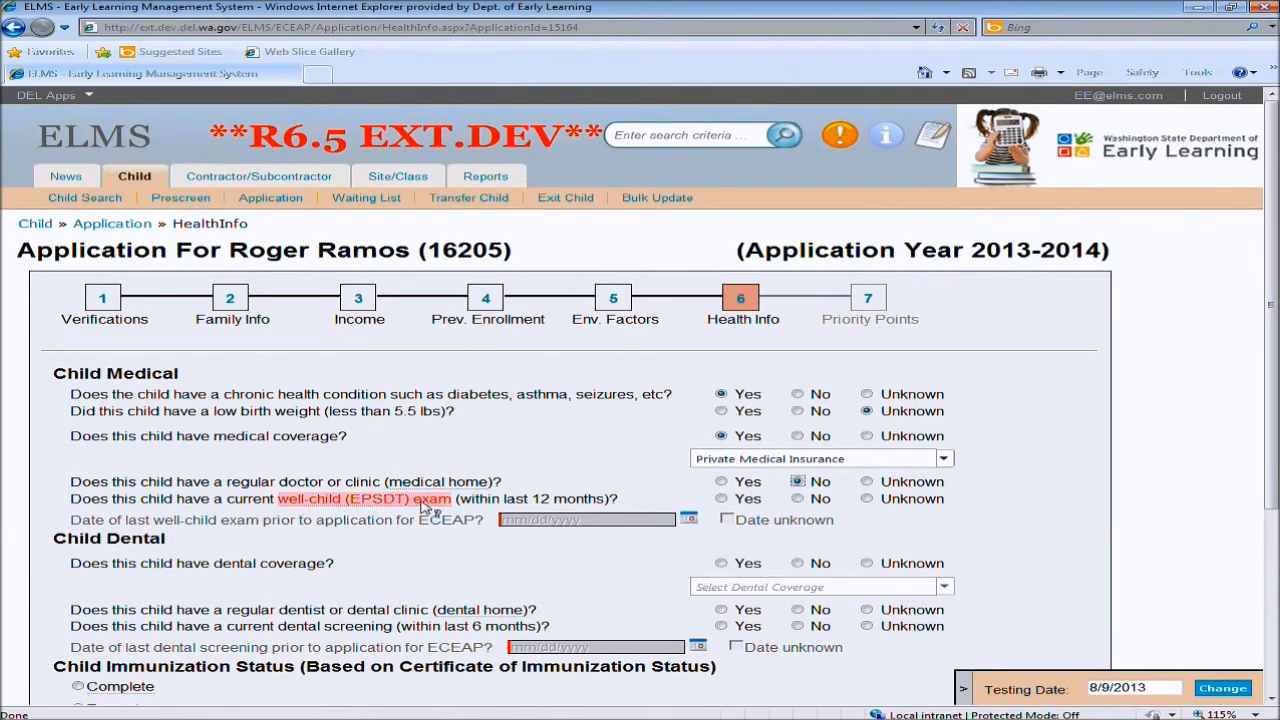
Record a current well-child exam with an unknown date, and answer No to dental coverage, a regular dentist and a current dental screening
{"action": "left_click", "coordinate": [721, 499]}
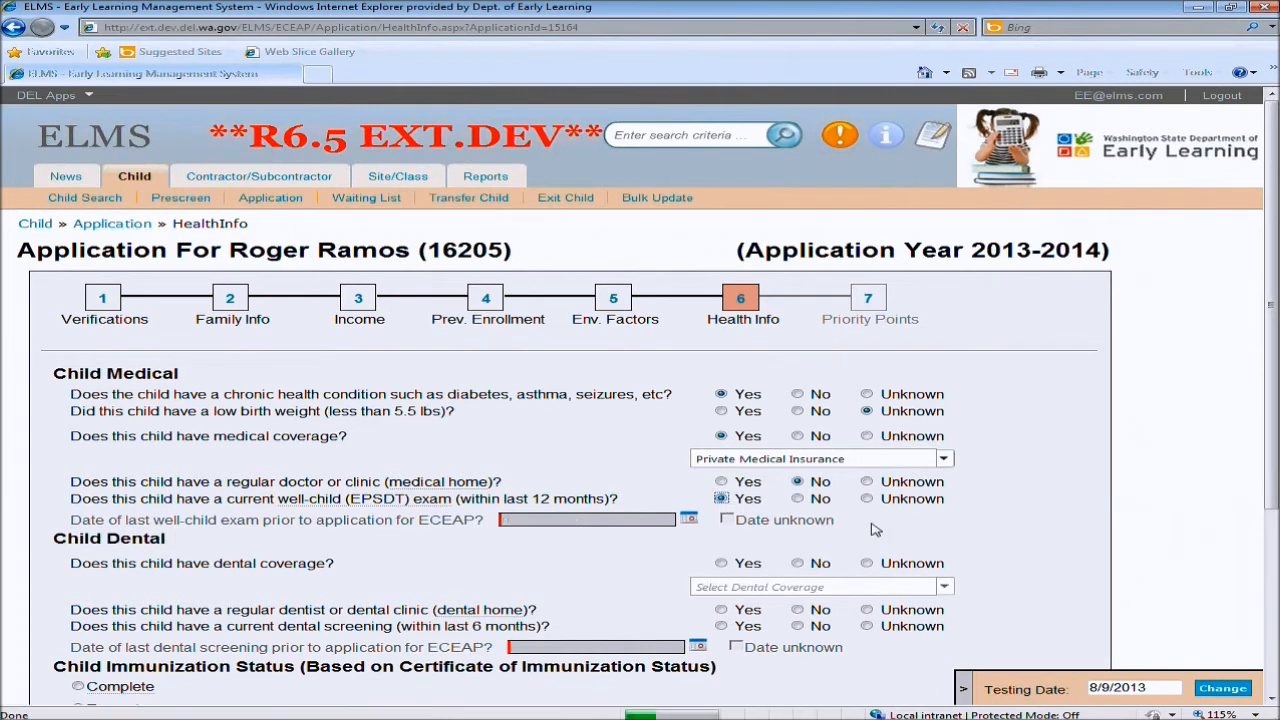
{"action": "left_click", "coordinate": [728, 521]}
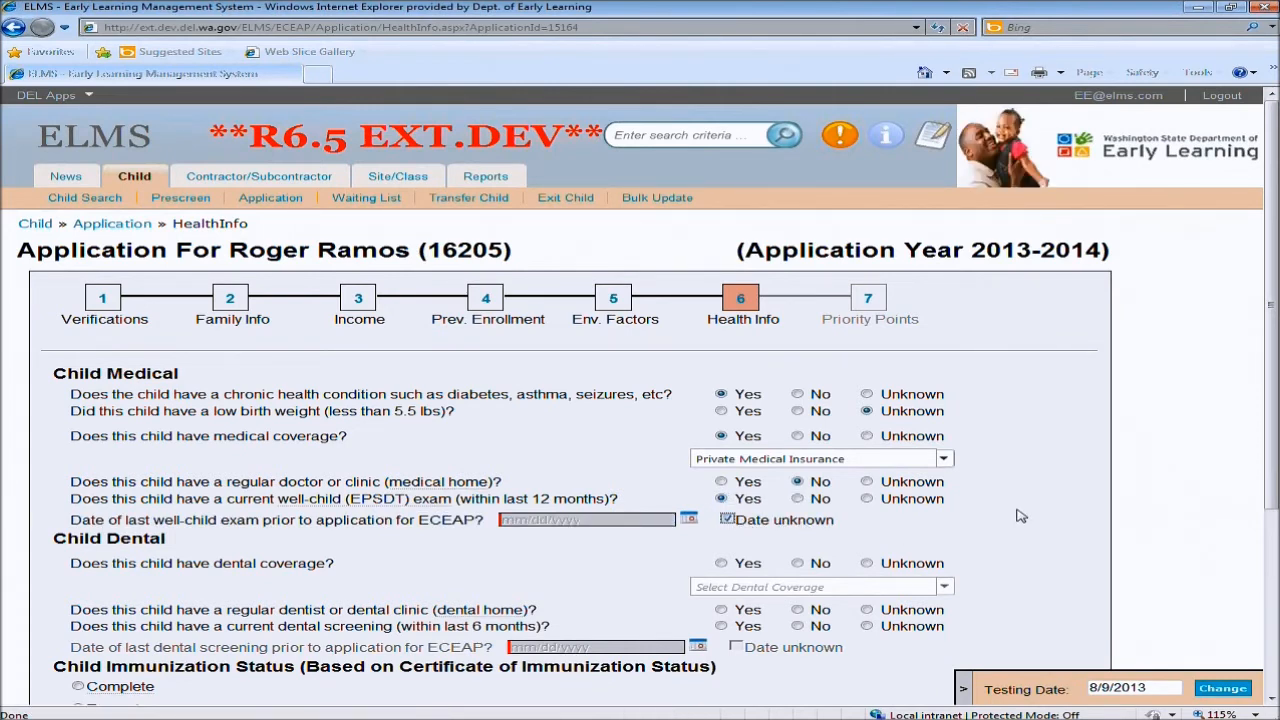
{"action": "scroll", "coordinate": [1018, 535], "scroll_direction": "down", "scroll_amount": 2}
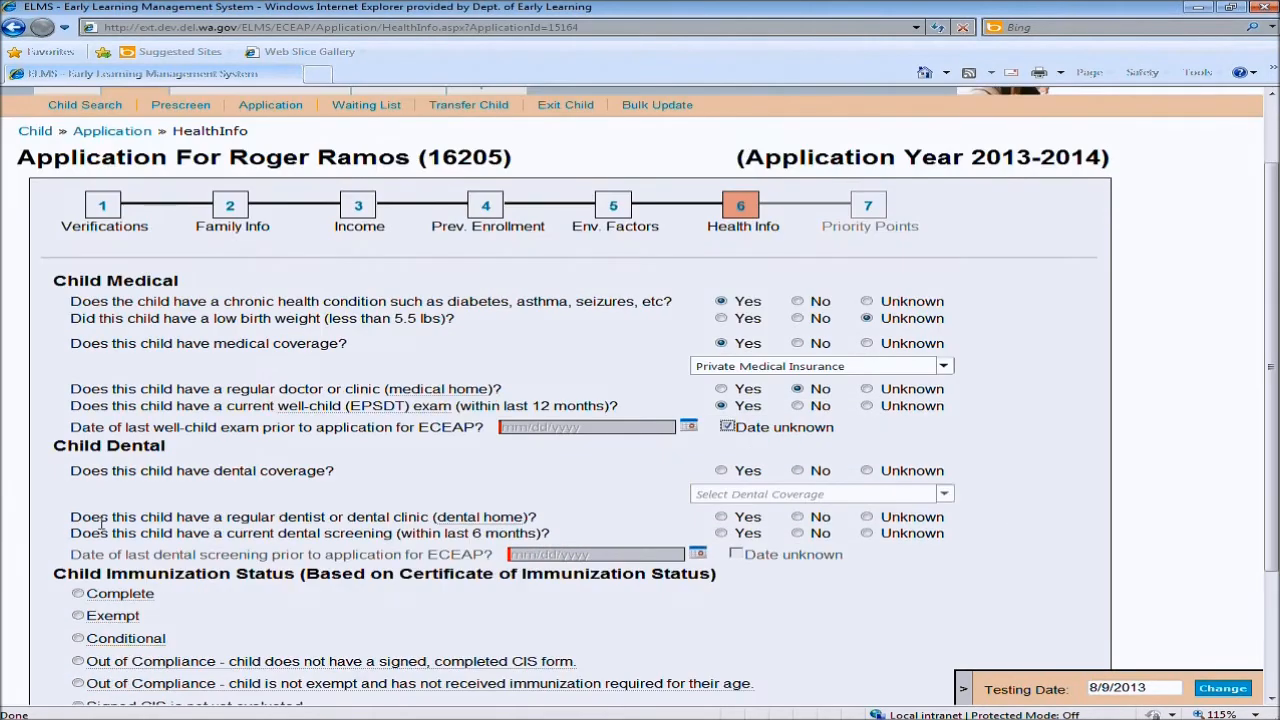
{"action": "left_click", "coordinate": [798, 470]}
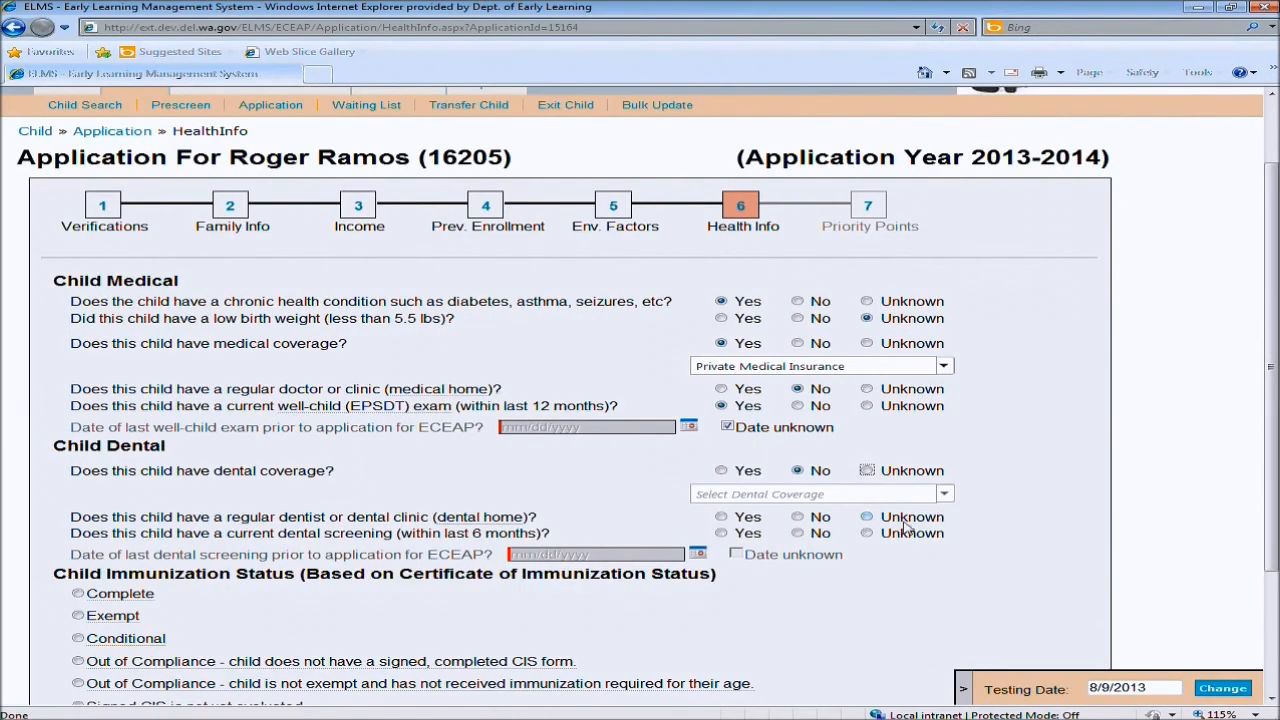
{"action": "left_click", "coordinate": [797, 517]}
{"action": "left_click", "coordinate": [797, 533]}
{"action": "scroll", "coordinate": [898, 576], "scroll_direction": "down", "scroll_amount": 1}
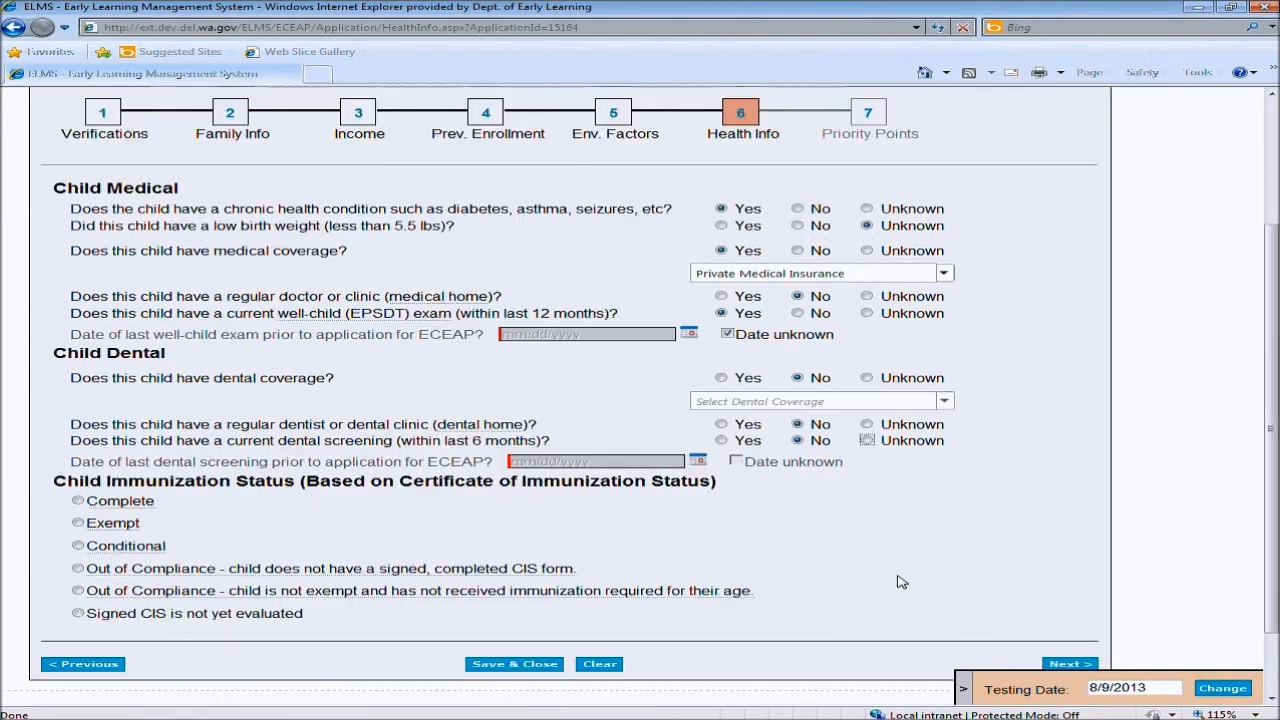
Set the immunization status to Out of Compliance for no signed, completed CIS form, and continue to the priority points page
{"action": "scroll", "coordinate": [770, 490], "scroll_direction": "down", "scroll_amount": 1}
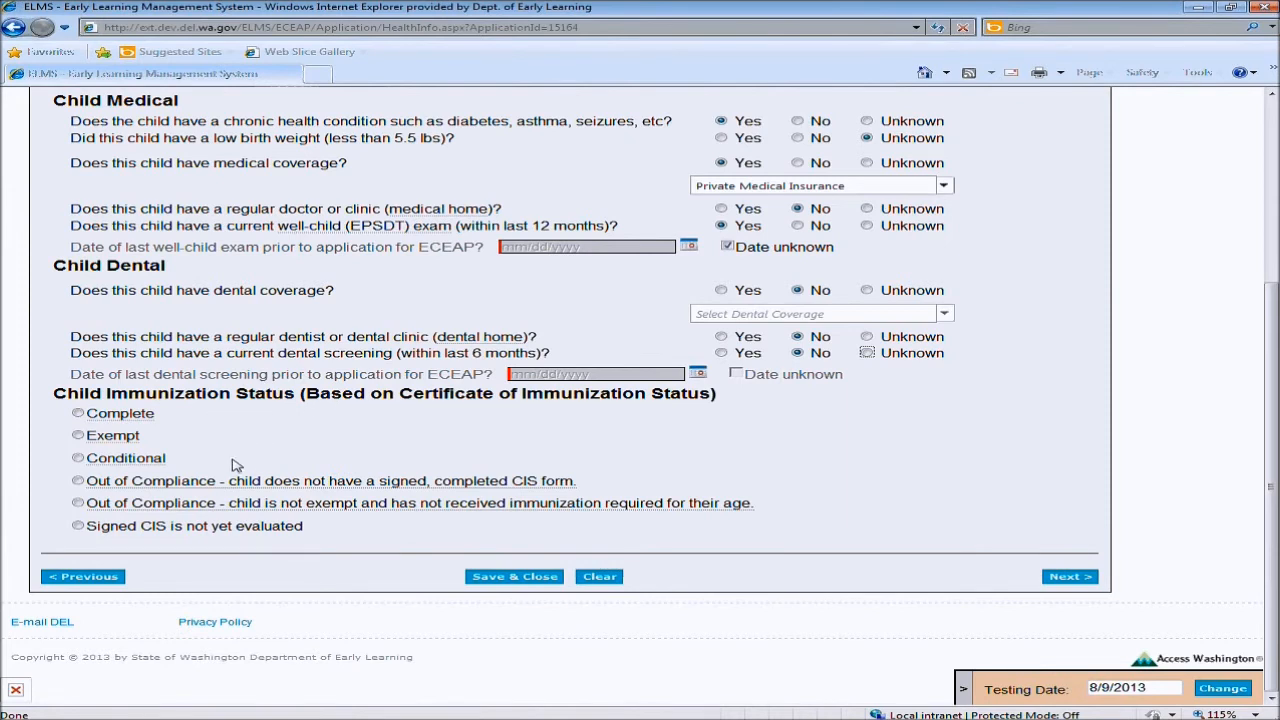
{"action": "left_click", "coordinate": [78, 481]}
{"action": "scroll", "coordinate": [955, 557], "scroll_direction": "up", "scroll_amount": 2}
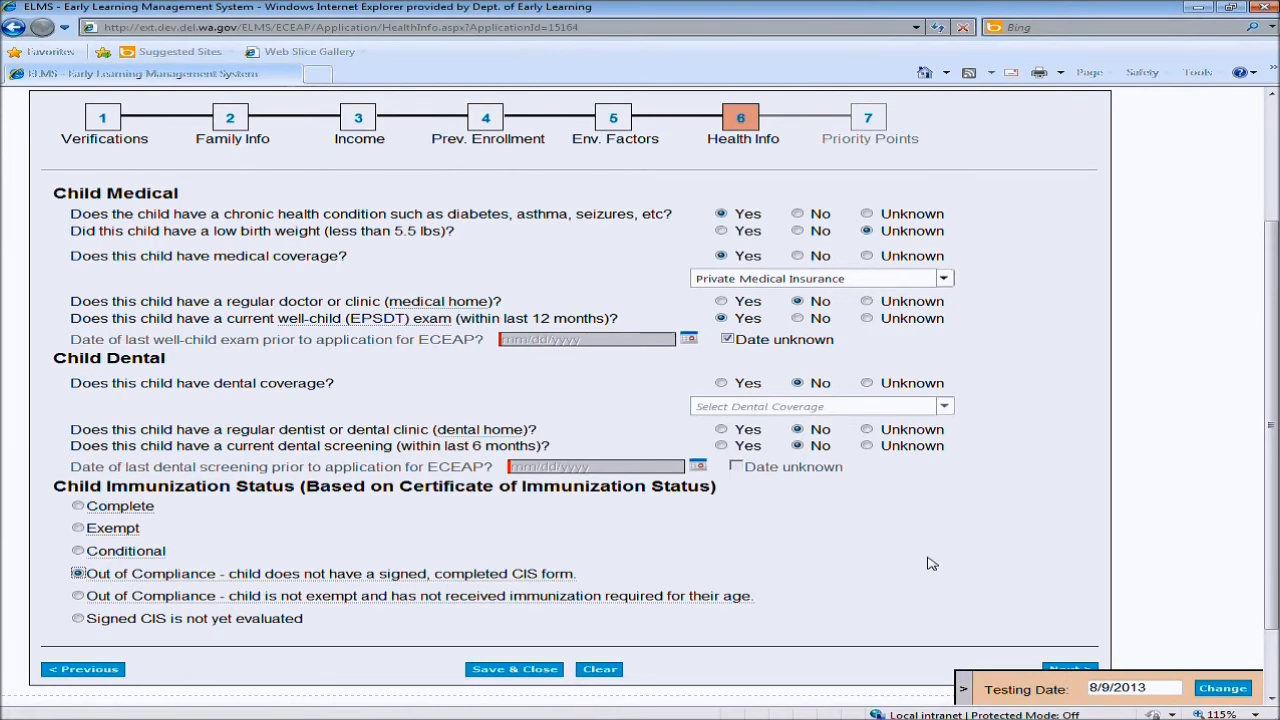
{"action": "scroll", "coordinate": [937, 565], "scroll_direction": "down", "scroll_amount": 2}
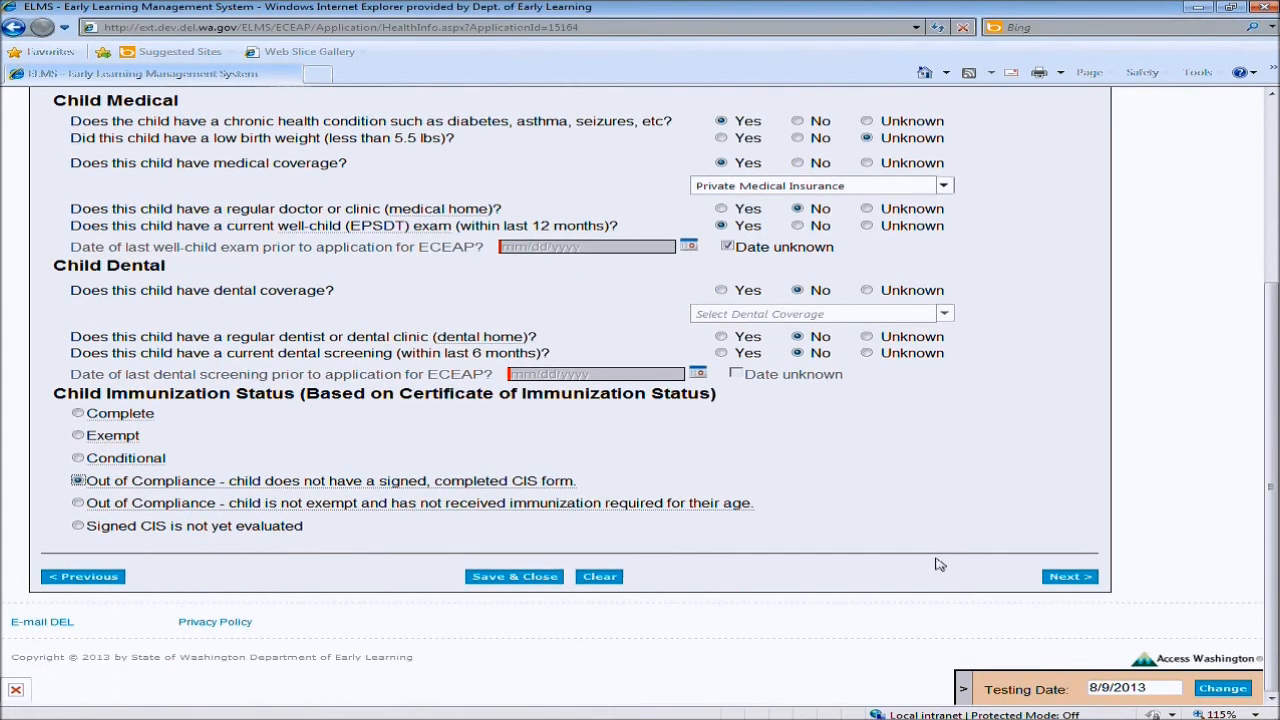
{"action": "left_click", "coordinate": [1066, 582]}
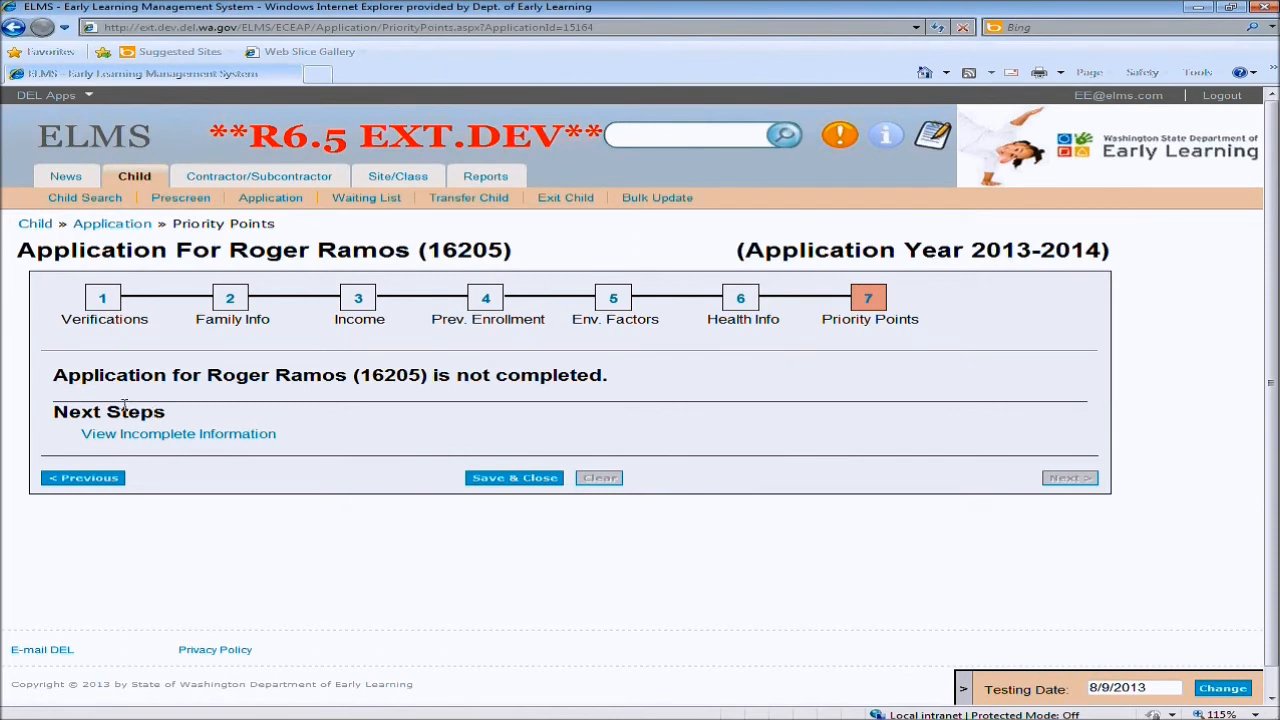
Fill in the incomplete education levels: 7th to 12th Grade (No Diploma or GED) for the first parent, High School Diploma or GED for the second
{"action": "left_click_drag", "start_coordinate": [50, 383], "coordinate": [620, 392]}
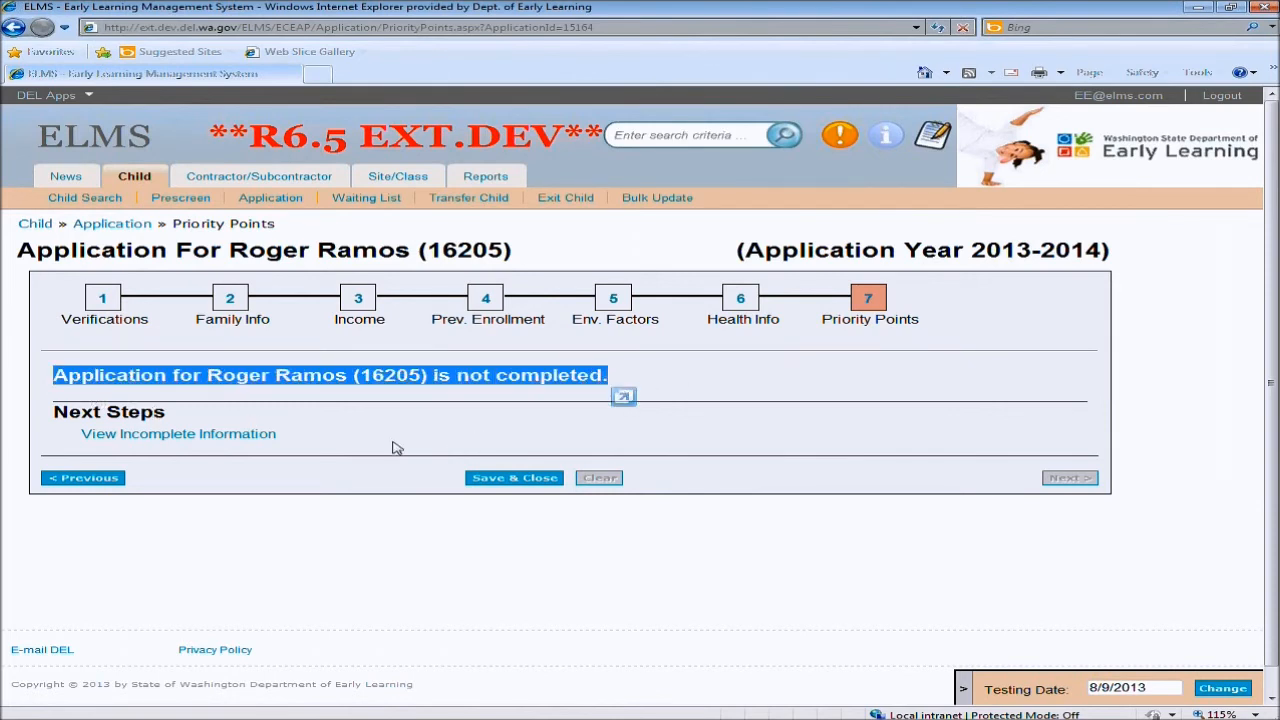
{"action": "left_click_drag", "start_coordinate": [348, 439], "coordinate": [135, 448]}
{"action": "left_click", "coordinate": [137, 440]}
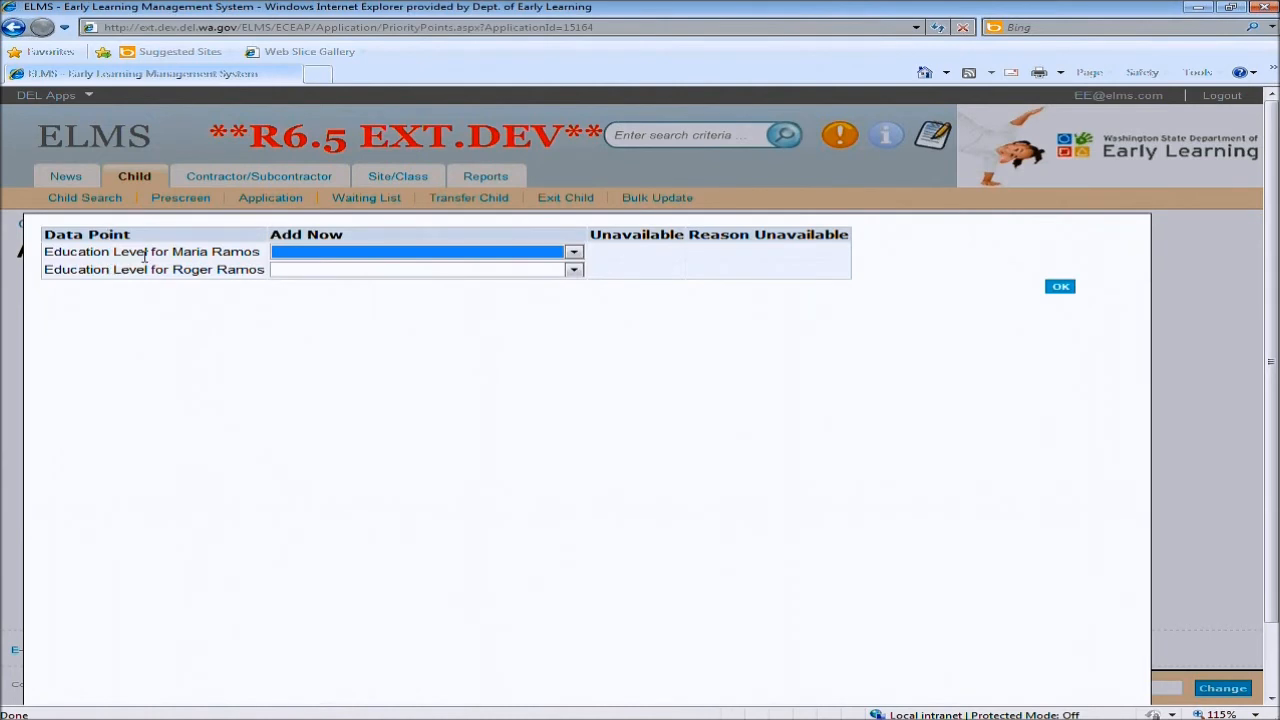
{"action": "left_click", "coordinate": [574, 252]}
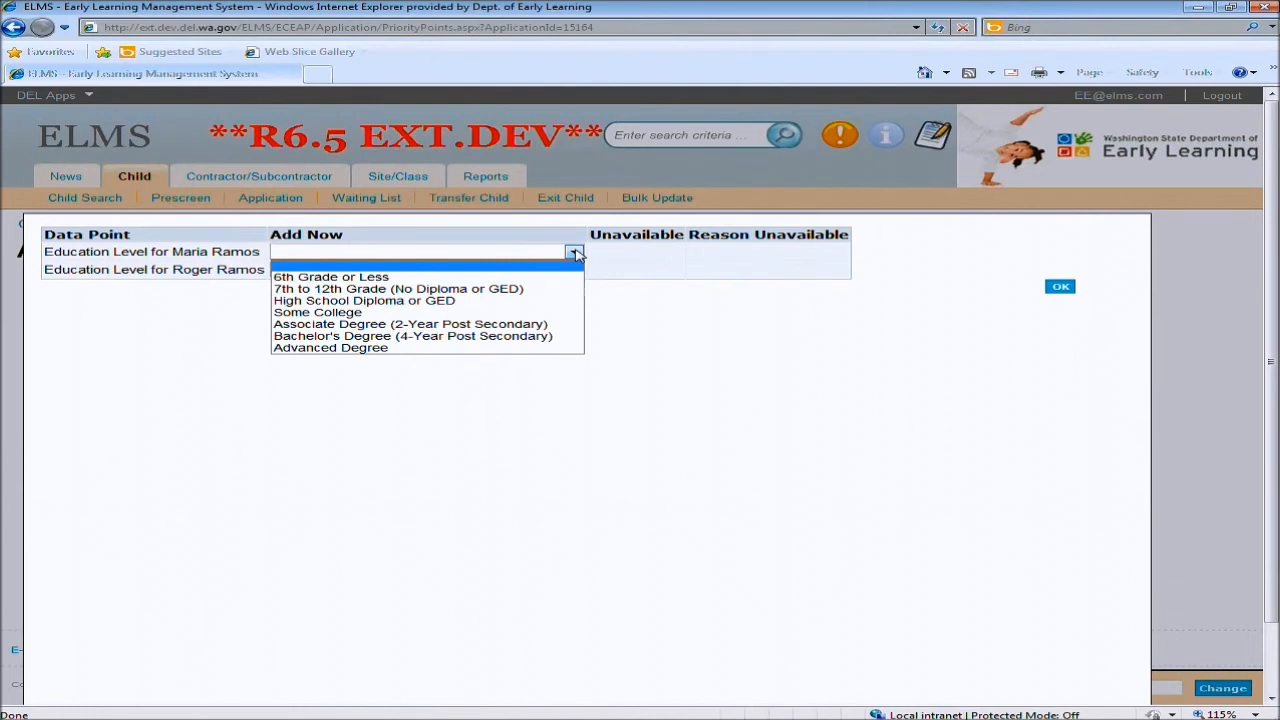
{"action": "left_click", "coordinate": [355, 289]}
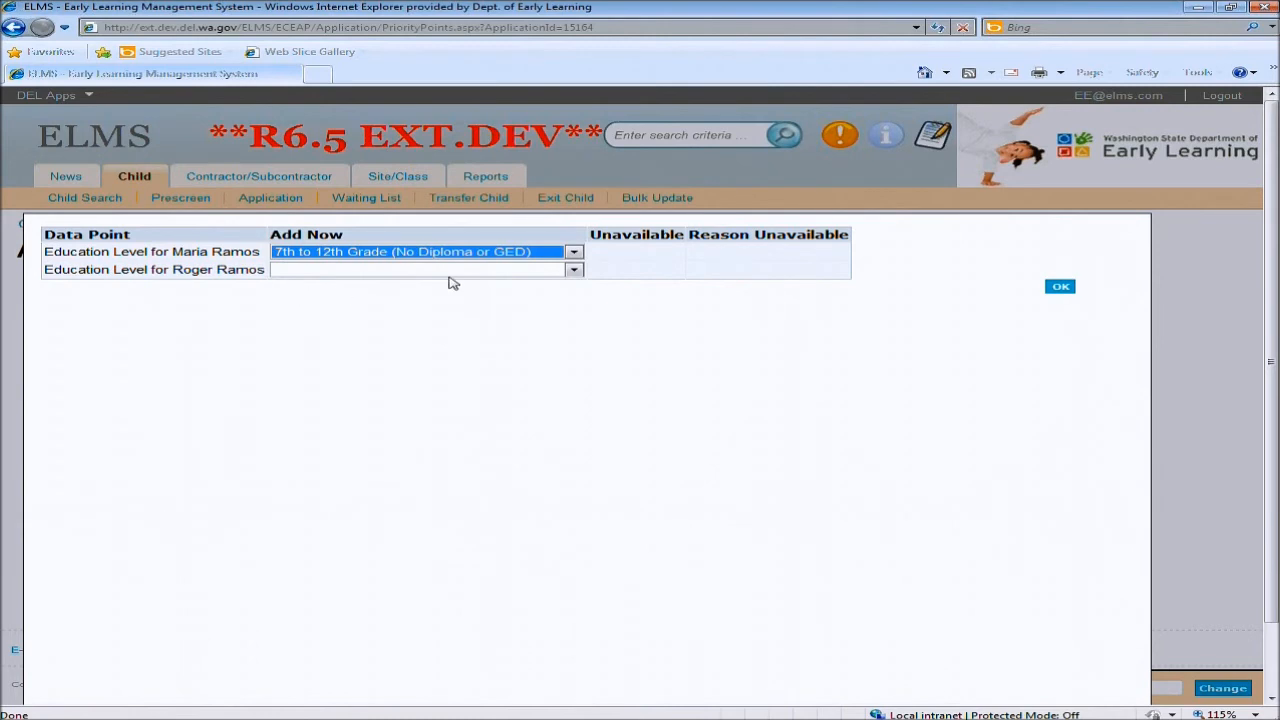
{"action": "left_click", "coordinate": [574, 270]}
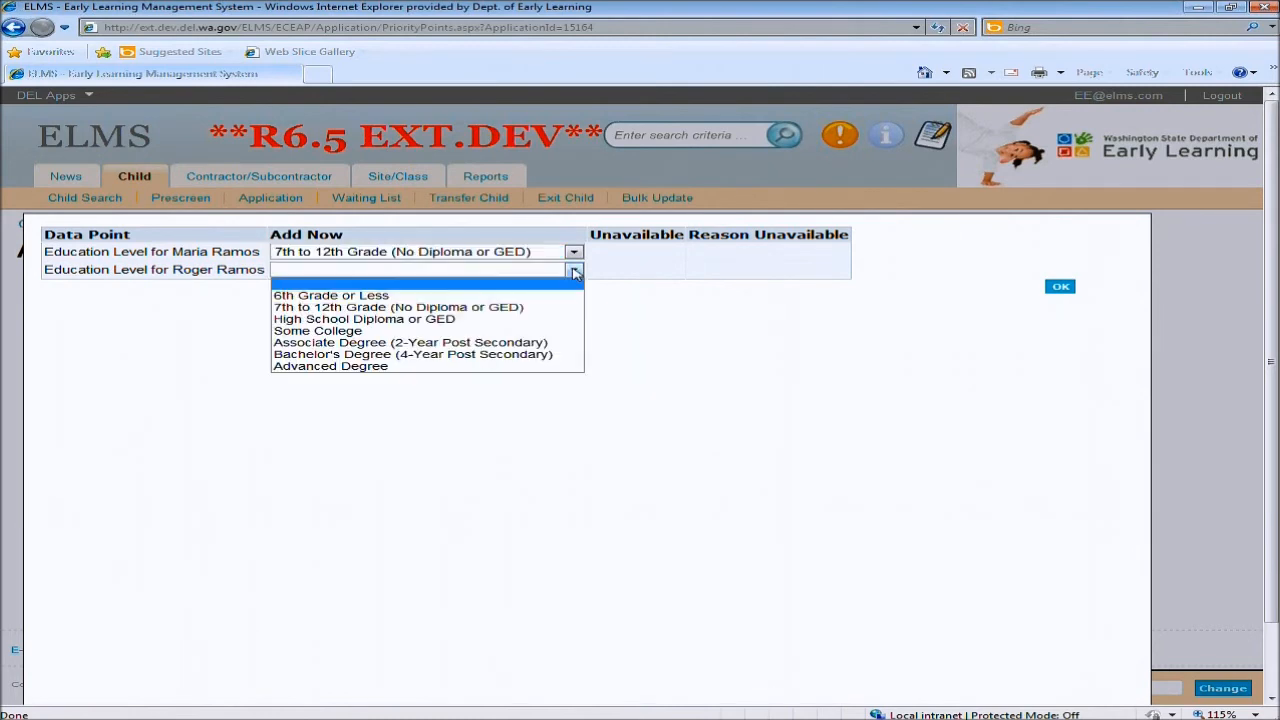
{"action": "left_click", "coordinate": [482, 320]}
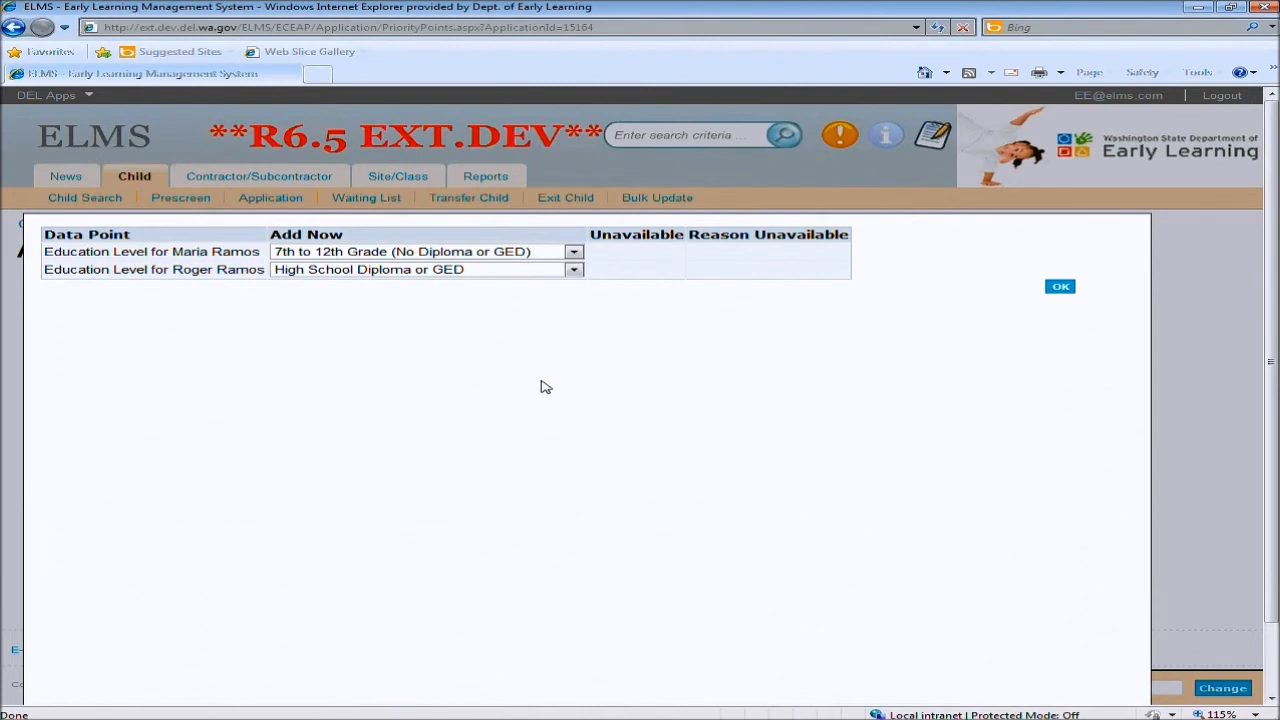
{"action": "left_click", "coordinate": [1061, 287]}
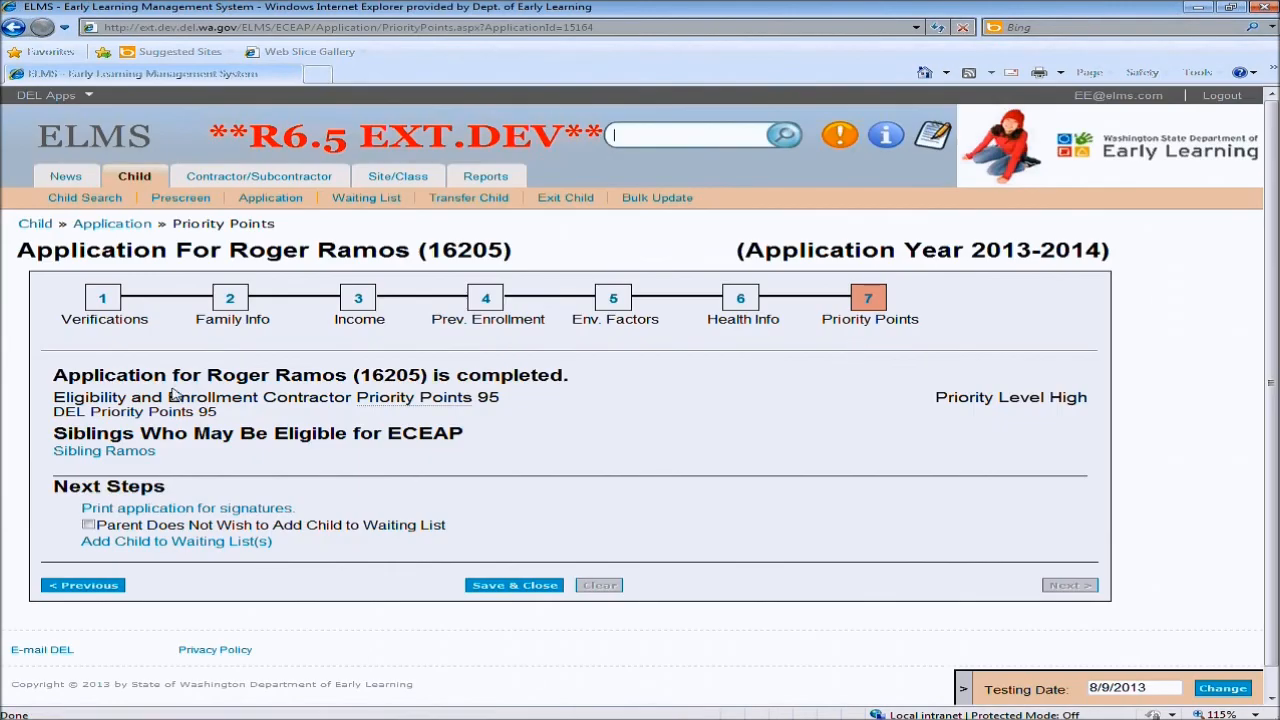
Examine the application's completion status, priority points, priority level, eligible siblings and next steps
{"action": "left_click_drag", "start_coordinate": [60, 374], "coordinate": [588, 388]}
{"action": "left_click", "coordinate": [538, 428]}
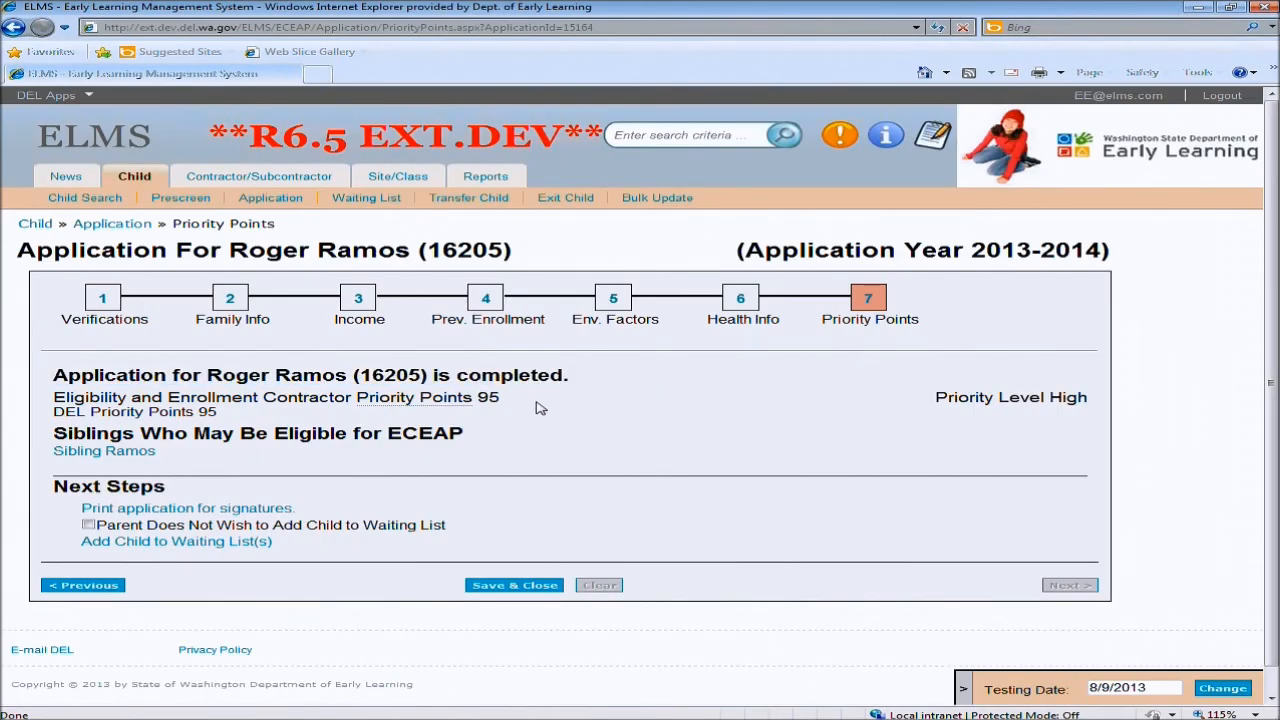
{"action": "left_click_drag", "start_coordinate": [518, 403], "coordinate": [380, 403]}
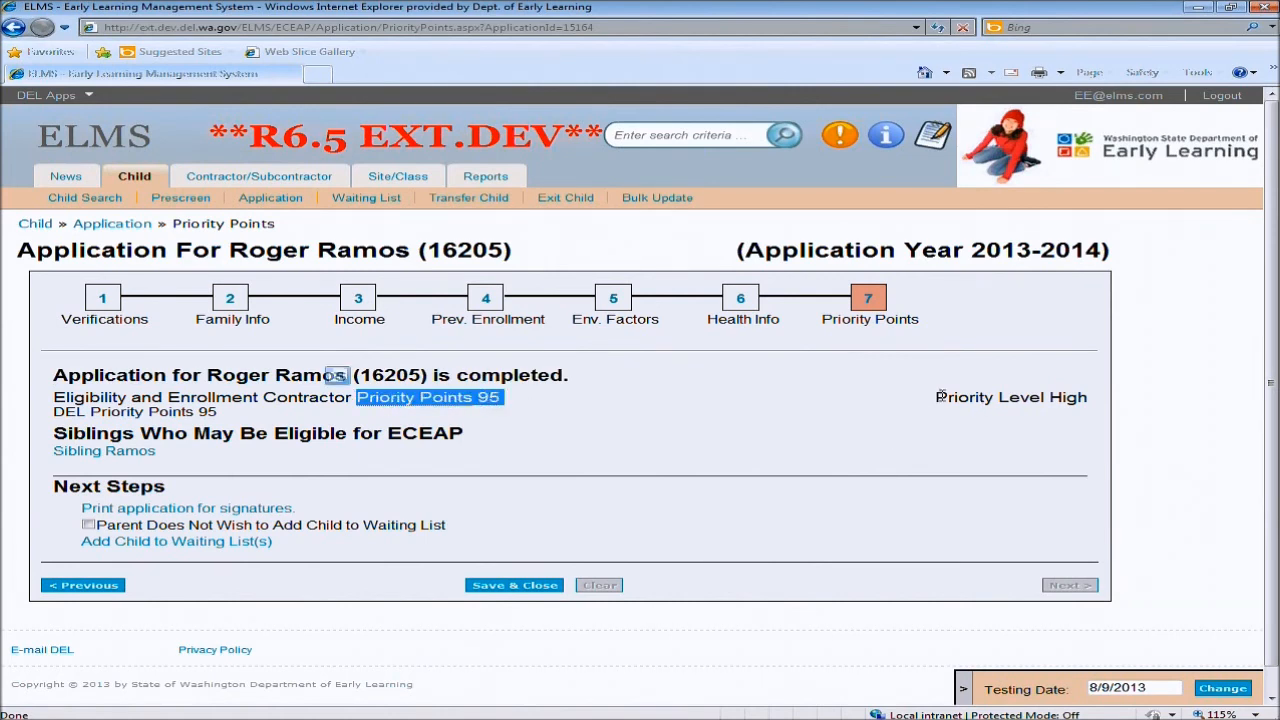
{"action": "left_click_drag", "start_coordinate": [936, 402], "coordinate": [1099, 400]}
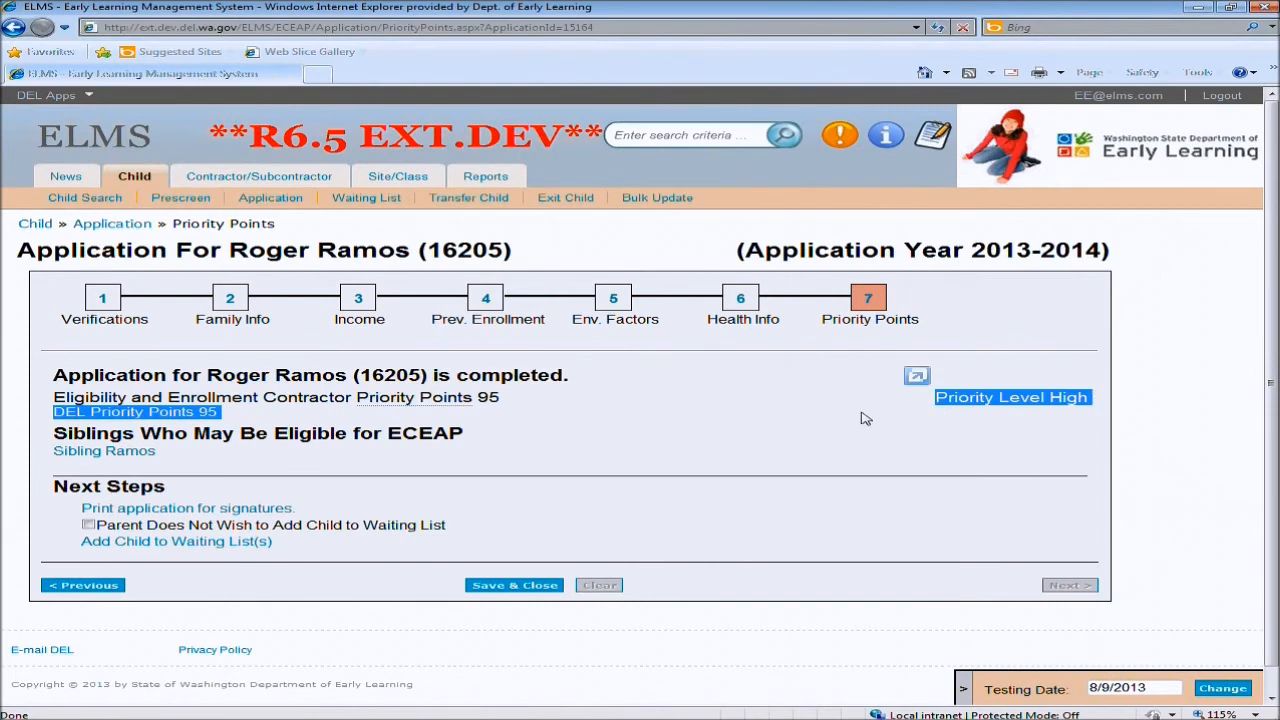
{"action": "left_click", "coordinate": [687, 451]}
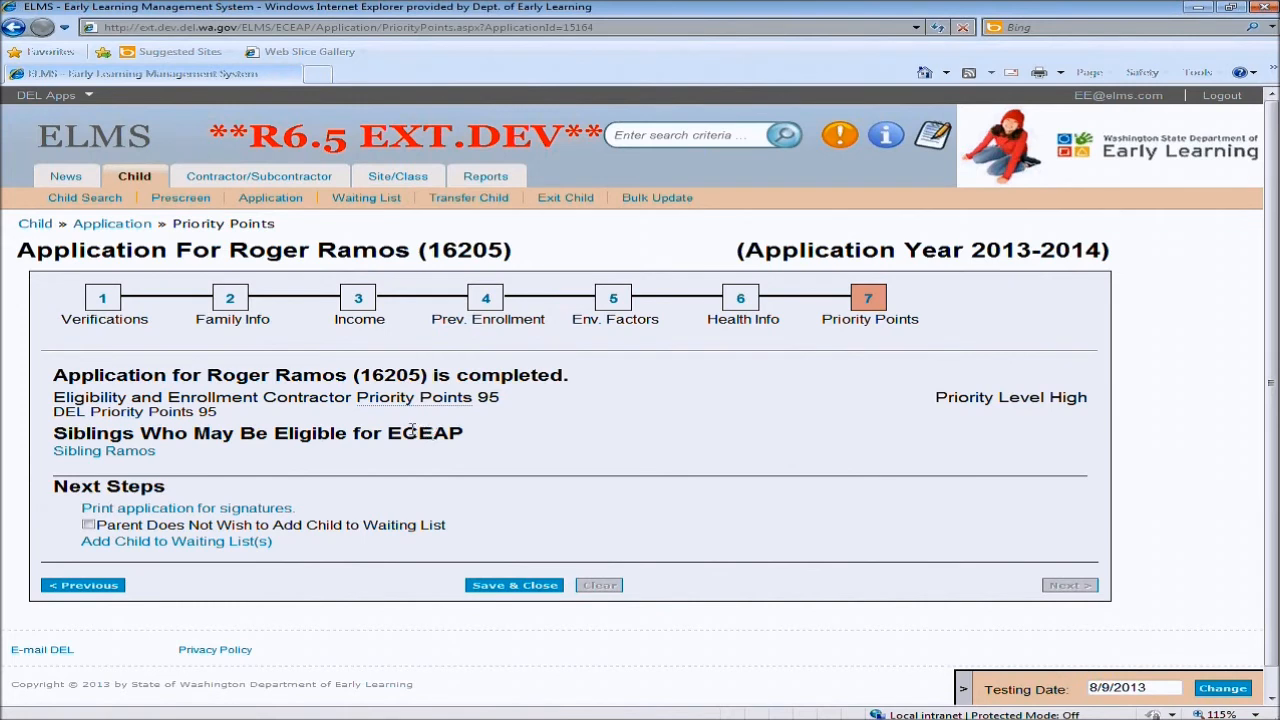
{"action": "left_click_drag", "start_coordinate": [158, 456], "coordinate": [86, 465]}
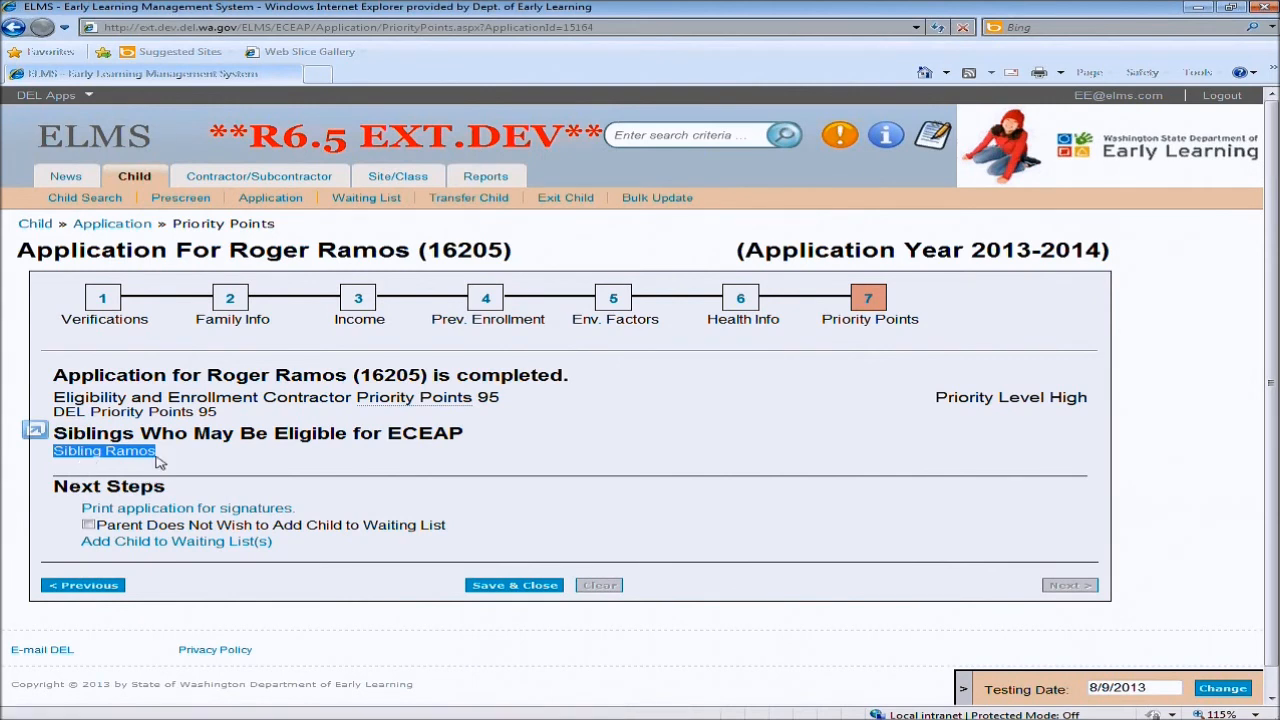
{"action": "left_click", "coordinate": [548, 454]}
{"action": "scroll", "coordinate": [688, 526], "scroll_direction": "down", "scroll_amount": 1}
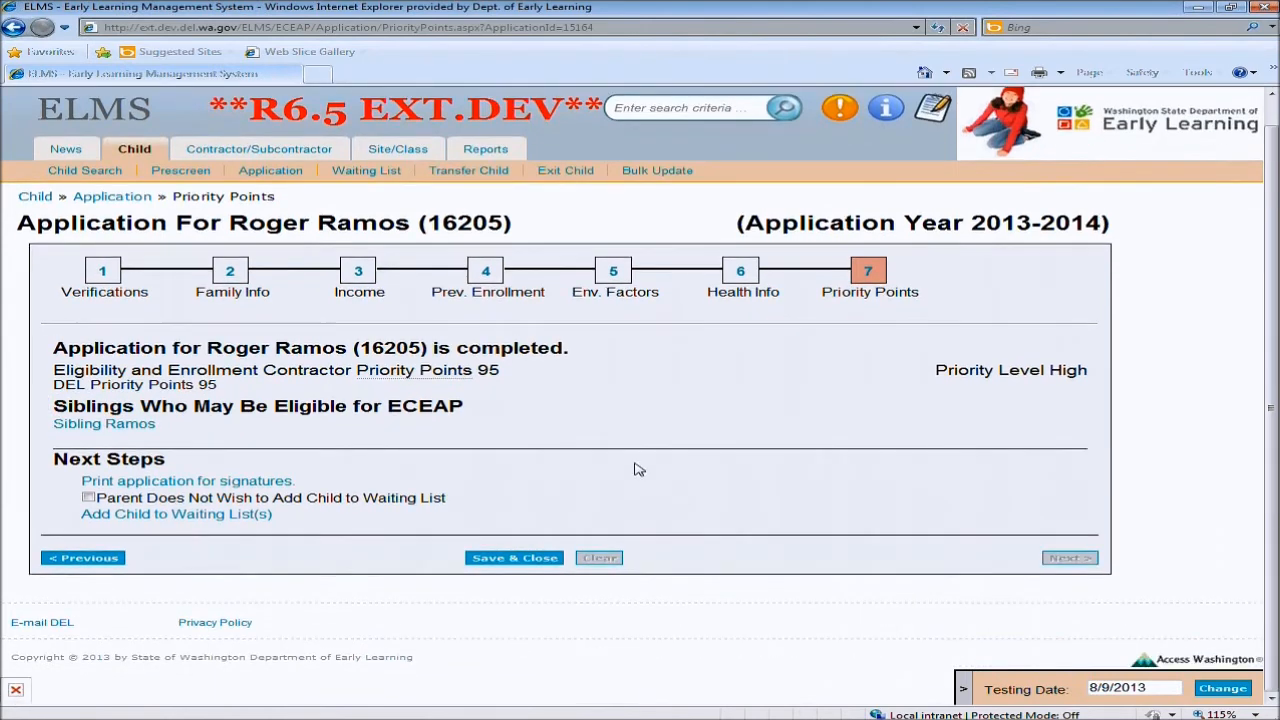
Open the application printout for signatures, EceapApplication.pdf, and read through it down to the health information section
{"action": "left_click", "coordinate": [190, 482]}
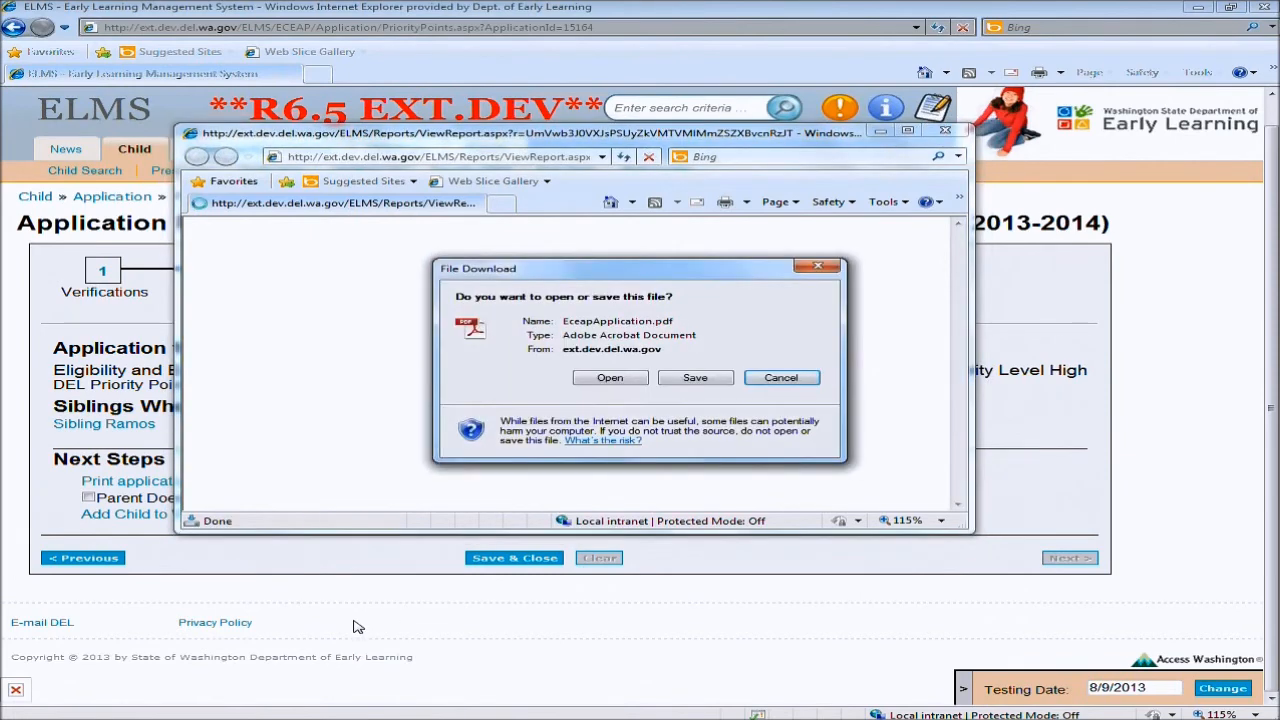
{"action": "left_click", "coordinate": [610, 378]}
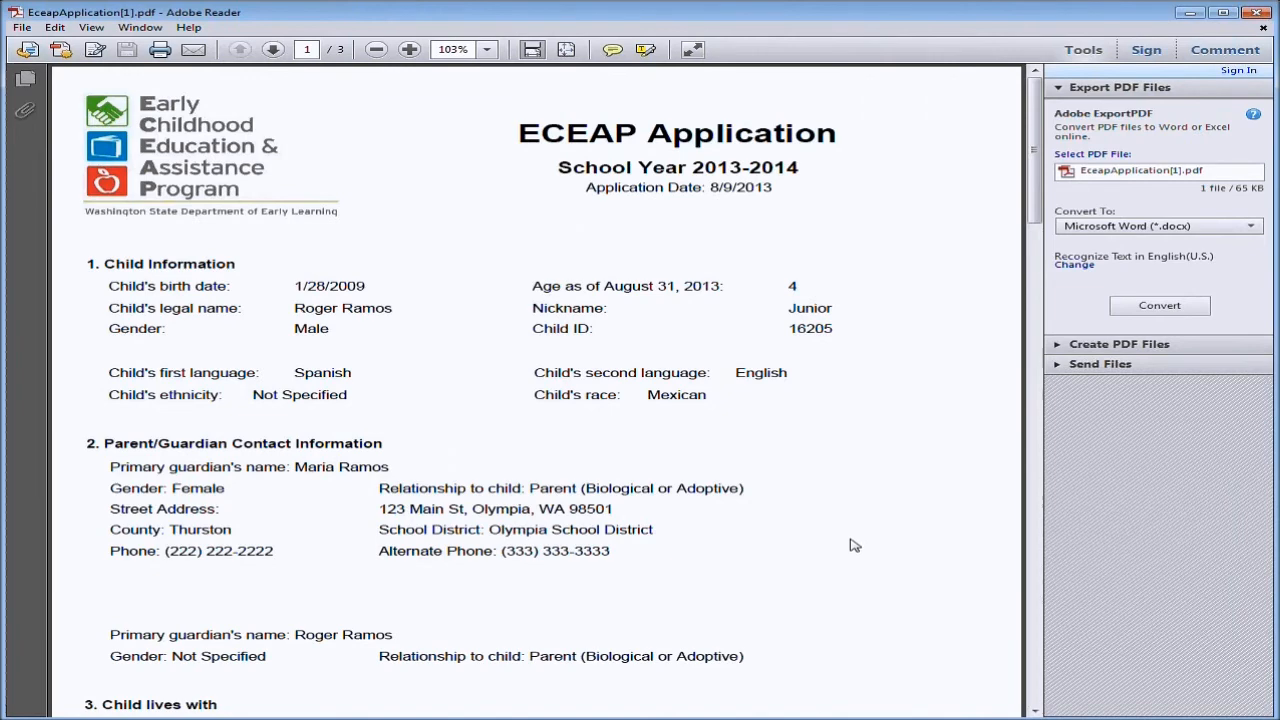
{"action": "scroll", "coordinate": [853, 545], "scroll_direction": "down", "scroll_amount": 2}
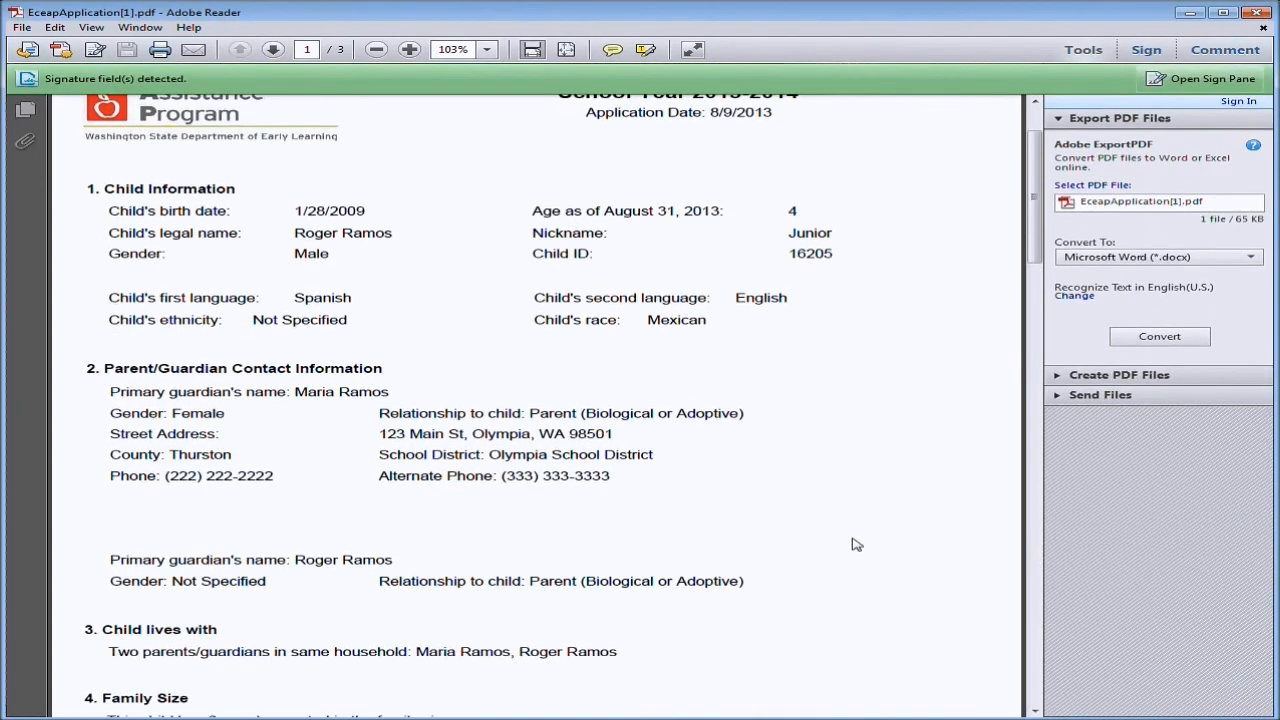
{"action": "scroll", "coordinate": [855, 543], "scroll_direction": "down", "scroll_amount": 8}
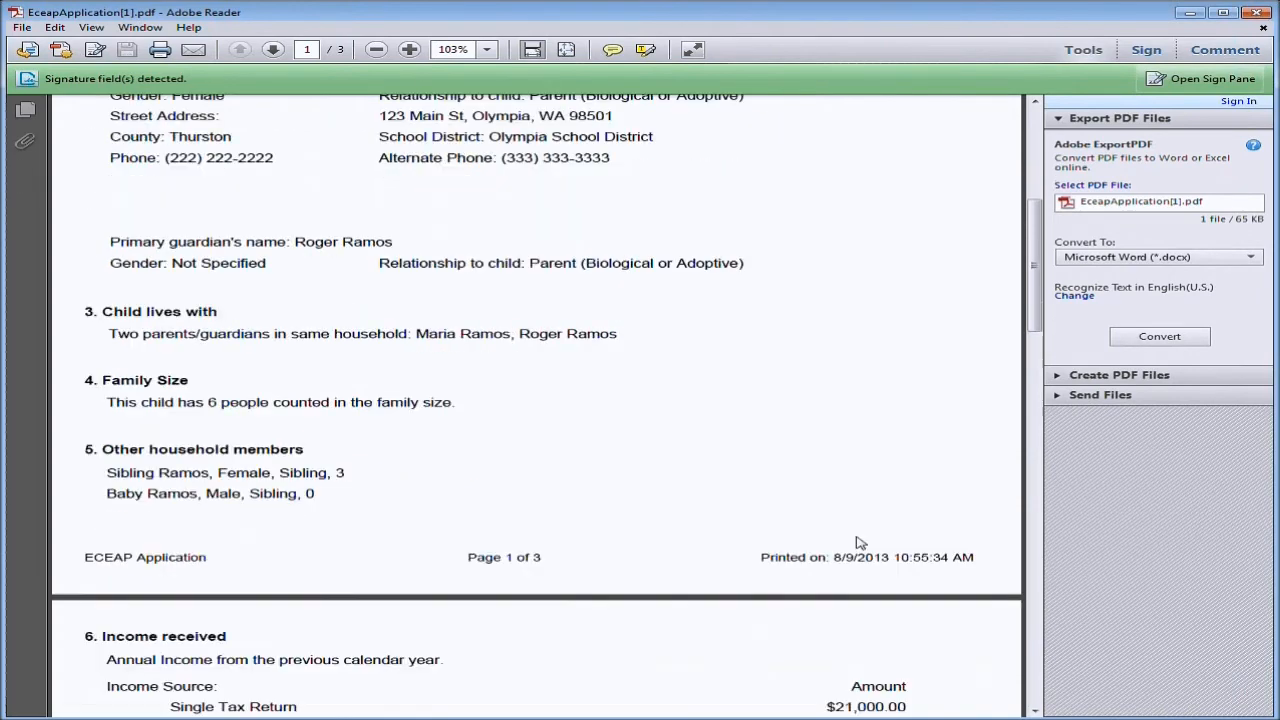
{"action": "scroll", "coordinate": [857, 540], "scroll_direction": "down", "scroll_amount": 7}
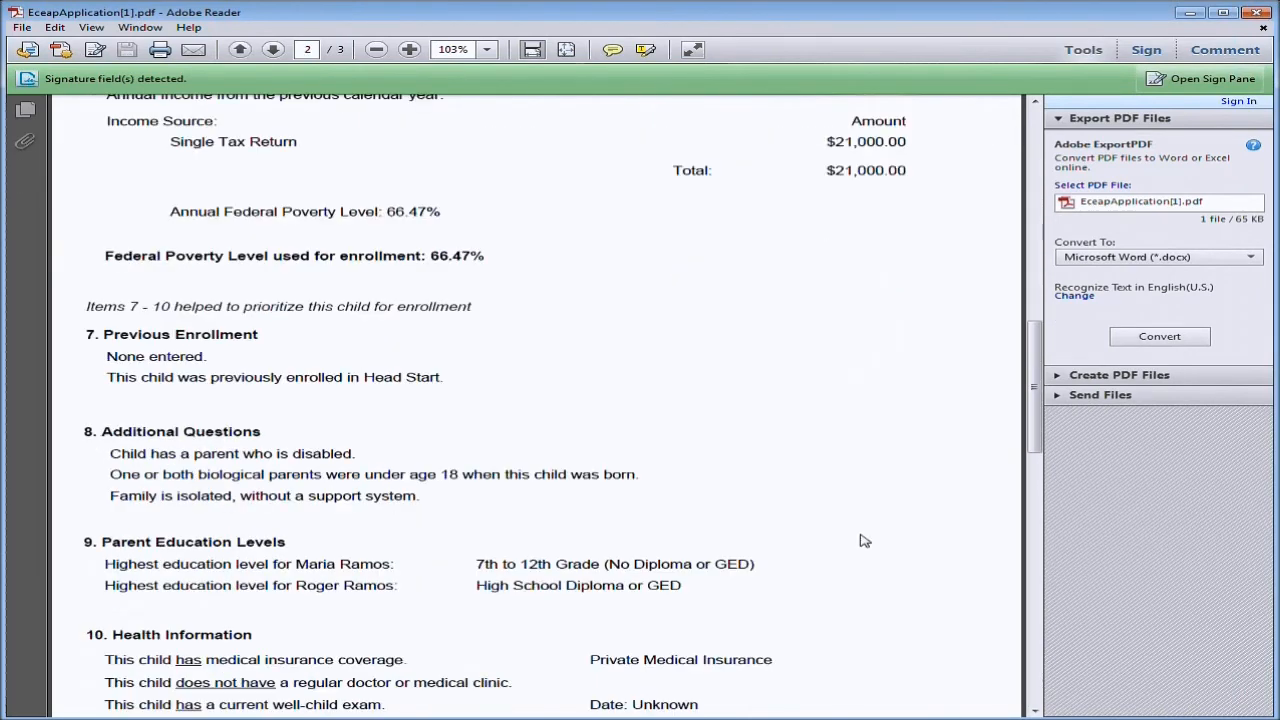
{"action": "scroll", "coordinate": [865, 541], "scroll_direction": "down", "scroll_amount": 3}
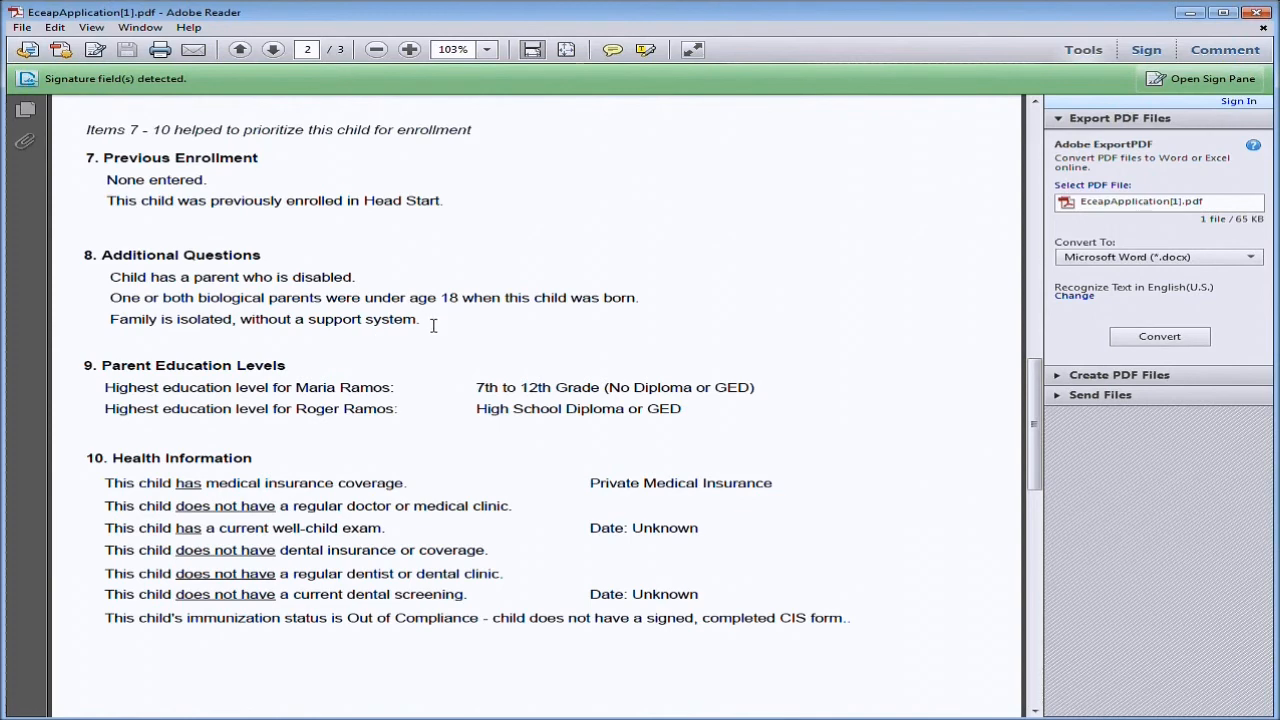
Review the printout's additional questions and the parent and staff signature sections, and close the PDF
{"action": "left_click_drag", "start_coordinate": [421, 320], "coordinate": [70, 273]}
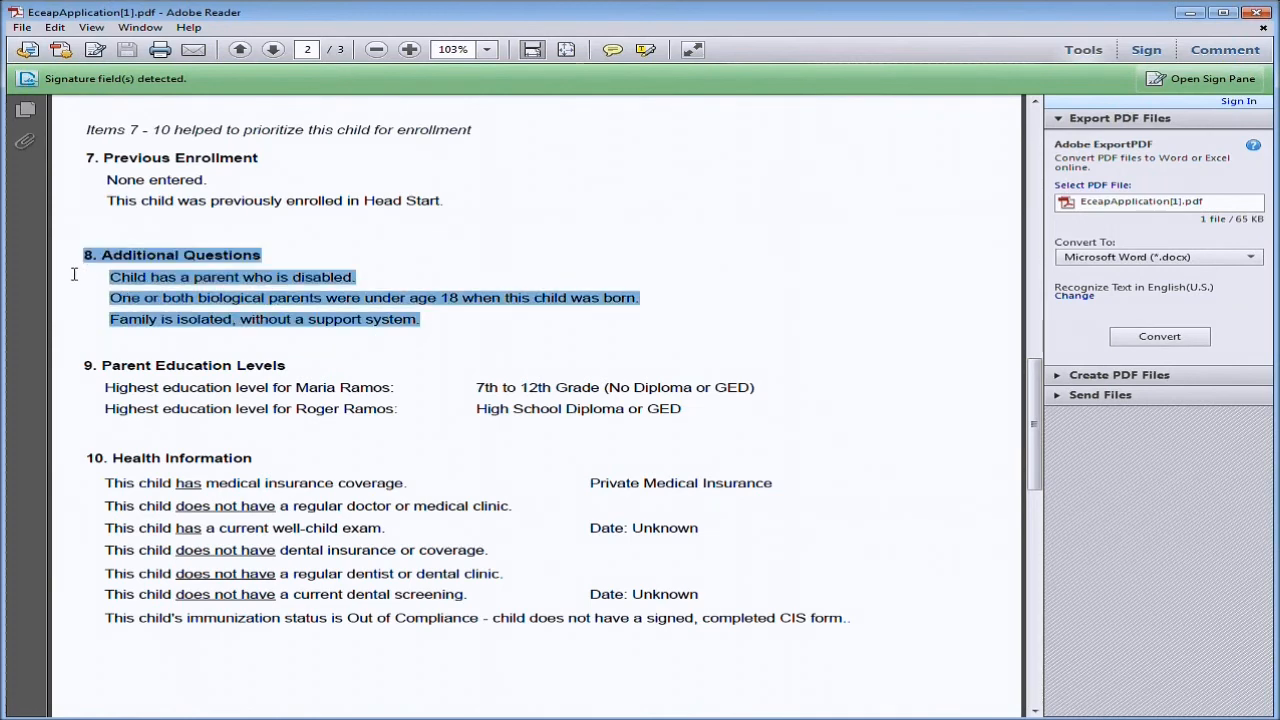
{"action": "left_click", "coordinate": [470, 328]}
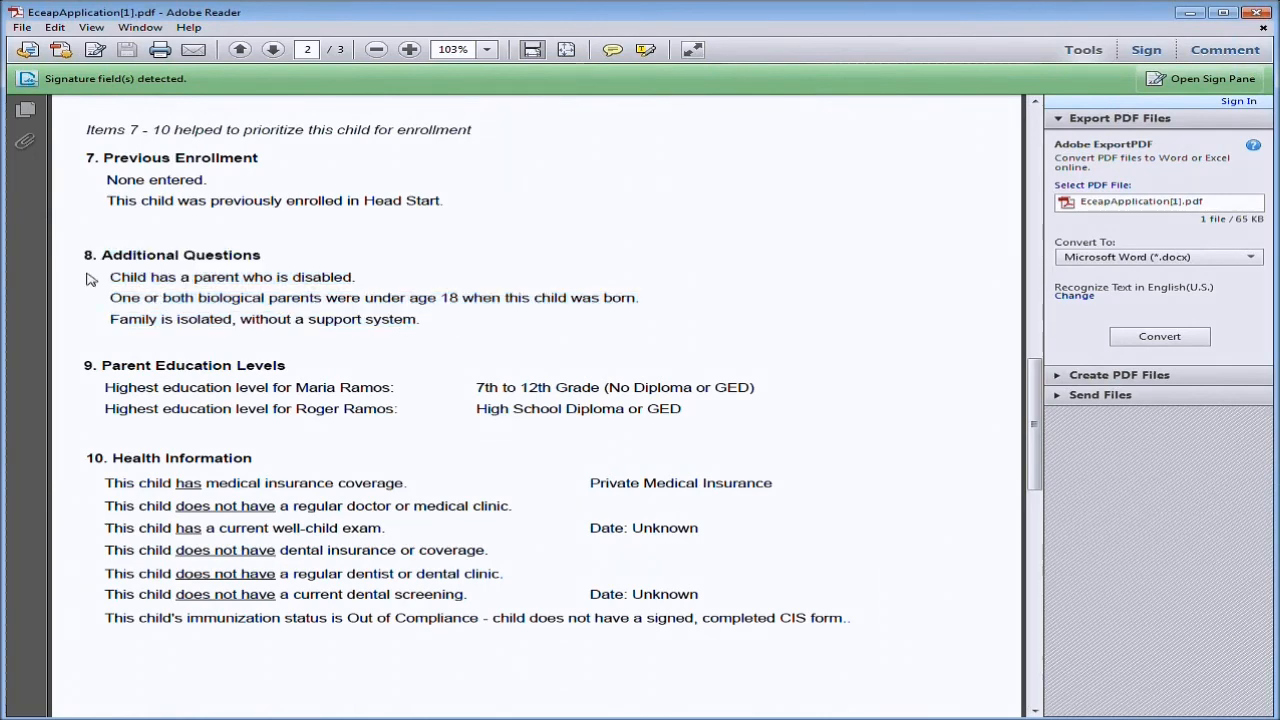
{"action": "scroll", "coordinate": [477, 342], "scroll_direction": "down", "scroll_amount": 10}
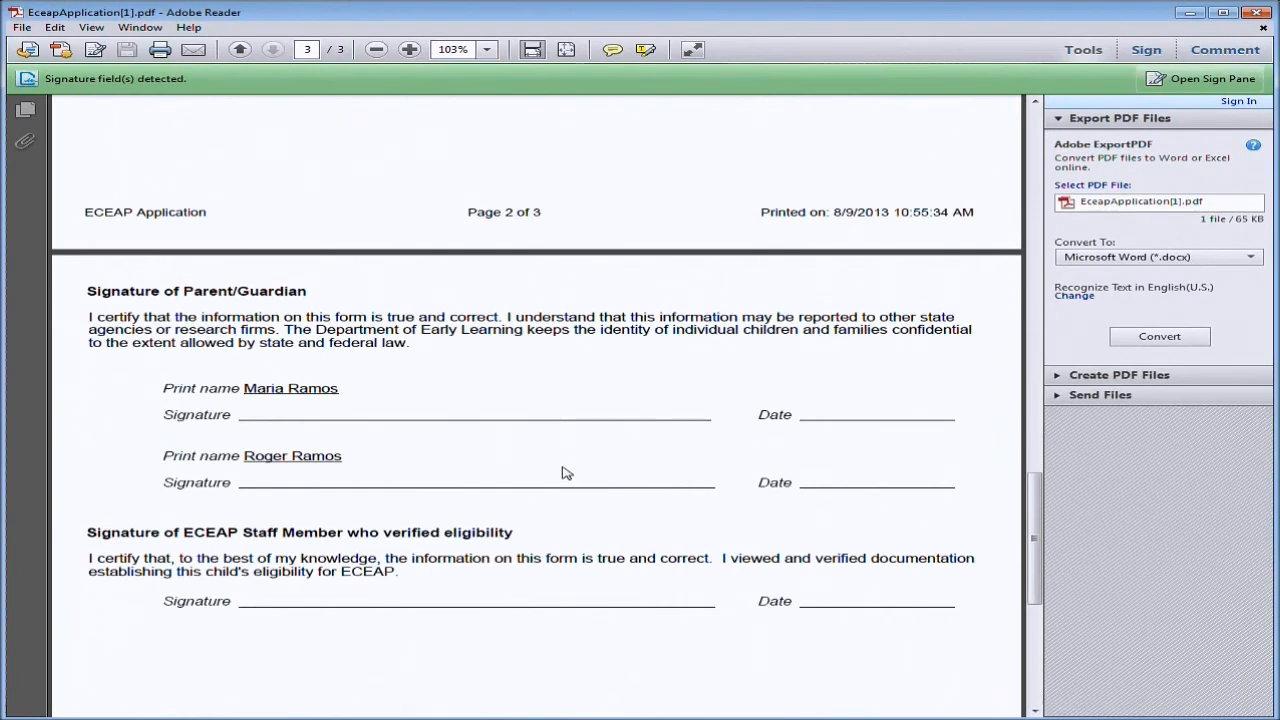
{"action": "scroll", "coordinate": [576, 465], "scroll_direction": "down", "scroll_amount": 1}
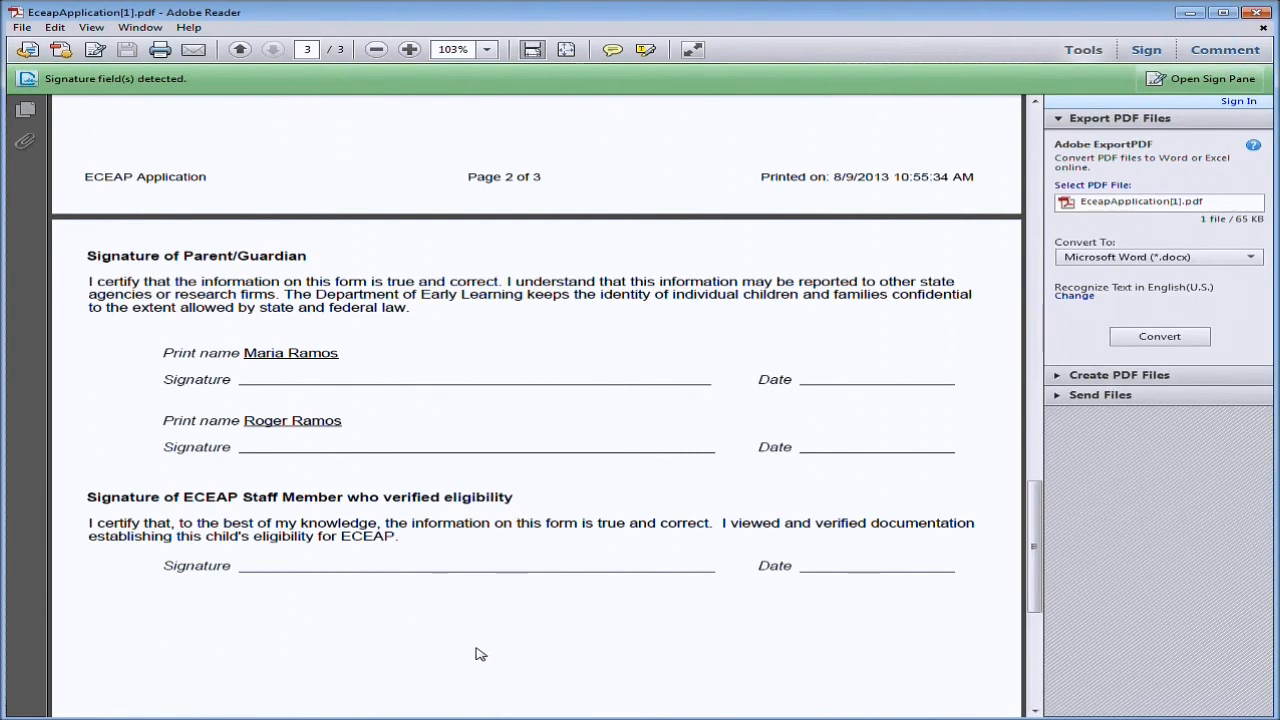
{"action": "scroll", "coordinate": [490, 645], "scroll_direction": "down", "scroll_amount": 1}
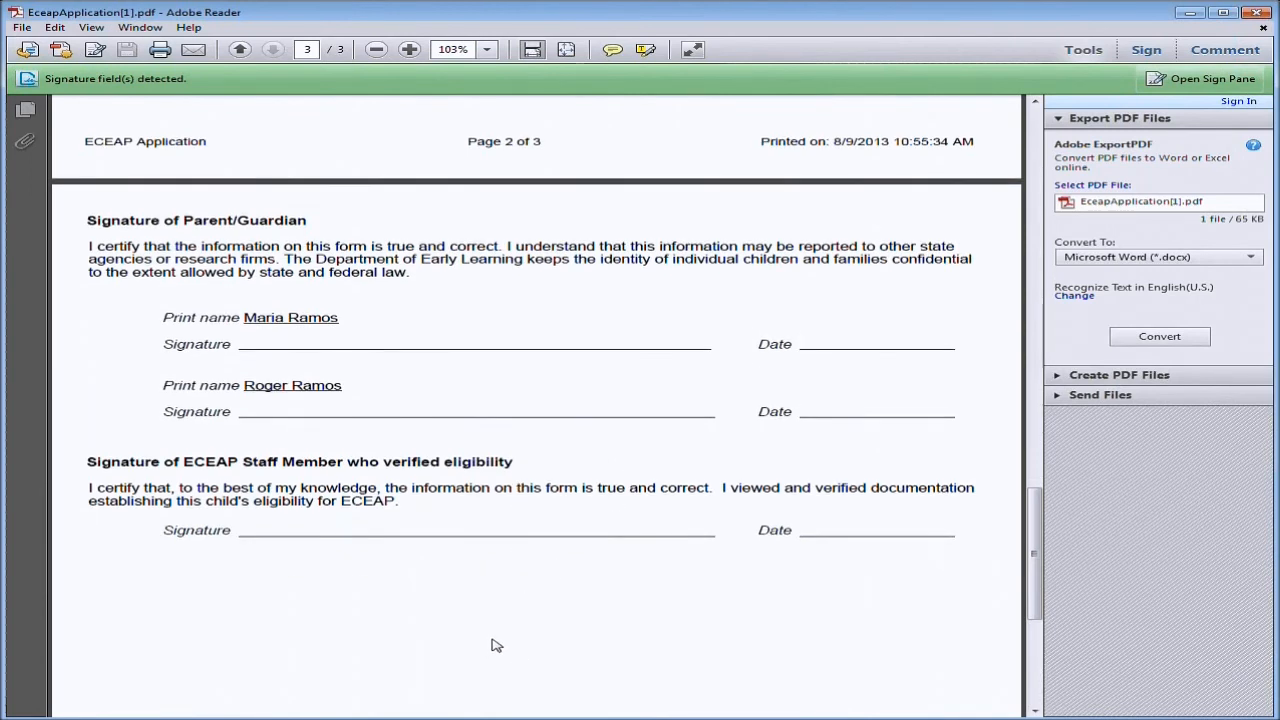
{"action": "scroll", "coordinate": [491, 648], "scroll_direction": "up", "scroll_amount": 5}
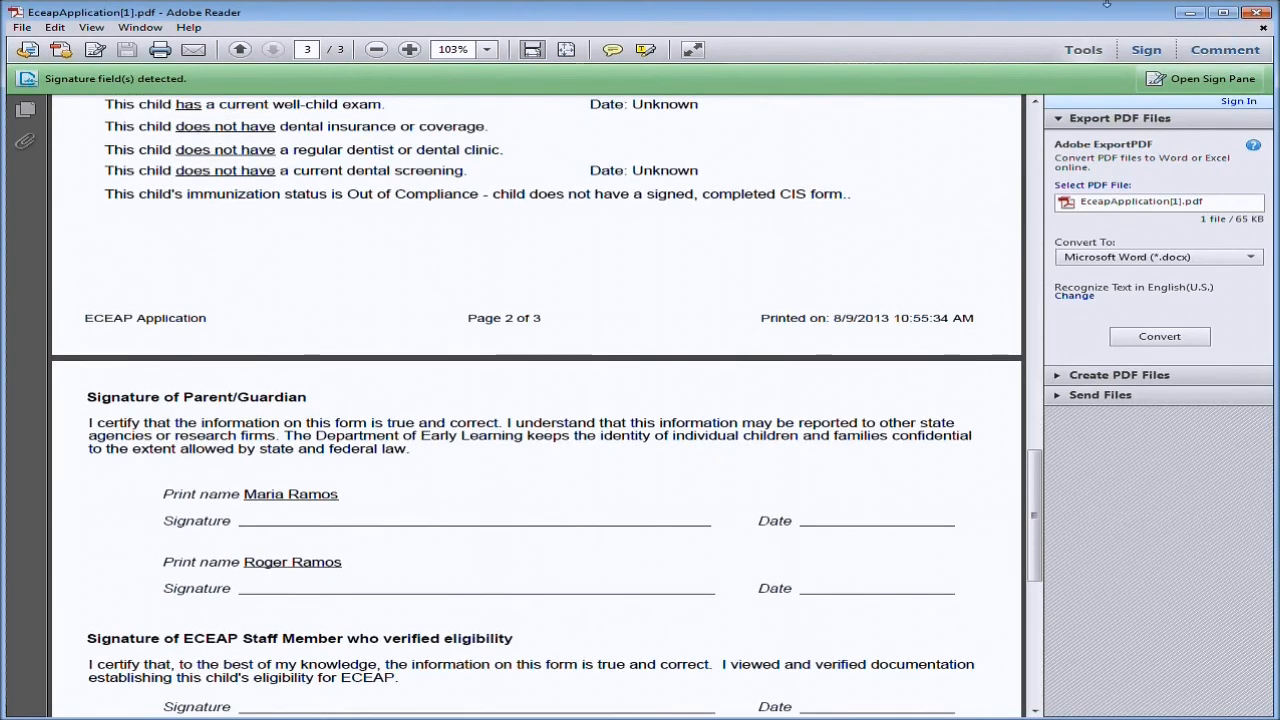
{"action": "left_click", "coordinate": [1259, 12]}
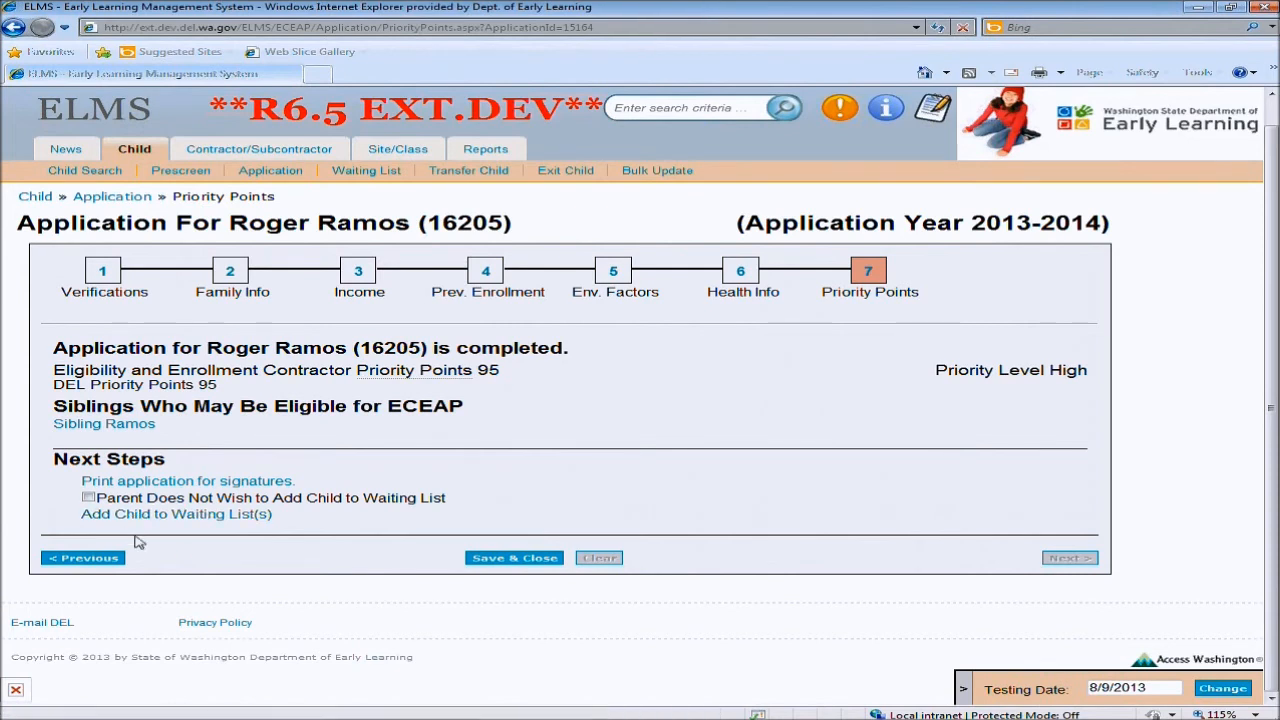
Mark that the parent does not wish to add the child to the waiting list, and clear that mark again
{"action": "left_click_drag", "start_coordinate": [288, 516], "coordinate": [90, 522]}
{"action": "left_click", "coordinate": [352, 533]}
{"action": "left_click", "coordinate": [88, 498]}
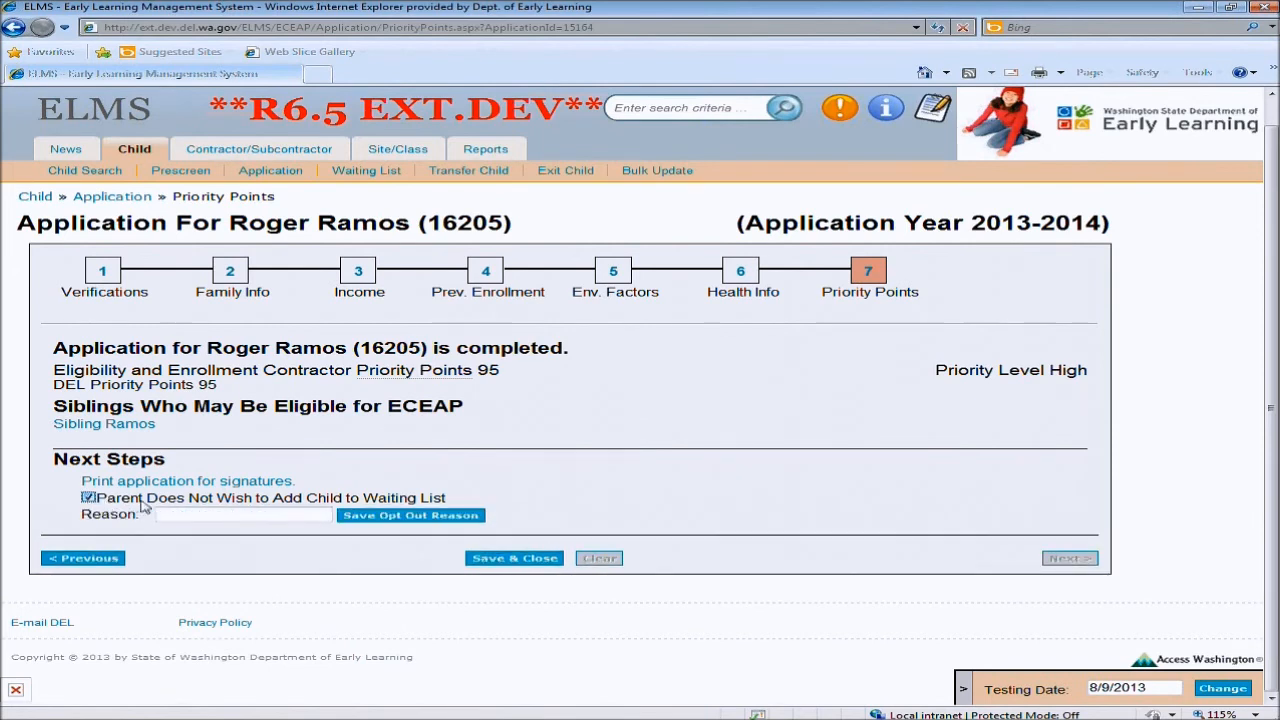
{"action": "left_click", "coordinate": [88, 498]}
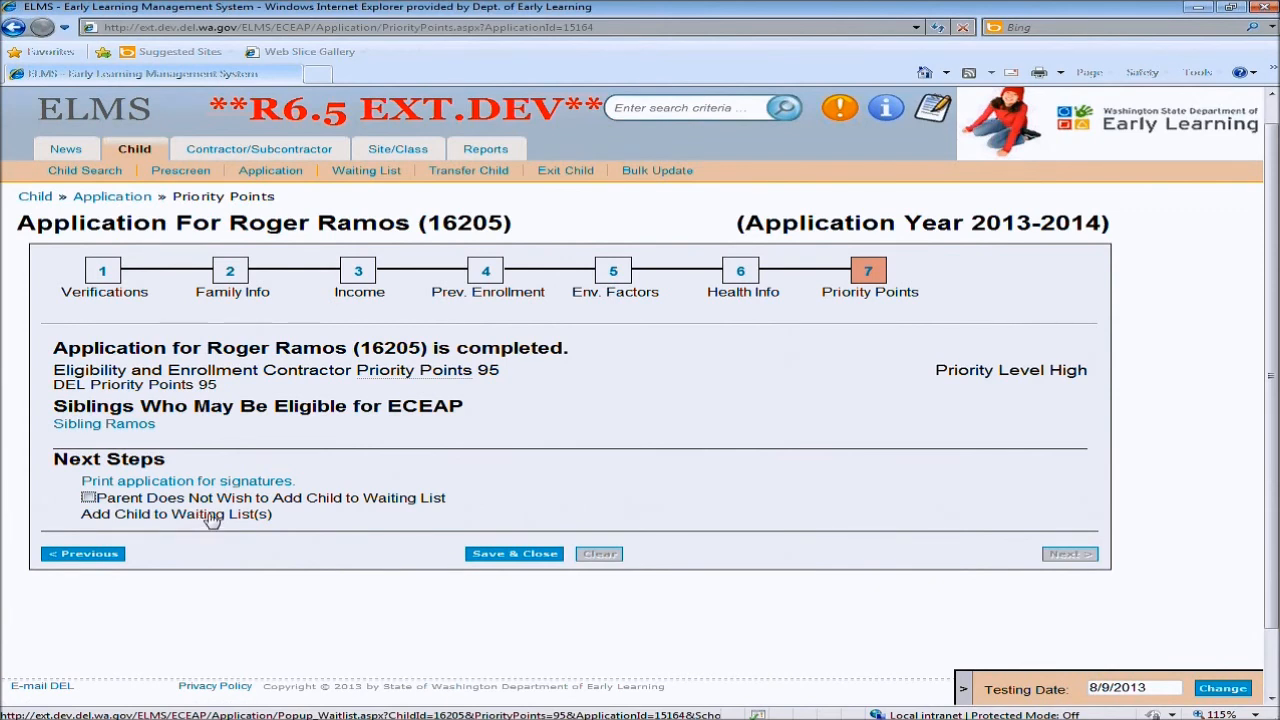
Save and close the application, and create an application for the prescreened foster child found through an unfiltered child search
{"action": "left_click", "coordinate": [529, 555]}
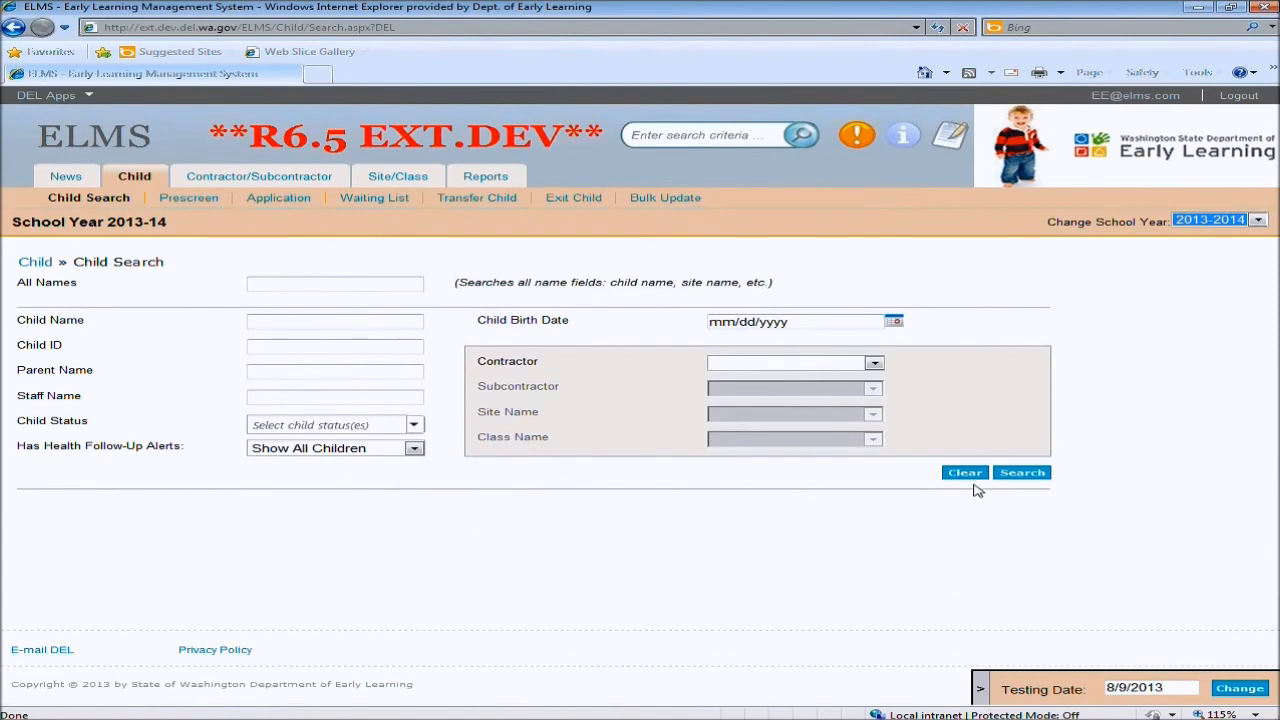
{"action": "left_click", "coordinate": [1022, 474]}
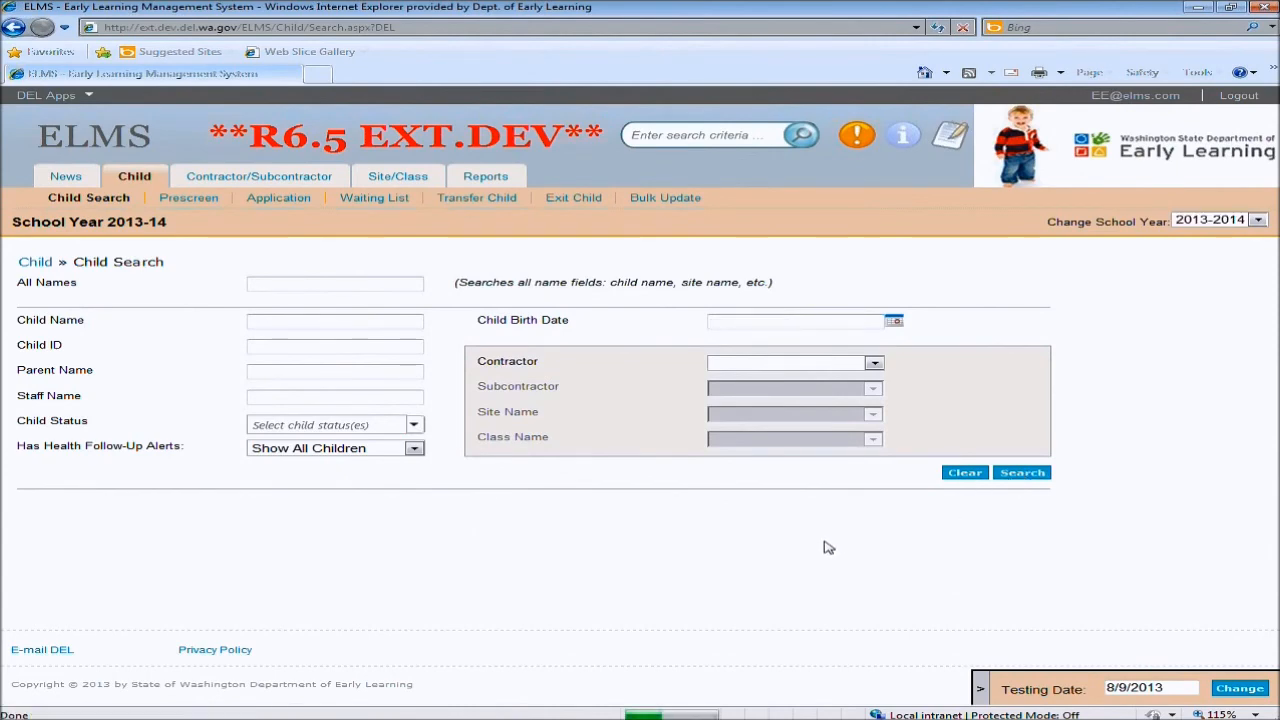
{"action": "scroll", "coordinate": [463, 532], "scroll_direction": "down", "scroll_amount": 5}
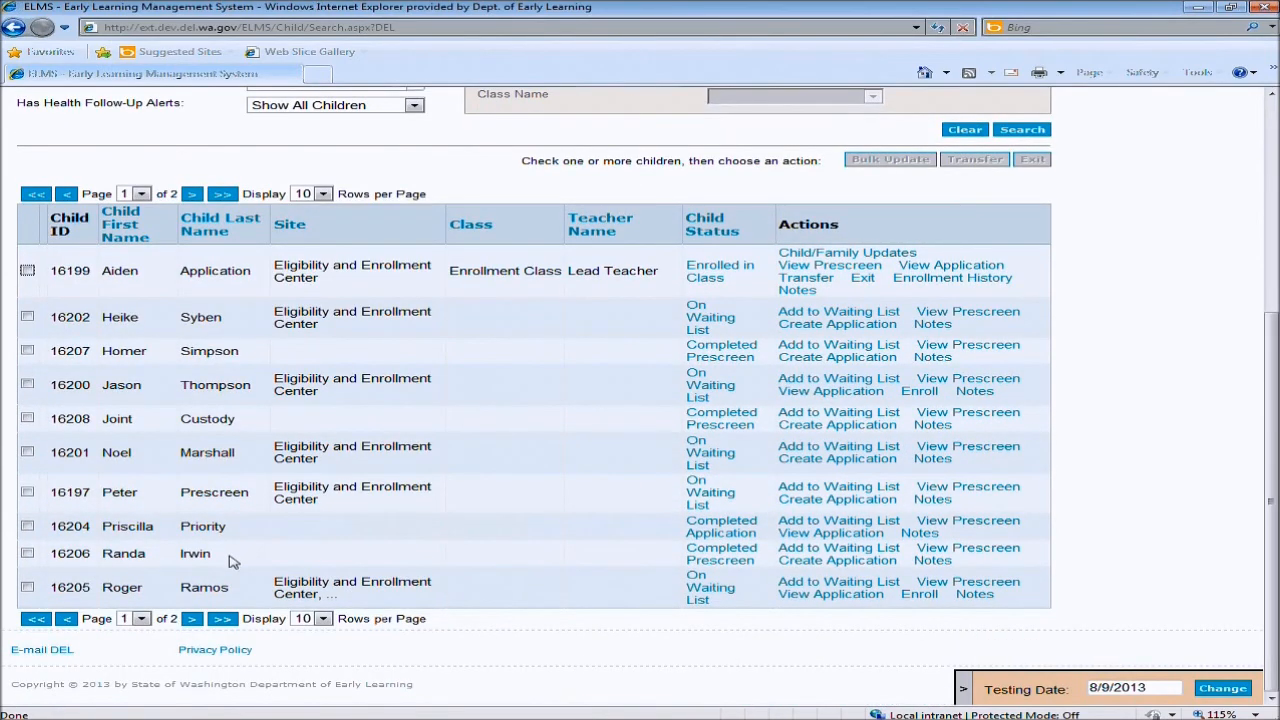
{"action": "left_click_drag", "start_coordinate": [228, 562], "coordinate": [96, 568]}
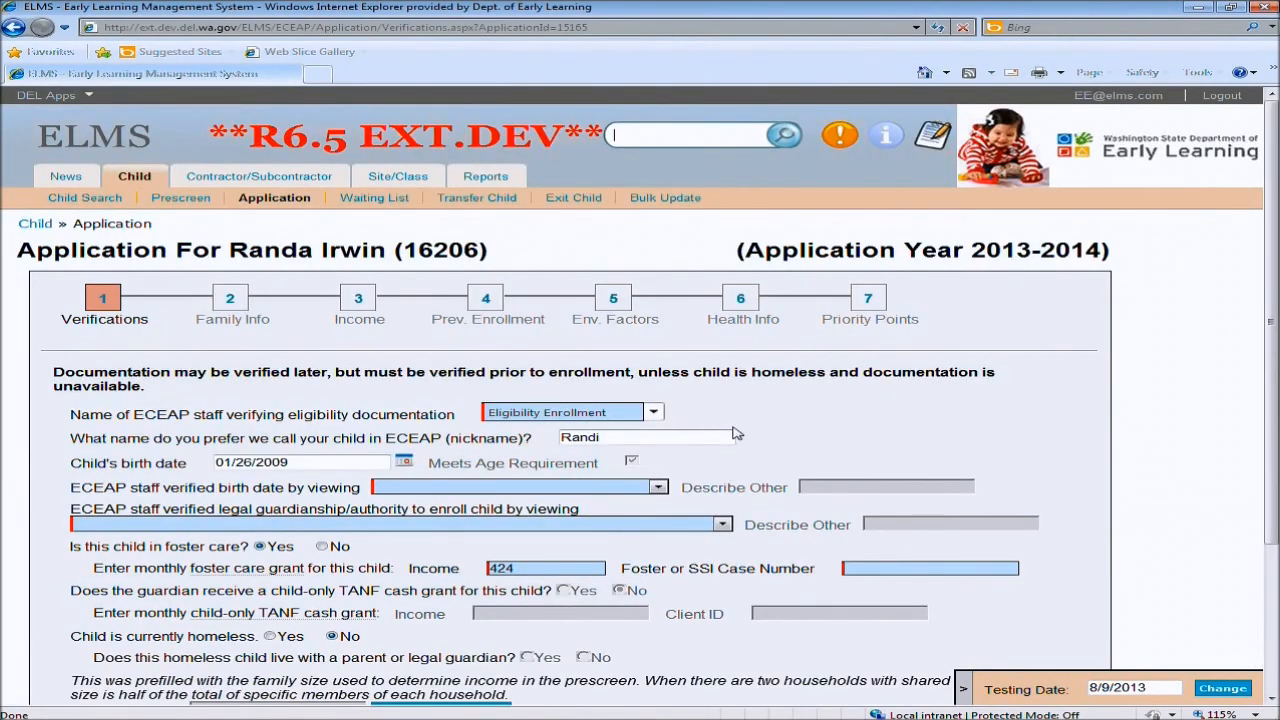
Verify birth date by Foster Care Authorization Letter, guardianship by Foster Care Record, and family size by Foster care grant (for child-only application)
{"action": "scroll", "coordinate": [752, 420], "scroll_direction": "down", "scroll_amount": 1}
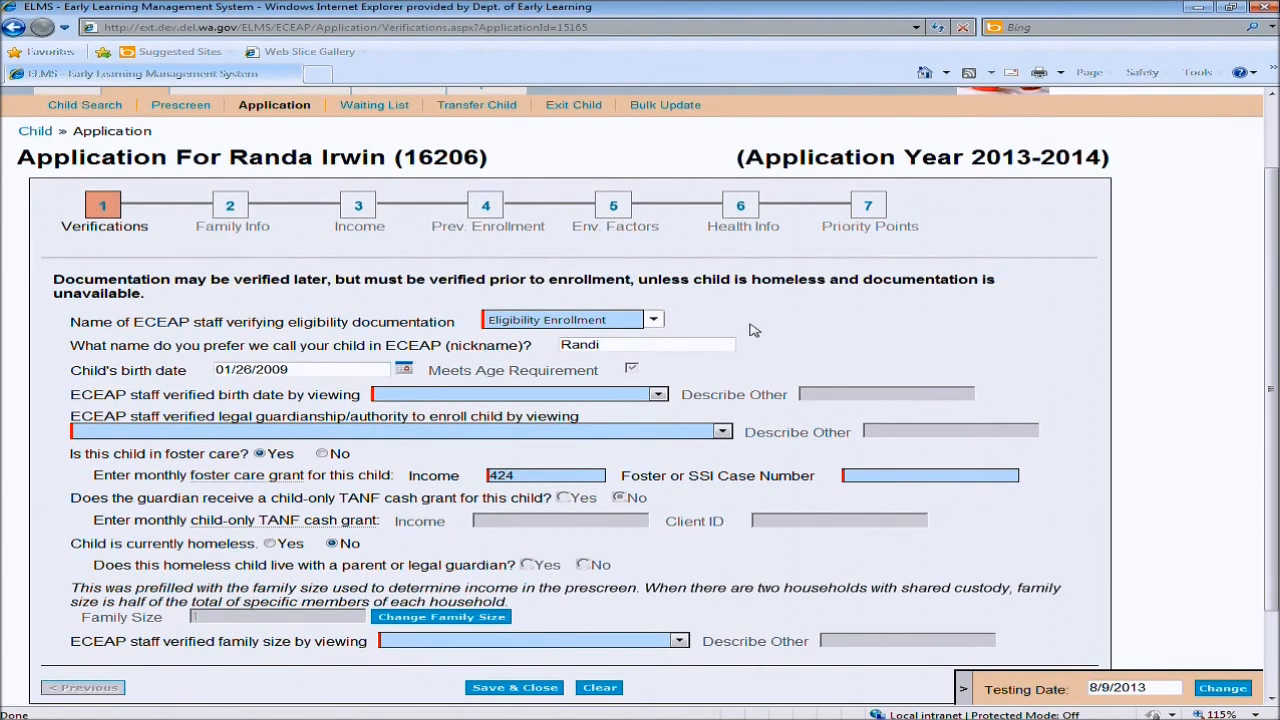
{"action": "scroll", "coordinate": [758, 330], "scroll_direction": "down", "scroll_amount": 1}
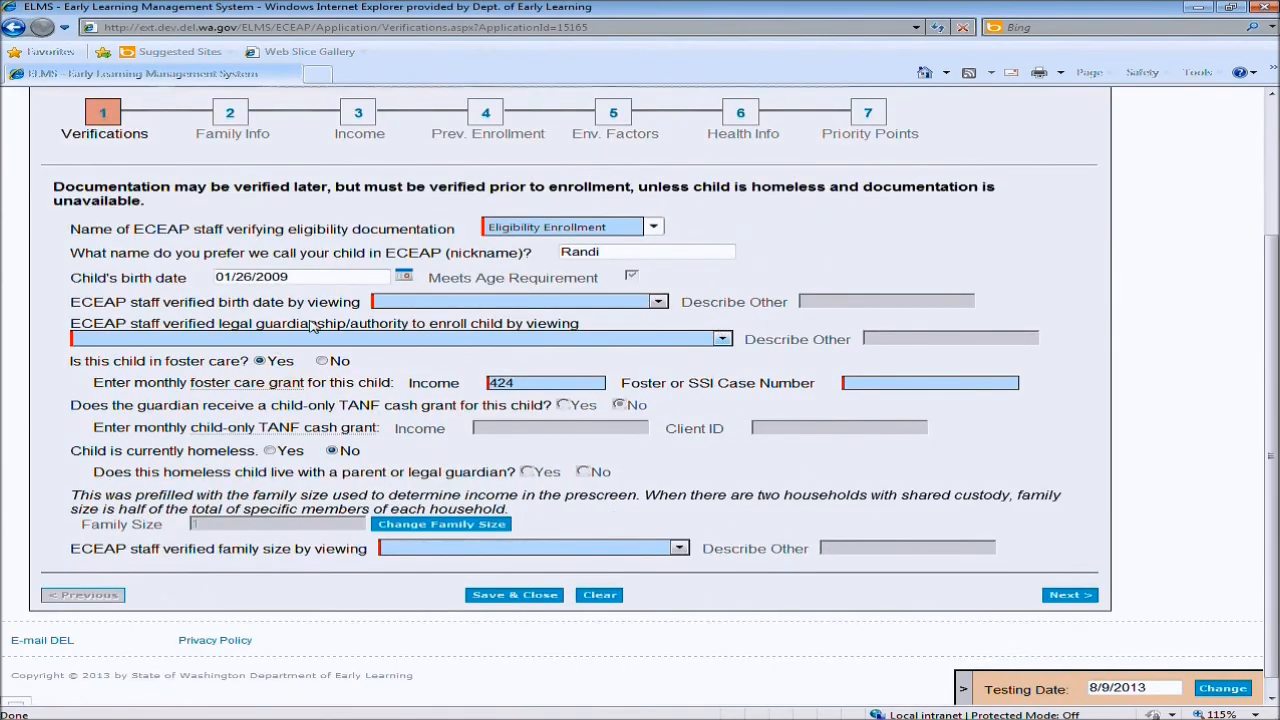
{"action": "left_click_drag", "start_coordinate": [376, 362], "coordinate": [74, 381]}
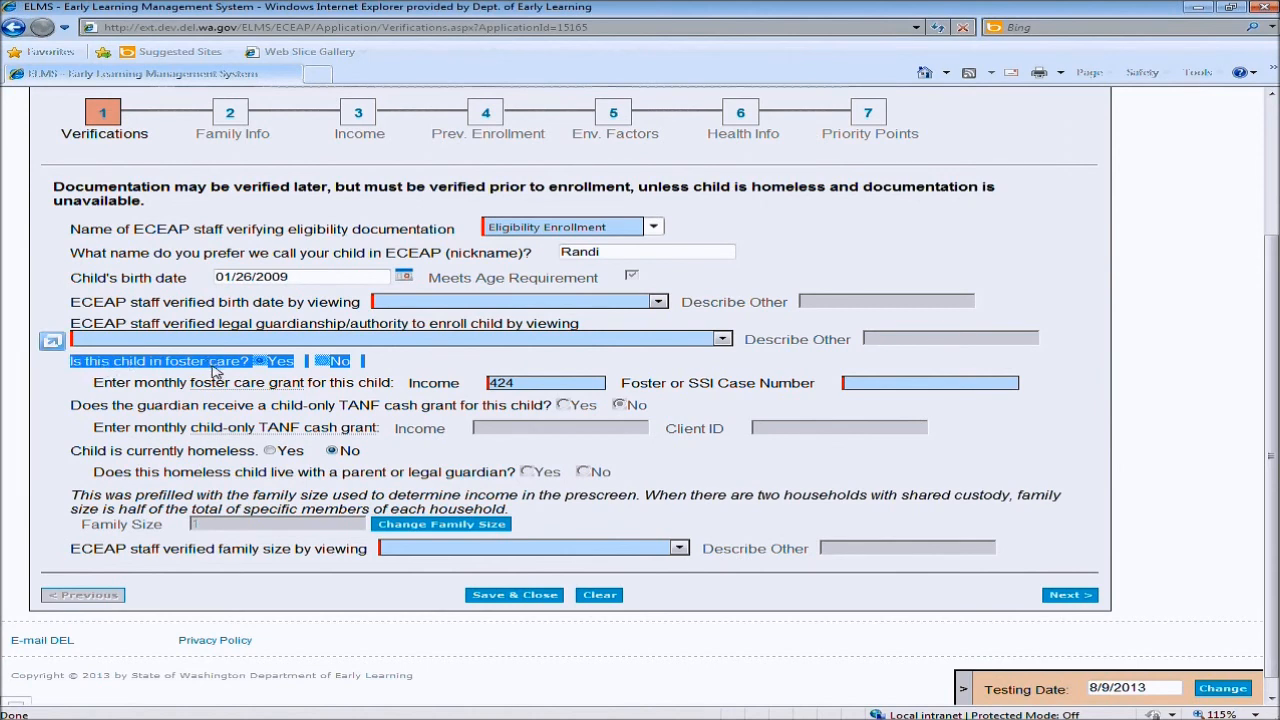
{"action": "left_click", "coordinate": [422, 364]}
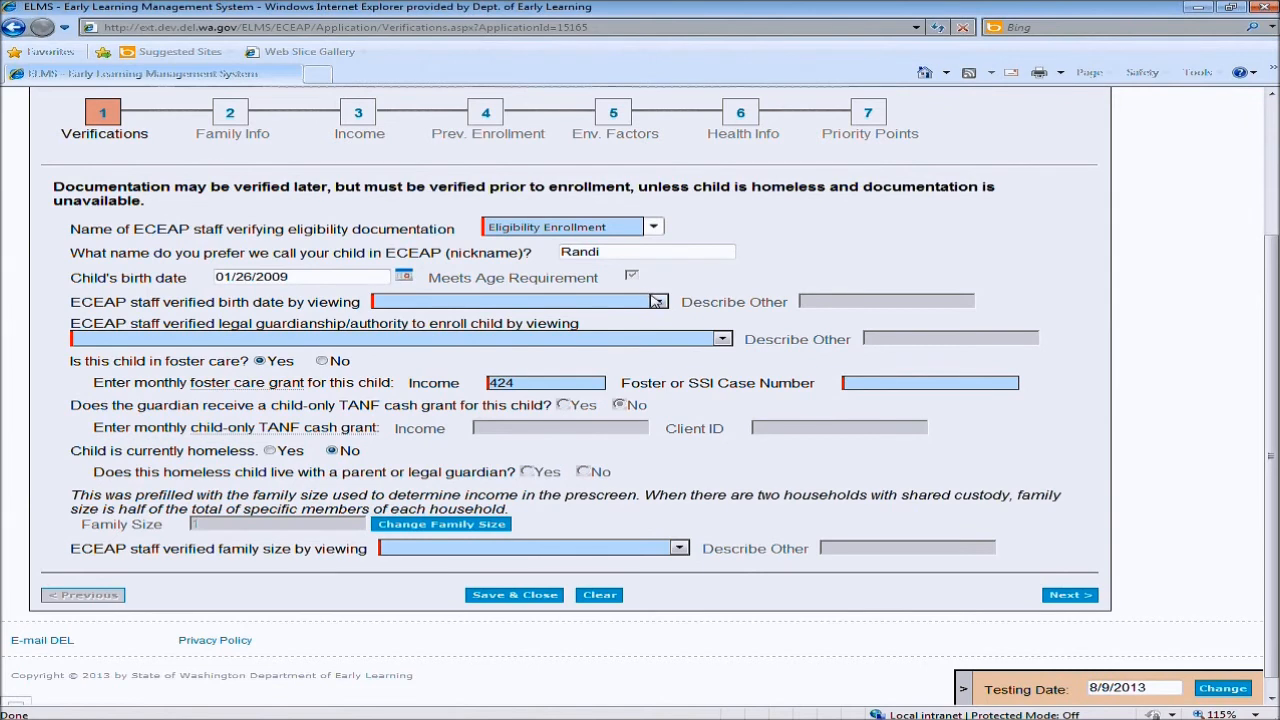
{"action": "left_click", "coordinate": [659, 302]}
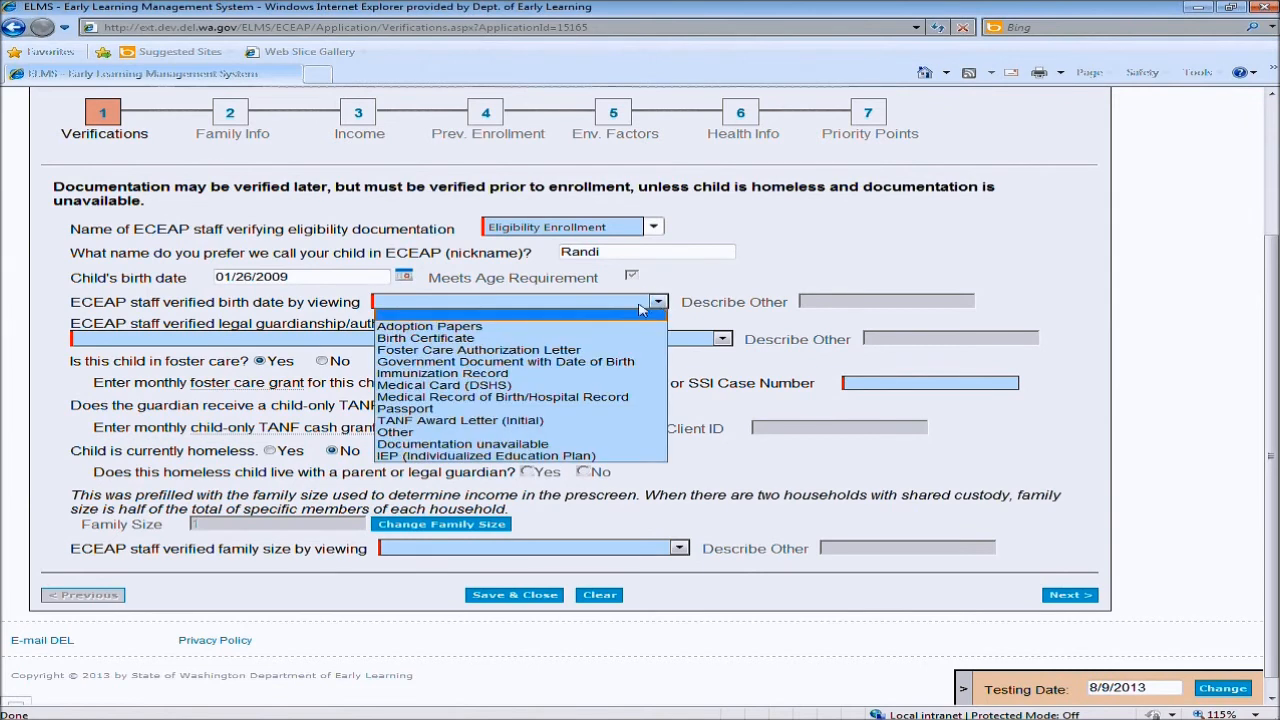
{"action": "left_click", "coordinate": [522, 352]}
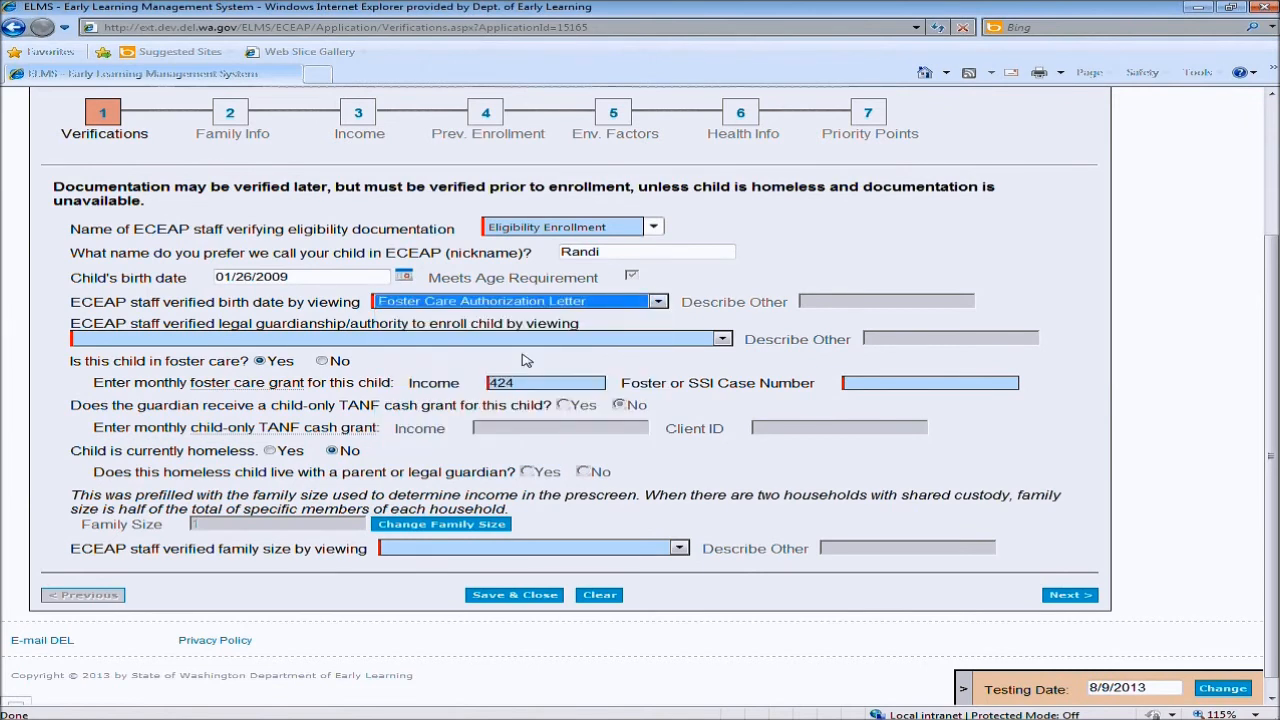
{"action": "left_click", "coordinate": [481, 341]}
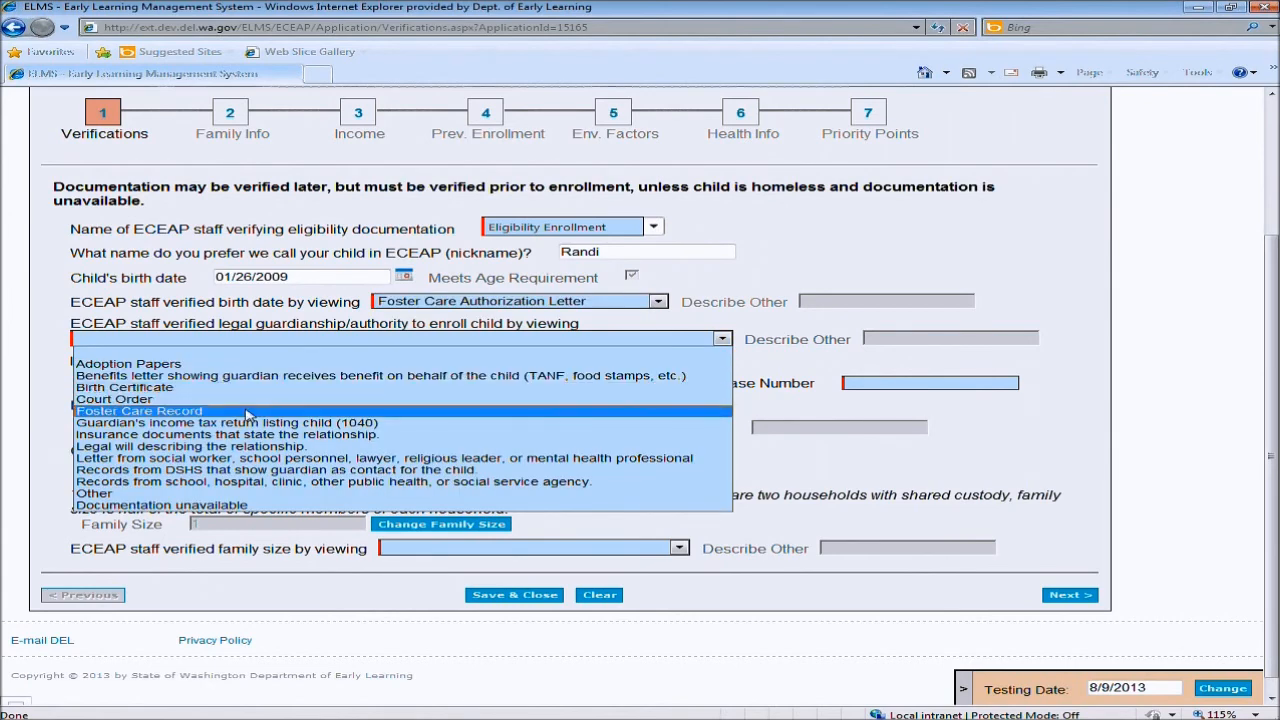
{"action": "left_click", "coordinate": [248, 412]}
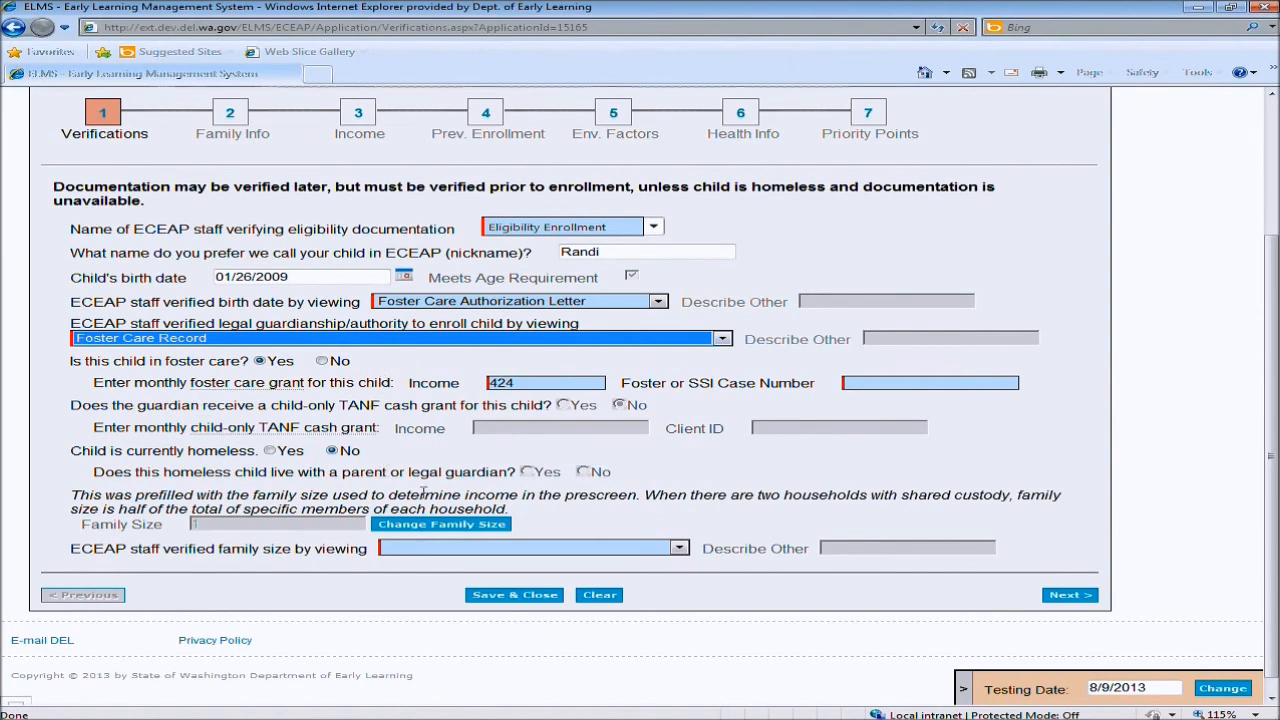
{"action": "left_click", "coordinate": [679, 550]}
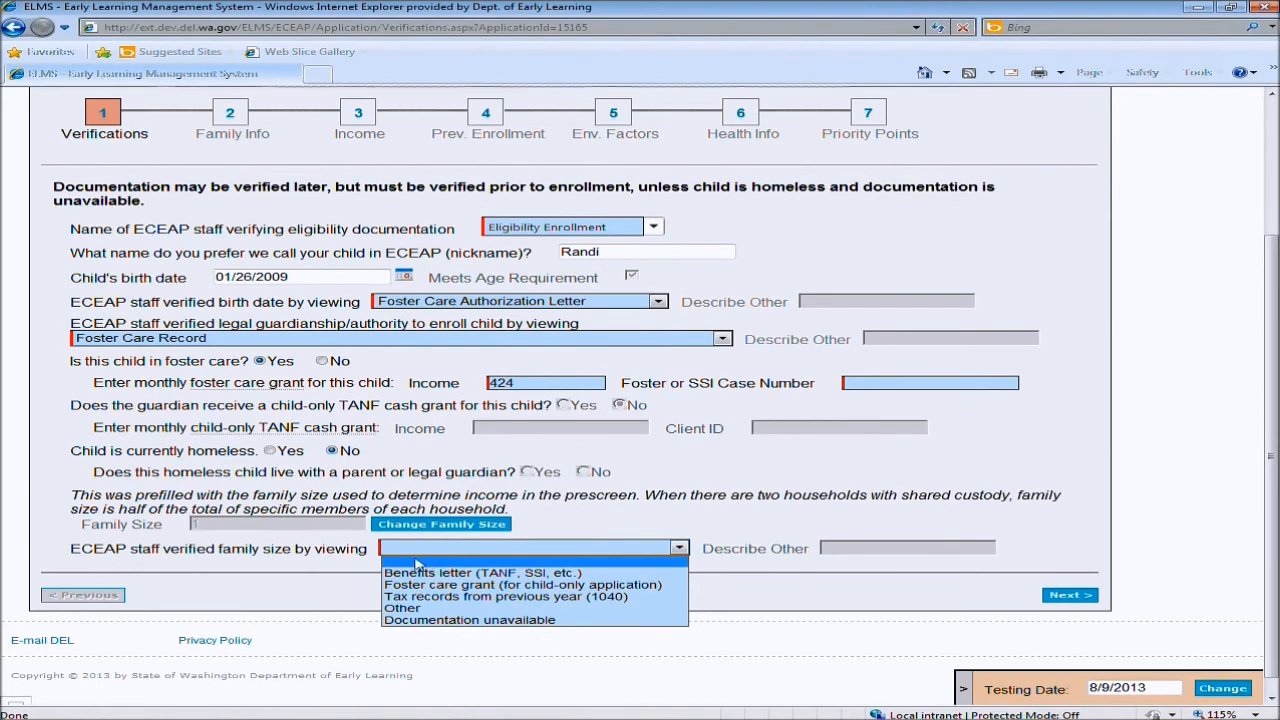
{"action": "left_click", "coordinate": [463, 585]}
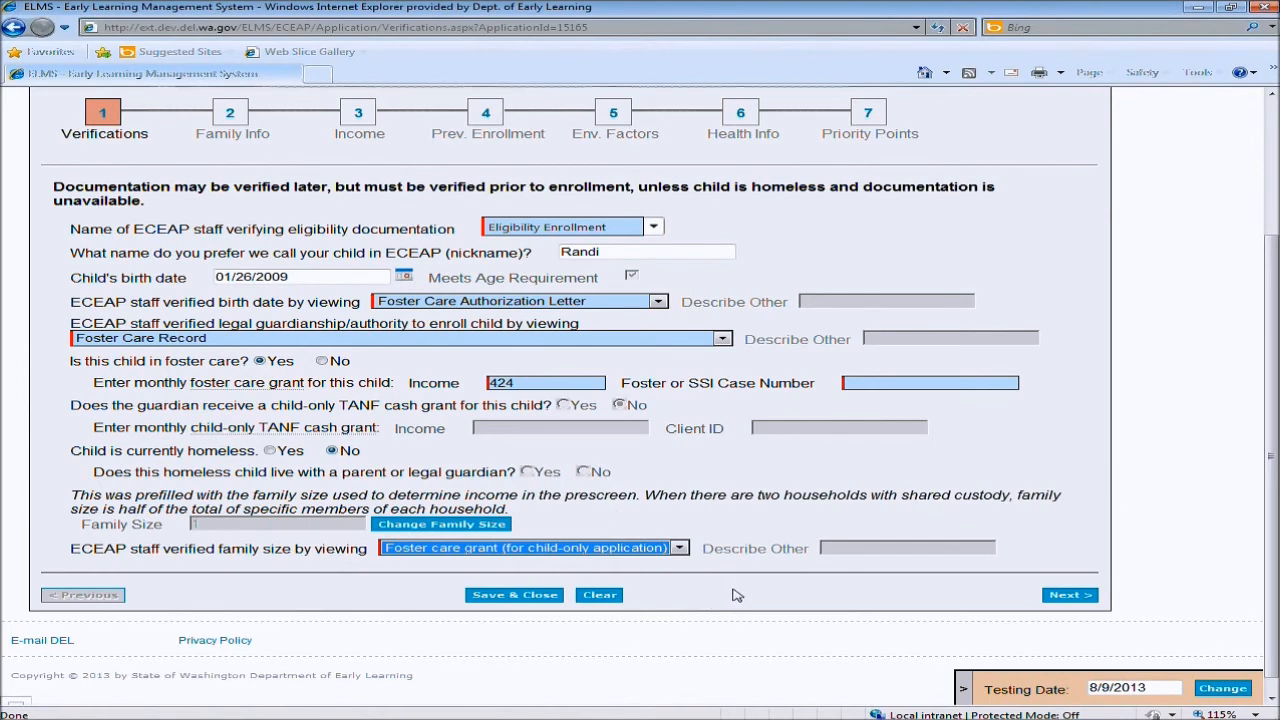
Fill in the required Foster or SSI Case Number and continue to the Family Info step
{"action": "left_click", "coordinate": [1067, 596]}
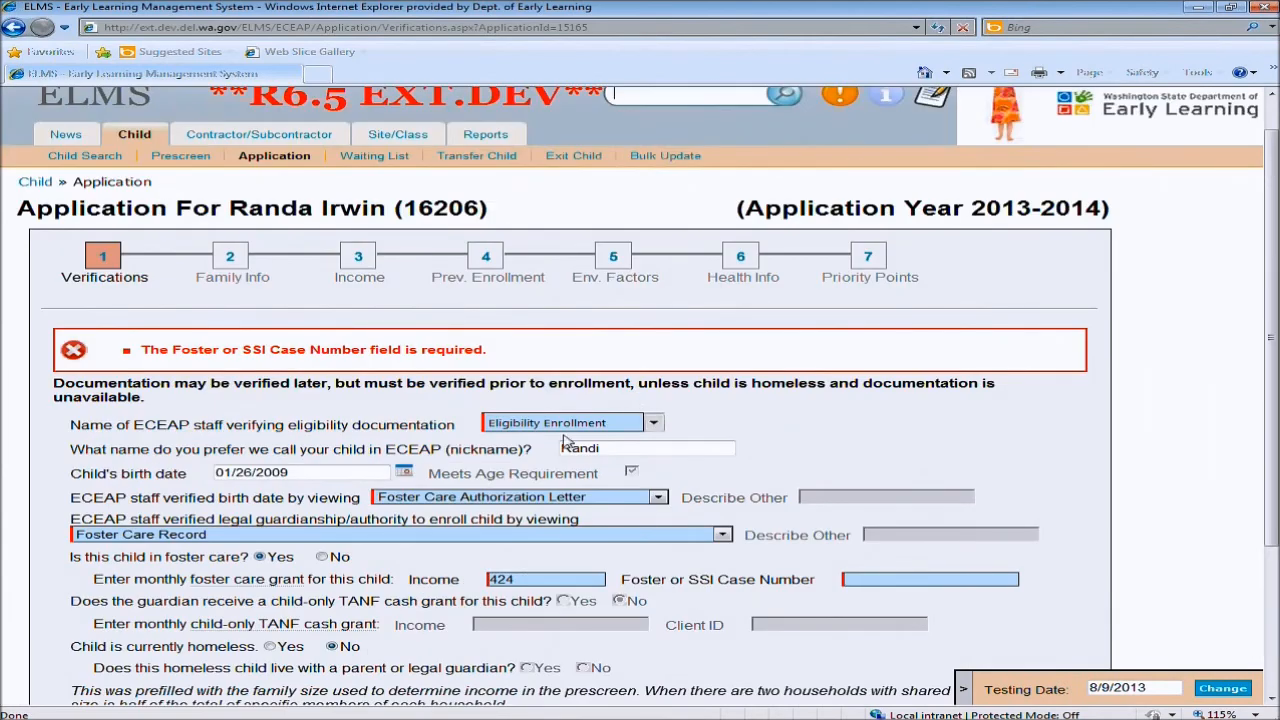
{"action": "scroll", "coordinate": [865, 460], "scroll_direction": "down", "scroll_amount": 2}
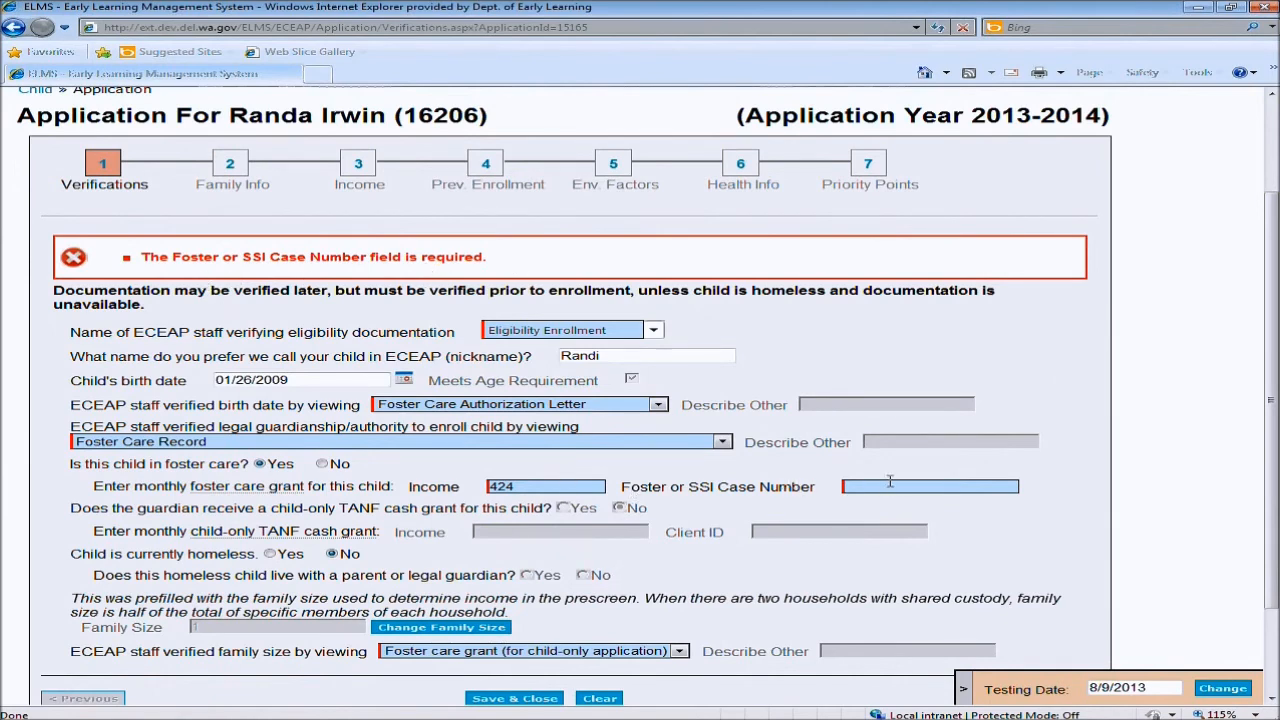
{"action": "type", "text": "123431234123"}
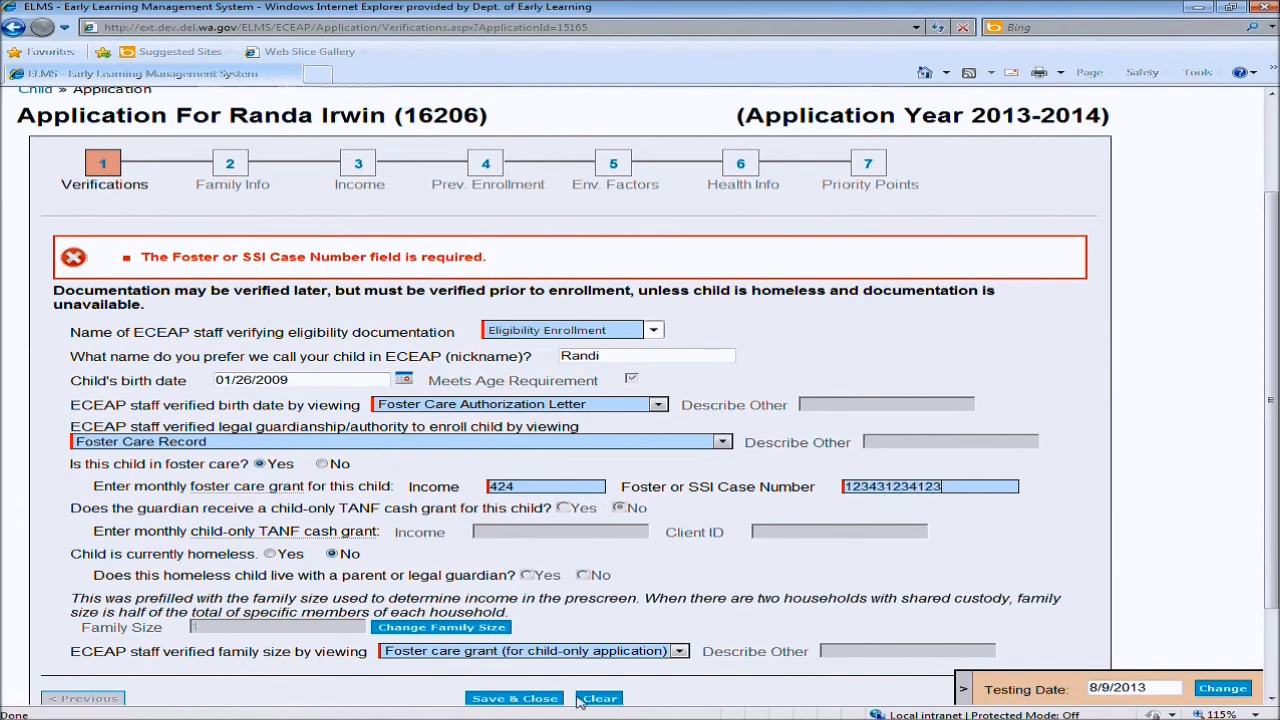
{"action": "scroll", "coordinate": [1075, 600], "scroll_direction": "down", "scroll_amount": 3}
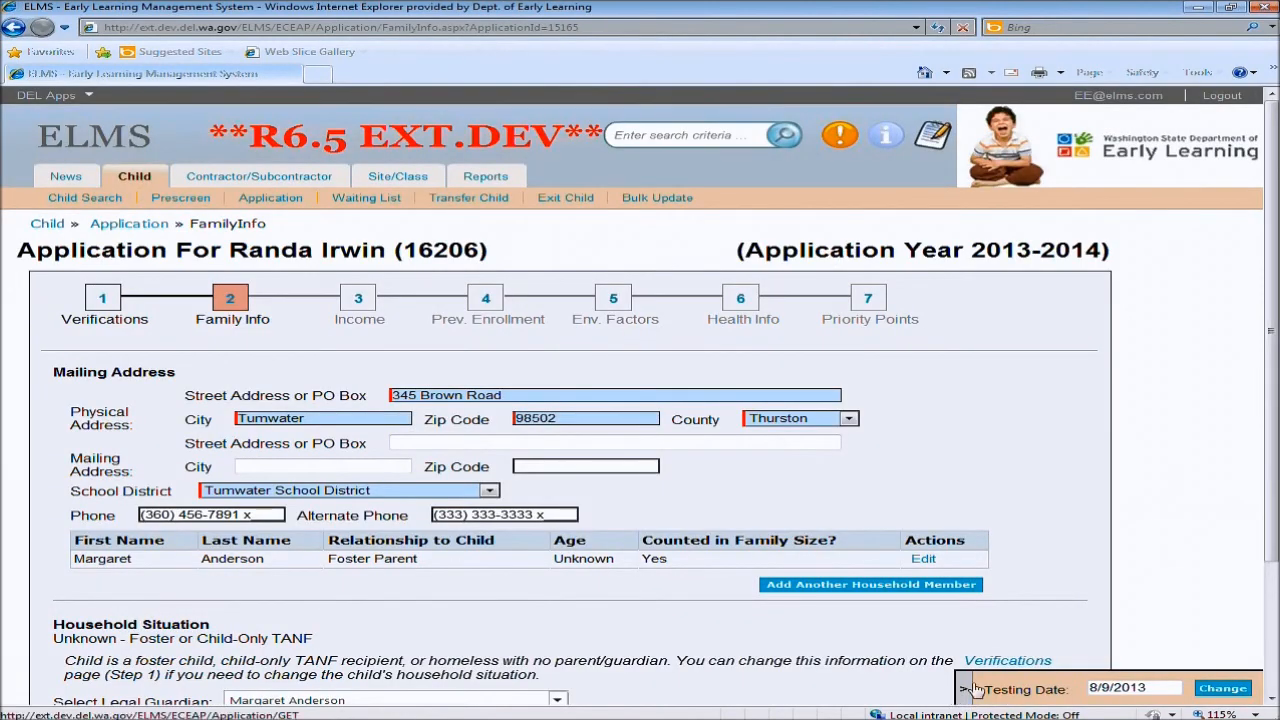
Review the prefilled address, foster parent and legal guardian, and continue to the Income step
{"action": "left_click", "coordinate": [963, 690]}
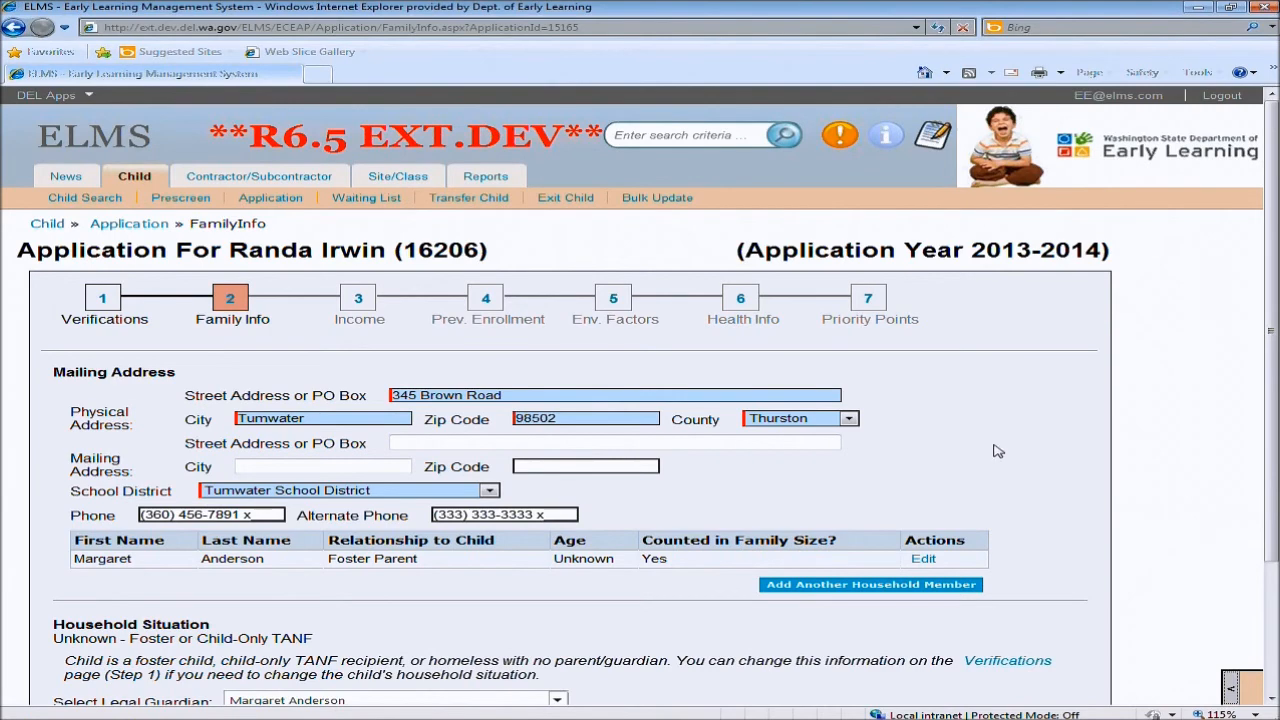
{"action": "scroll", "coordinate": [998, 436], "scroll_direction": "down", "scroll_amount": 2}
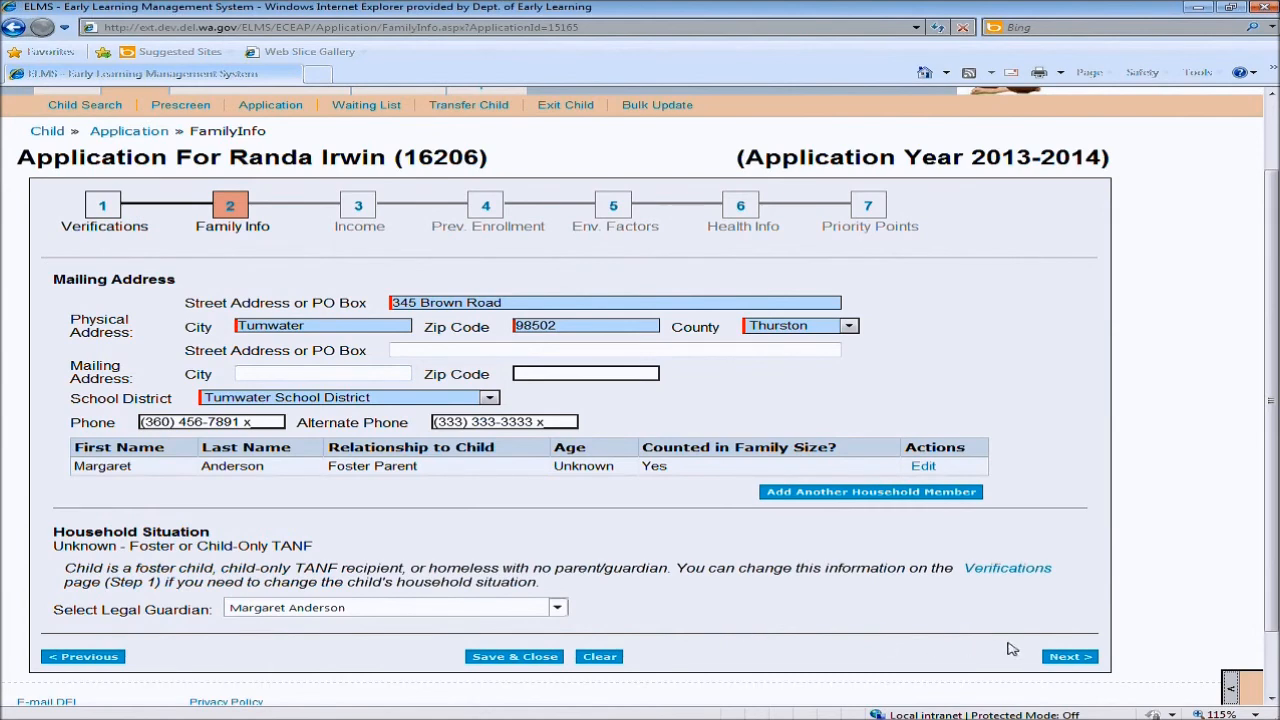
{"action": "left_click", "coordinate": [1066, 657]}
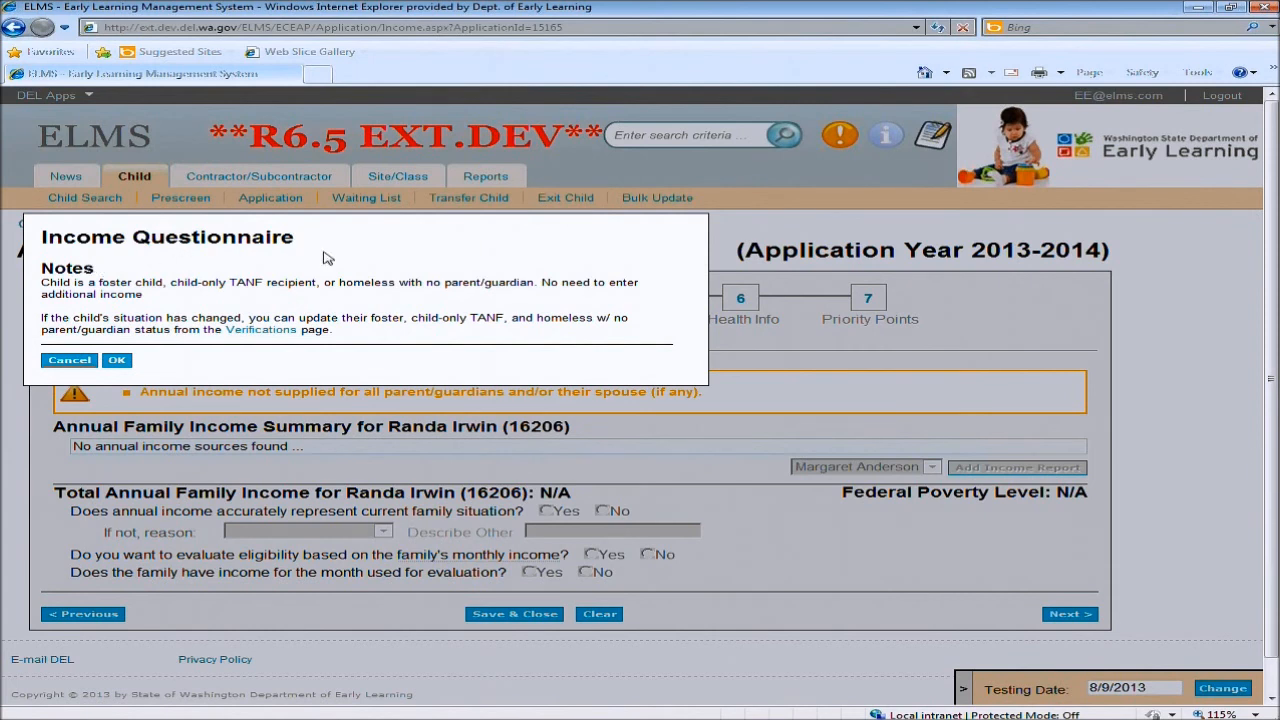
Read the Income Questionnaire notes on foster, child-only TANF and homeless children, and accept them without adding income
{"action": "left_click_drag", "start_coordinate": [100, 282], "coordinate": [286, 287]}
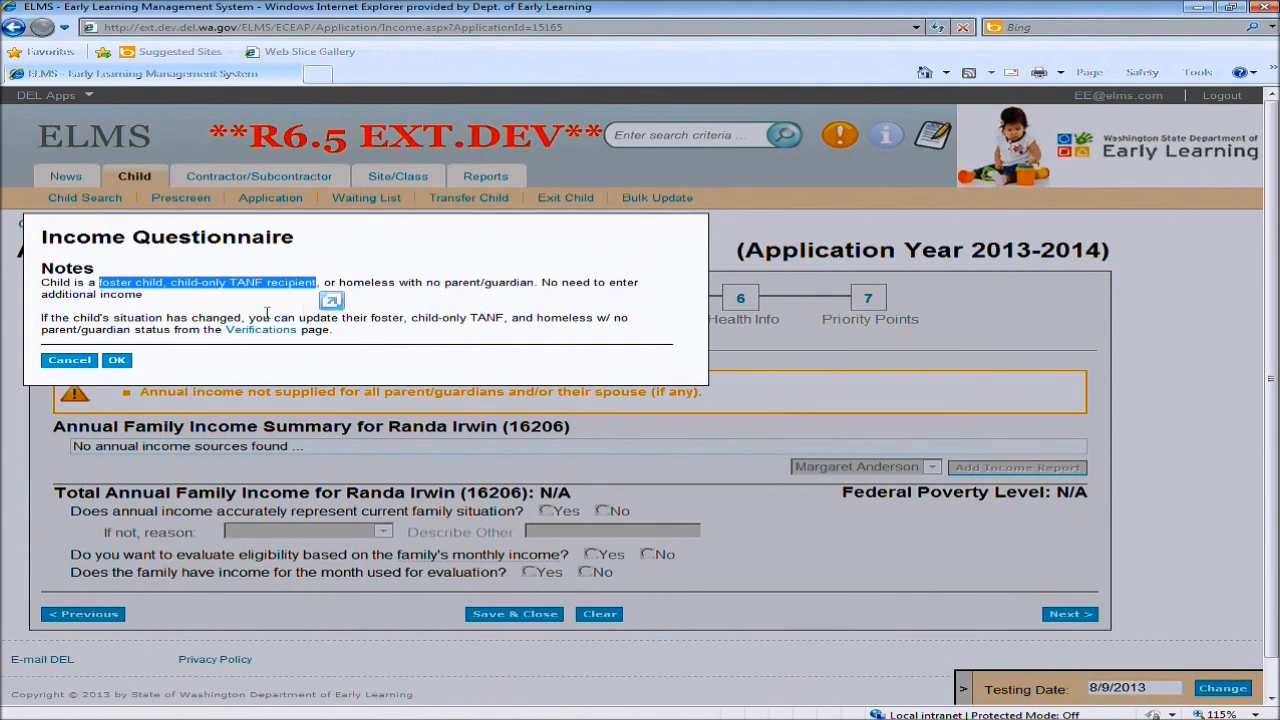
{"action": "left_click", "coordinate": [420, 305]}
{"action": "left_click_drag", "start_coordinate": [338, 282], "coordinate": [532, 288]}
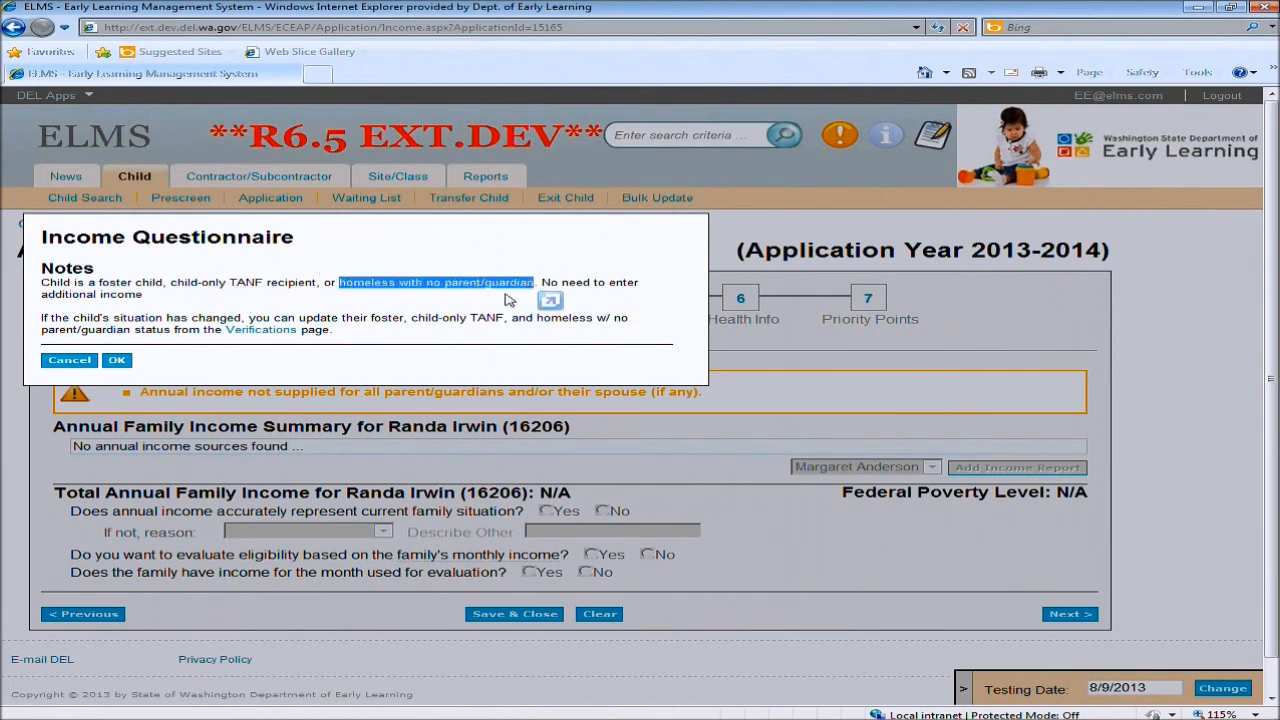
{"action": "left_click", "coordinate": [418, 302]}
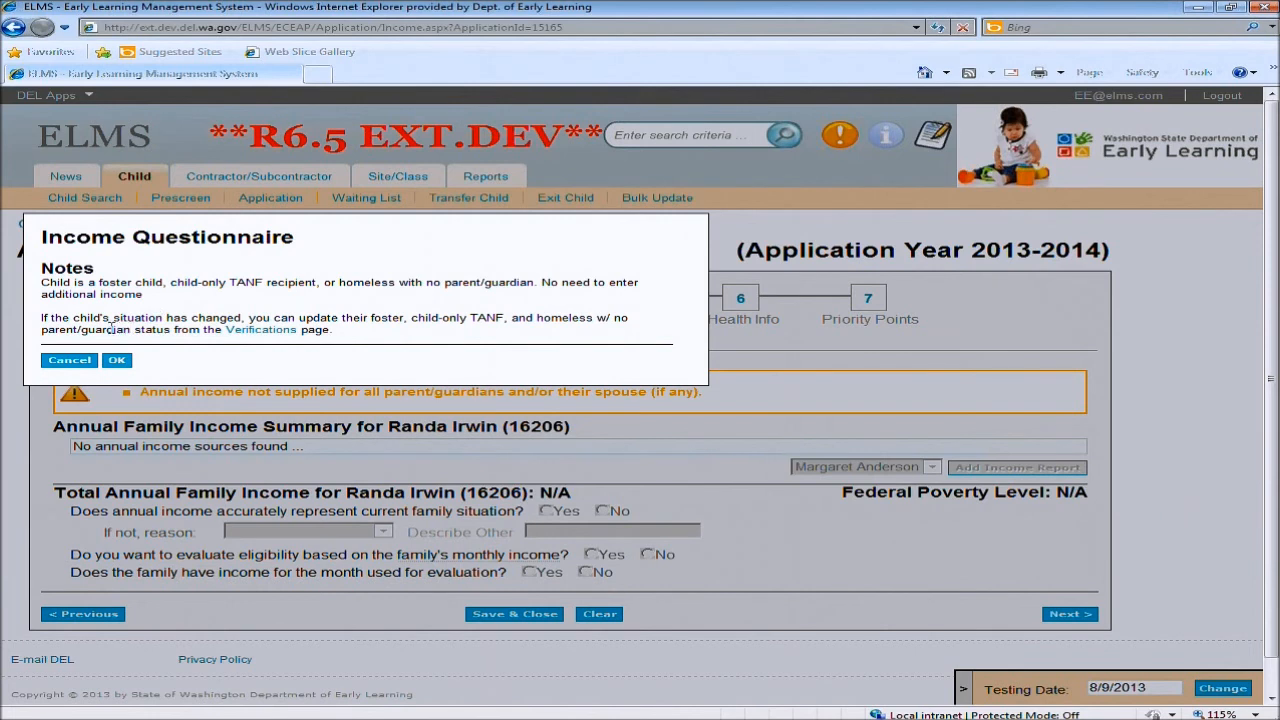
{"action": "left_click_drag", "start_coordinate": [113, 329], "coordinate": [333, 343]}
{"action": "left_click", "coordinate": [415, 334]}
{"action": "left_click", "coordinate": [117, 362]}
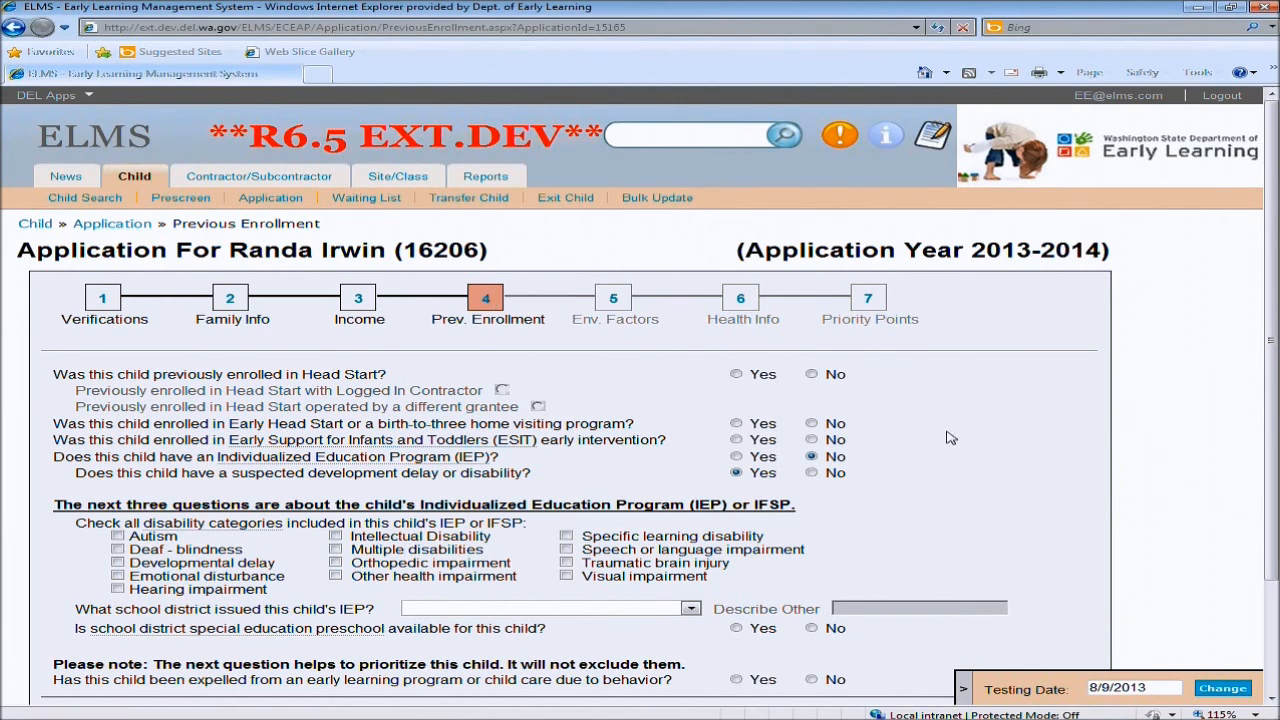
Review the foster child's previous enrollment and IEP questions, and save and close the application
{"action": "scroll", "coordinate": [918, 447], "scroll_direction": "down", "scroll_amount": 2}
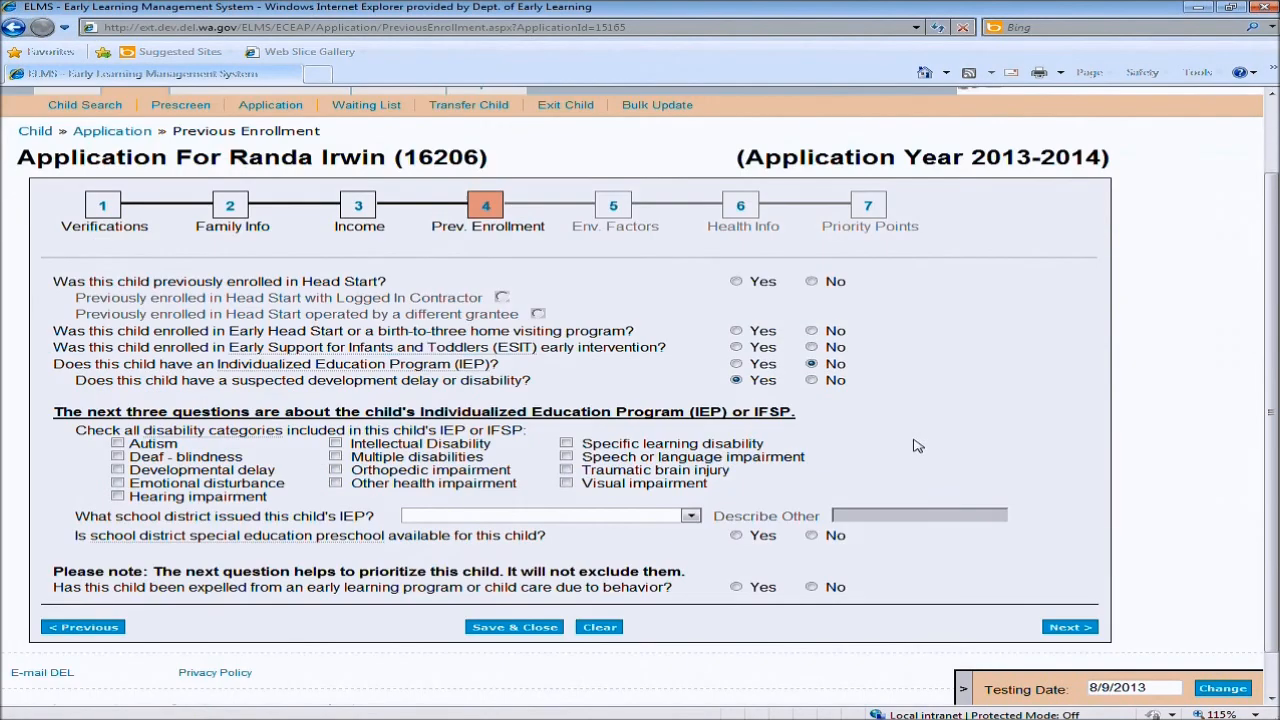
{"action": "left_click", "coordinate": [516, 628]}
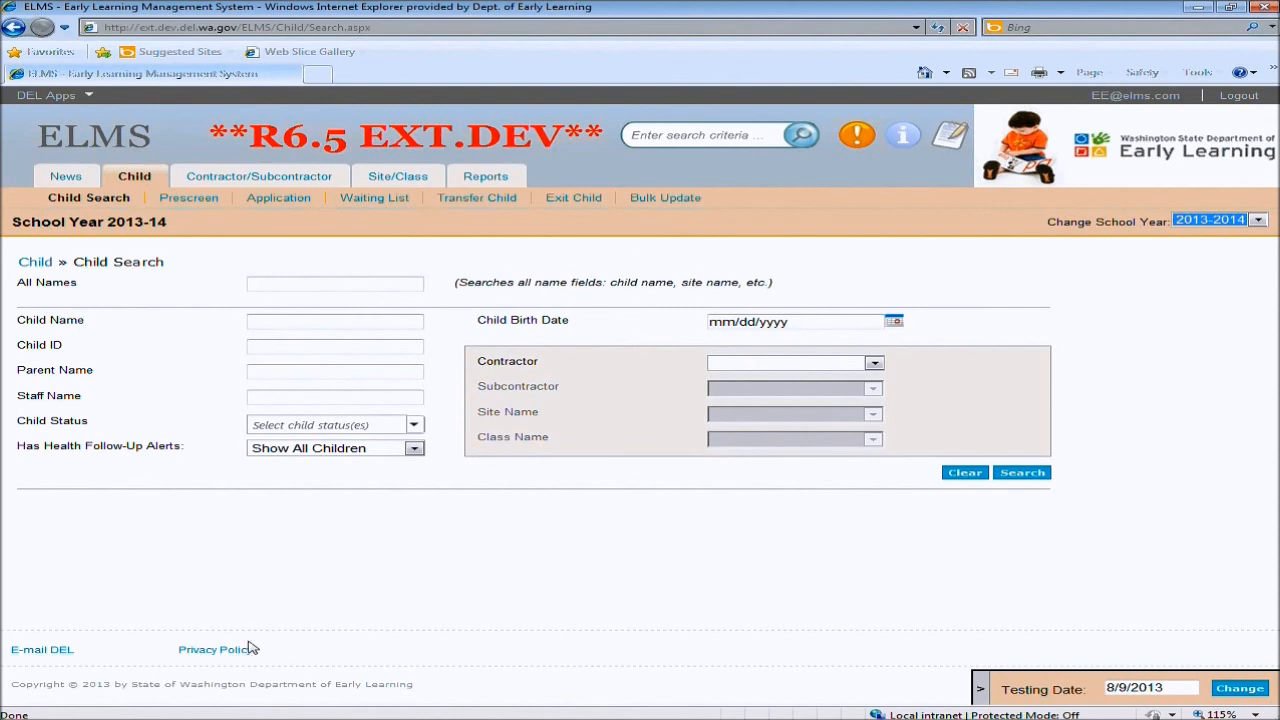
Switch to the browser window with the Department of Early Learning's ECEAP Documents page and show its beginning
{"action": "mouse_move", "coordinate": [102, 714]}
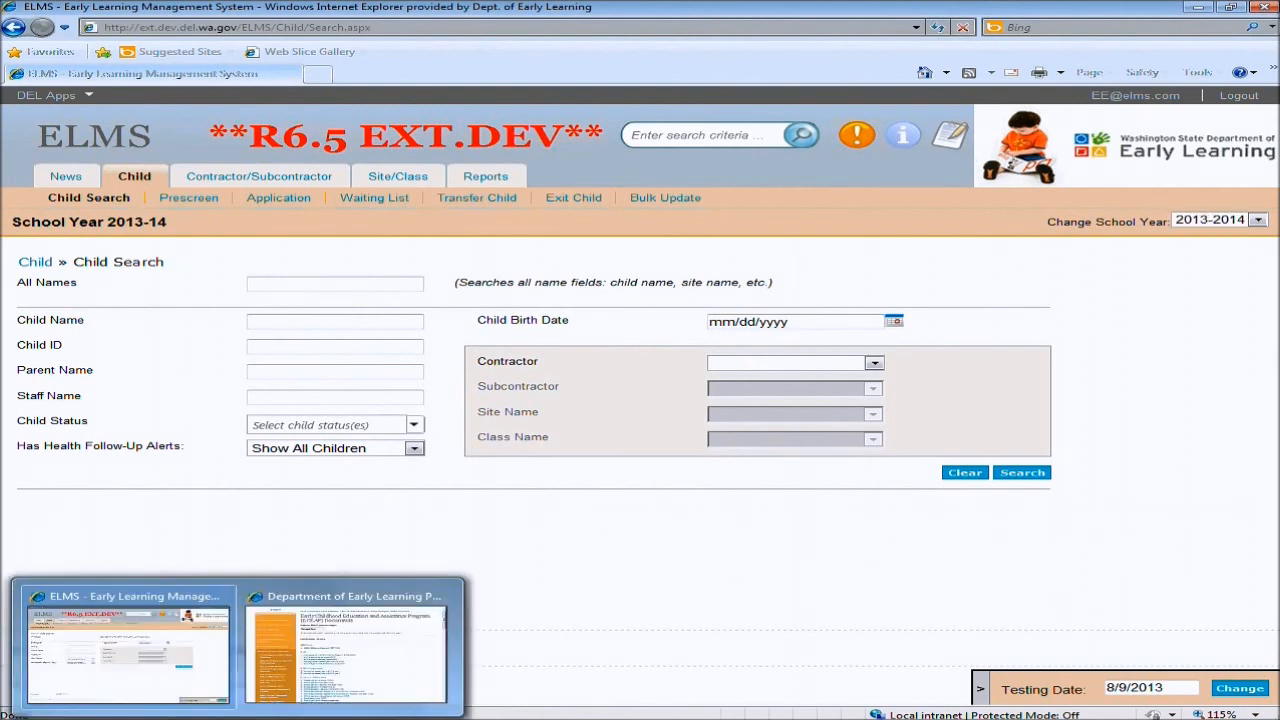
{"action": "left_click", "coordinate": [168, 674]}
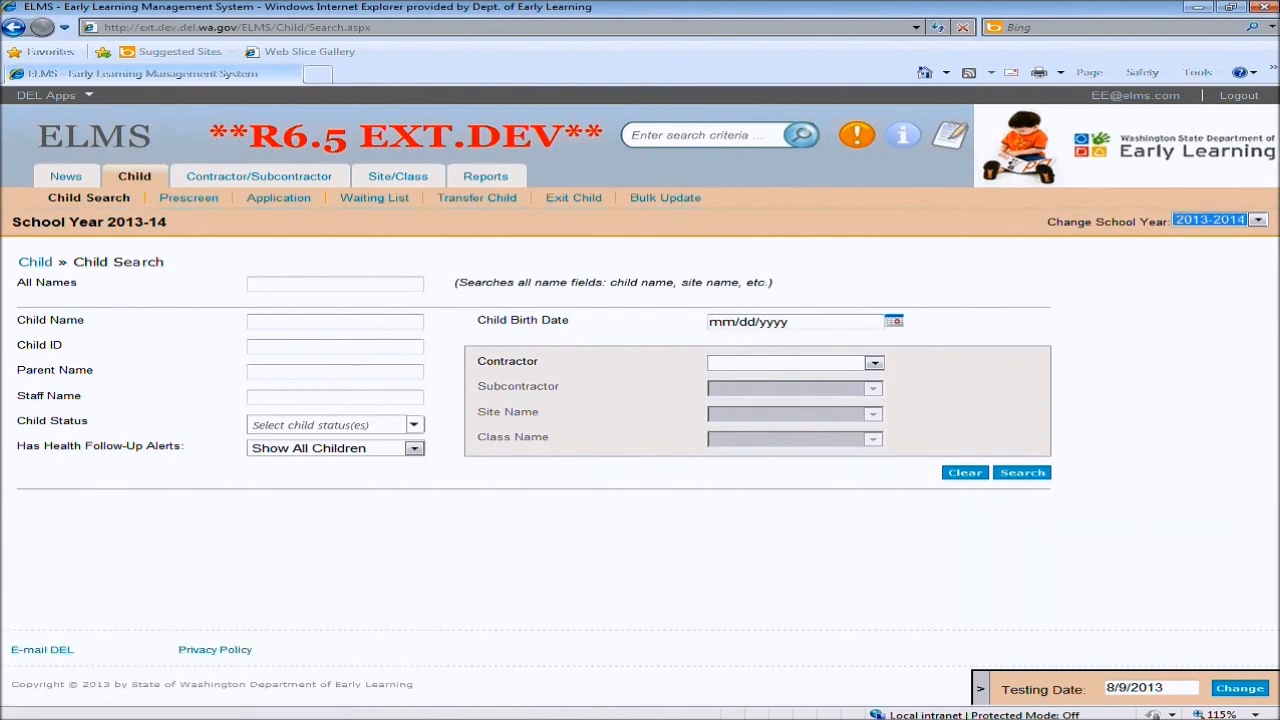
{"action": "mouse_move", "coordinate": [110, 714]}
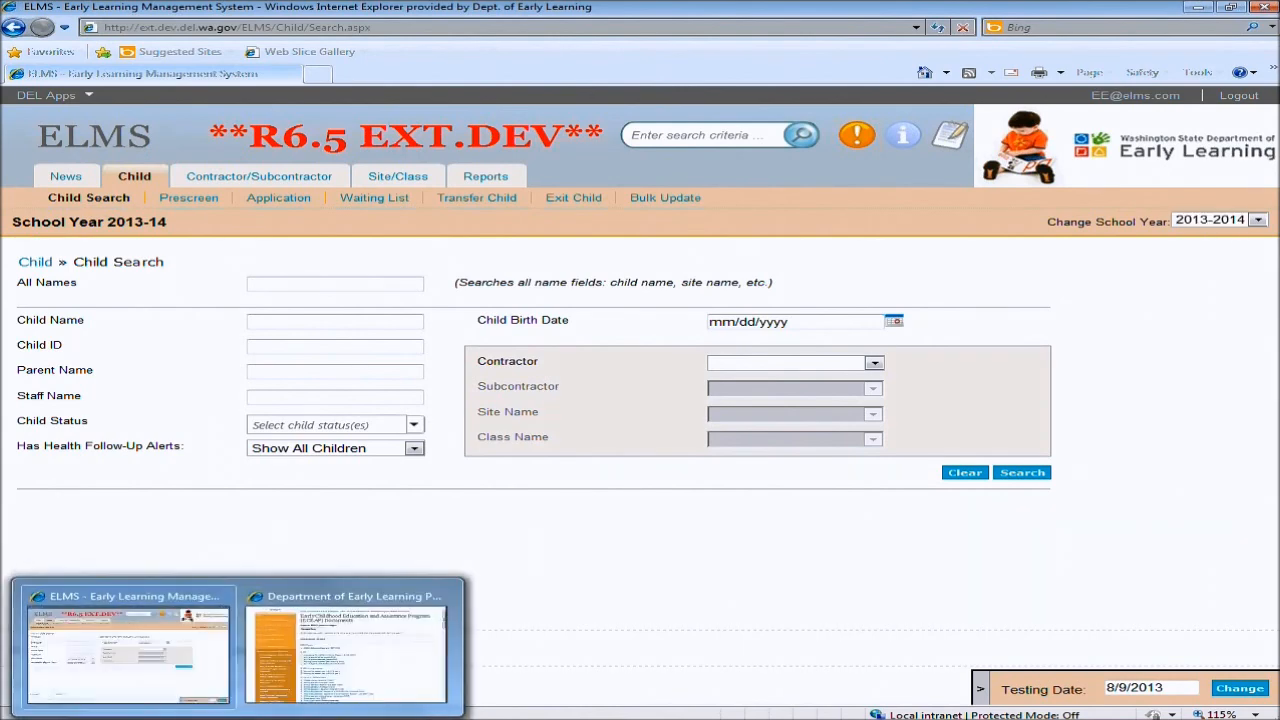
{"action": "left_click", "coordinate": [345, 650]}
{"action": "scroll", "coordinate": [840, 401], "scroll_direction": "up", "scroll_amount": 2}
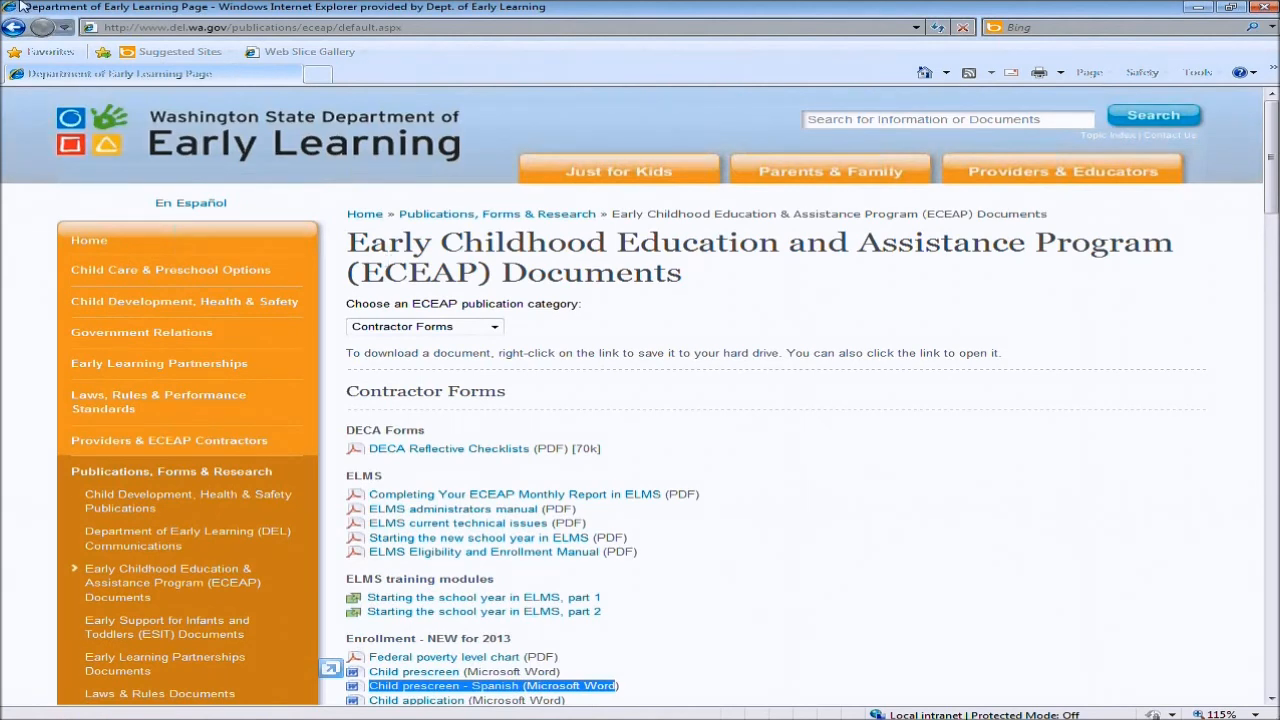
{"action": "left_click", "coordinate": [524, 27]}
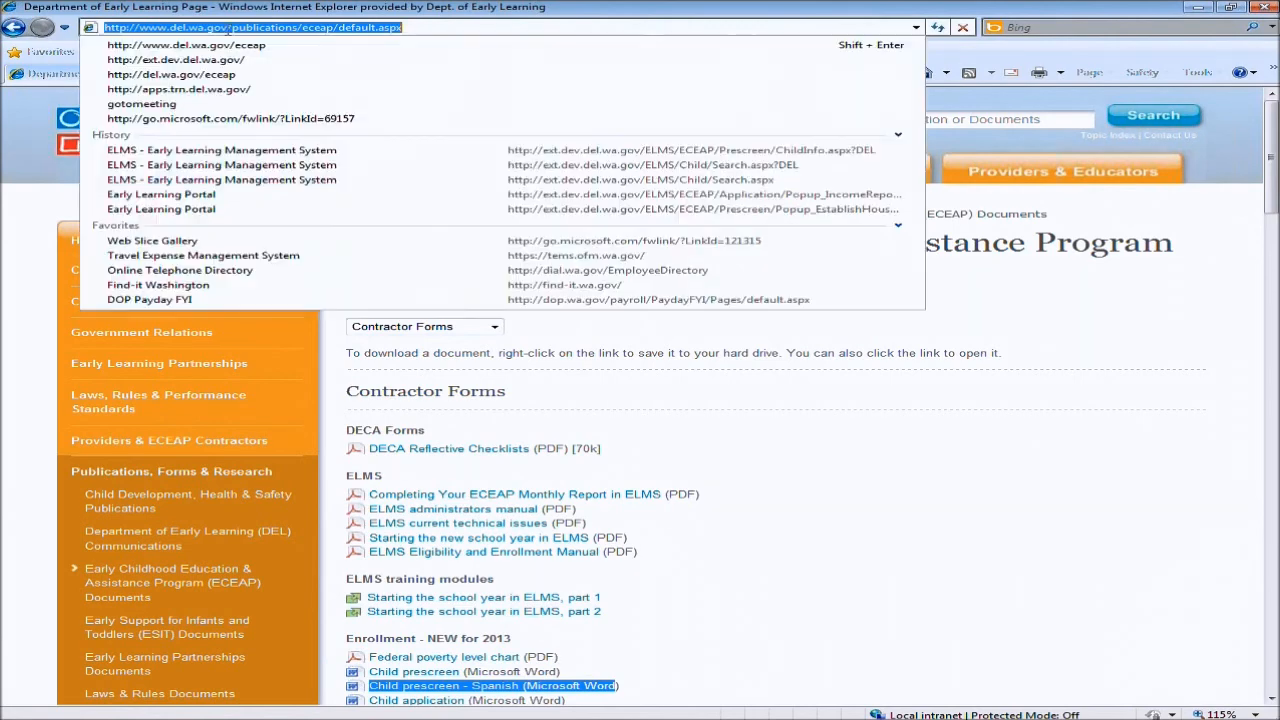
{"action": "type", "text": "ww"}
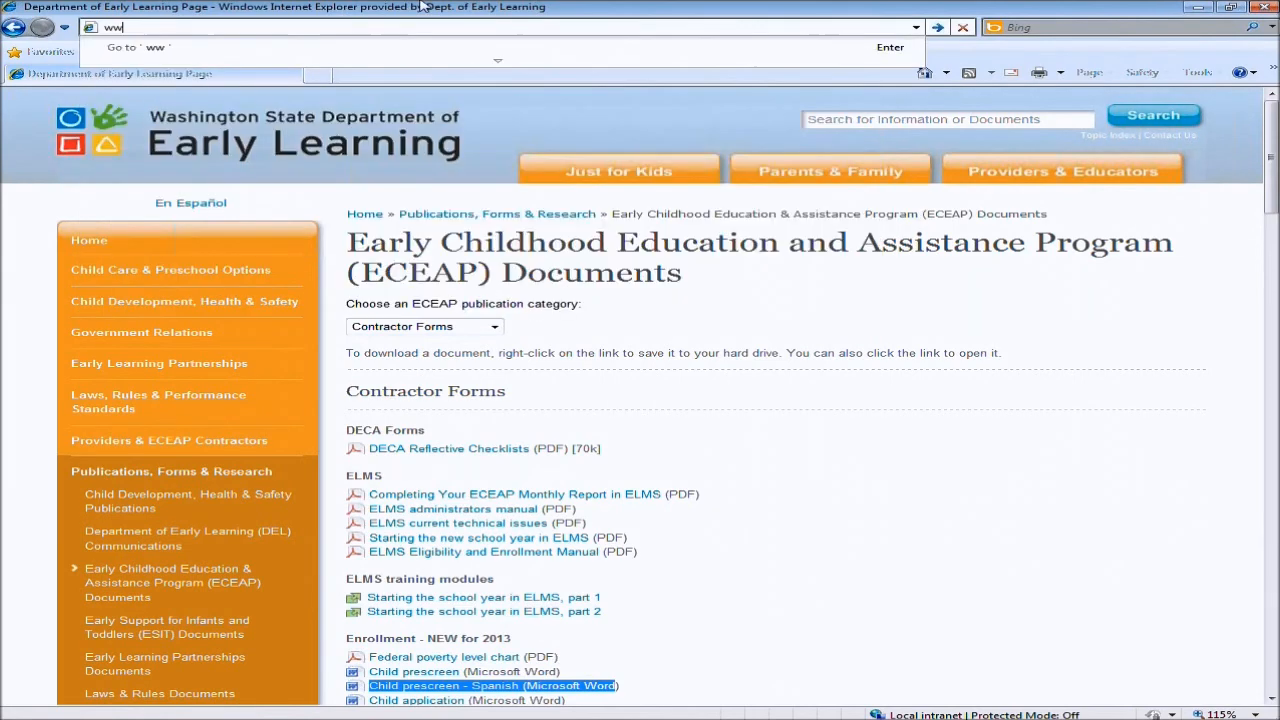
{"action": "type", "text": "w.del.wa.gov/eceap"}
{"action": "key", "text": "Return"}
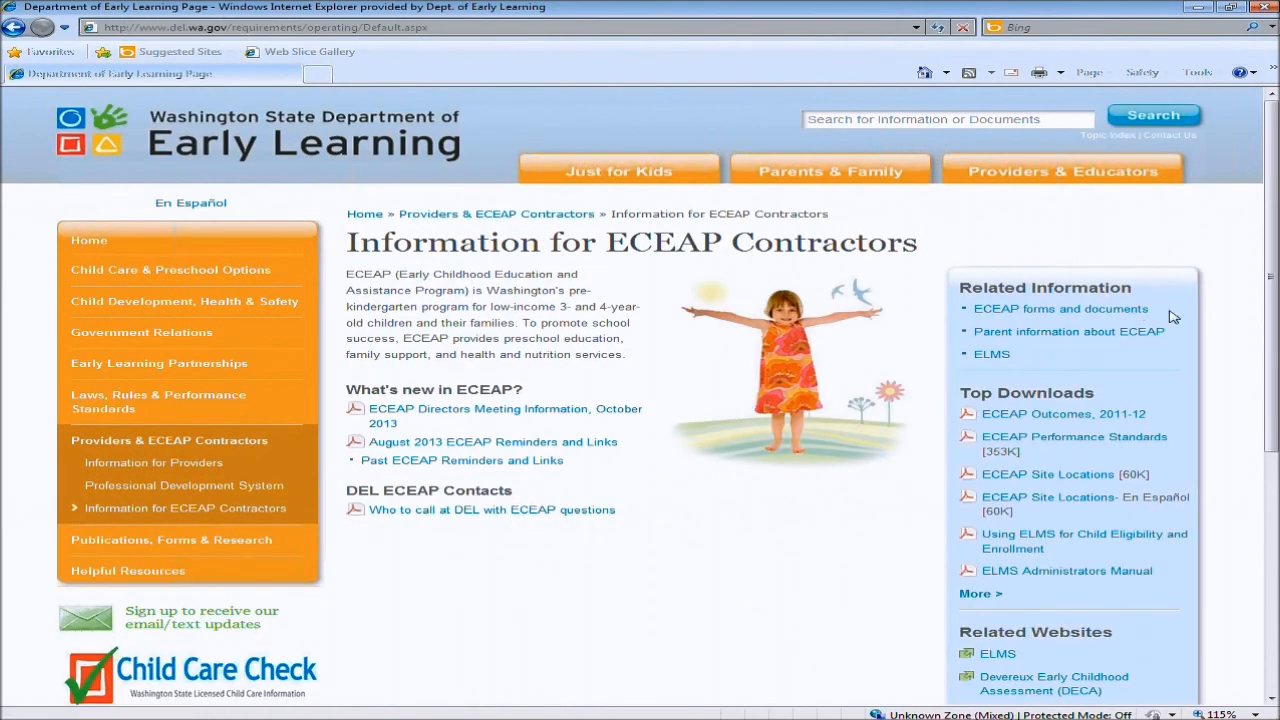
{"action": "left_click_drag", "start_coordinate": [1160, 316], "coordinate": [968, 316]}
{"action": "left_click", "coordinate": [1019, 316]}
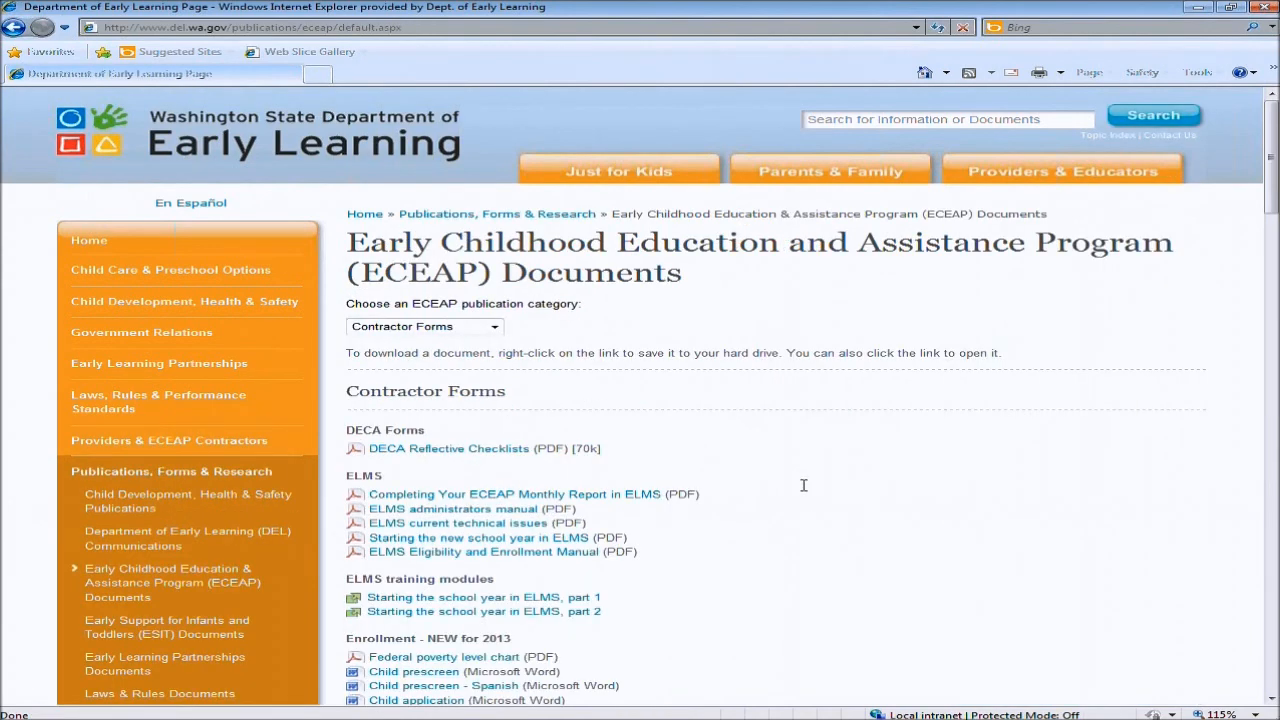
Point out the child application forms under Enrollment - NEW for 2013 on the ECEAP Documents page, and close that browser window
{"action": "scroll", "coordinate": [804, 484], "scroll_direction": "down", "scroll_amount": 3}
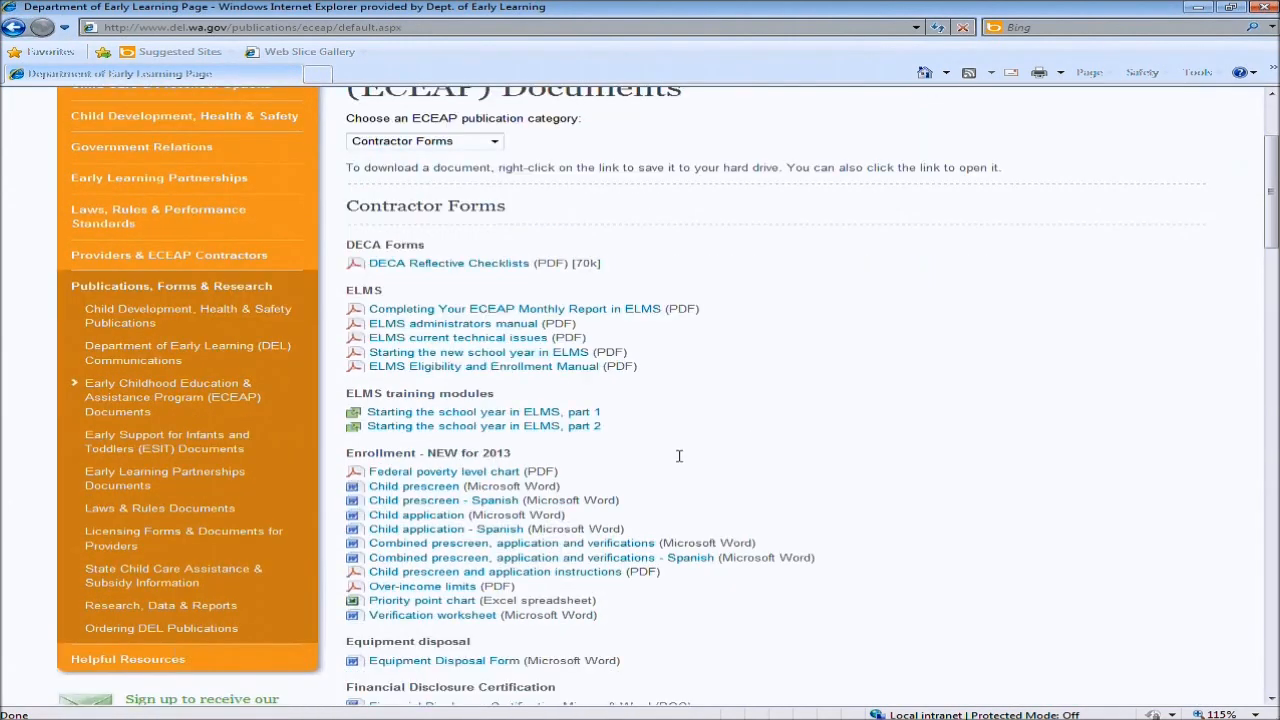
{"action": "left_click_drag", "start_coordinate": [512, 453], "coordinate": [345, 455]}
{"action": "left_click", "coordinate": [885, 480]}
{"action": "left_click_drag", "start_coordinate": [592, 519], "coordinate": [657, 515]}
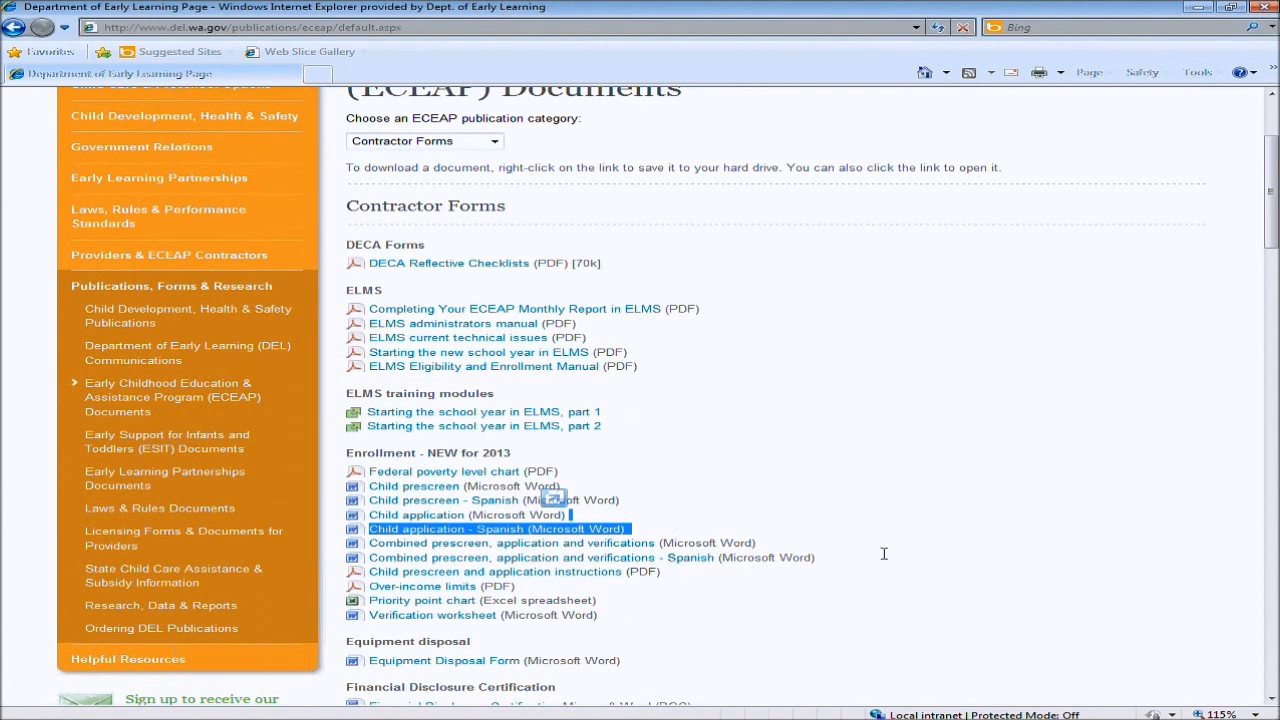
{"action": "left_click", "coordinate": [940, 528]}
{"action": "scroll", "coordinate": [956, 520], "scroll_direction": "up", "scroll_amount": 3}
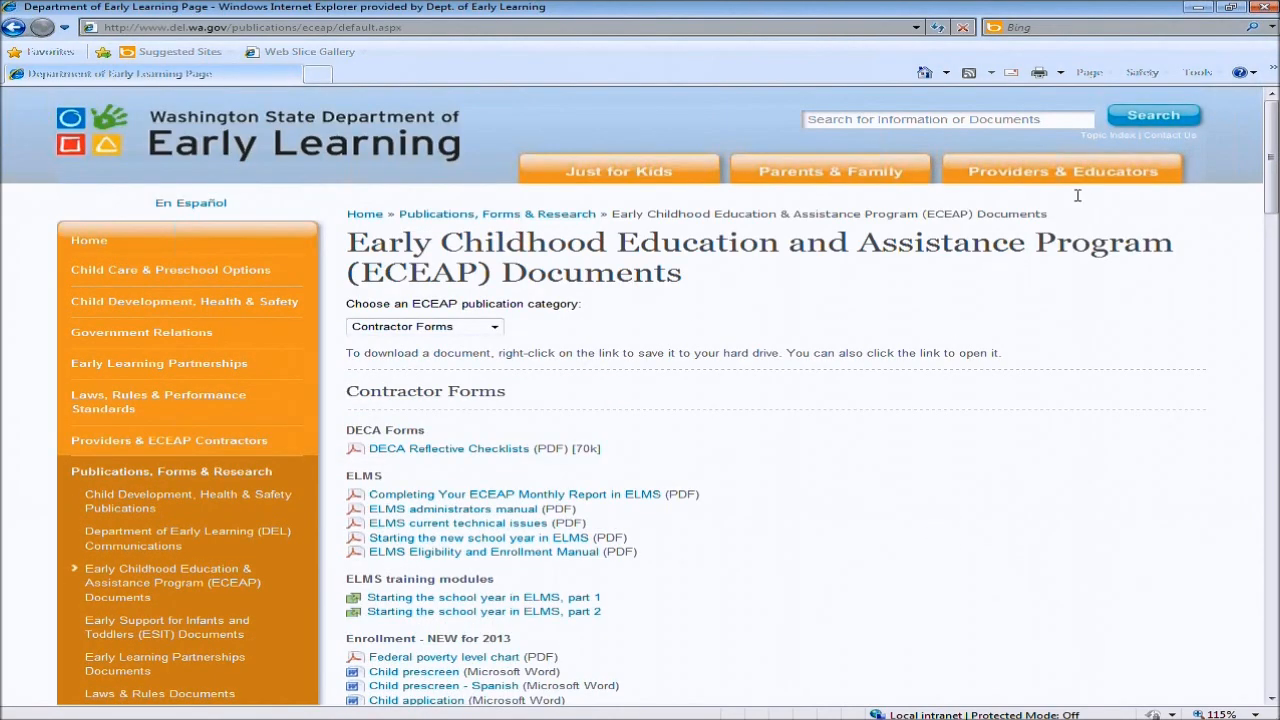
{"action": "left_click", "coordinate": [1257, 8]}
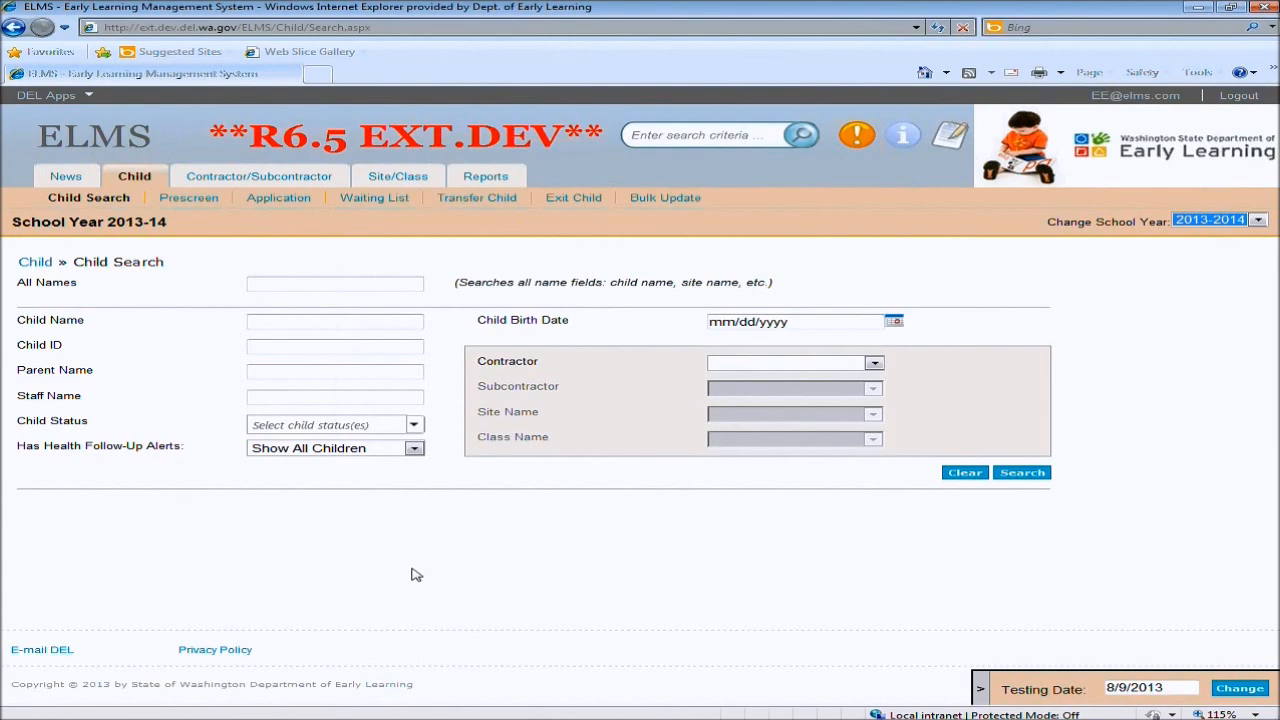
Switch to the PowerPoint presentation and start the slide show from slide 6, ELMS Eligibility & Enrollment Training Modules
{"action": "left_click", "coordinate": [412, 717]}
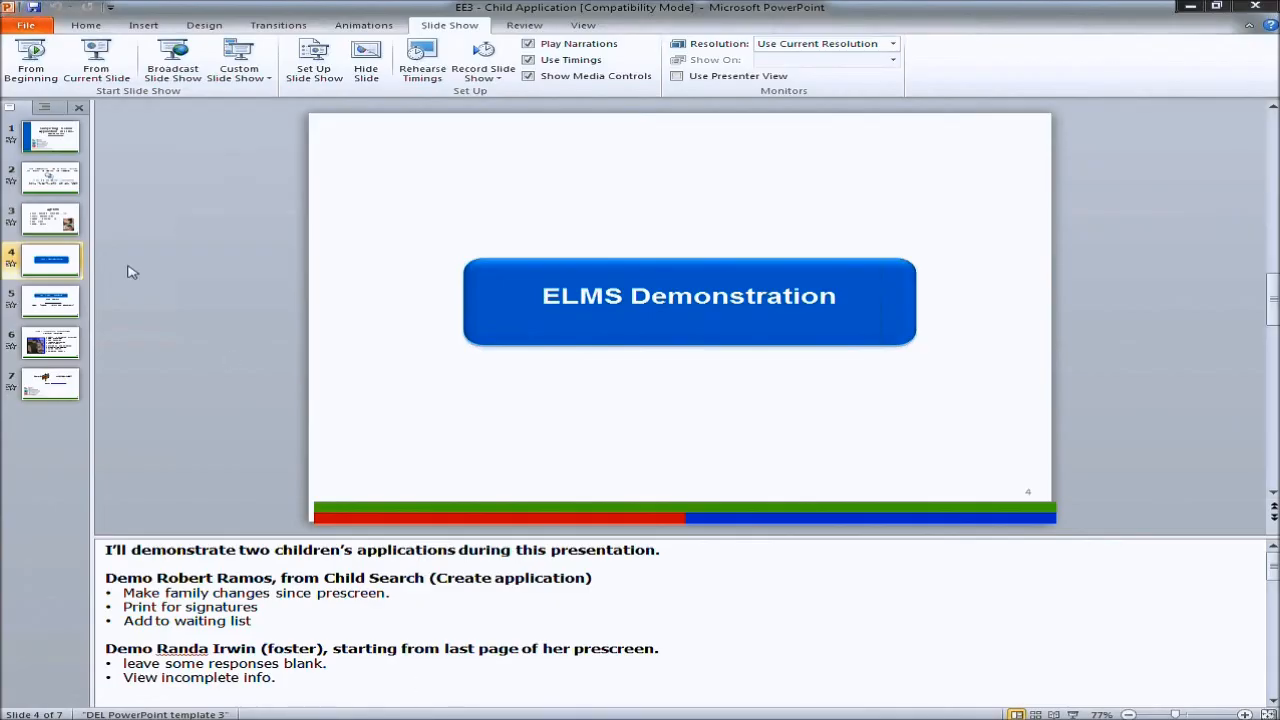
{"action": "left_click", "coordinate": [60, 348]}
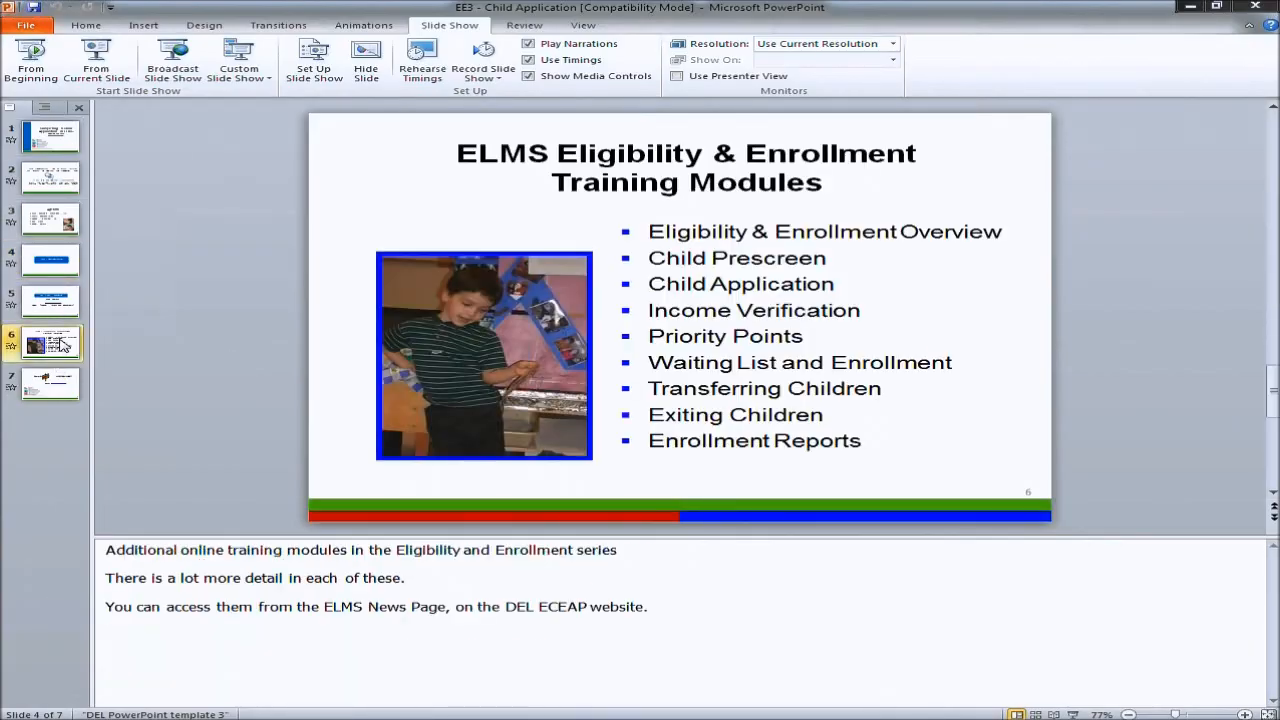
{"action": "left_click", "coordinate": [97, 62]}
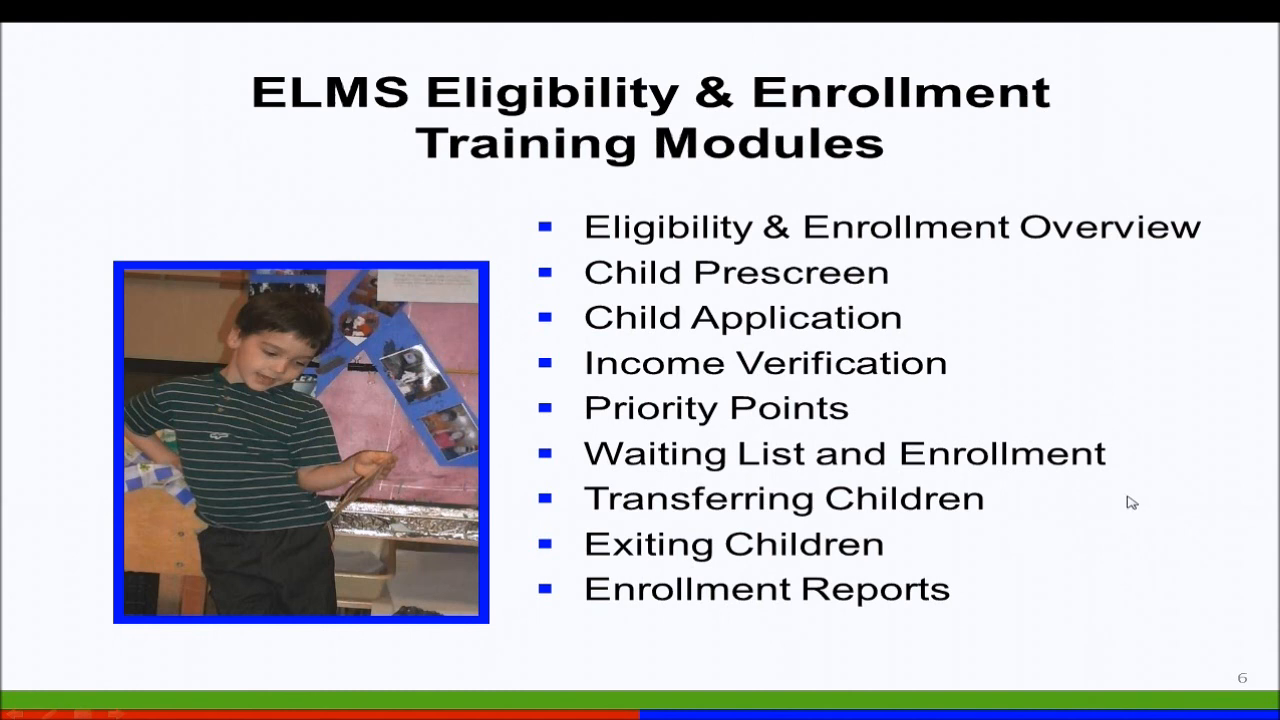
Advance the slide show to the Help slide, and return to the Training Modules slide
{"action": "left_click", "coordinate": [1170, 236]}
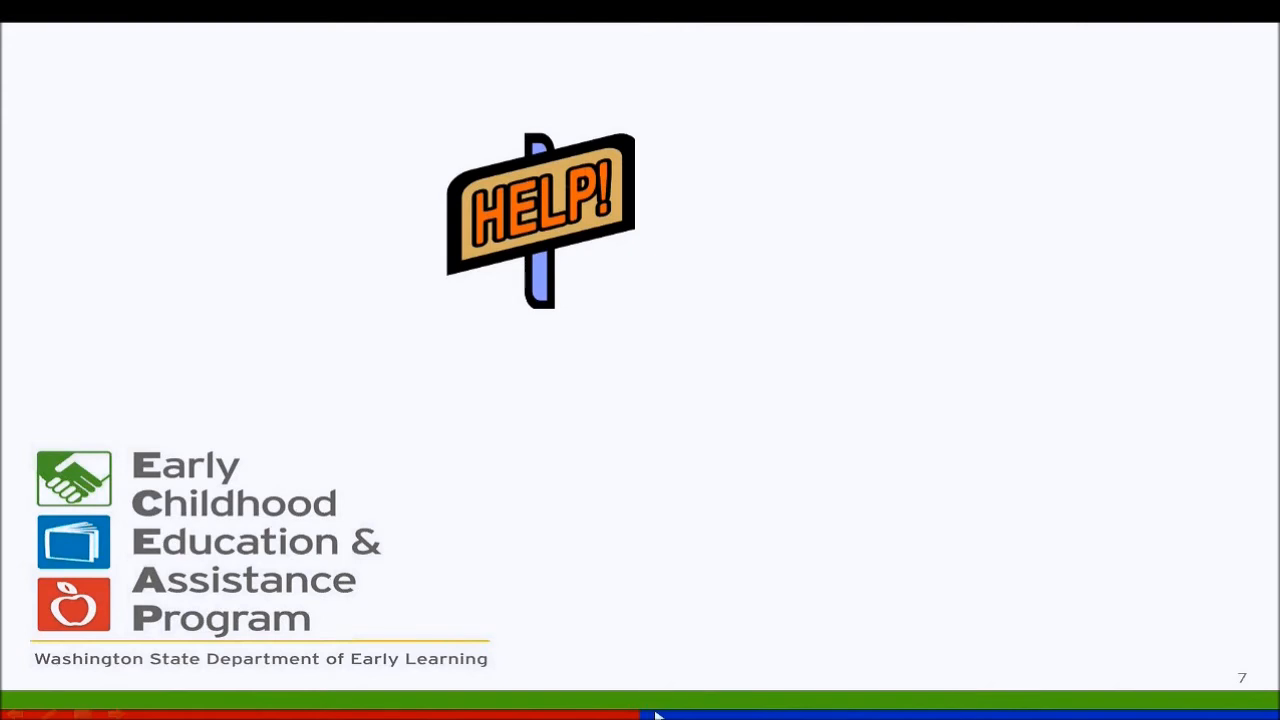
{"action": "right_click", "coordinate": [657, 714]}
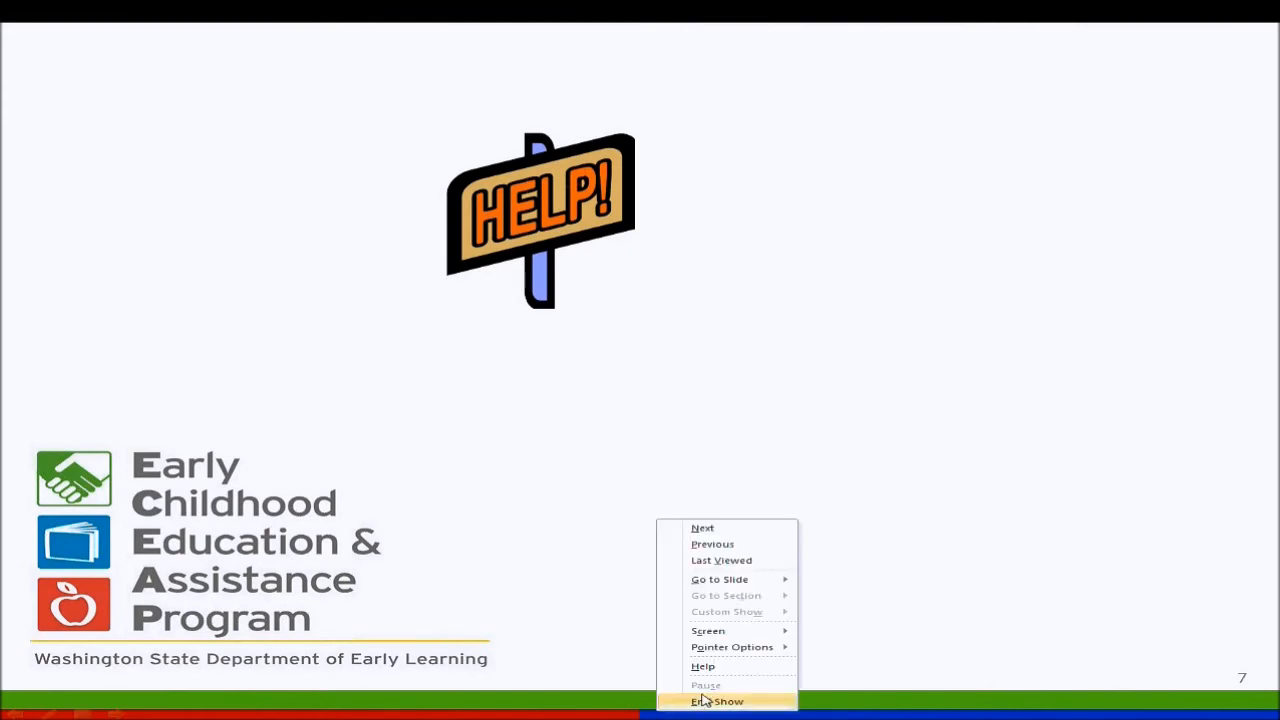
{"action": "left_click", "coordinate": [733, 545]}
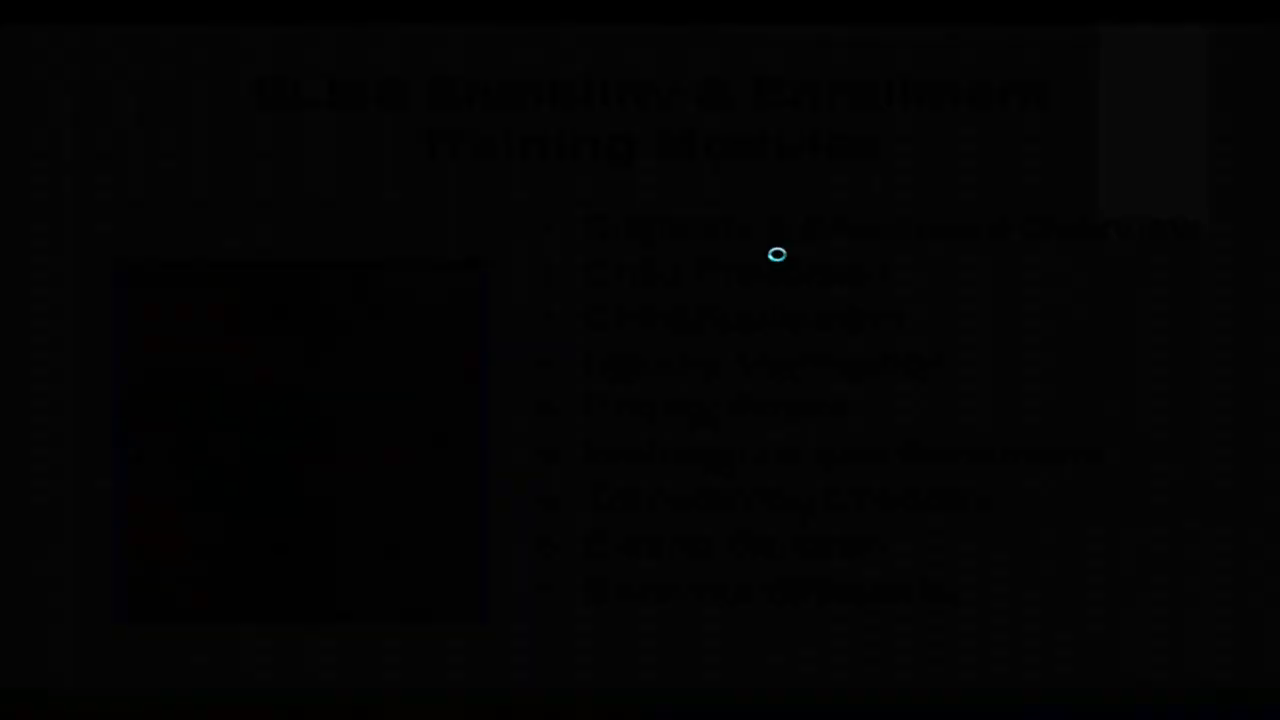